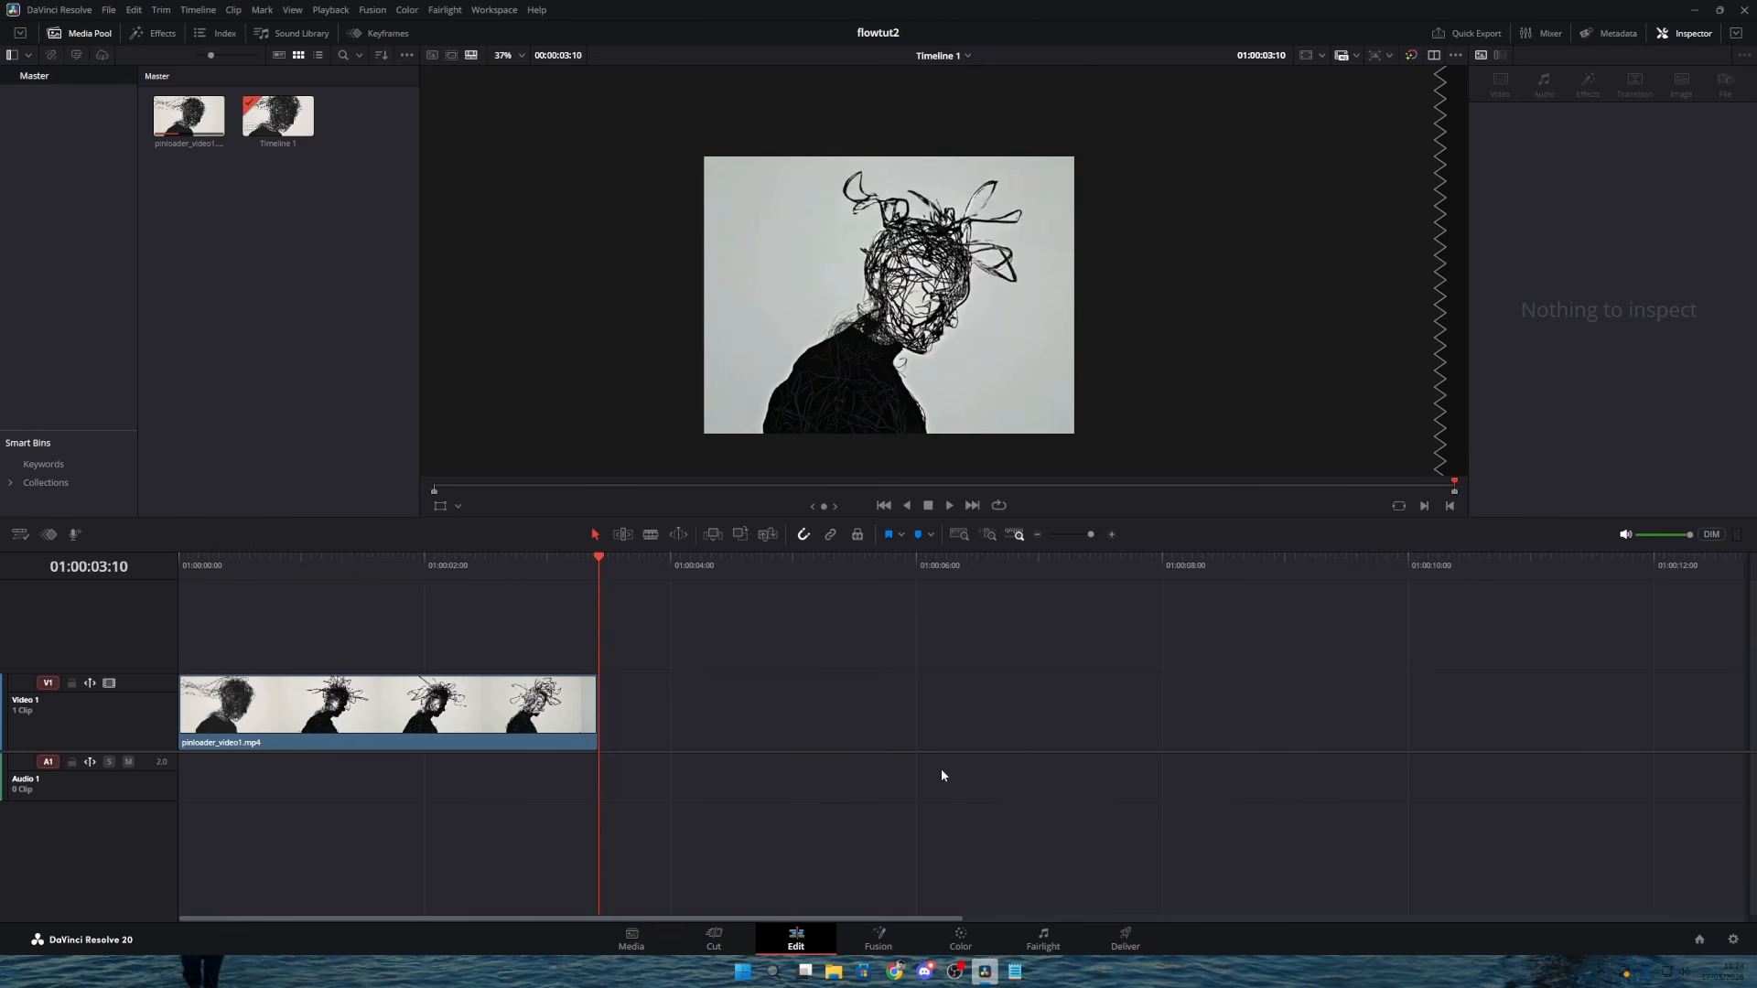
Step: Switch to the Reactor GitLab repository in the browser, search its files for "fui" and open FUI_Rulers.fuse
{"action": "left_click", "coordinate": [894, 971]}
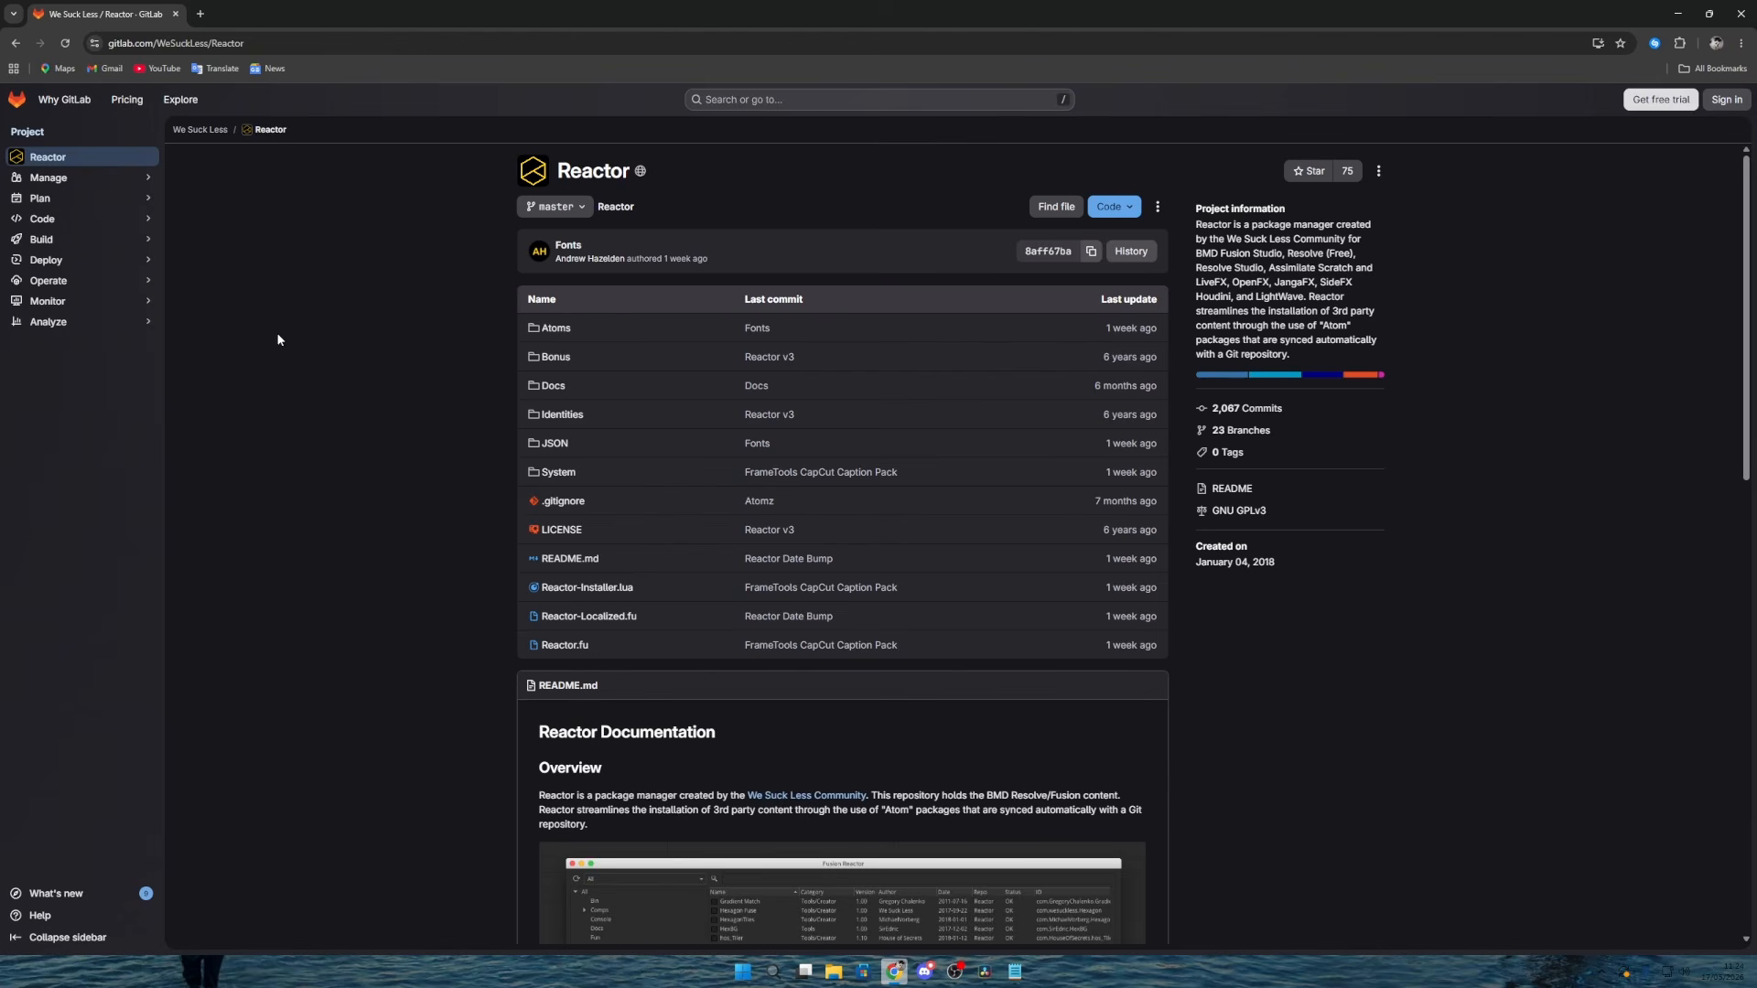
{"action": "left_click", "coordinate": [1059, 207]}
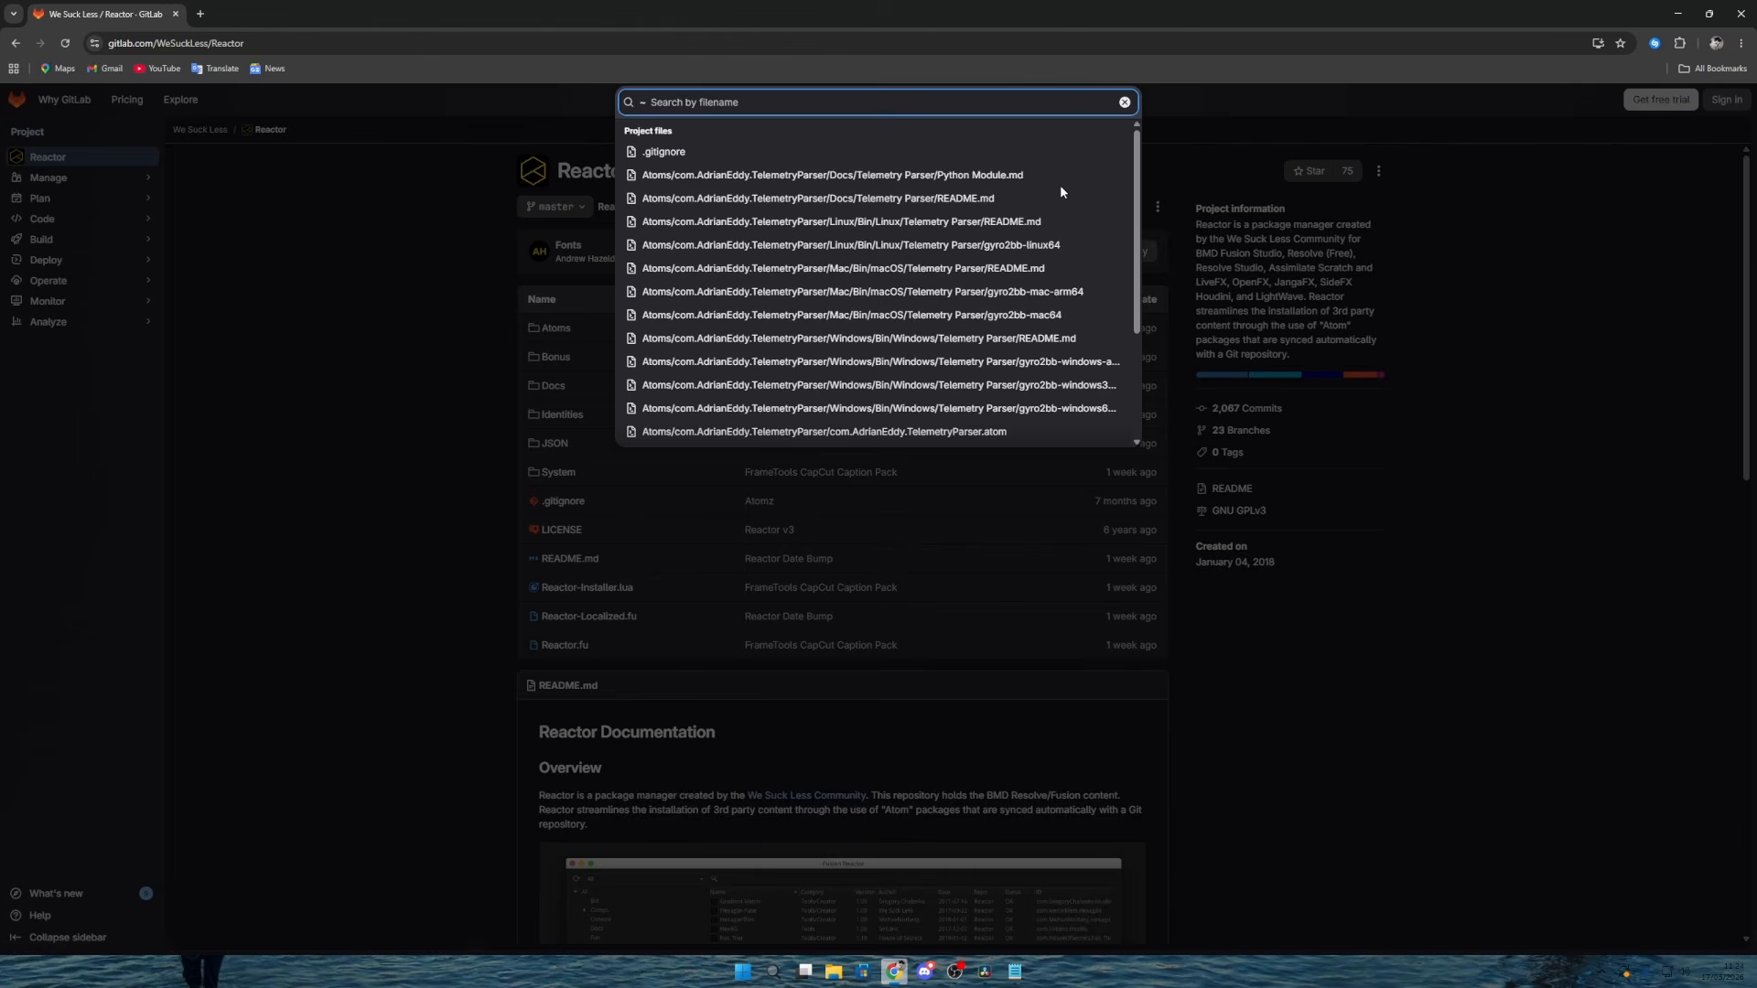
{"action": "type", "text": "fui"}
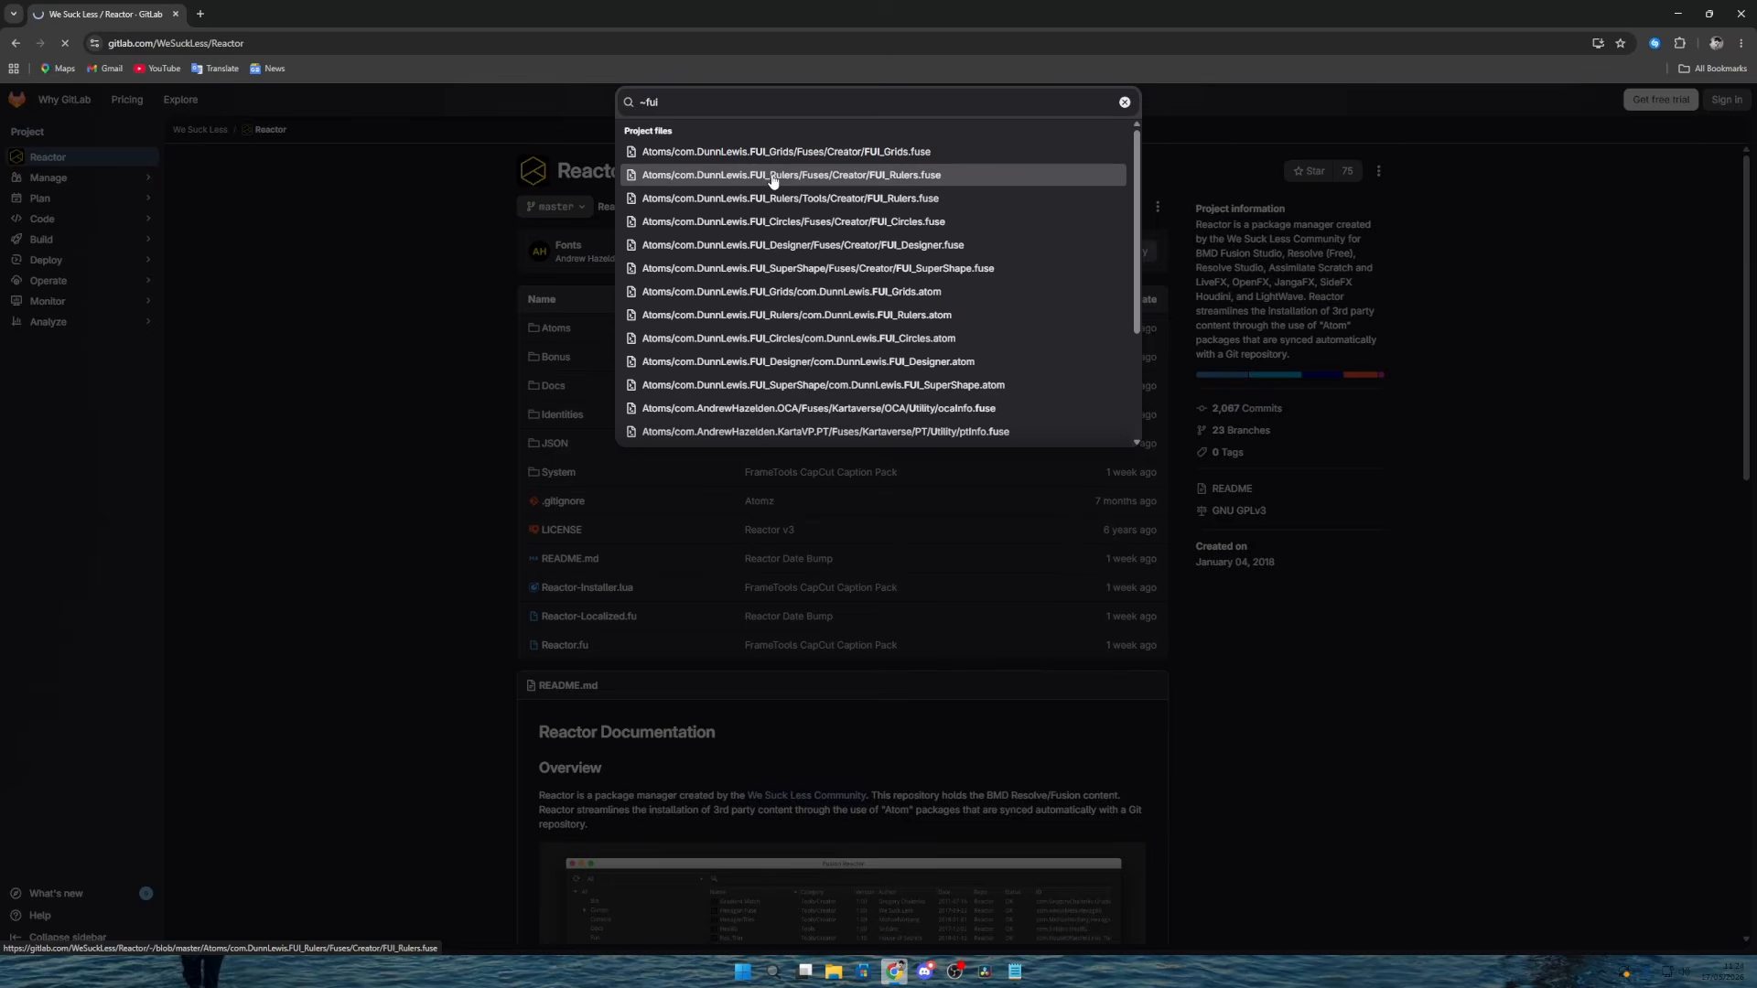
{"action": "left_click", "coordinate": [618, 305]}
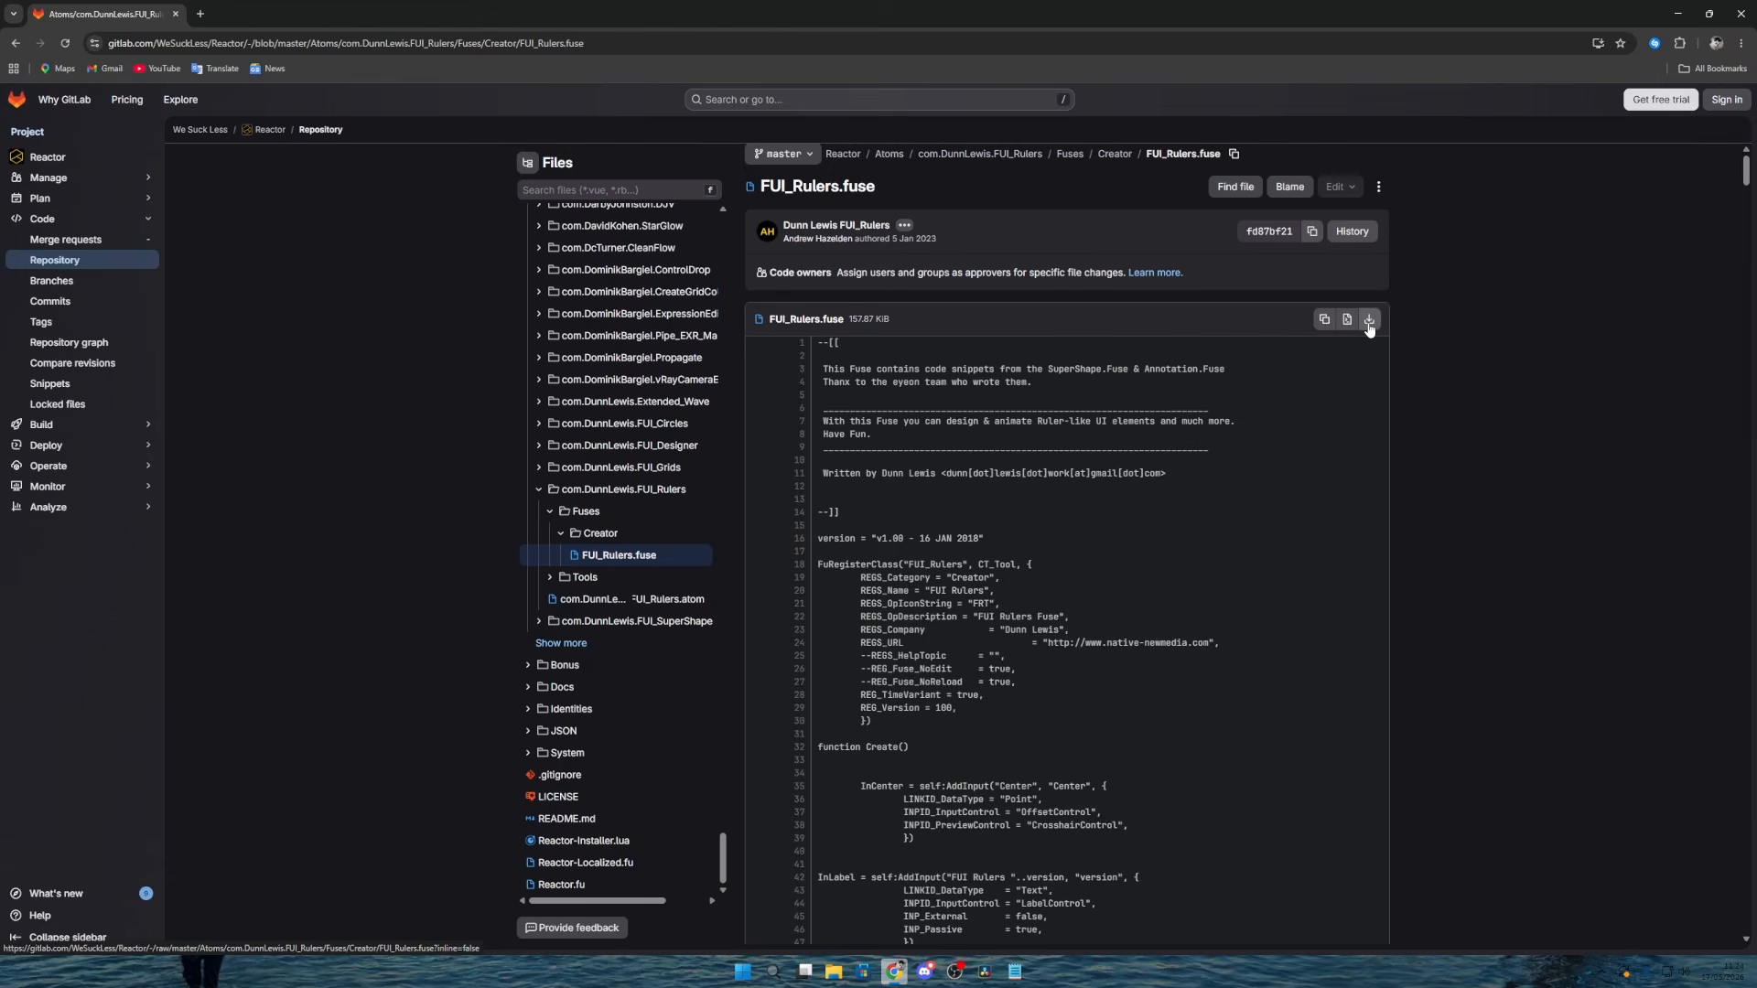
Step: Download the FUI_Rulers.fuse file and save it in the Downloads folder
{"action": "left_click", "coordinate": [1368, 321]}
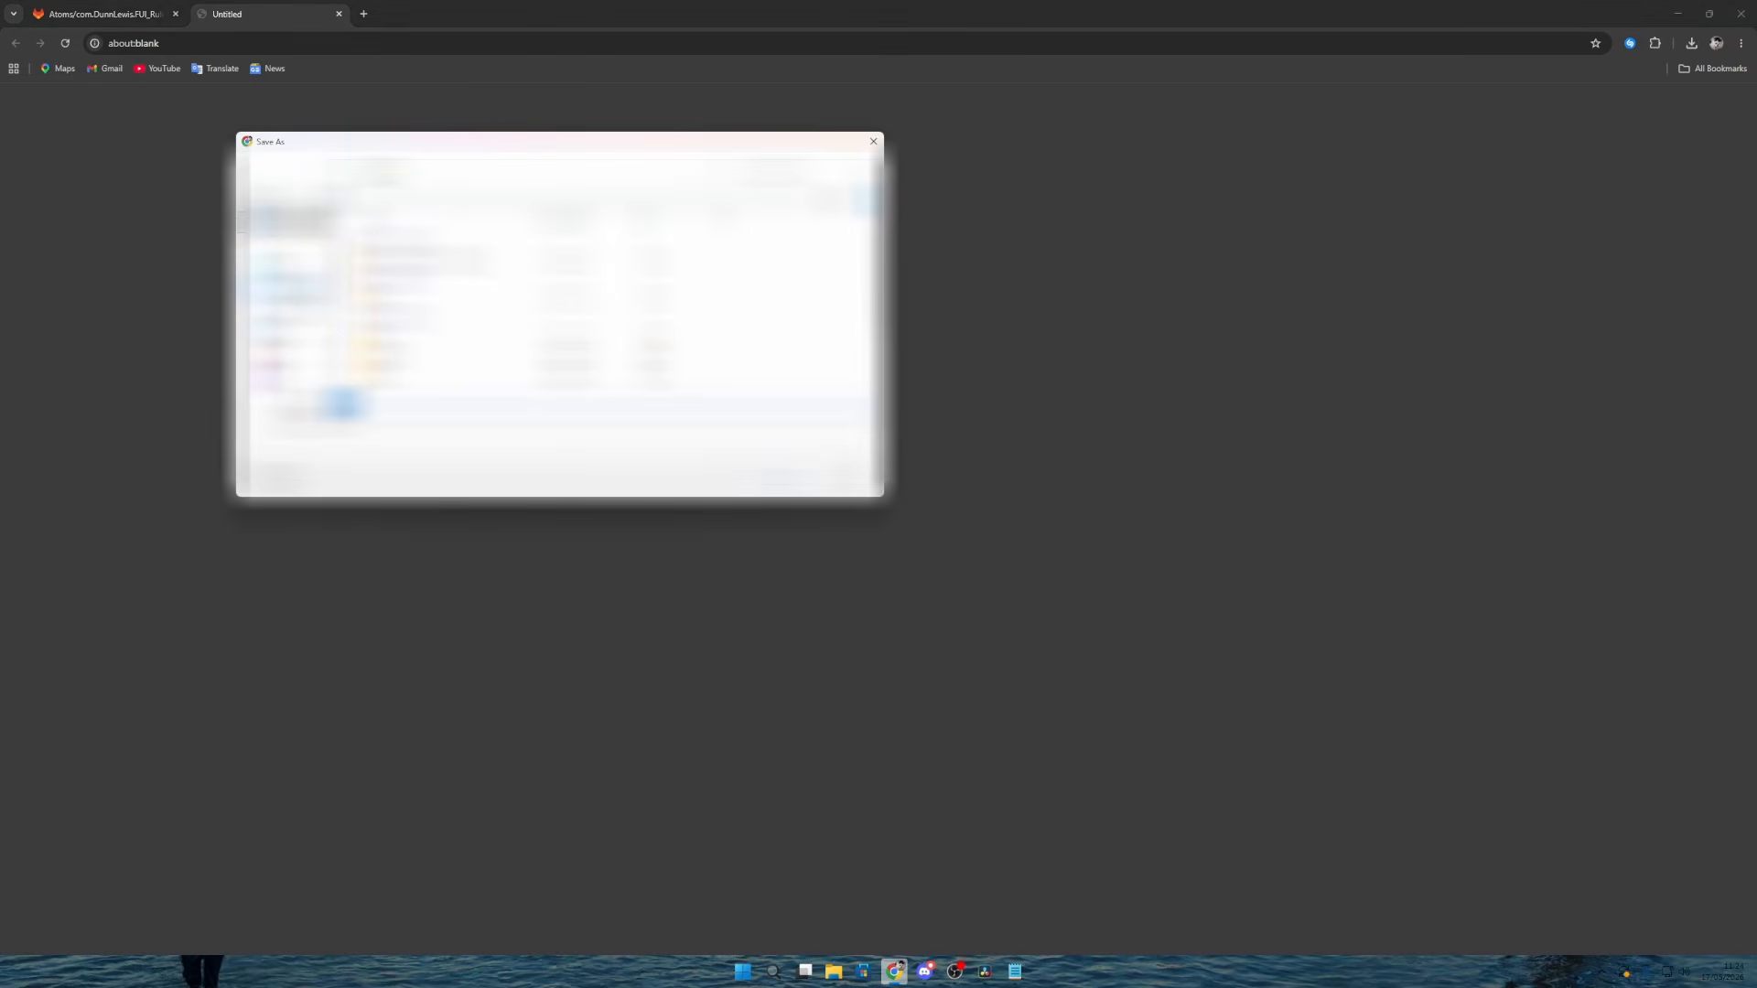
{"action": "left_click", "coordinate": [284, 286]}
{"action": "left_click", "coordinate": [780, 478]}
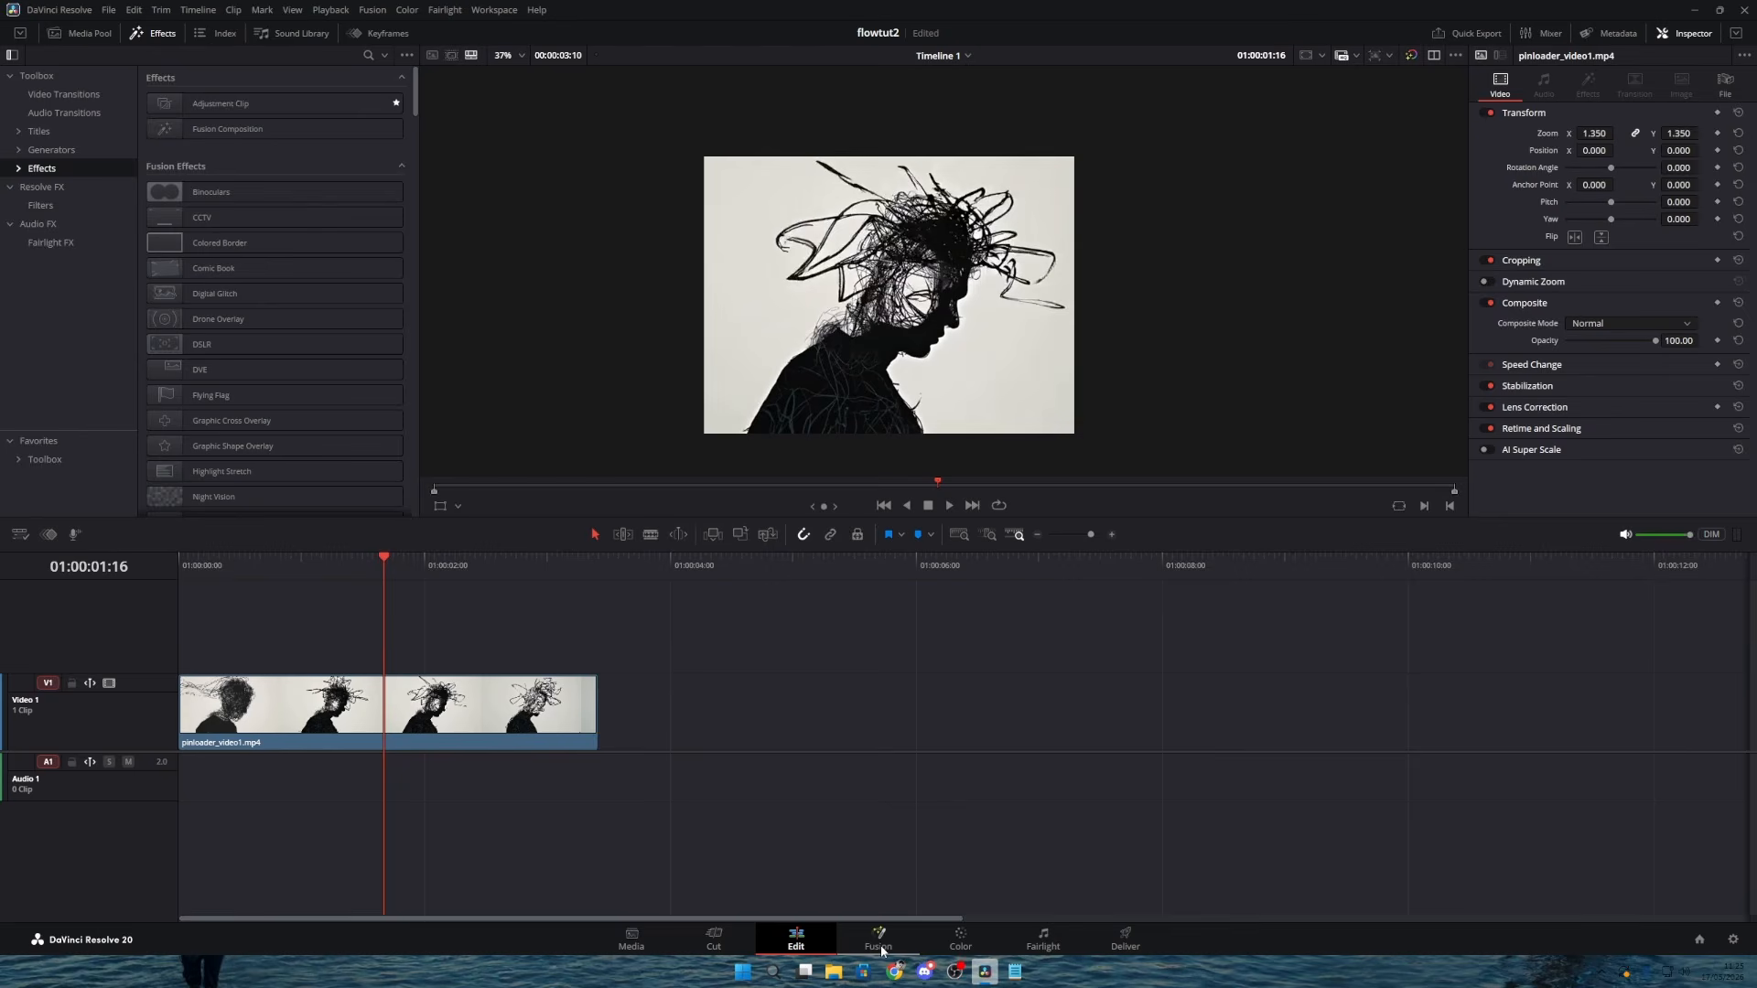
Step: On DaVinci Resolve's Fusion page, browse to the default Fuses folder through the Path Map of the Fusion Settings
{"action": "left_click", "coordinate": [881, 942]}
{"action": "left_click", "coordinate": [365, 10]}
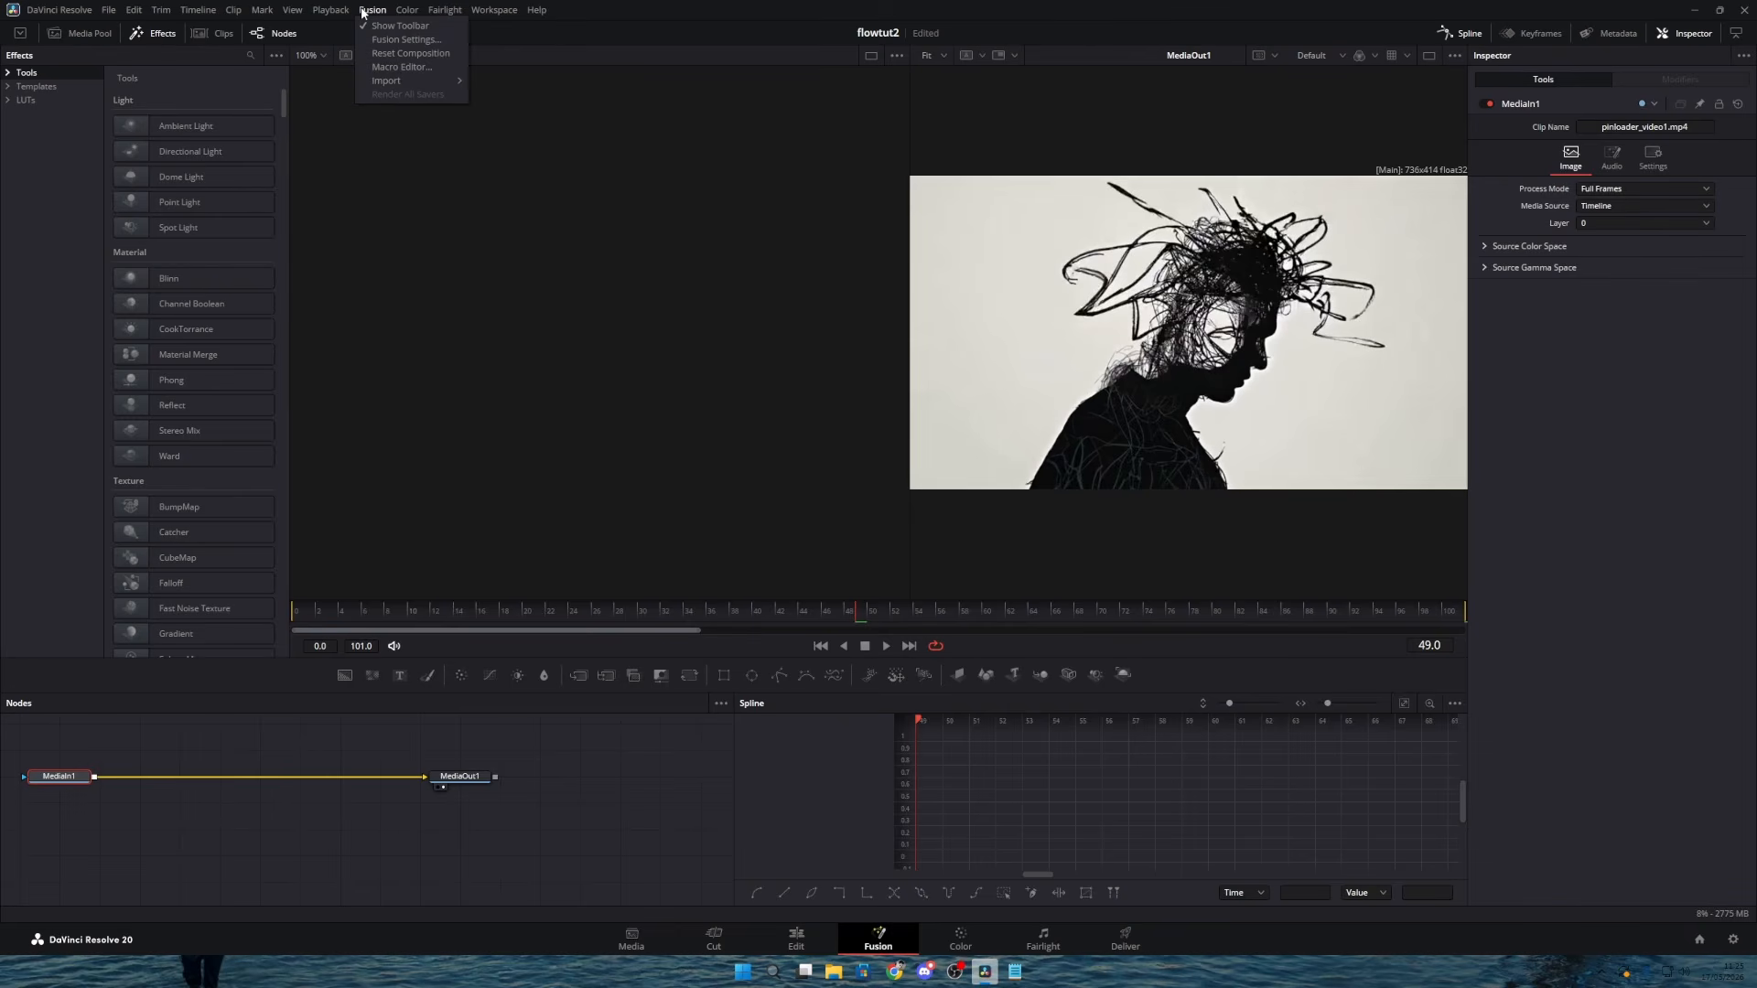
{"action": "left_click", "coordinate": [385, 40]}
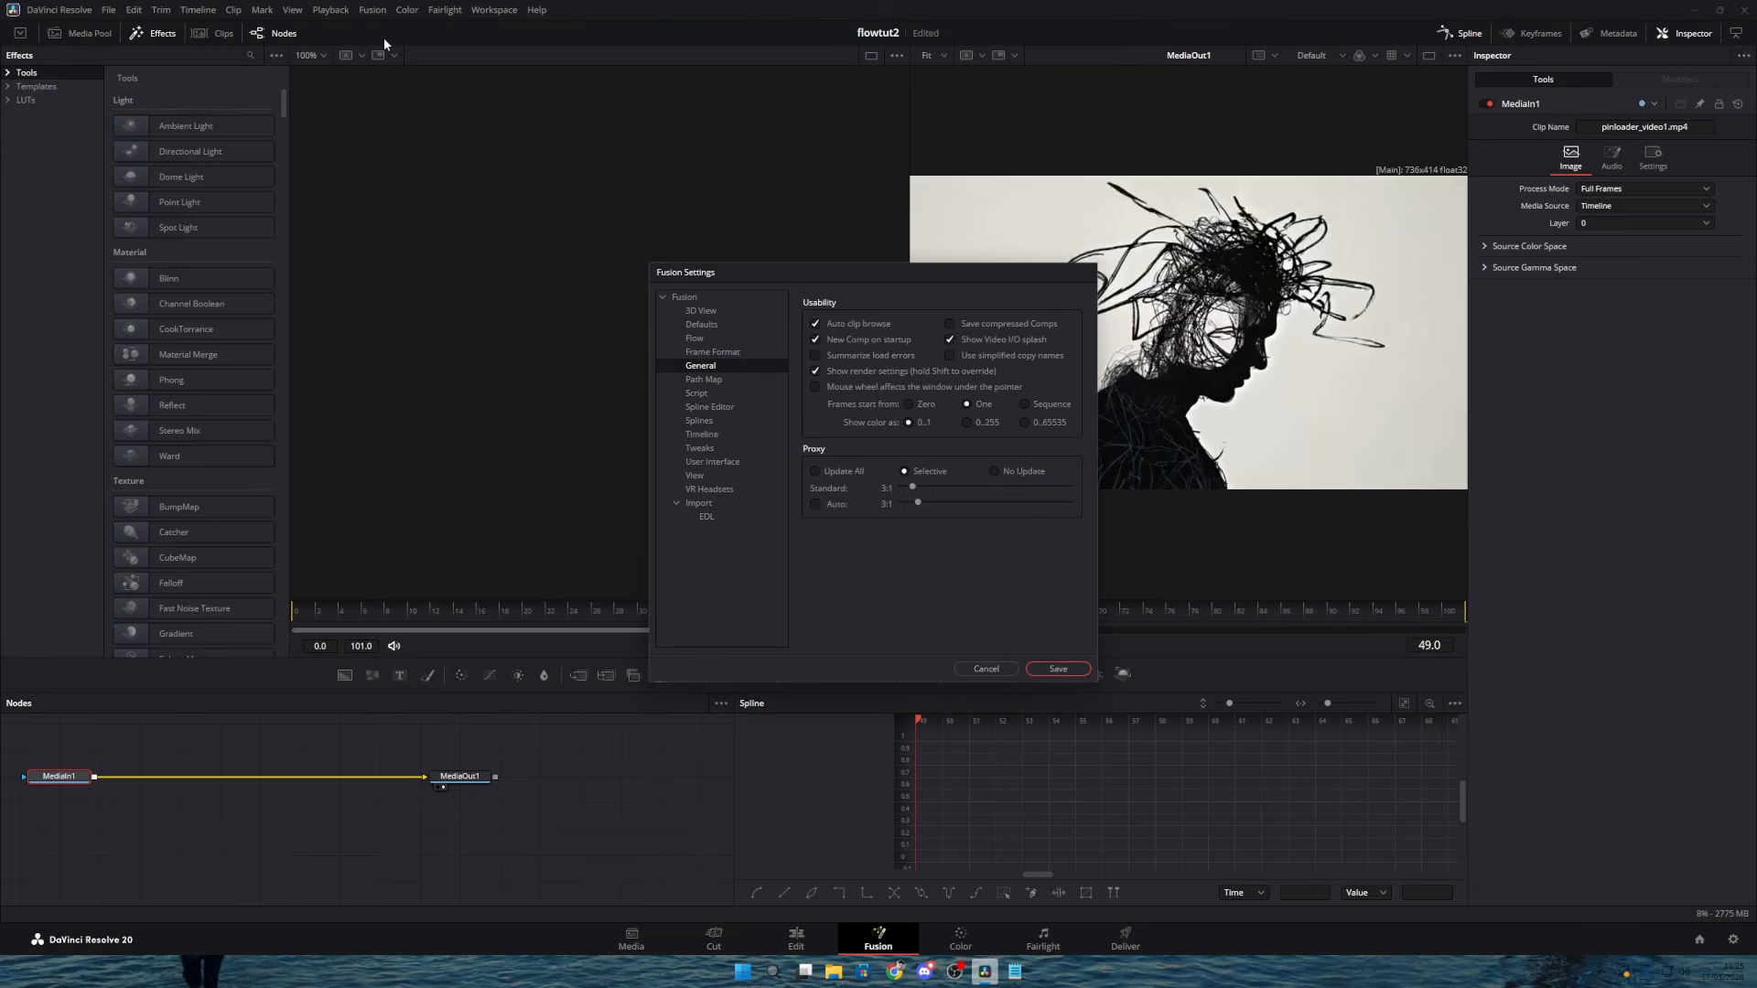
{"action": "left_click", "coordinate": [719, 379]}
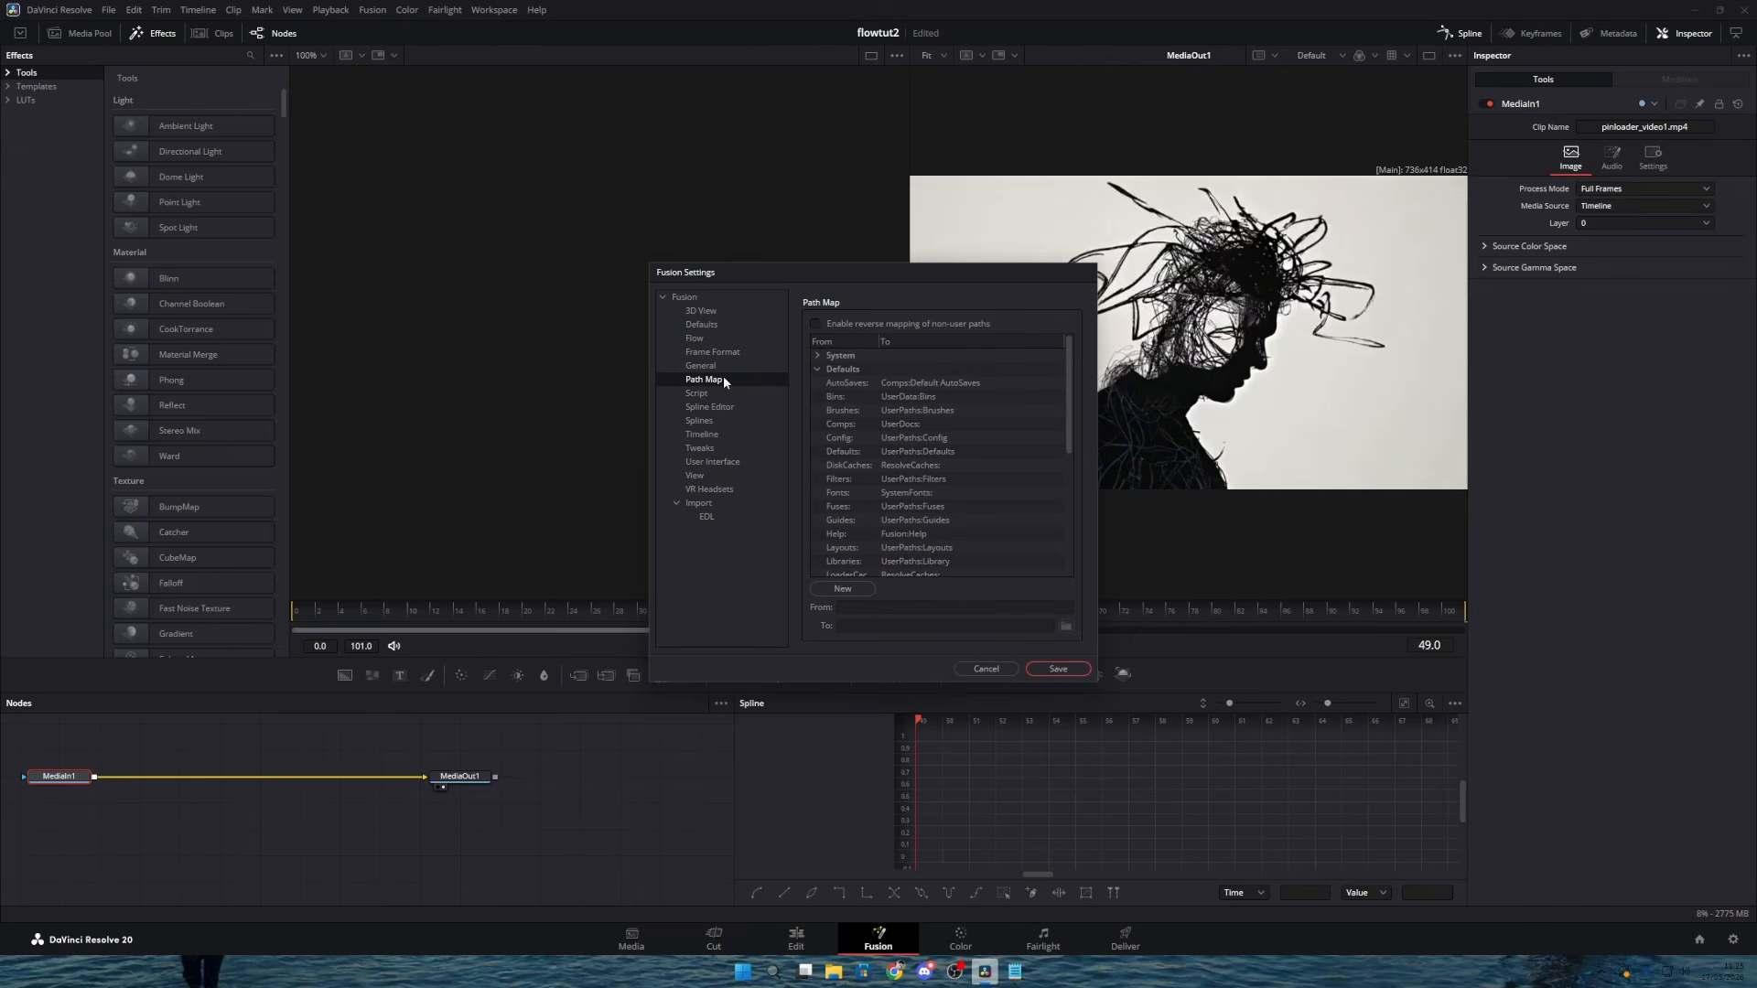
{"action": "left_click", "coordinate": [852, 507]}
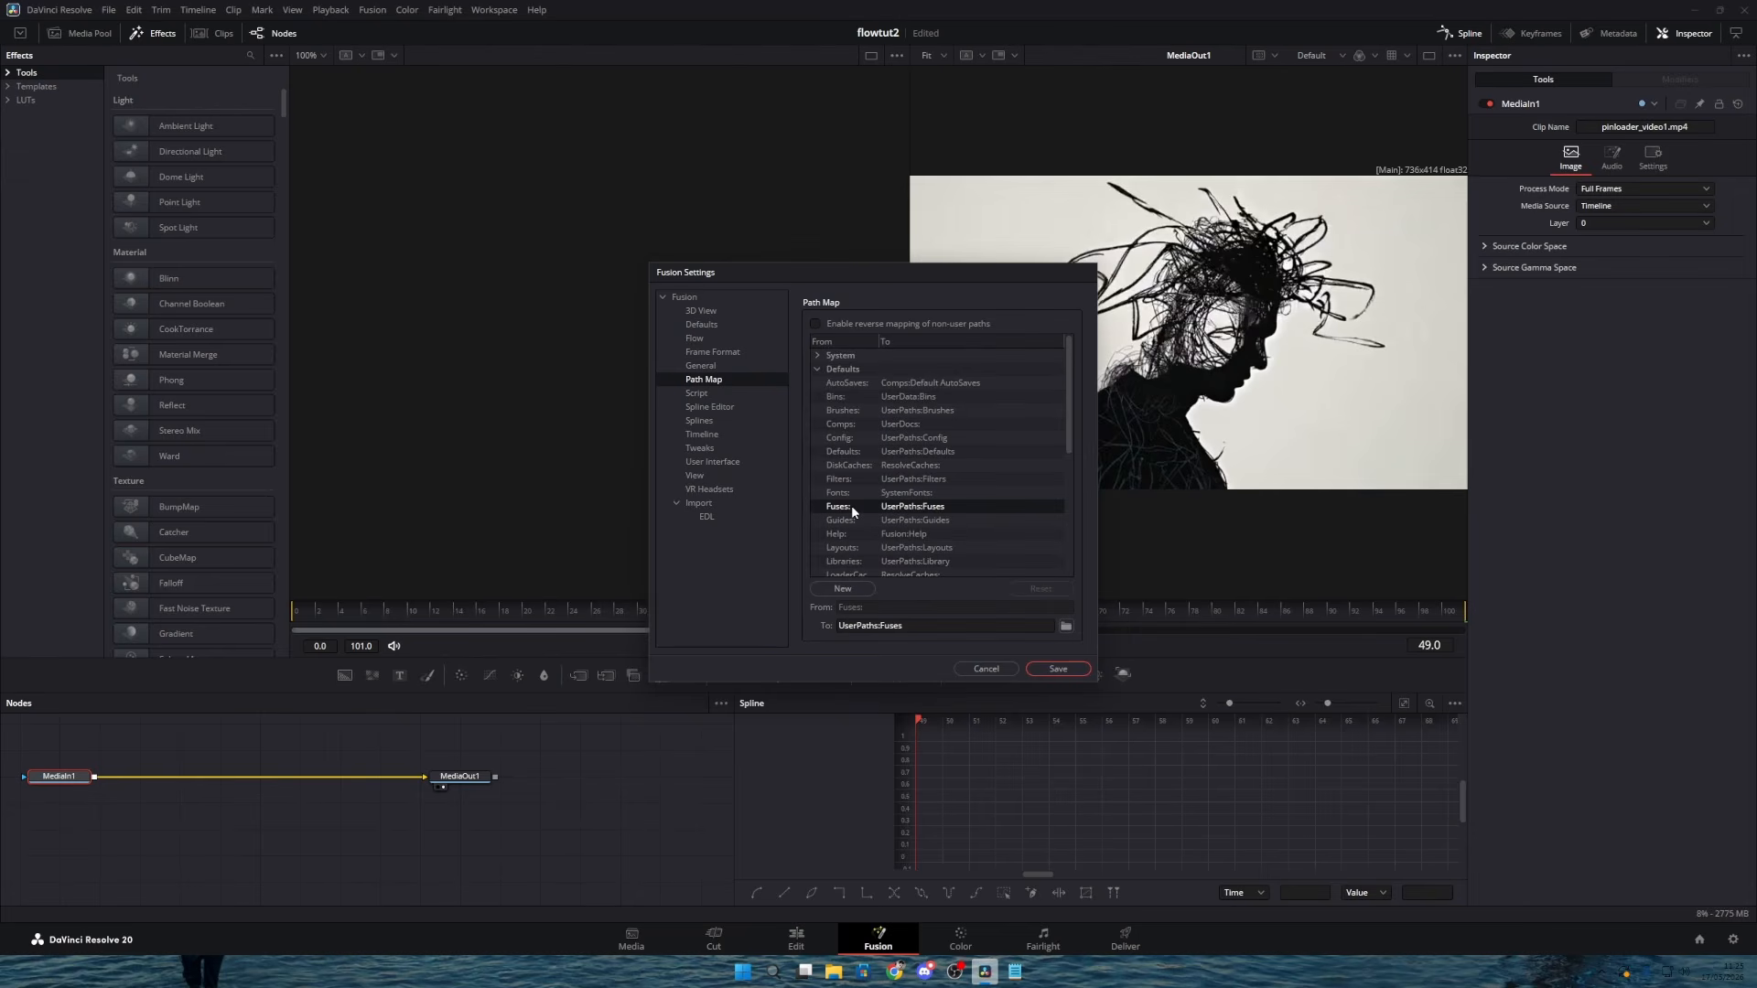
{"action": "left_click", "coordinate": [1065, 627]}
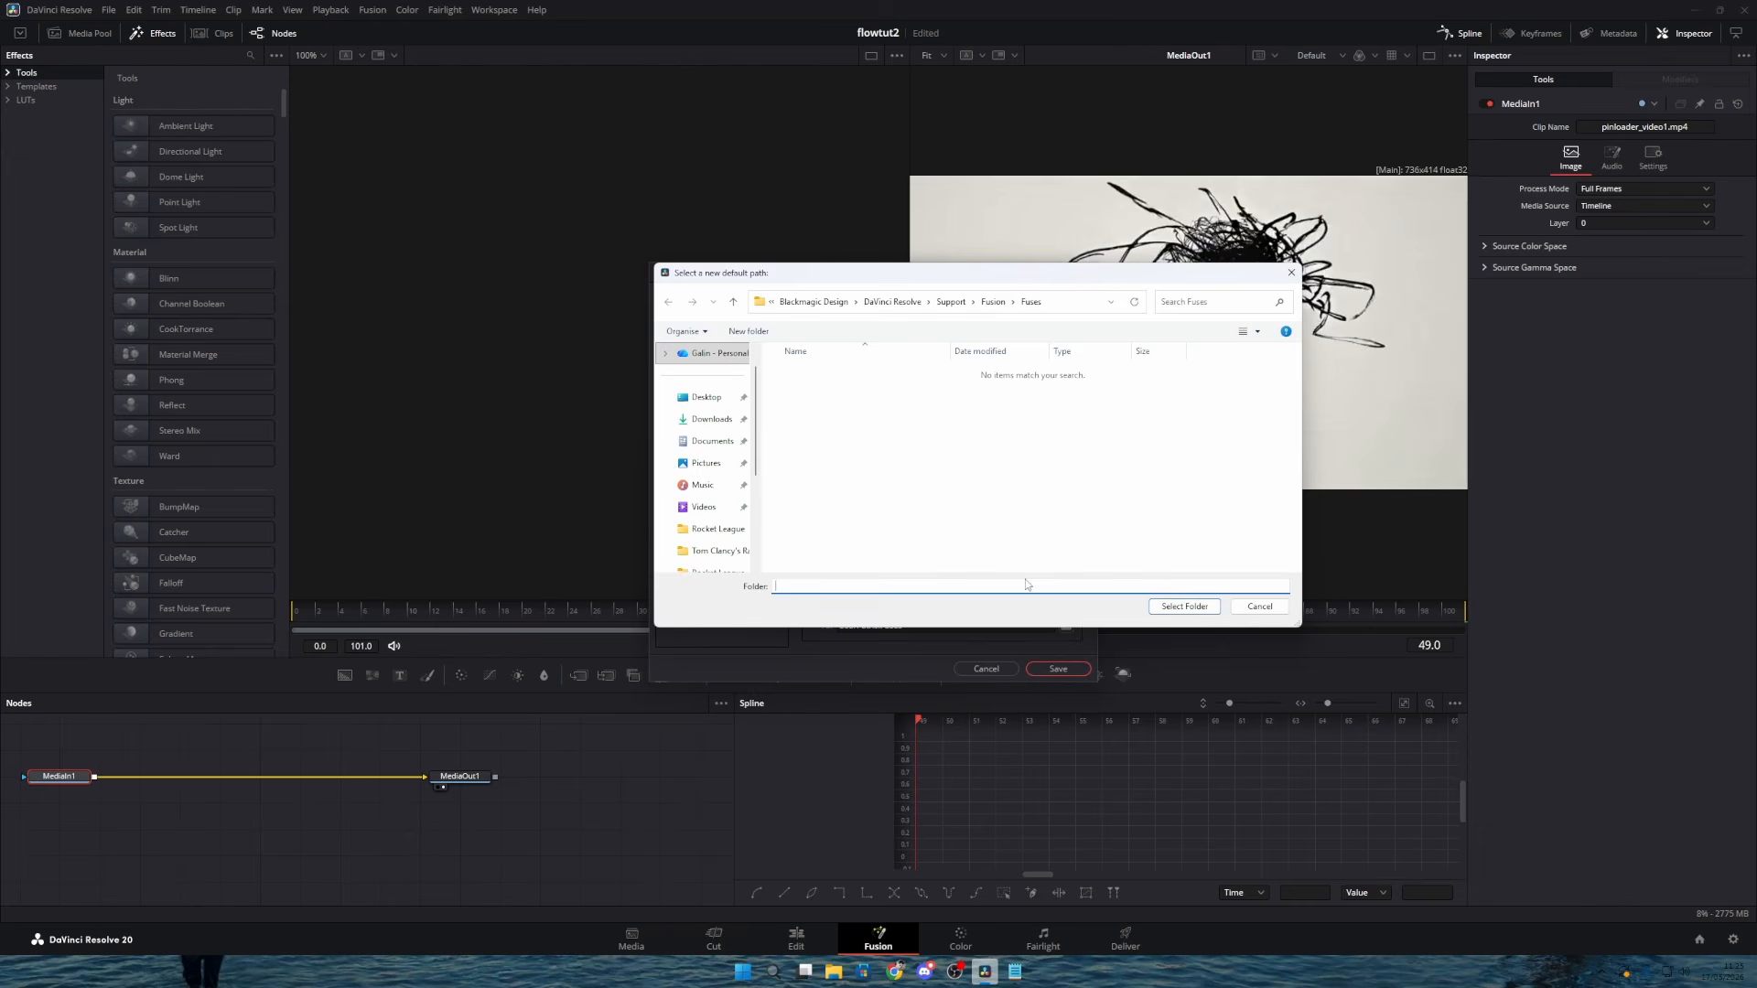
Step: Move the downloaded fuse file from the Downloads folder into Fusion's Fuses folder
{"action": "key", "text": "super+e"}
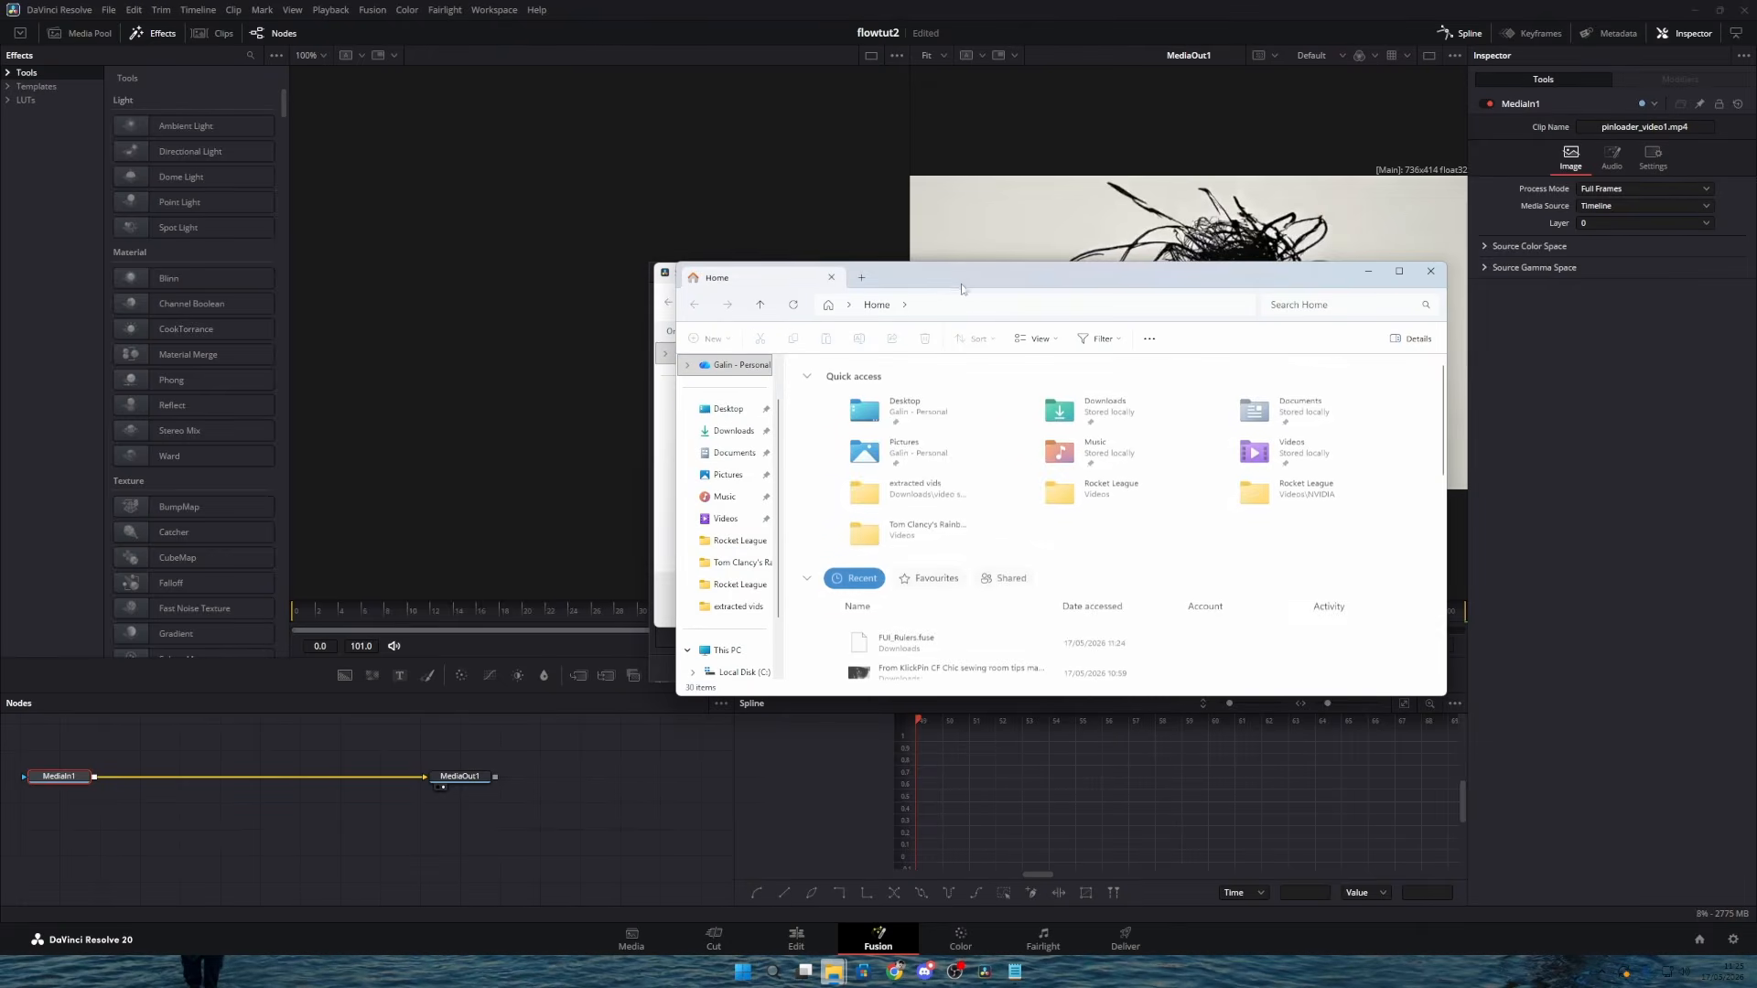
{"action": "left_click_drag", "start_coordinate": [964, 287], "coordinate": [1366, 321]}
{"action": "left_click", "coordinate": [1127, 468]}
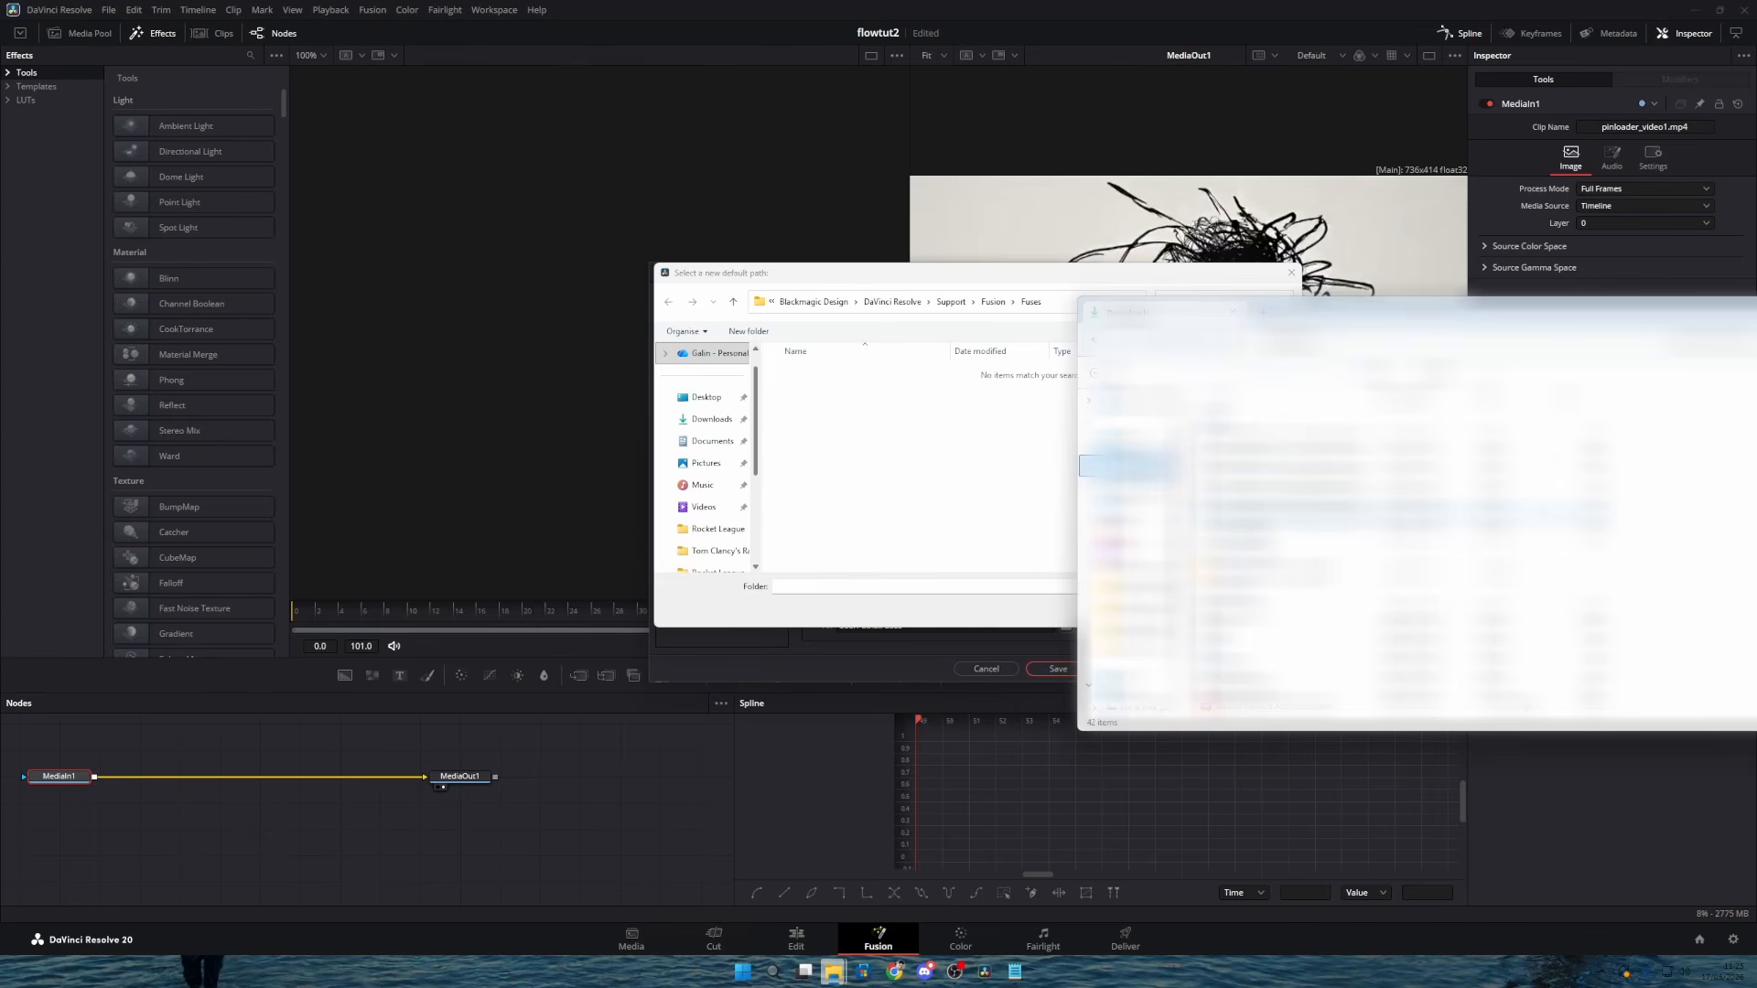
{"action": "left_click_drag", "start_coordinate": [1281, 538], "coordinate": [875, 417]}
{"action": "left_click", "coordinate": [719, 740]}
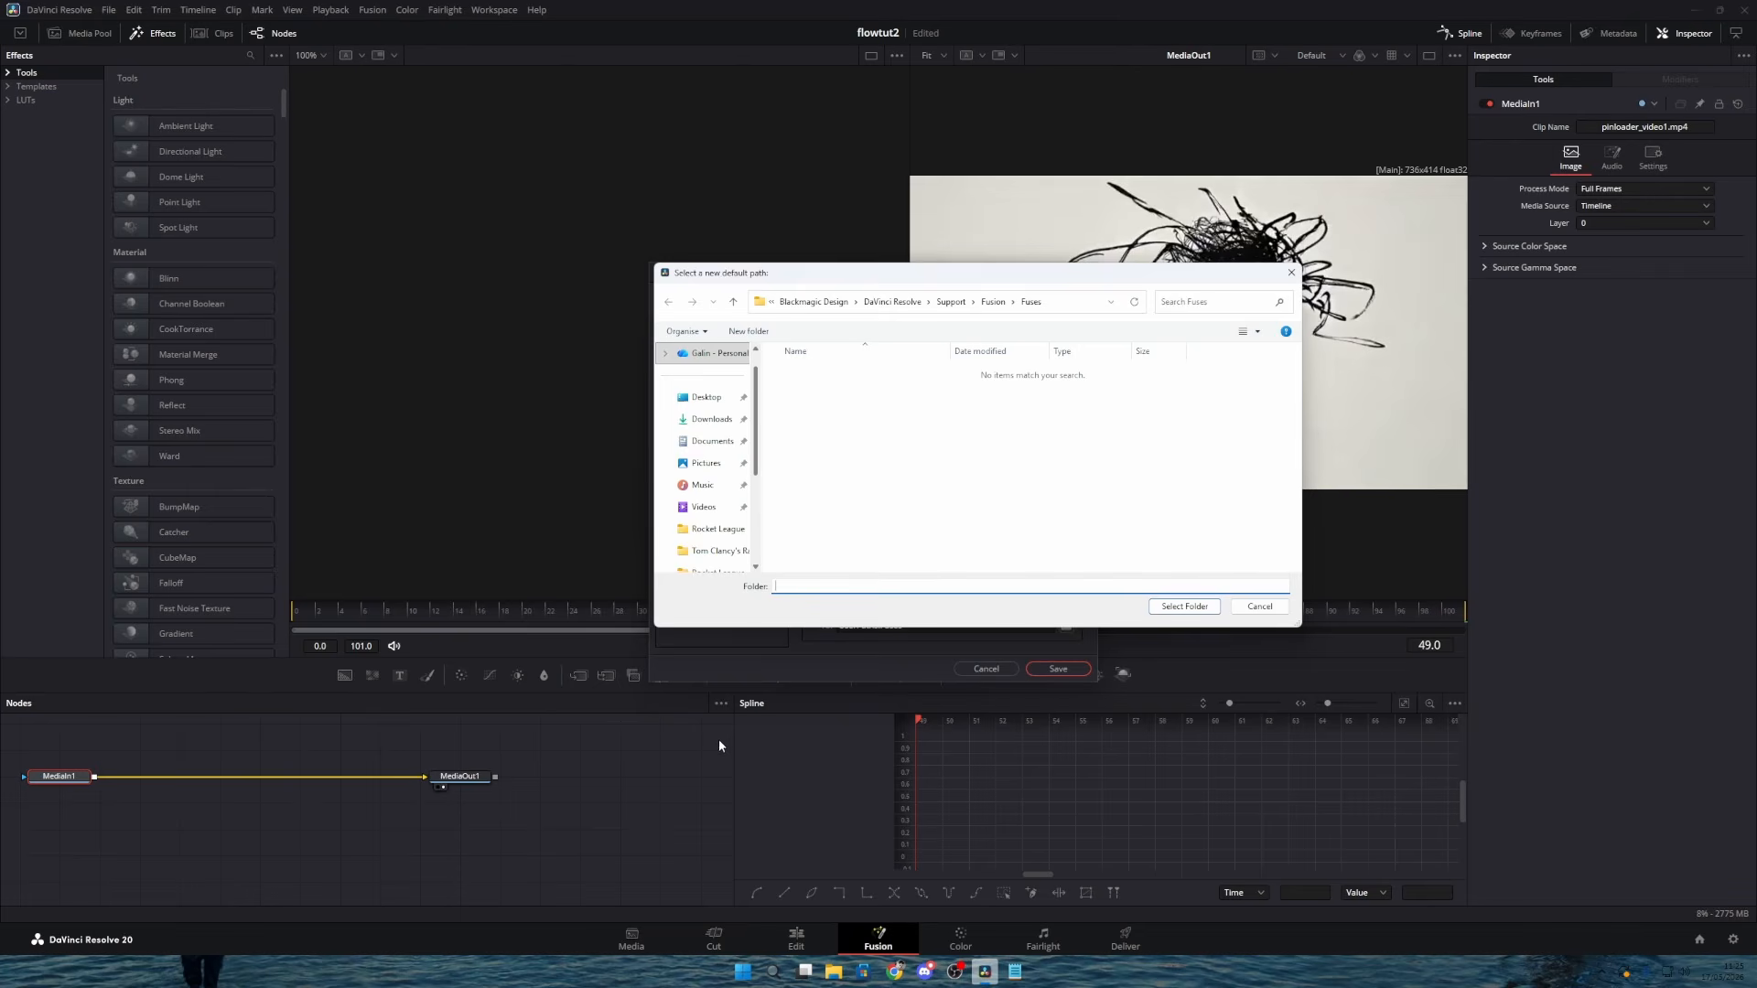
{"action": "left_click", "coordinate": [749, 773]}
Step: Cancel the folder selection, save the Fusion settings and search the Fusion tools for "fui"
{"action": "left_click", "coordinate": [1255, 607]}
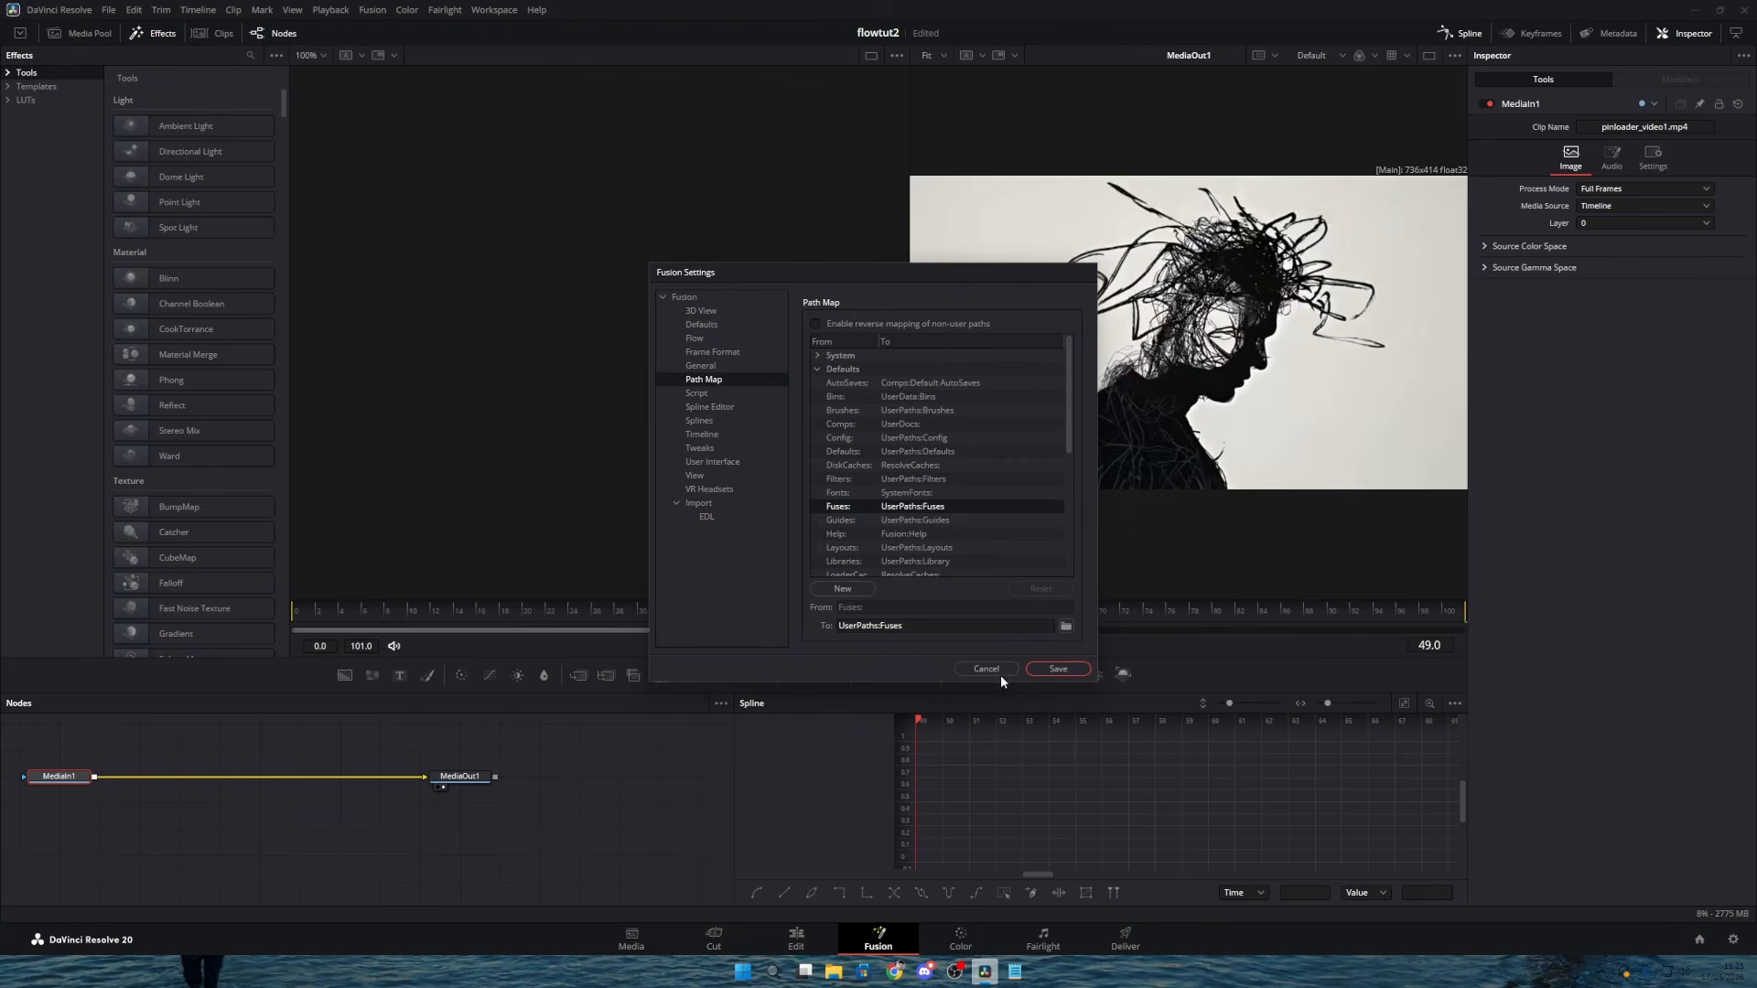
{"action": "left_click", "coordinate": [1057, 668]}
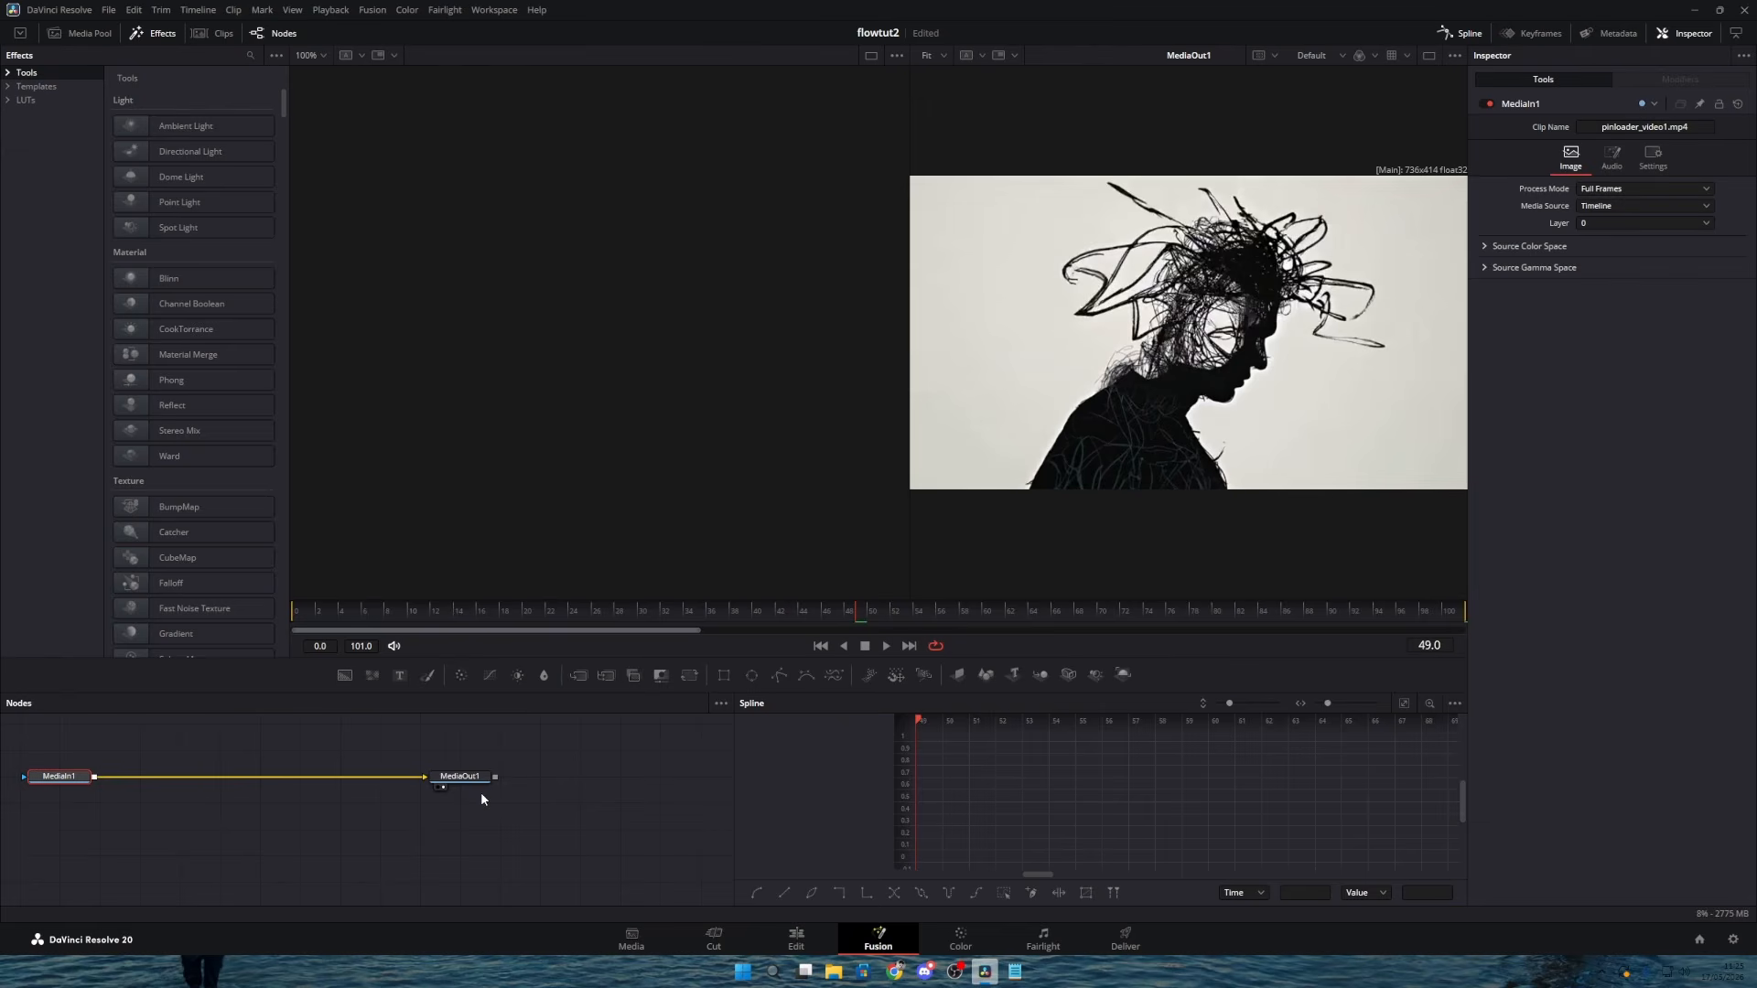
{"action": "key", "text": "shift+space"}
{"action": "type", "text": "fui"}
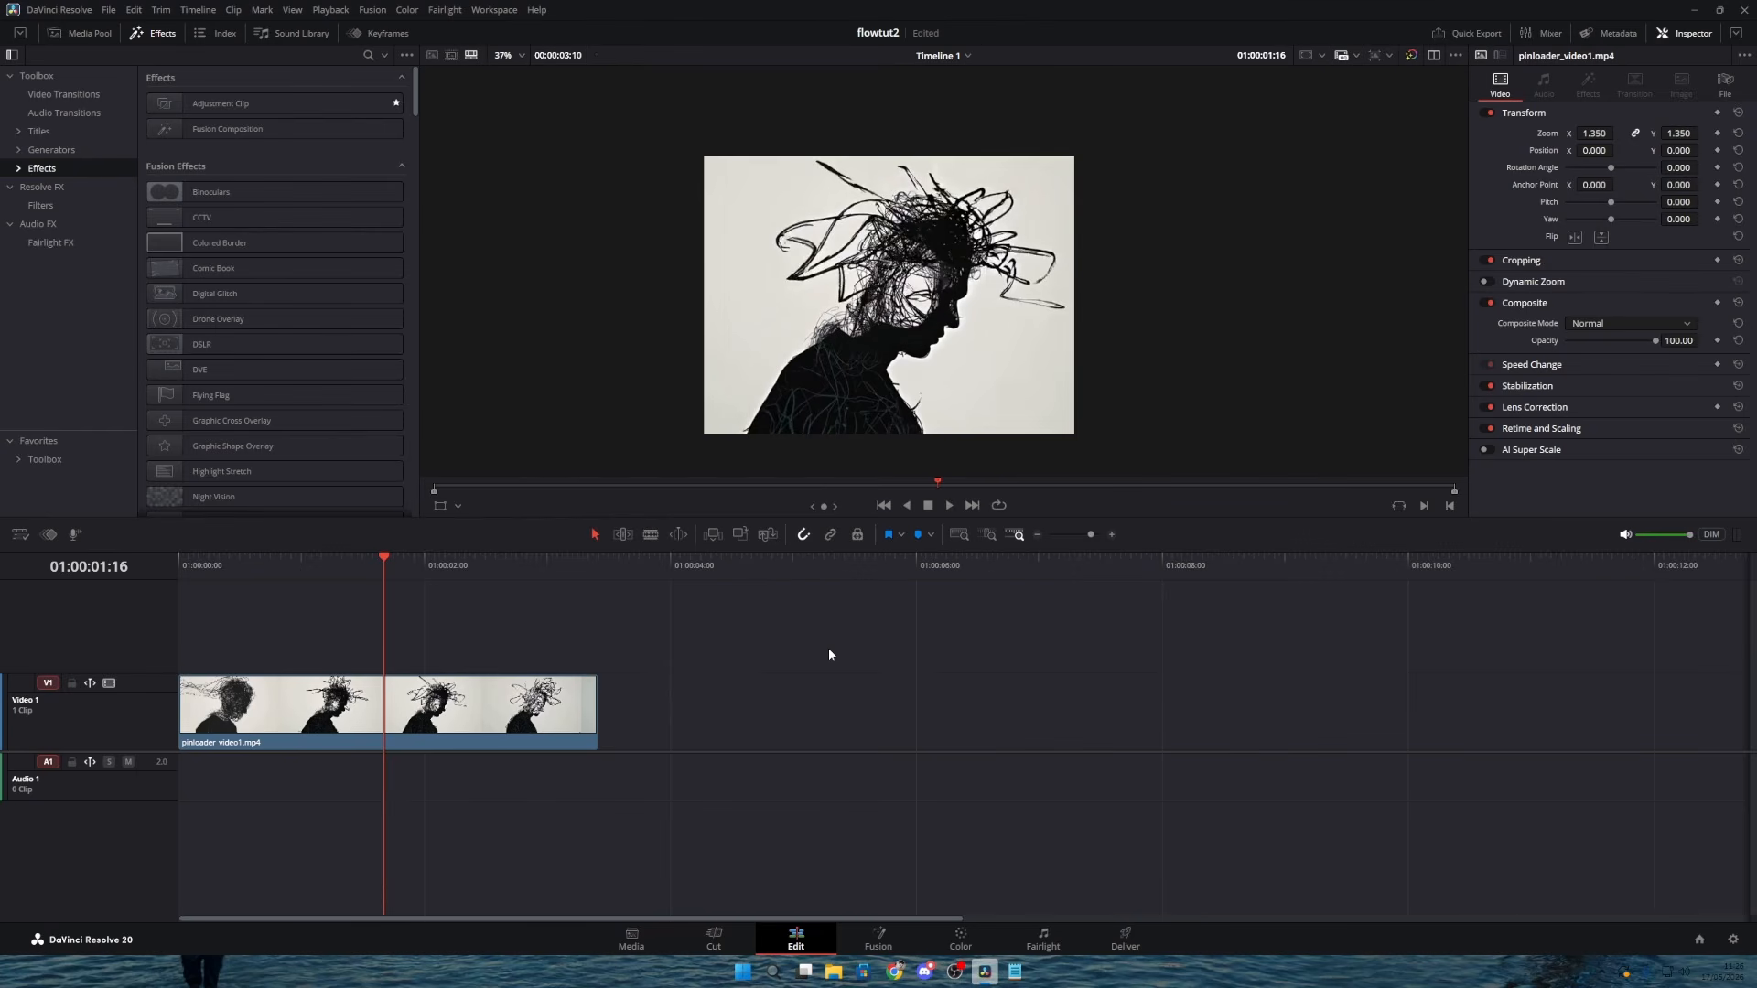
Step: Show the retime controls on the pinloader_video1.mp4 clip, add a speed point at the playhead and shift it slightly earlier
{"action": "right_click", "coordinate": [562, 729]}
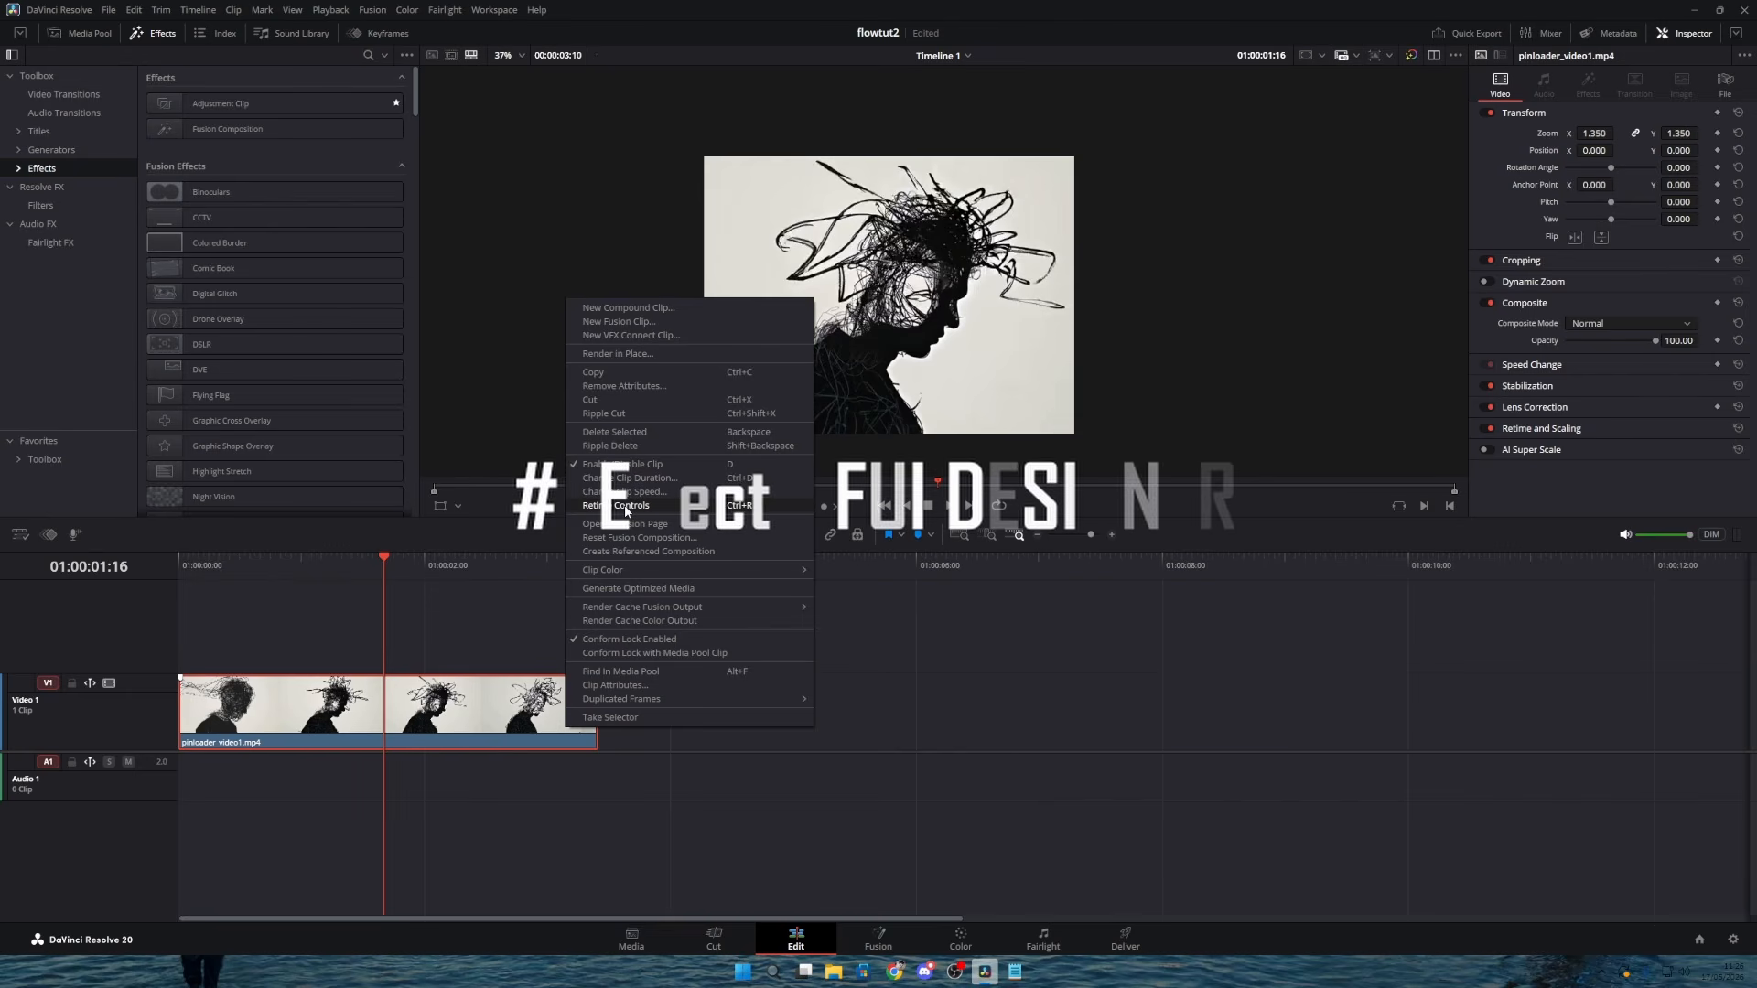
{"action": "left_click", "coordinate": [617, 512]}
{"action": "left_click", "coordinate": [397, 742]}
{"action": "left_click", "coordinate": [436, 761]}
{"action": "left_click_drag", "start_coordinate": [383, 741], "coordinate": [360, 739]}
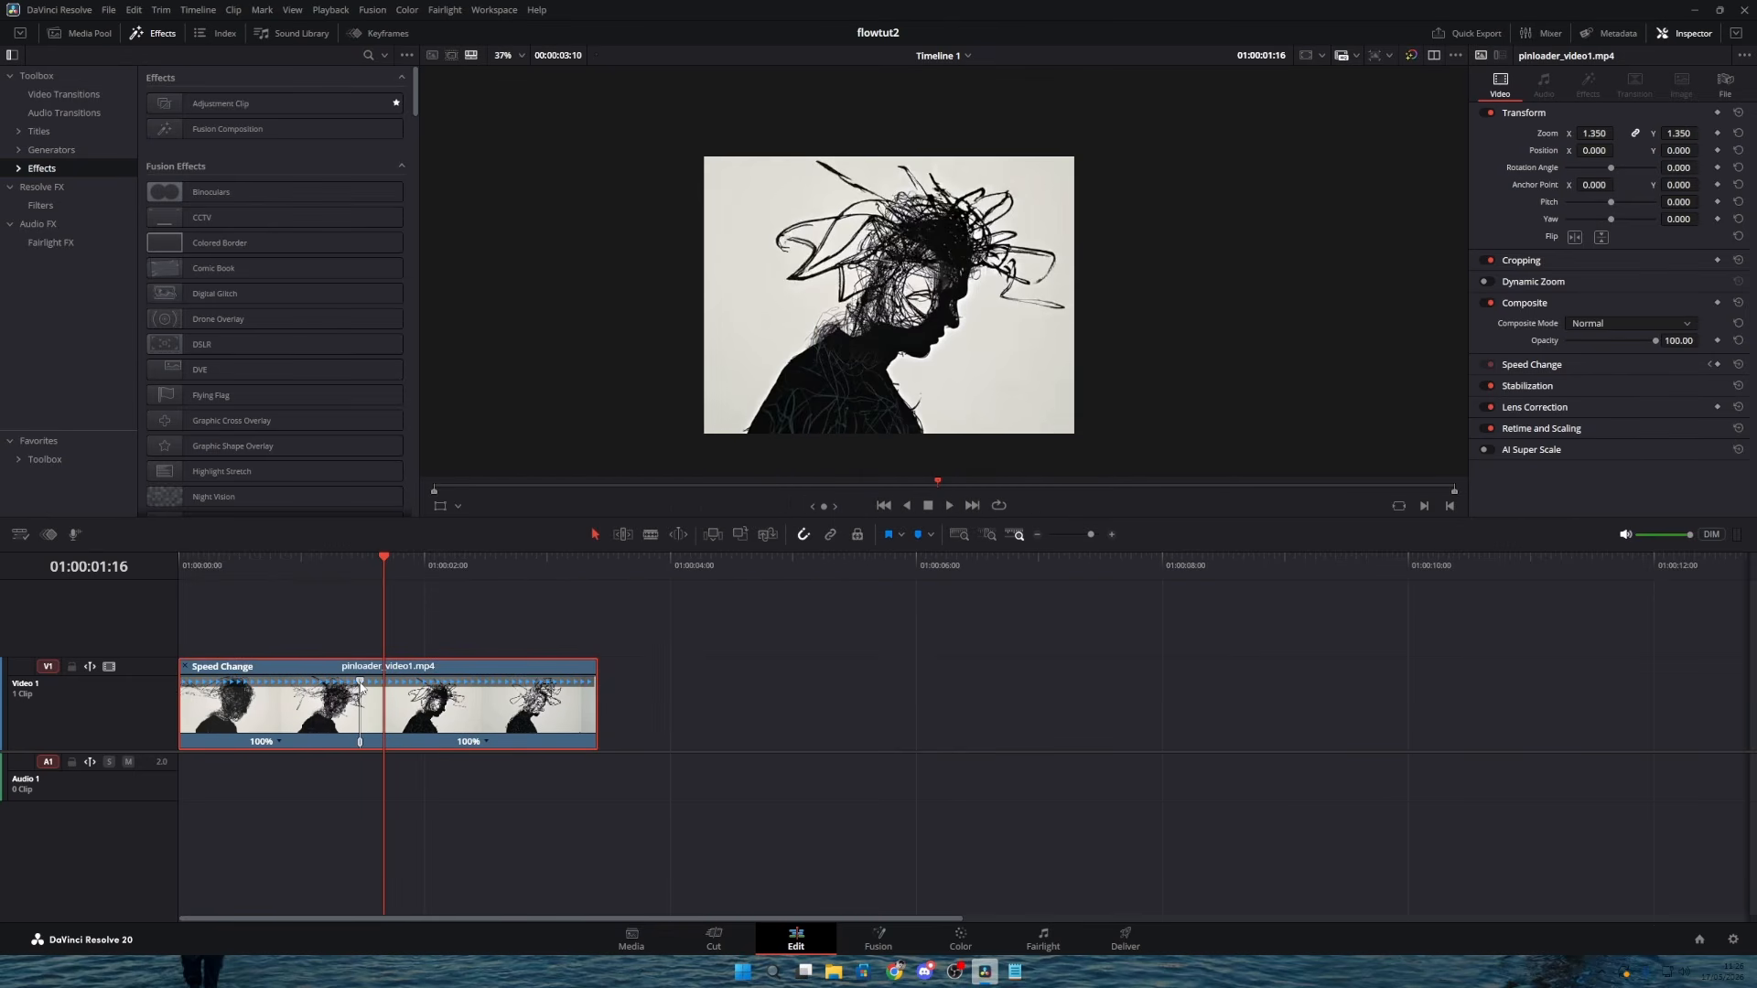
Step: Speed up the clip's first segment to 339% by shortening it, and return the playhead to the start
{"action": "left_click", "coordinate": [365, 568]}
{"action": "left_click", "coordinate": [361, 682]}
{"action": "left_click_drag", "start_coordinate": [360, 682], "coordinate": [233, 690]}
{"action": "left_click_drag", "start_coordinate": [207, 572], "coordinate": [135, 573]}
{"action": "left_click", "coordinate": [365, 667]}
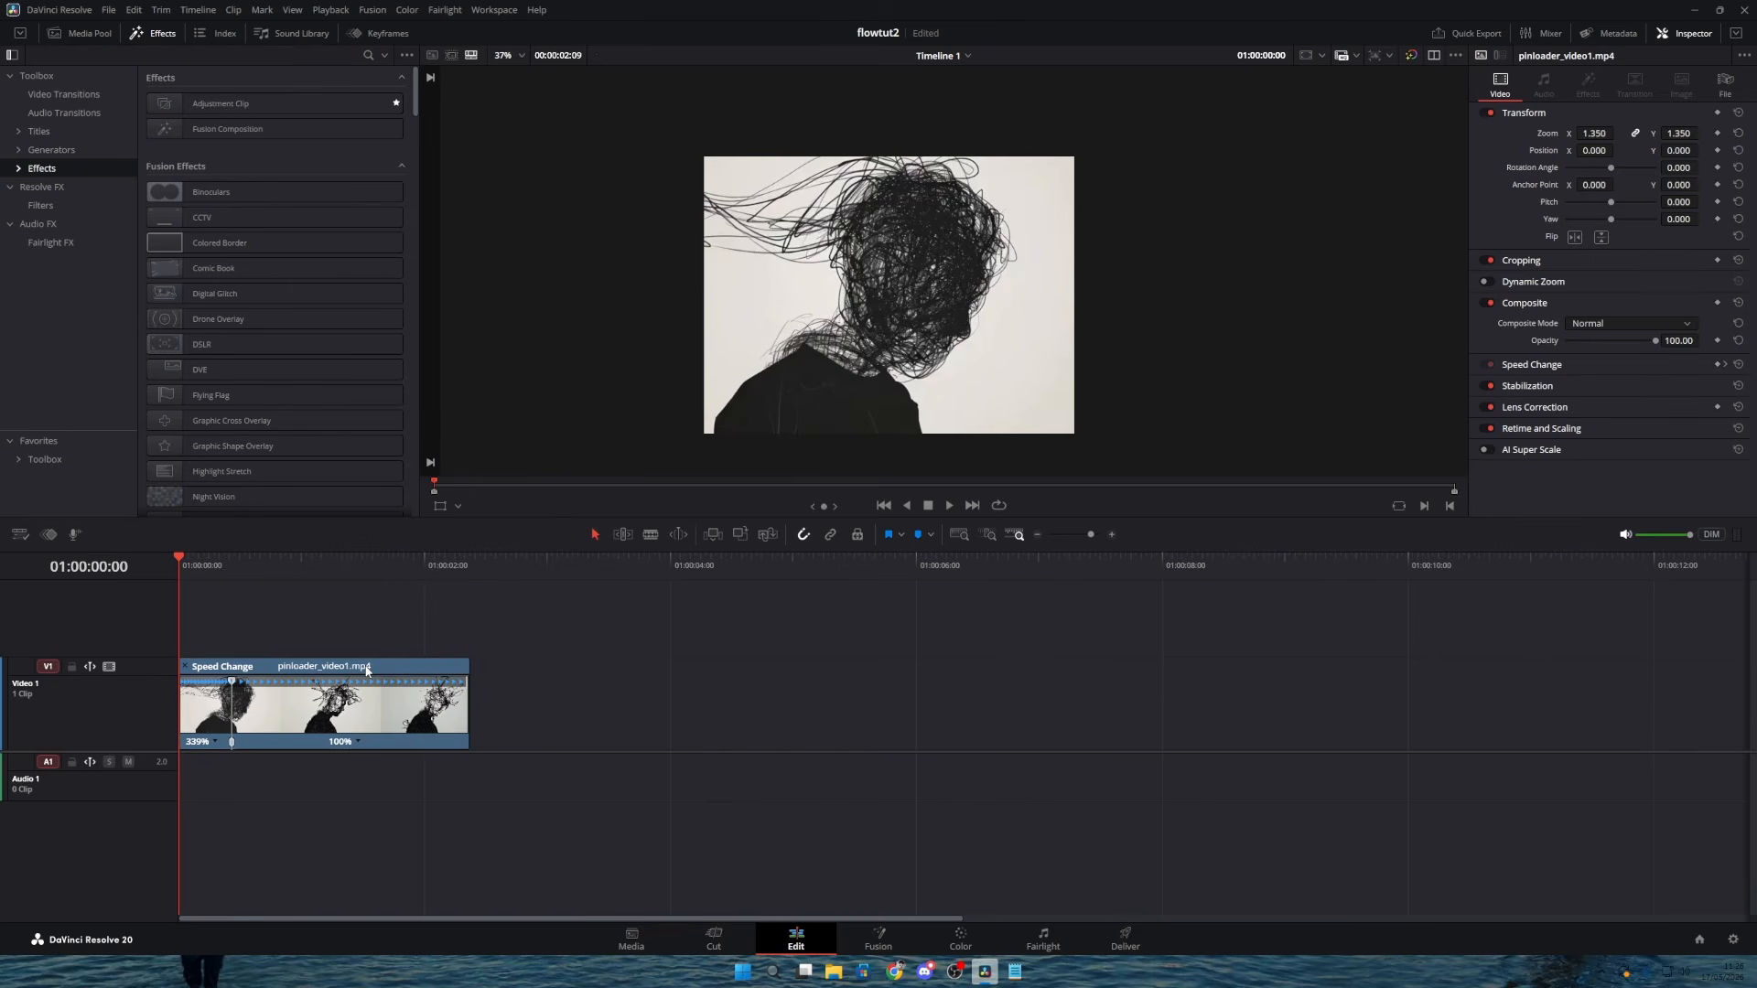
Step: Add a second speed point at 01:00:01:01 and set the middle segment's speed to 50%
{"action": "key", "text": "space"}
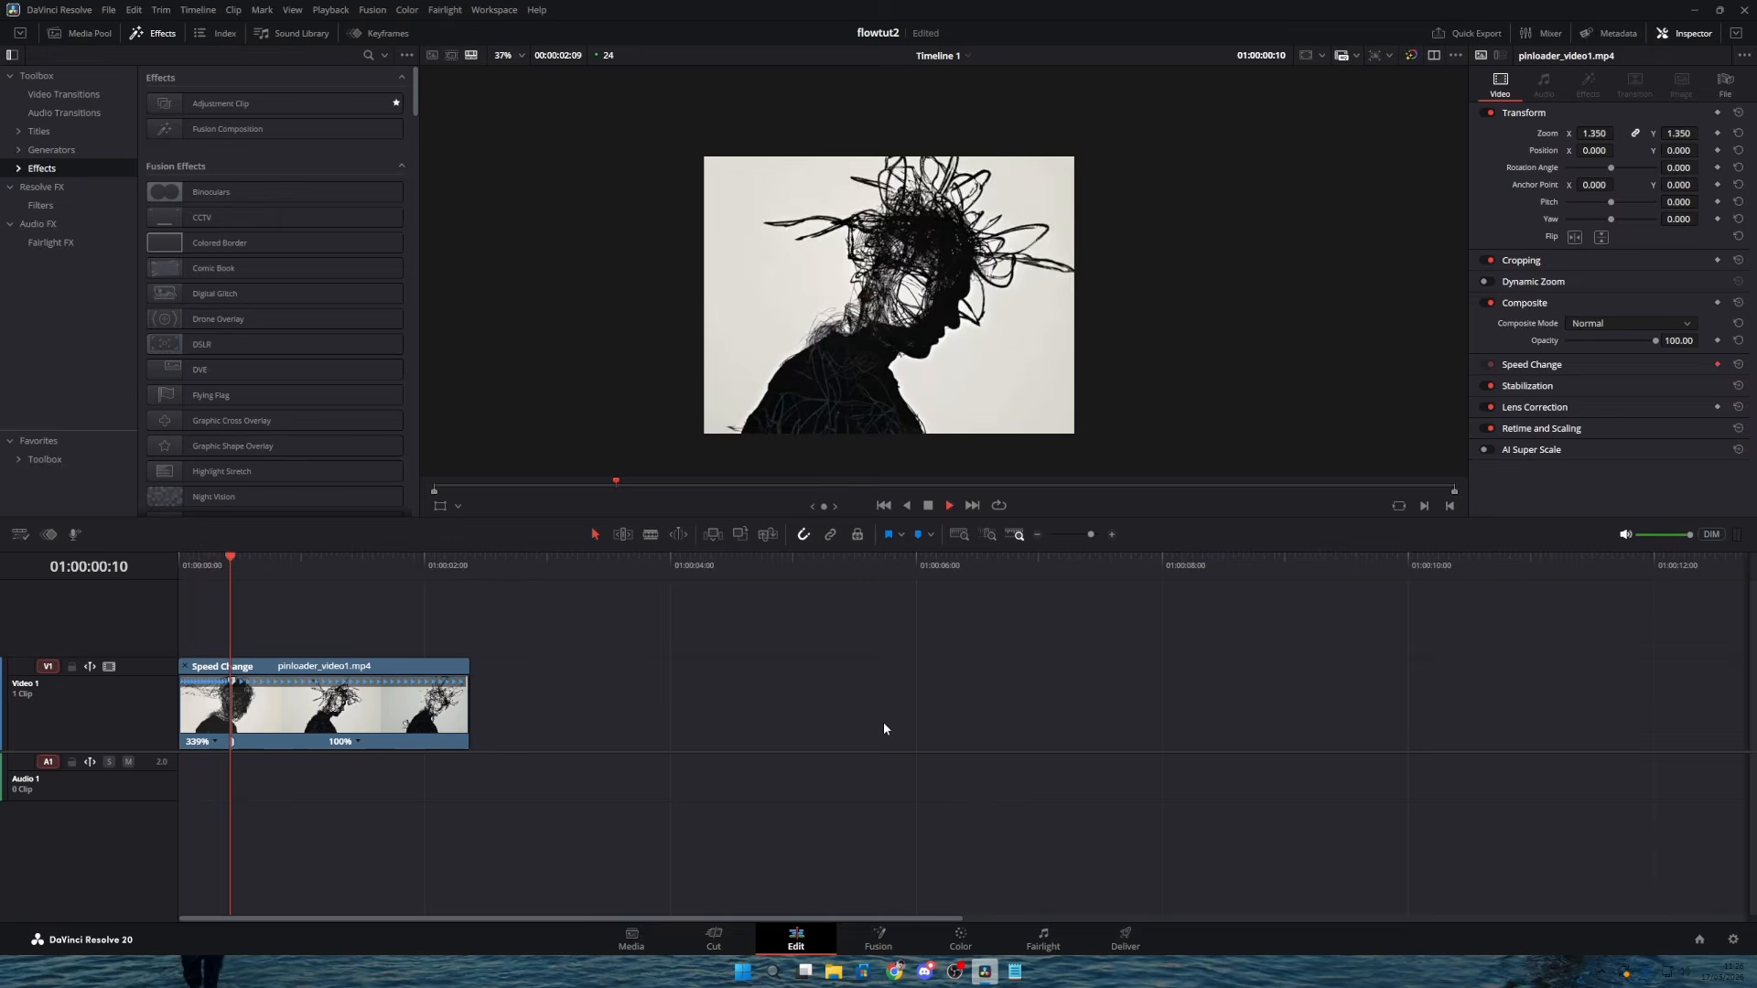
{"action": "left_click", "coordinate": [358, 744]}
{"action": "left_click", "coordinate": [393, 809]}
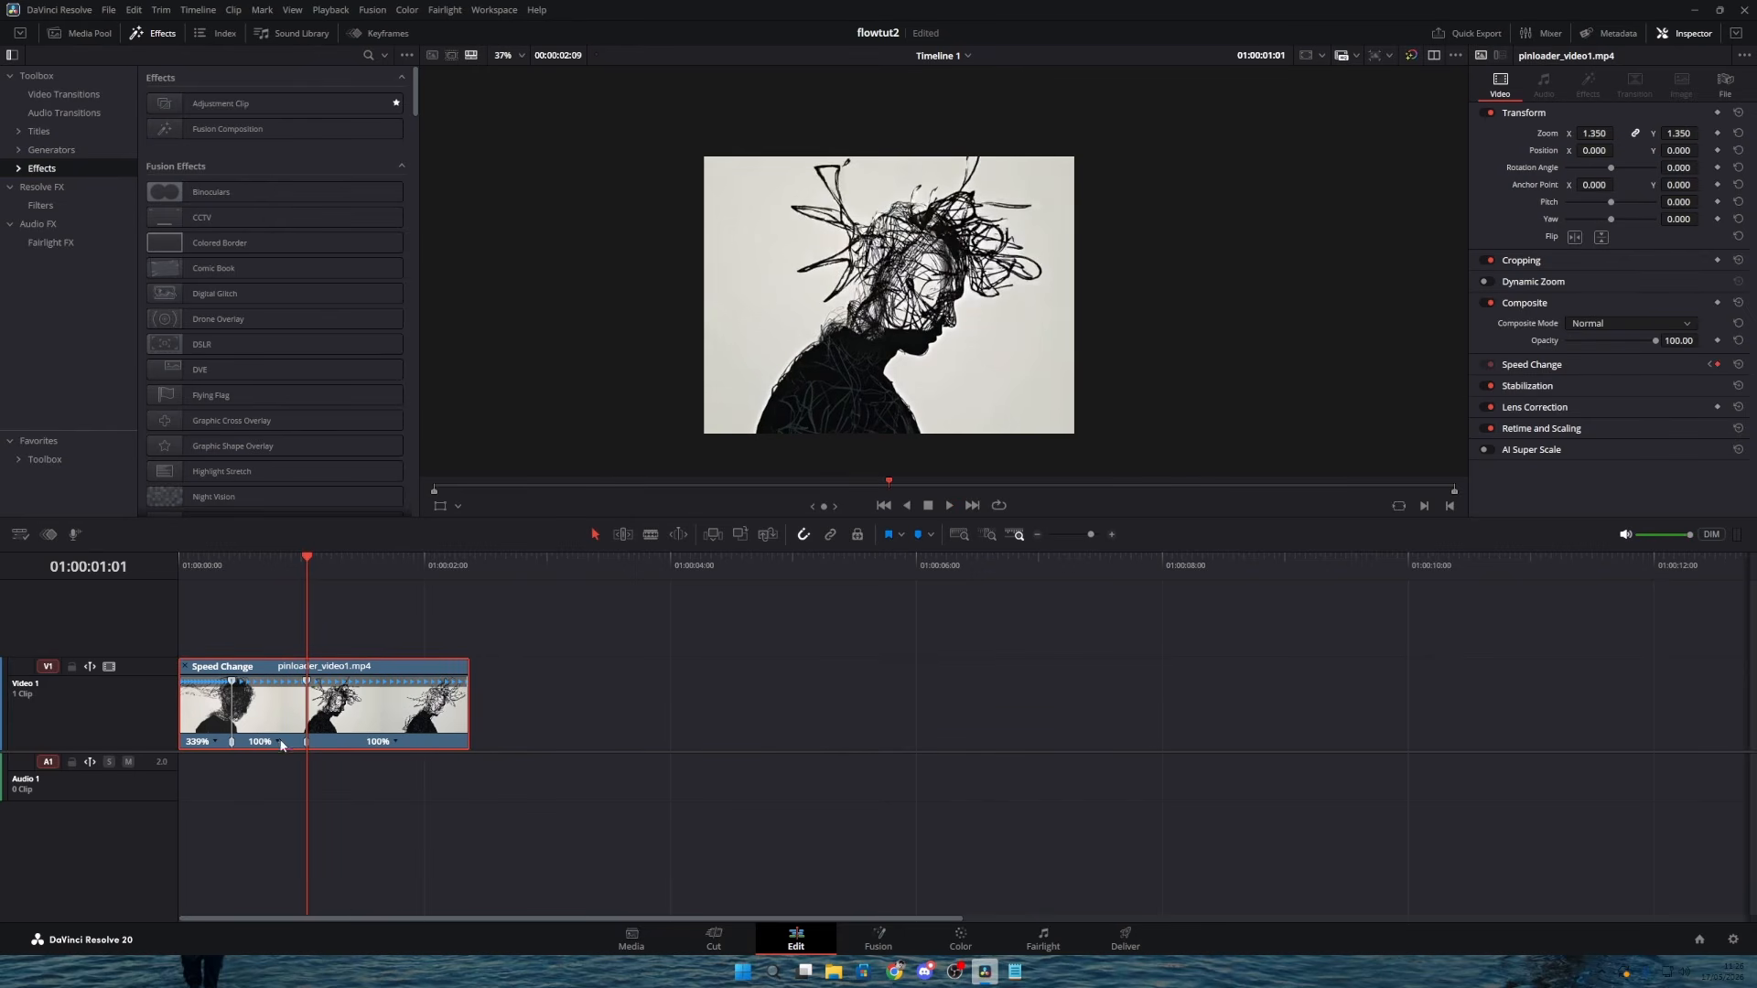
{"action": "left_click", "coordinate": [278, 743]}
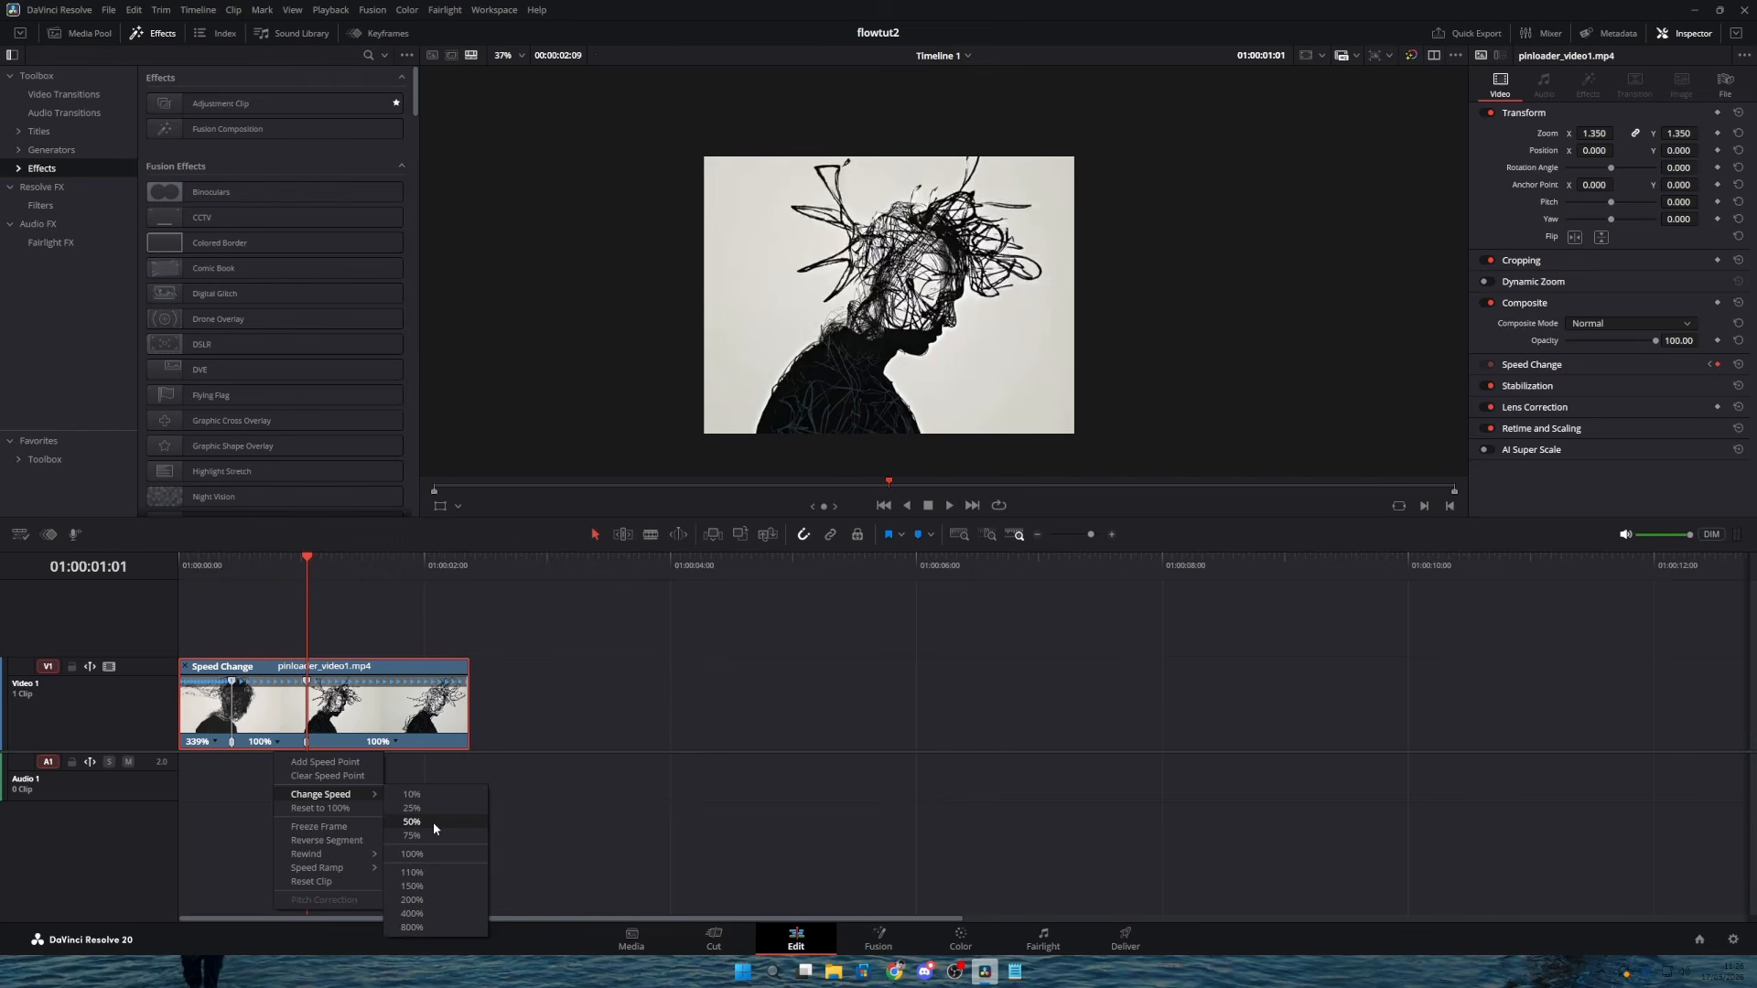
{"action": "left_click", "coordinate": [448, 826]}
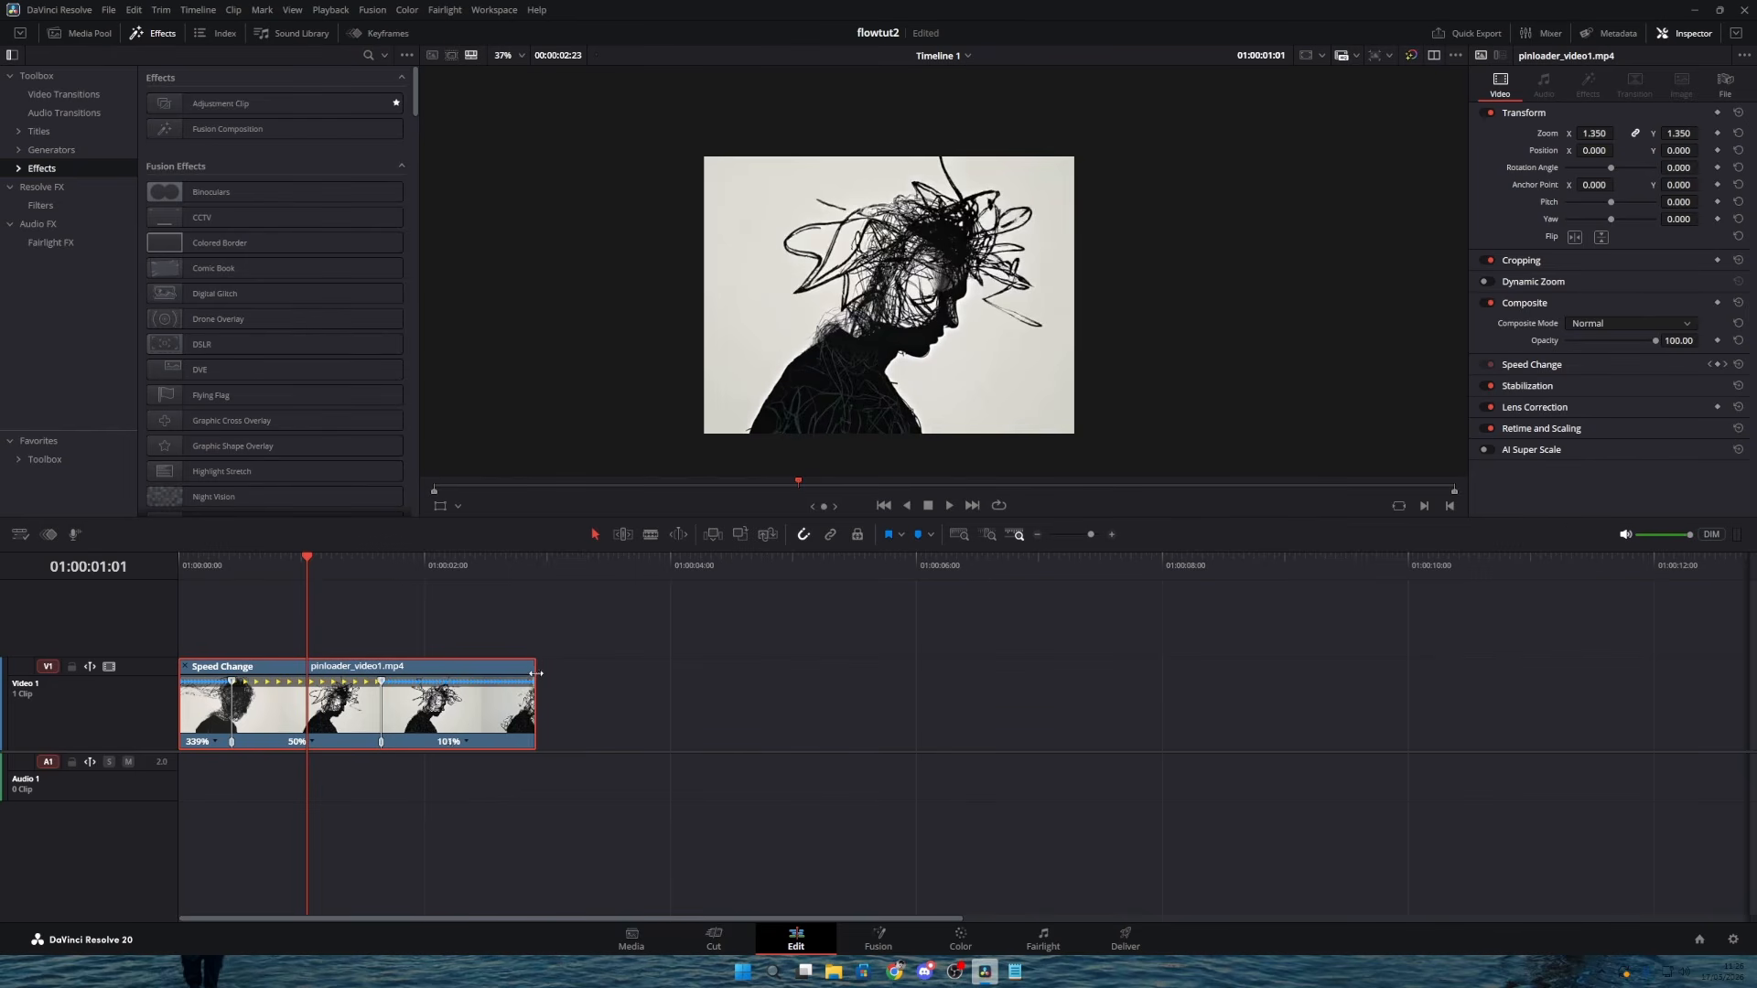
Step: Speed up the clip's last segment to 269% by shortening it, and play the speed ramp from the start
{"action": "left_click_drag", "start_coordinate": [540, 683], "coordinate": [439, 683]}
{"action": "key", "text": "Home"}
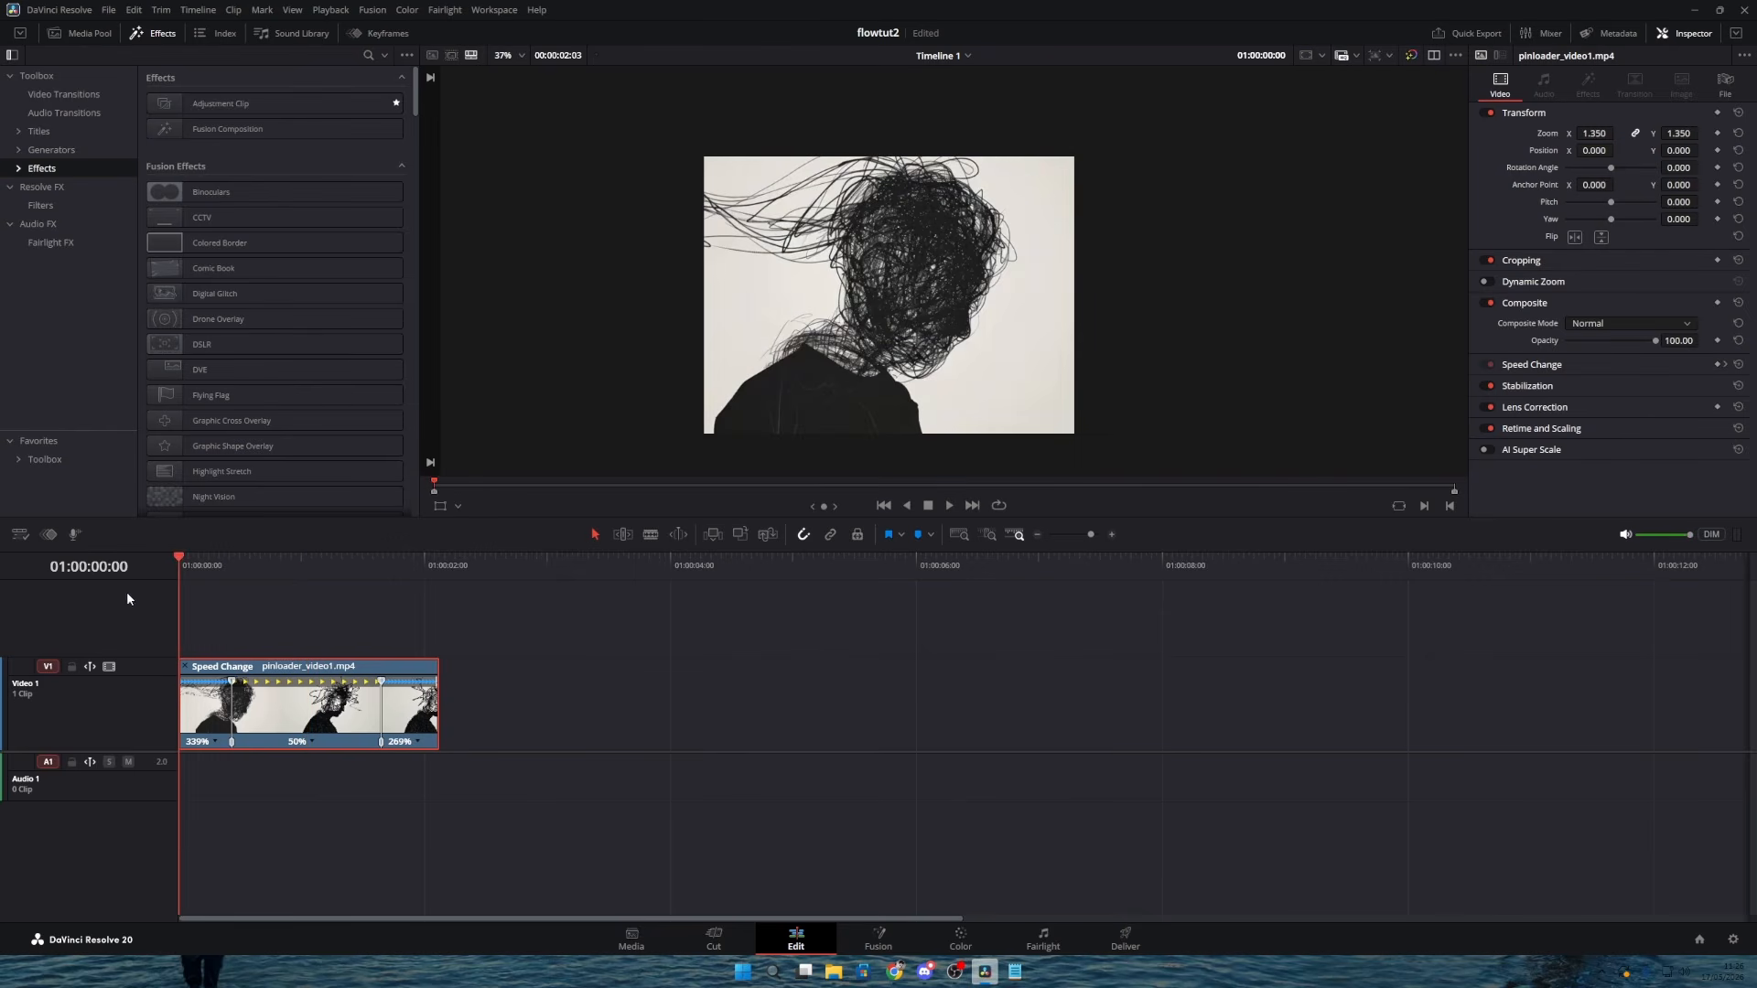
{"action": "key", "text": "space"}
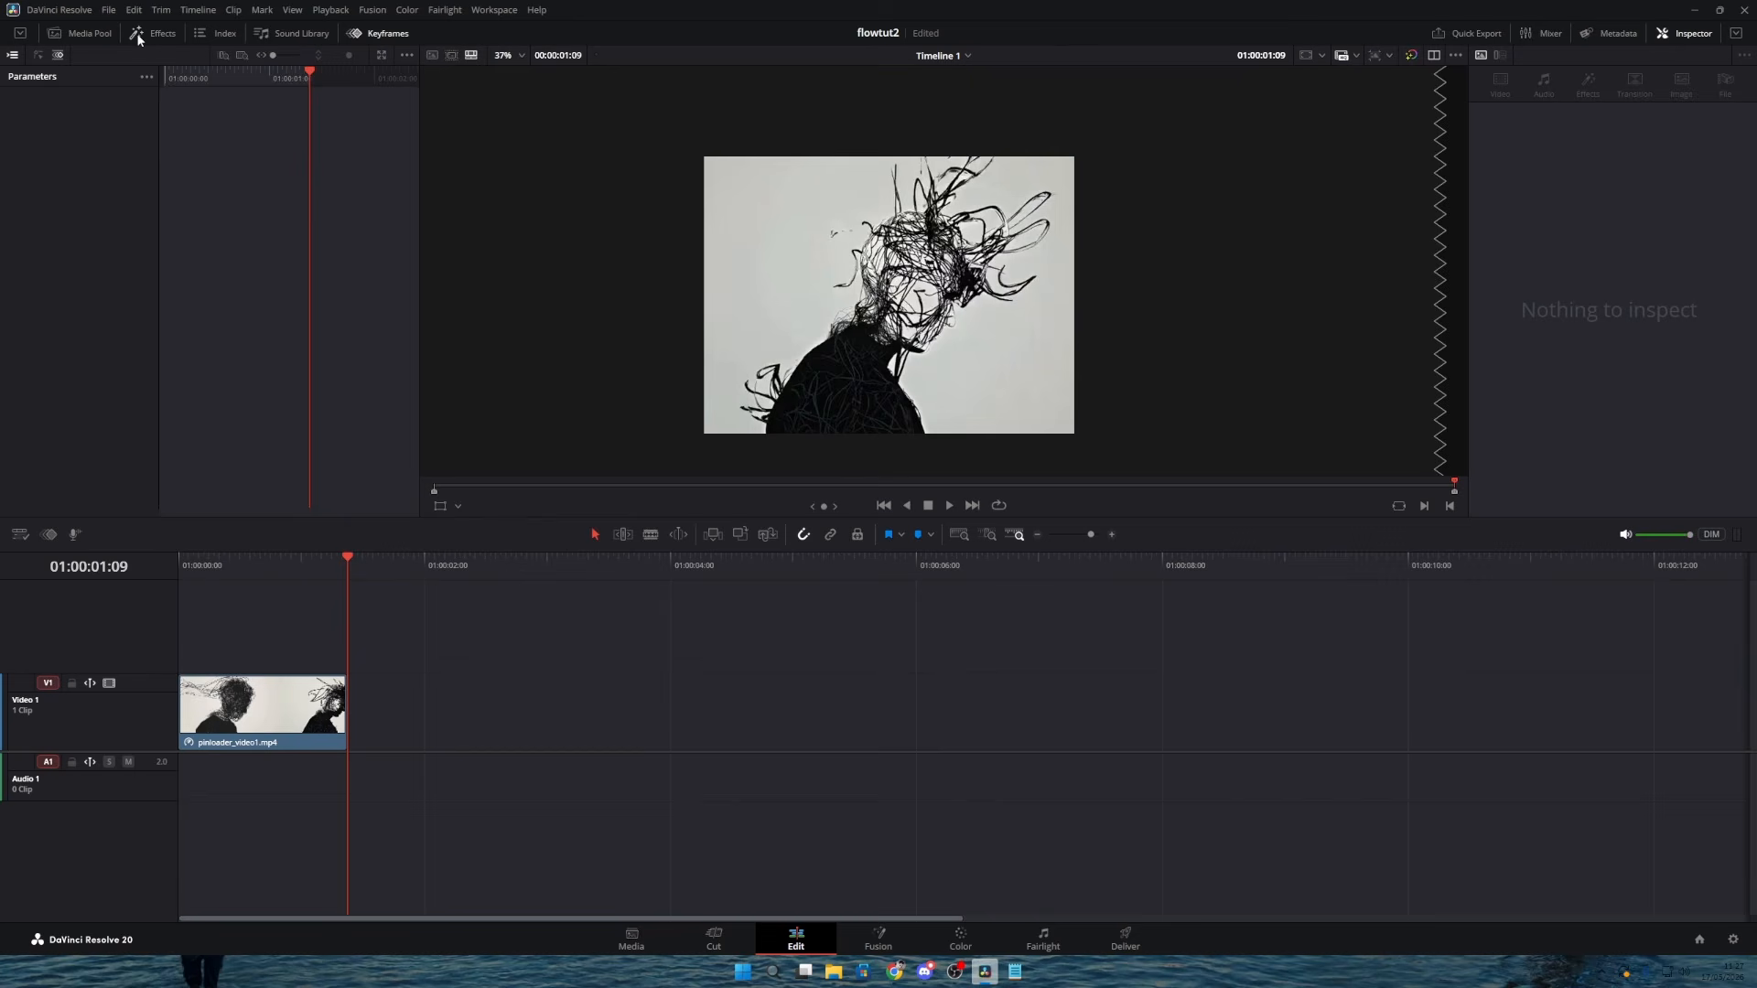
Step: Place an Adjustment Clip on the track above the video and open it in Fusion
{"action": "left_click_drag", "start_coordinate": [220, 103], "coordinate": [303, 635]}
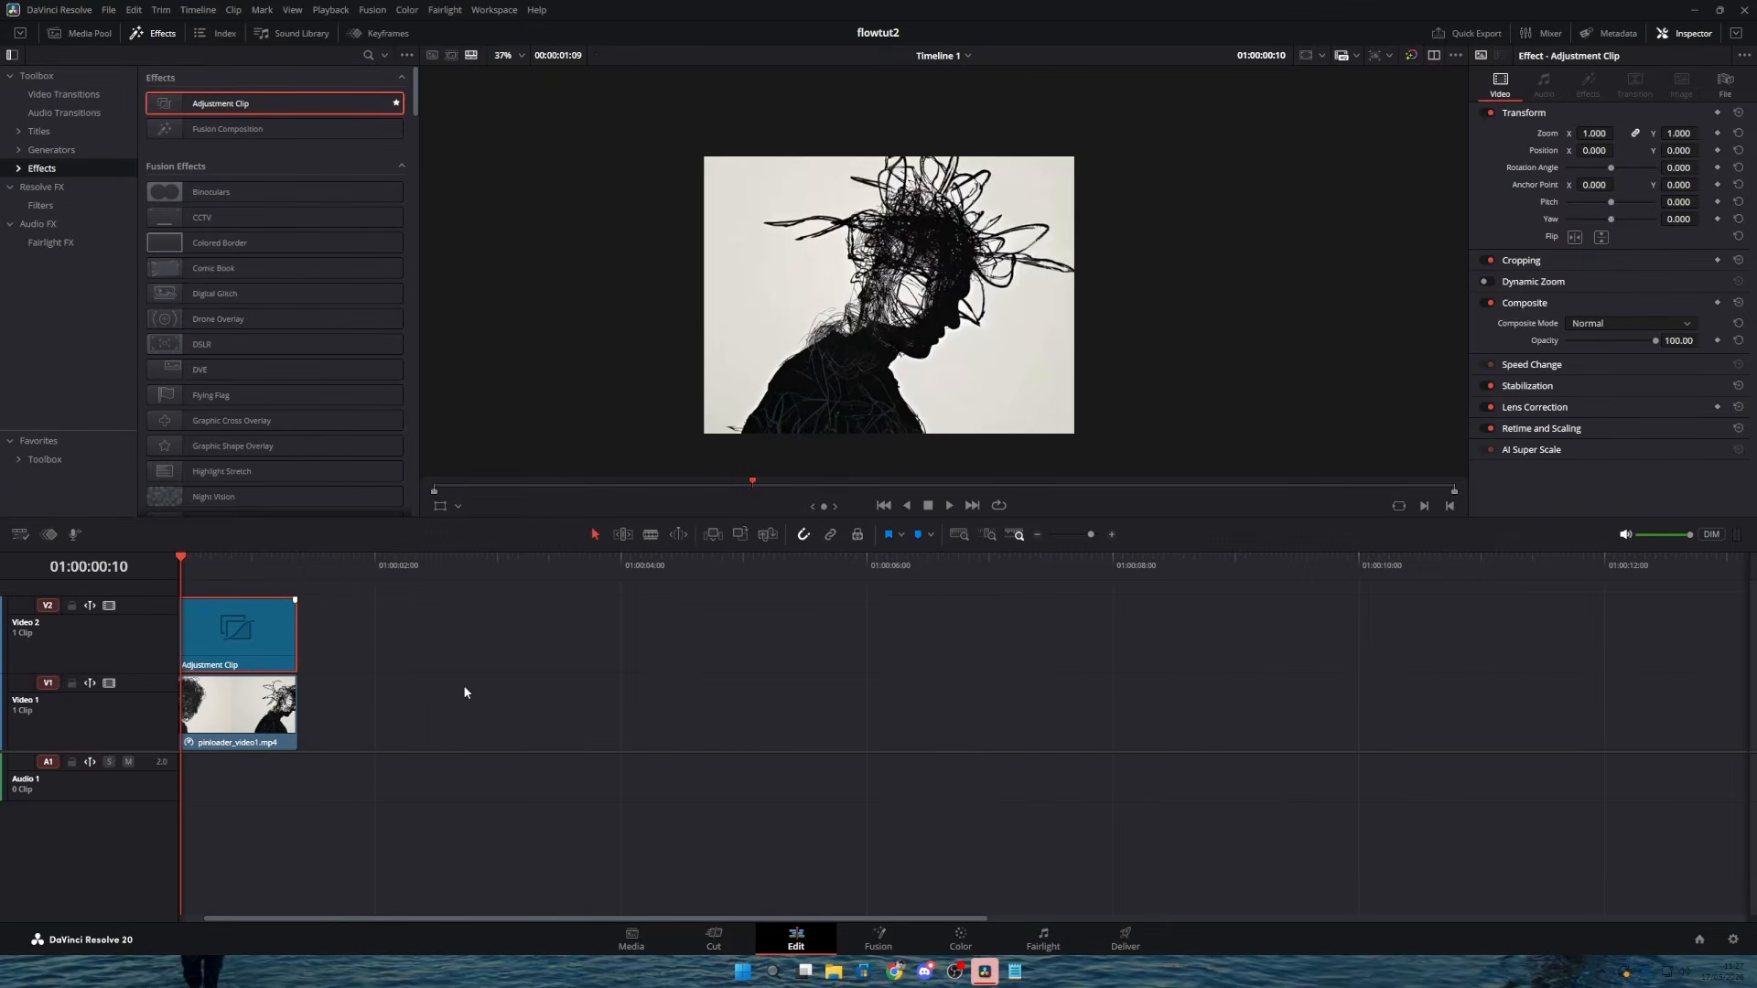
{"action": "key", "text": "shift+5"}
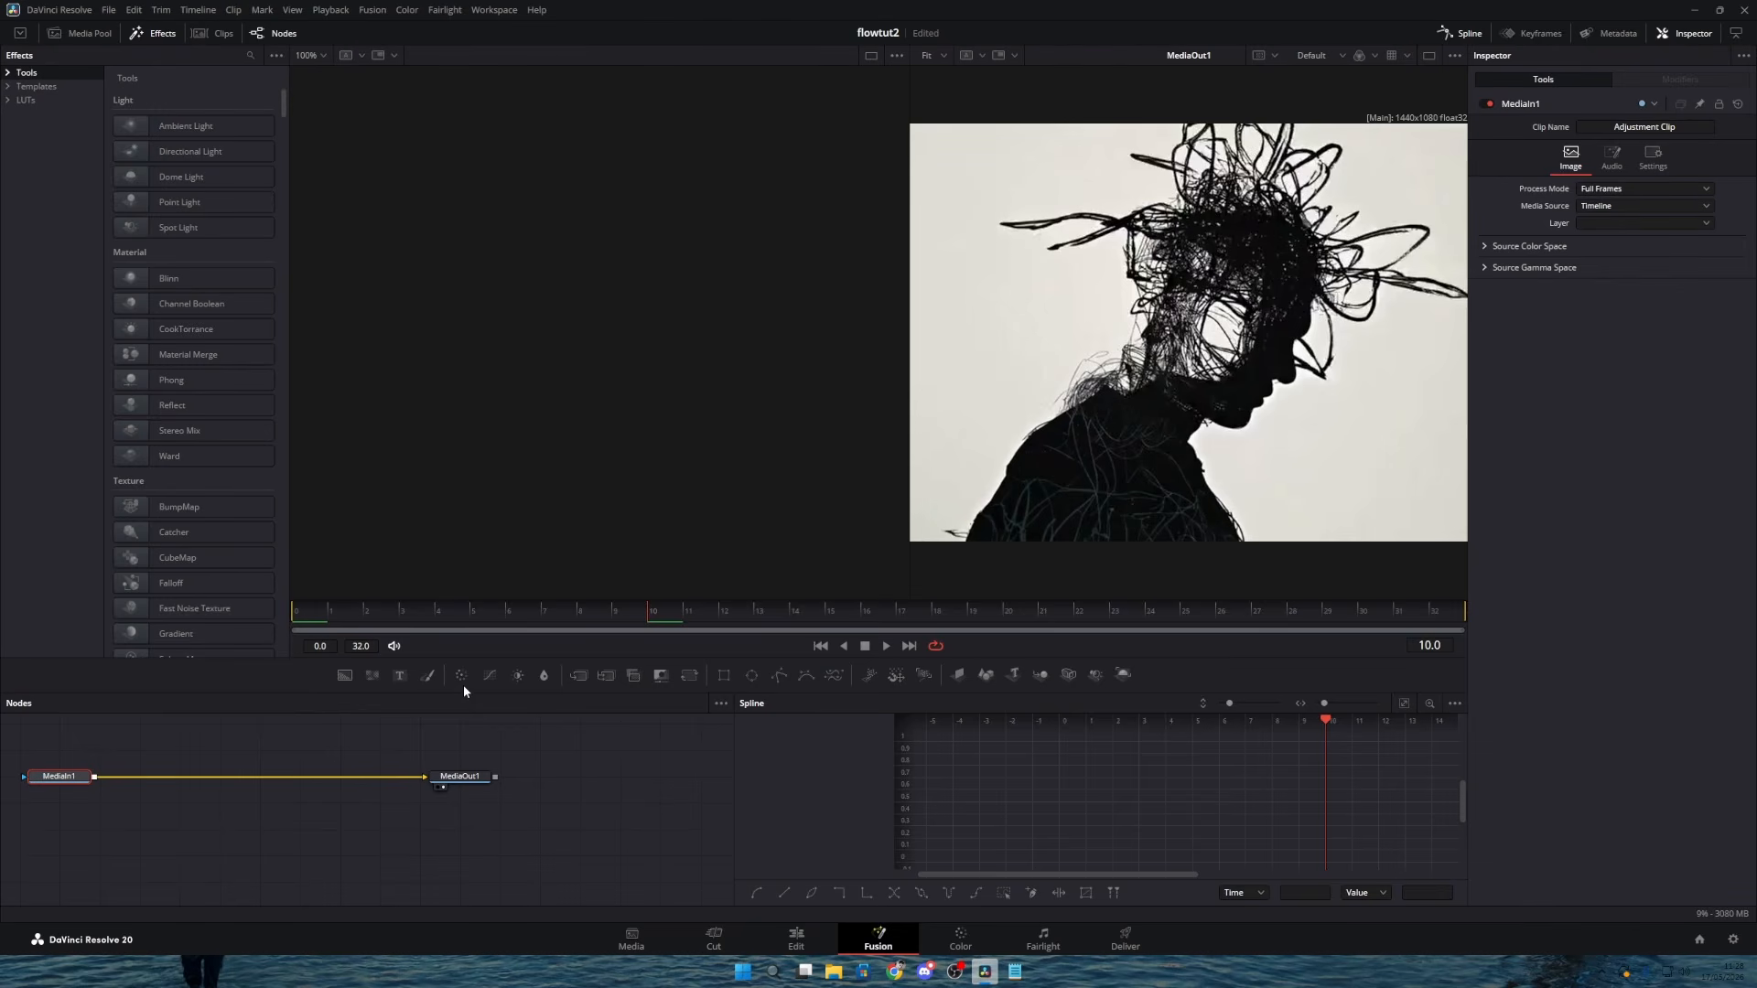
Step: Add a Merge node after MediaIn1 and connect to it a FUI Designer node fed by a Background node
{"action": "left_click", "coordinate": [578, 674]}
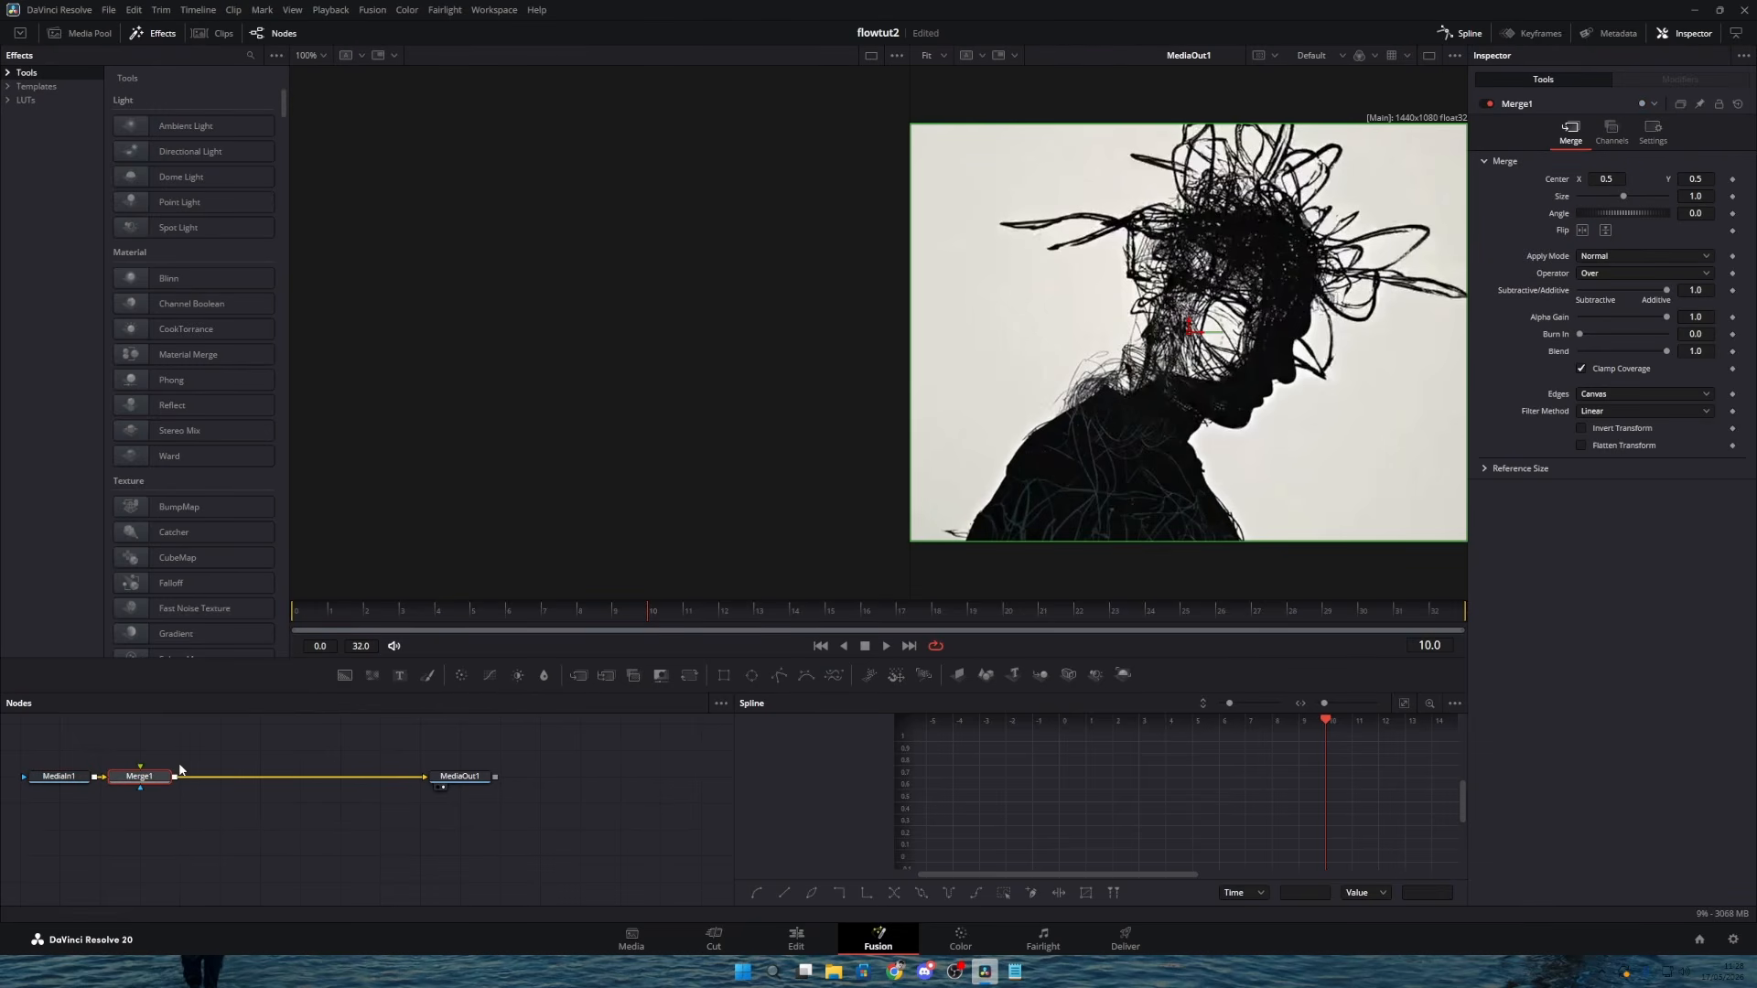
{"action": "left_click", "coordinate": [264, 756]}
{"action": "key", "text": "shift+space"}
{"action": "type", "text": "fui"}
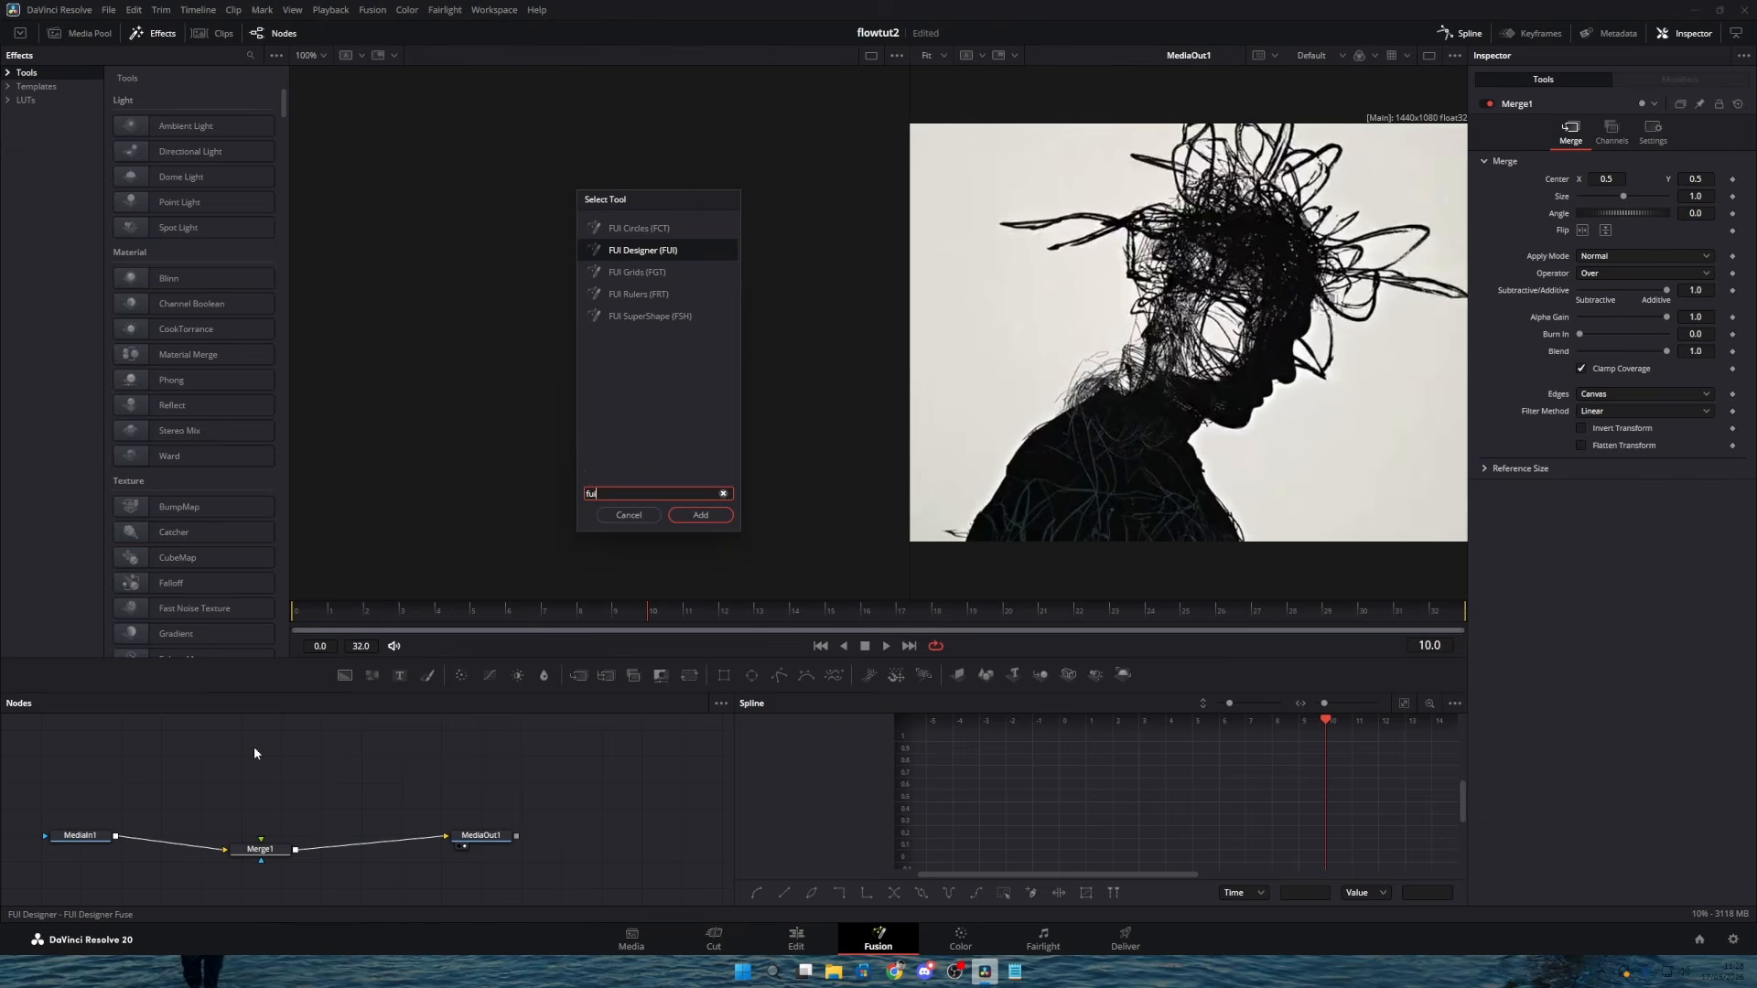
{"action": "left_click", "coordinate": [661, 250]}
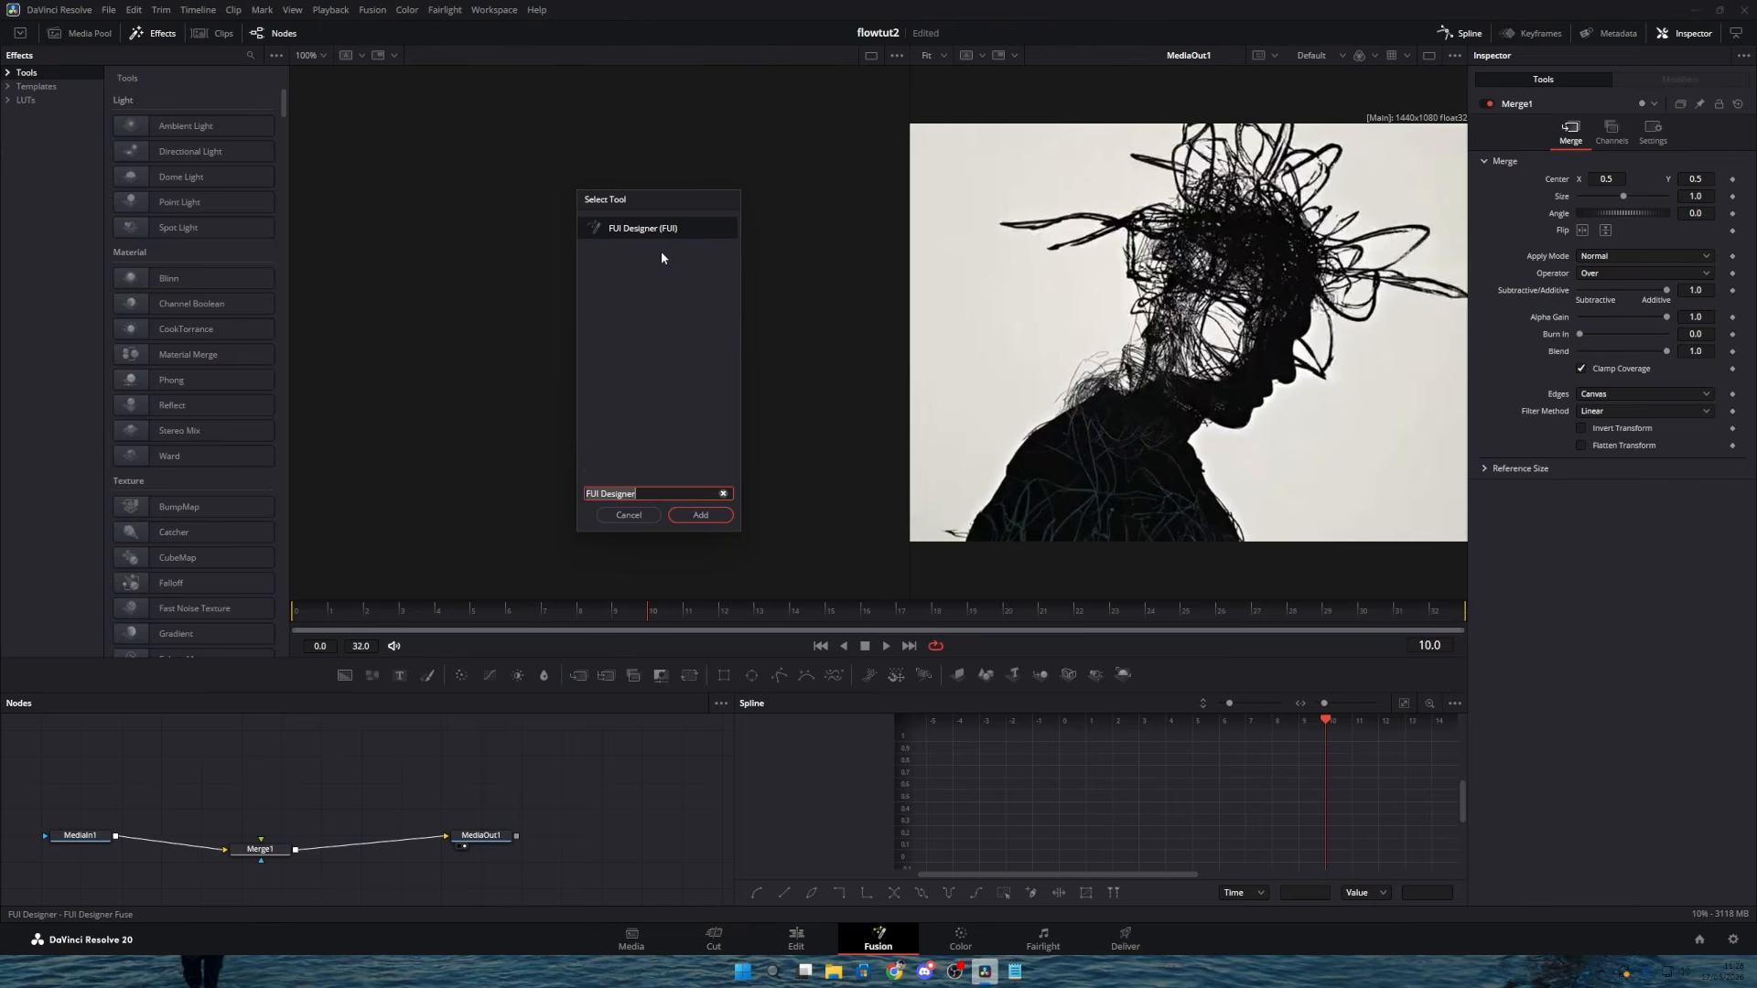
{"action": "left_click", "coordinate": [685, 517]}
{"action": "left_click_drag", "start_coordinate": [284, 749], "coordinate": [272, 804]}
{"action": "left_click", "coordinate": [340, 675]}
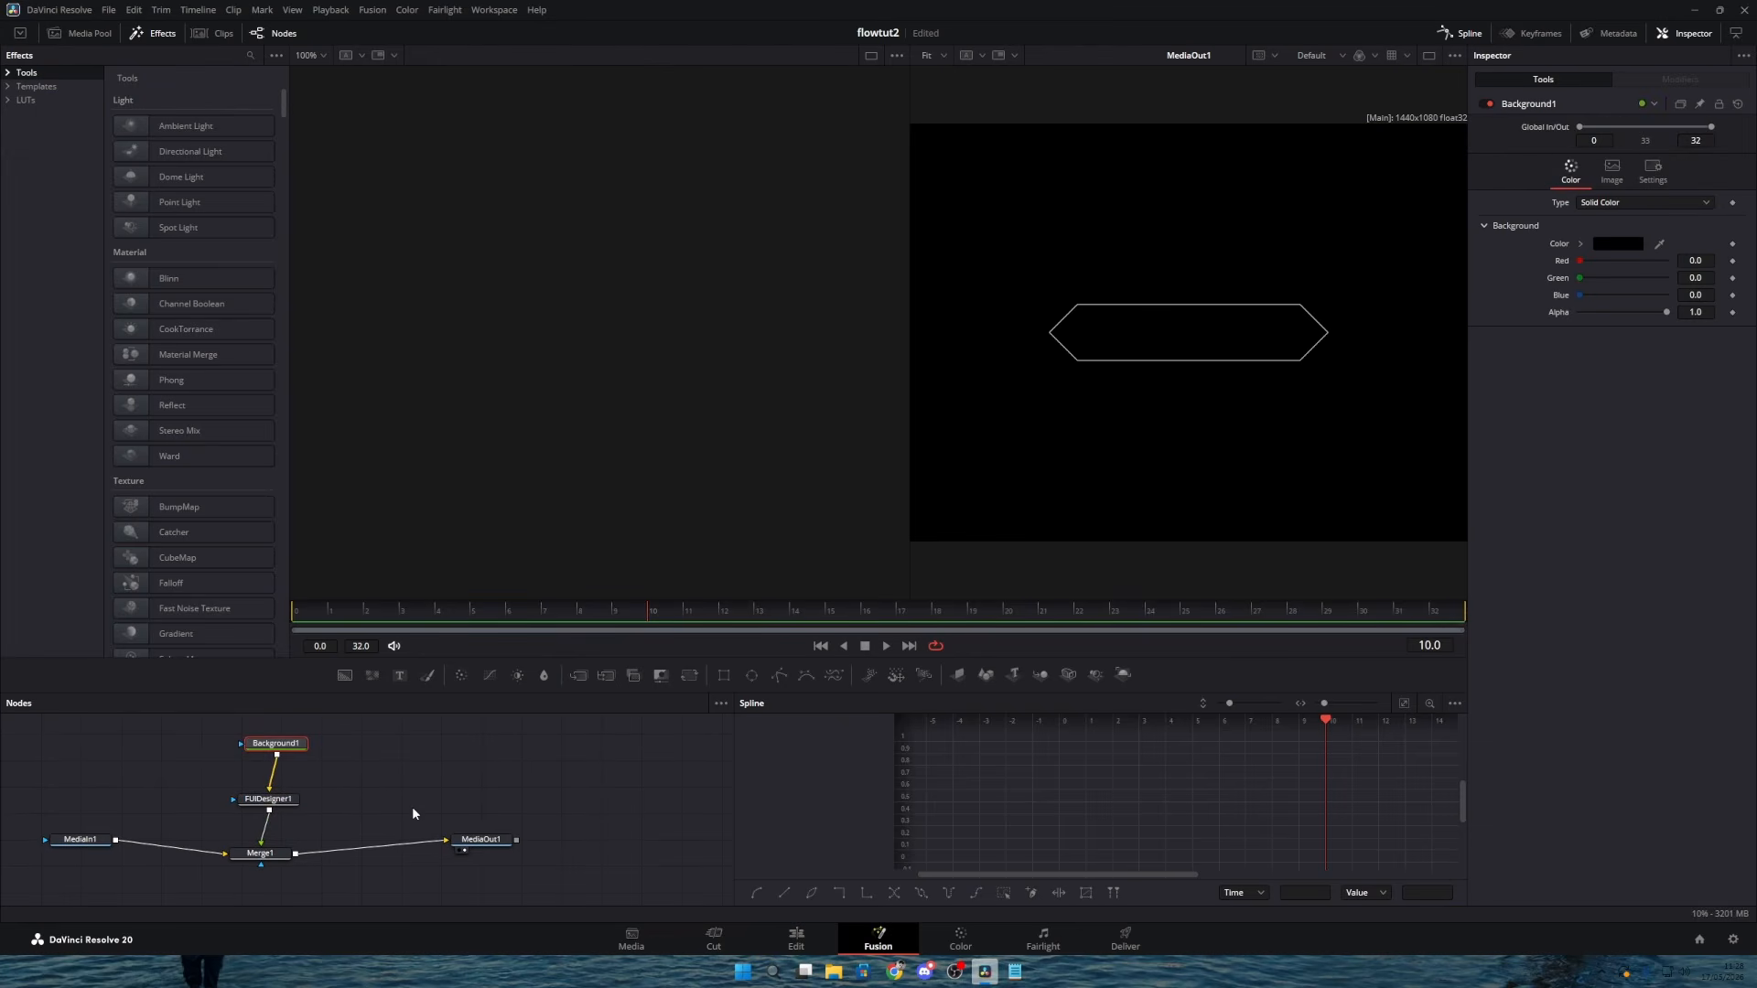
Step: Set the FUI Designer main frame's width to 0.761 and its height to 0.419
{"action": "left_click", "coordinate": [268, 799]}
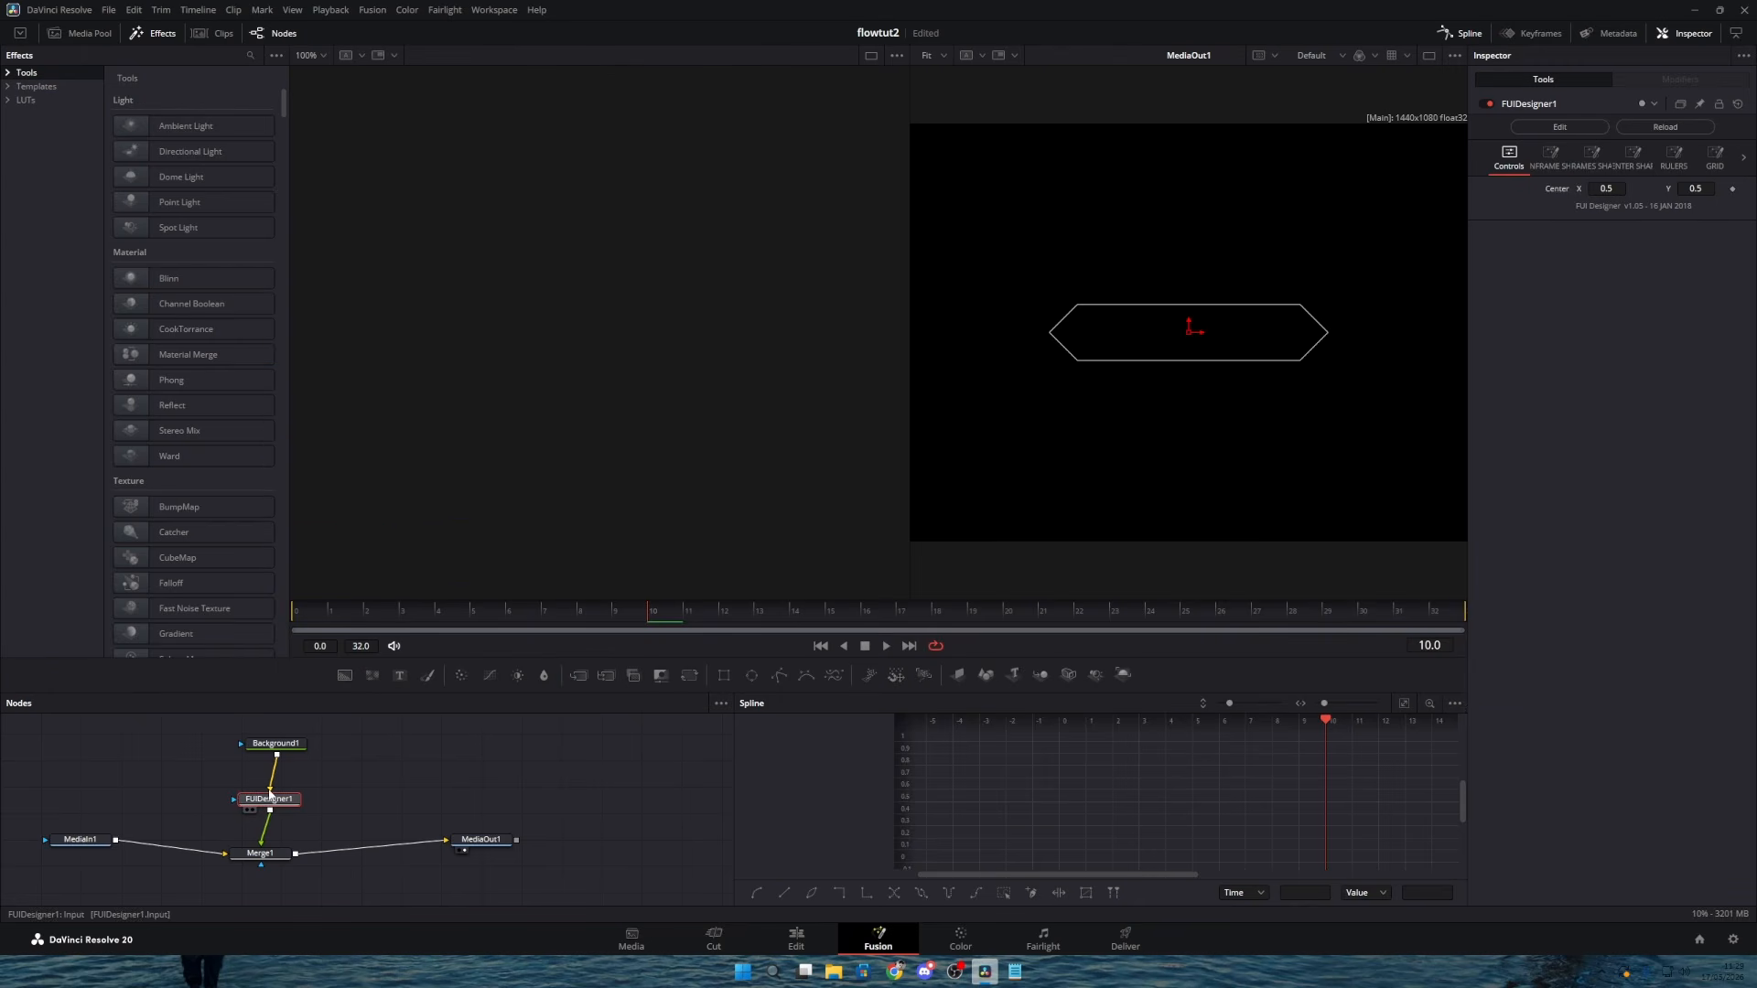
{"action": "left_click", "coordinate": [1594, 154]}
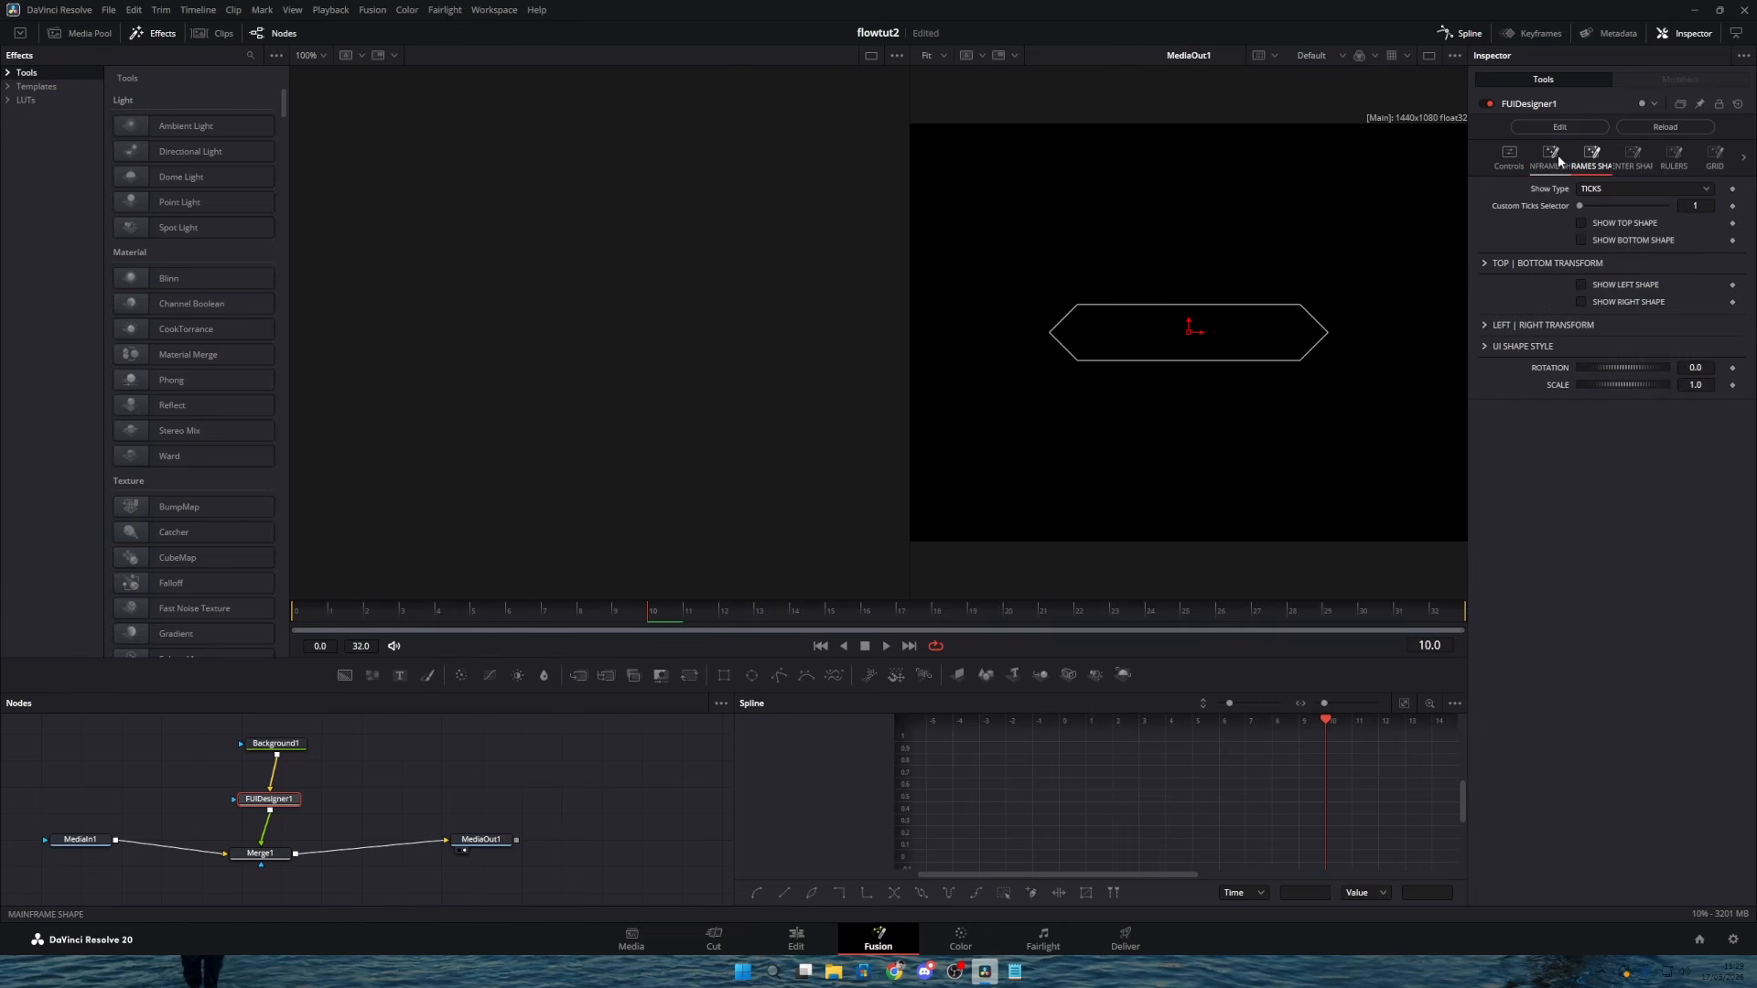
{"action": "left_click", "coordinate": [1557, 157]}
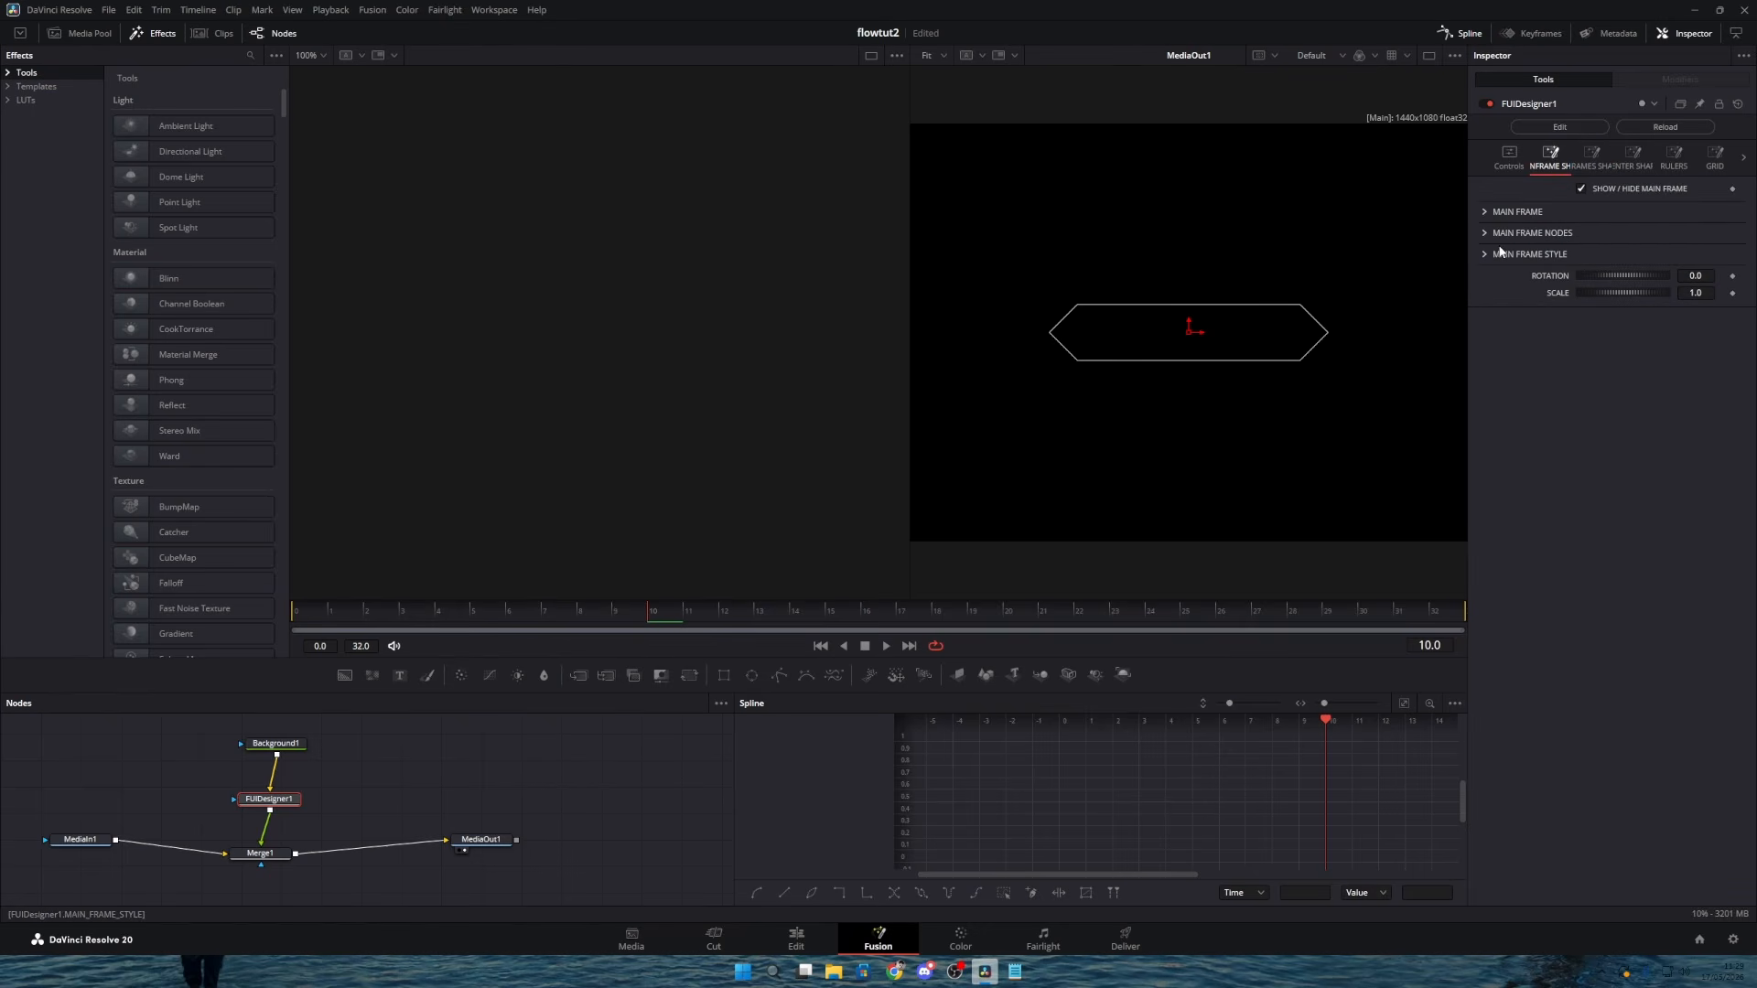
{"action": "left_click", "coordinate": [1482, 213]}
{"action": "mouse_move", "coordinate": [1618, 247]}
{"action": "left_mouse_down"}
{"action": "mouse_move", "coordinate": [1601, 245]}
{"action": "mouse_move", "coordinate": [1609, 263]}
{"action": "mouse_move", "coordinate": [1602, 246]}
{"action": "left_mouse_up"}
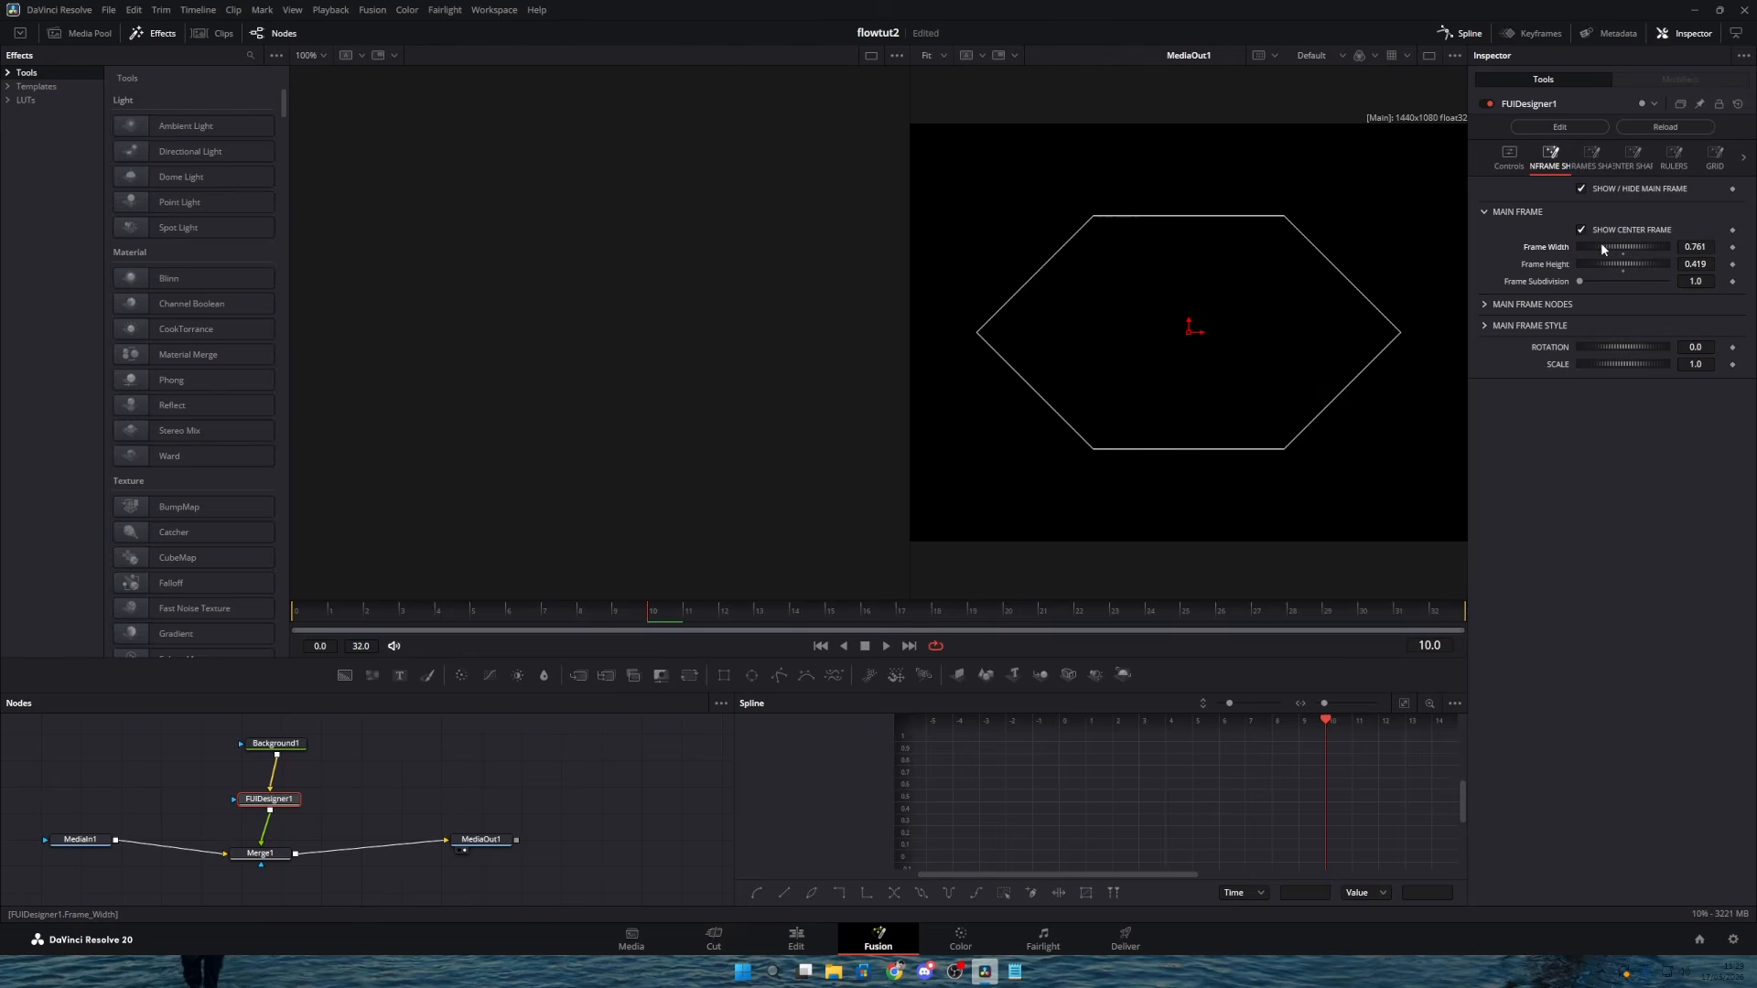
Step: Show the main frame's corner nodes with 2 sides, and hide the whole main frame
{"action": "left_click", "coordinate": [1487, 305]}
{"action": "left_click", "coordinate": [1583, 322]}
{"action": "mouse_move", "coordinate": [1600, 340]}
{"action": "left_mouse_down"}
{"action": "mouse_move", "coordinate": [1630, 338]}
{"action": "mouse_move", "coordinate": [1577, 339]}
{"action": "left_mouse_up"}
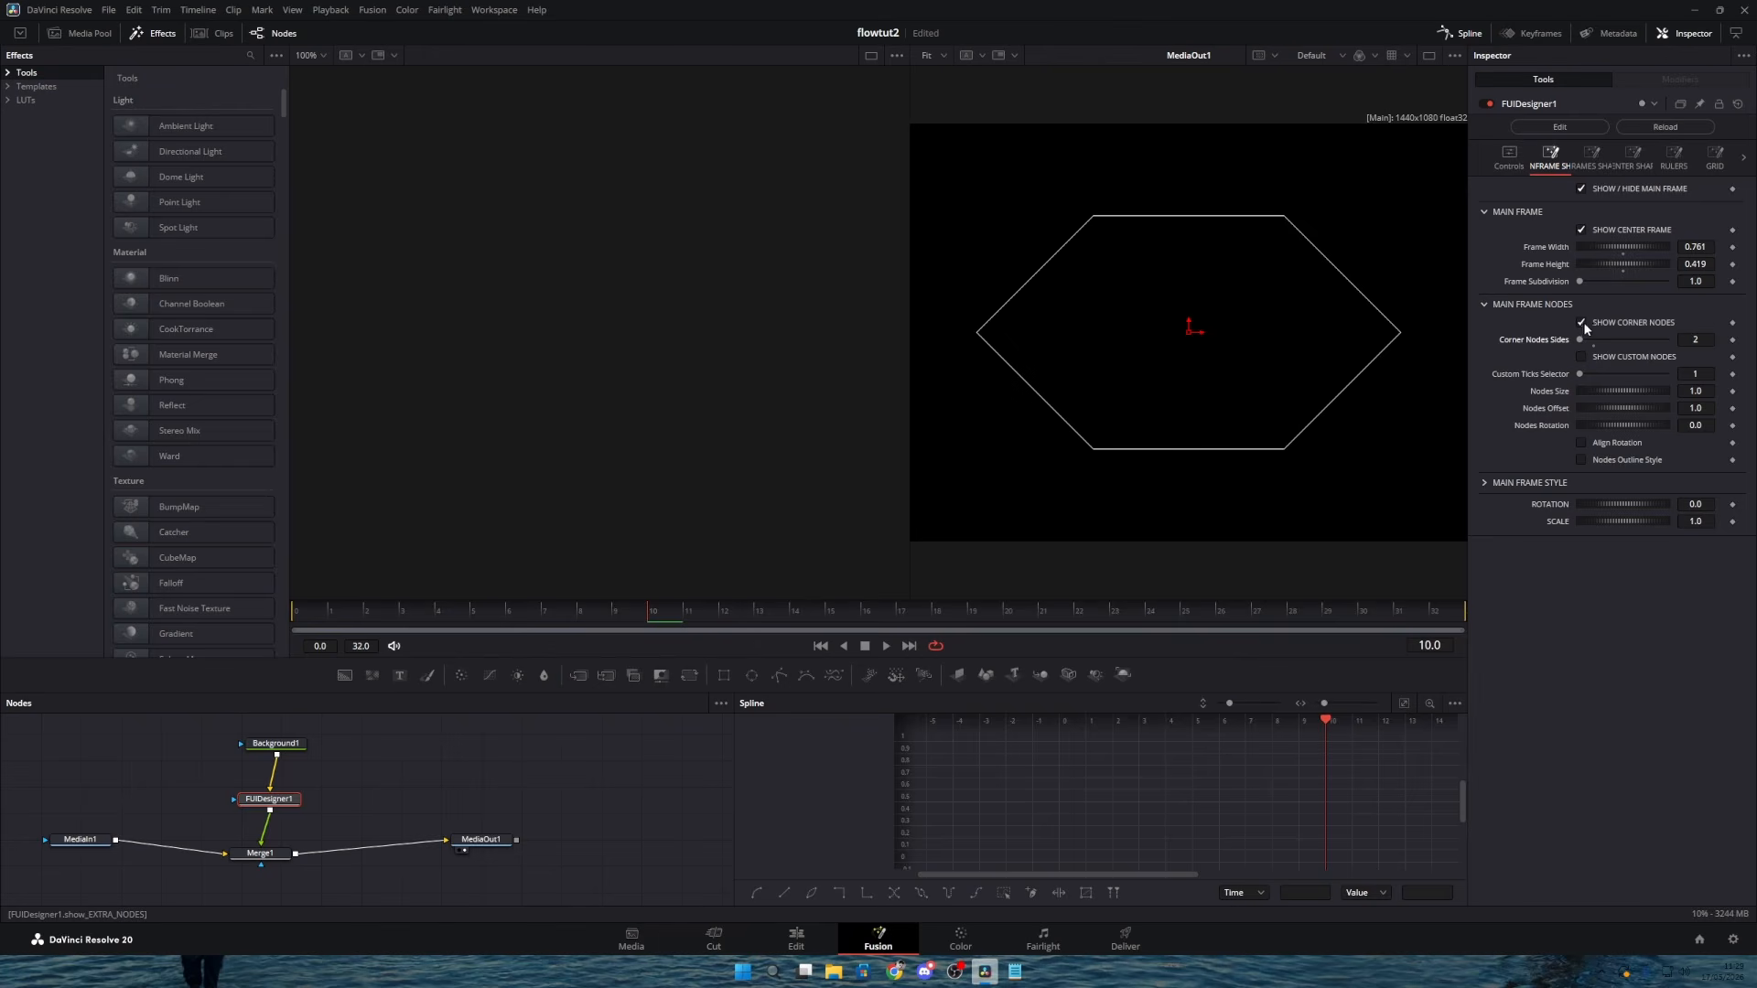
{"action": "left_click", "coordinate": [1580, 189]}
Step: Show center shape A with 7 sides, size 0.4457 and angle 5.2
{"action": "left_click", "coordinate": [1633, 156]}
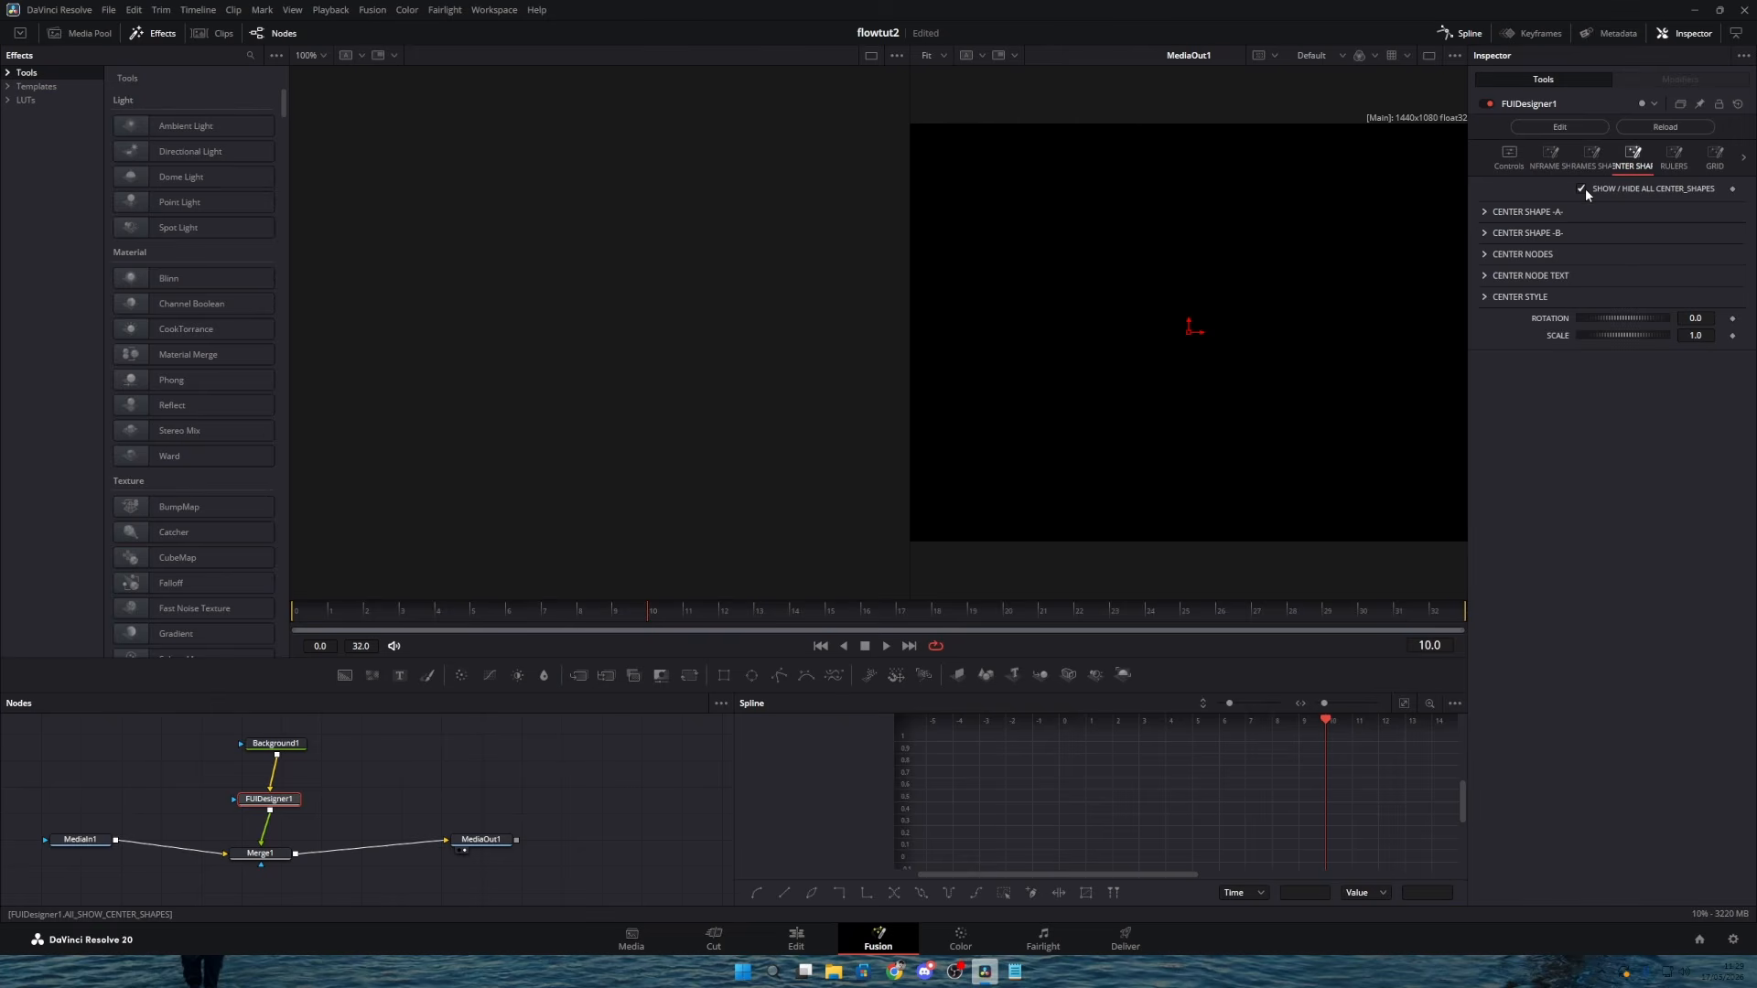
{"action": "left_click", "coordinate": [1528, 211]}
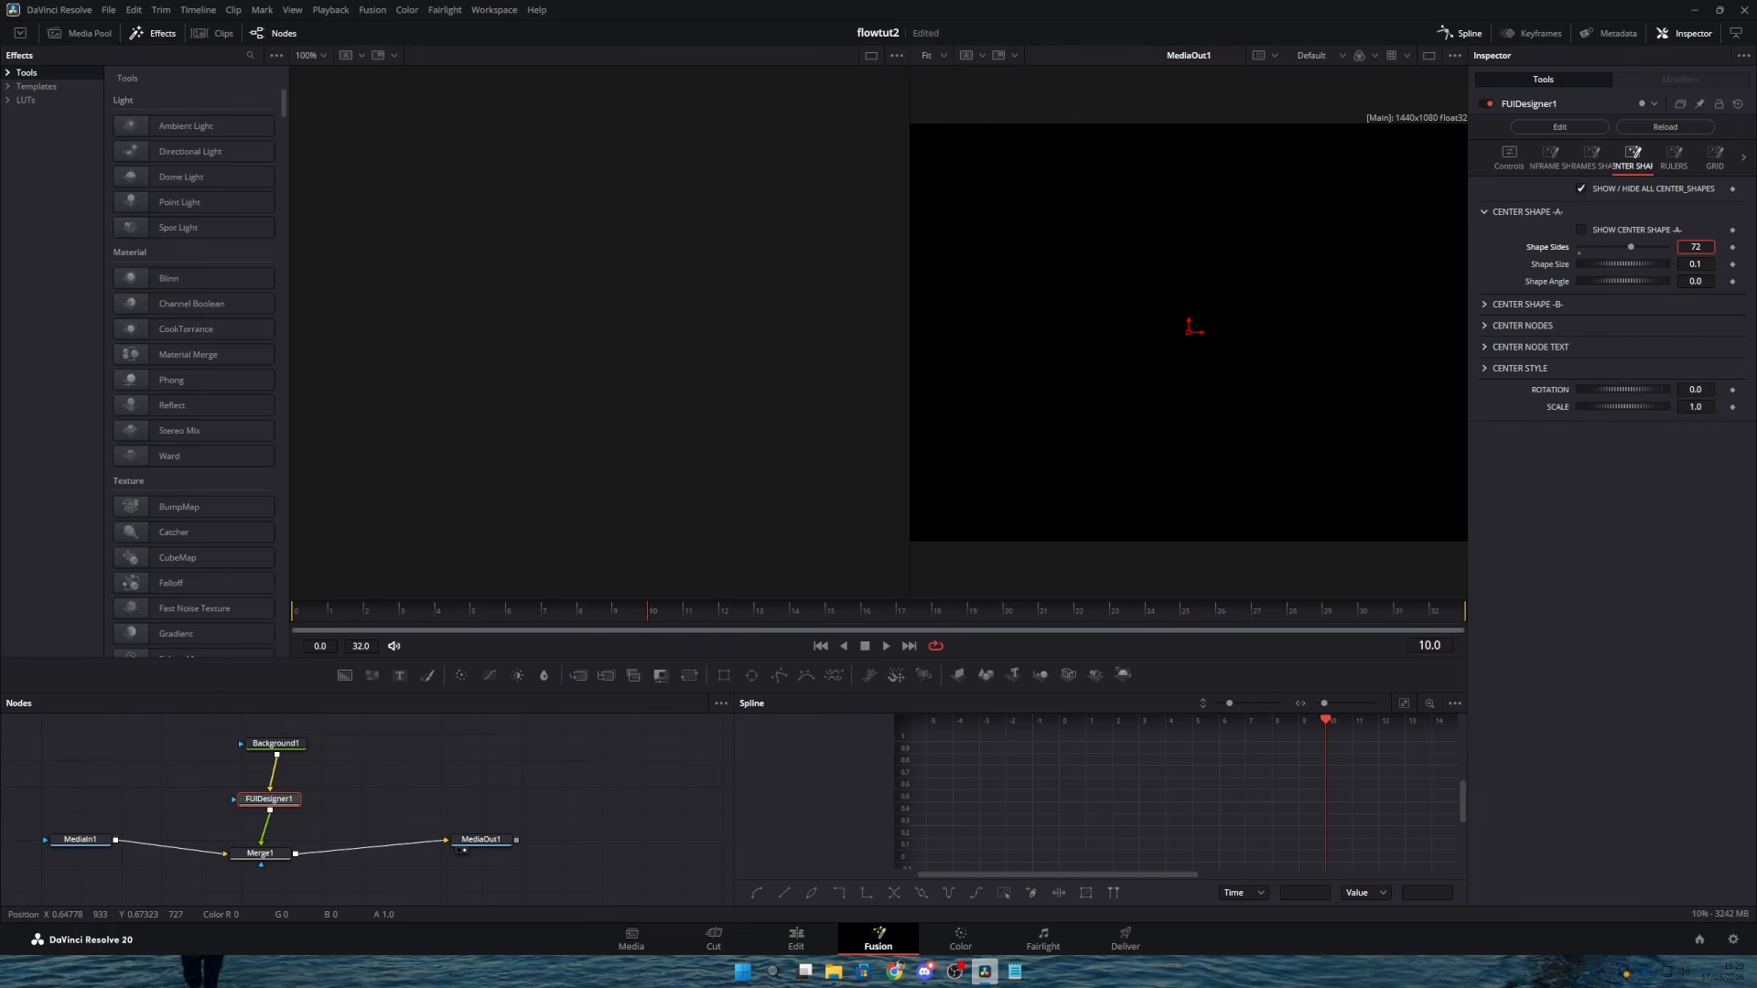
{"action": "mouse_move", "coordinate": [1631, 246]}
{"action": "left_mouse_down"}
{"action": "mouse_move", "coordinate": [1686, 246]}
{"action": "mouse_move", "coordinate": [1634, 246]}
{"action": "left_mouse_up"}
{"action": "left_click", "coordinate": [1580, 230]}
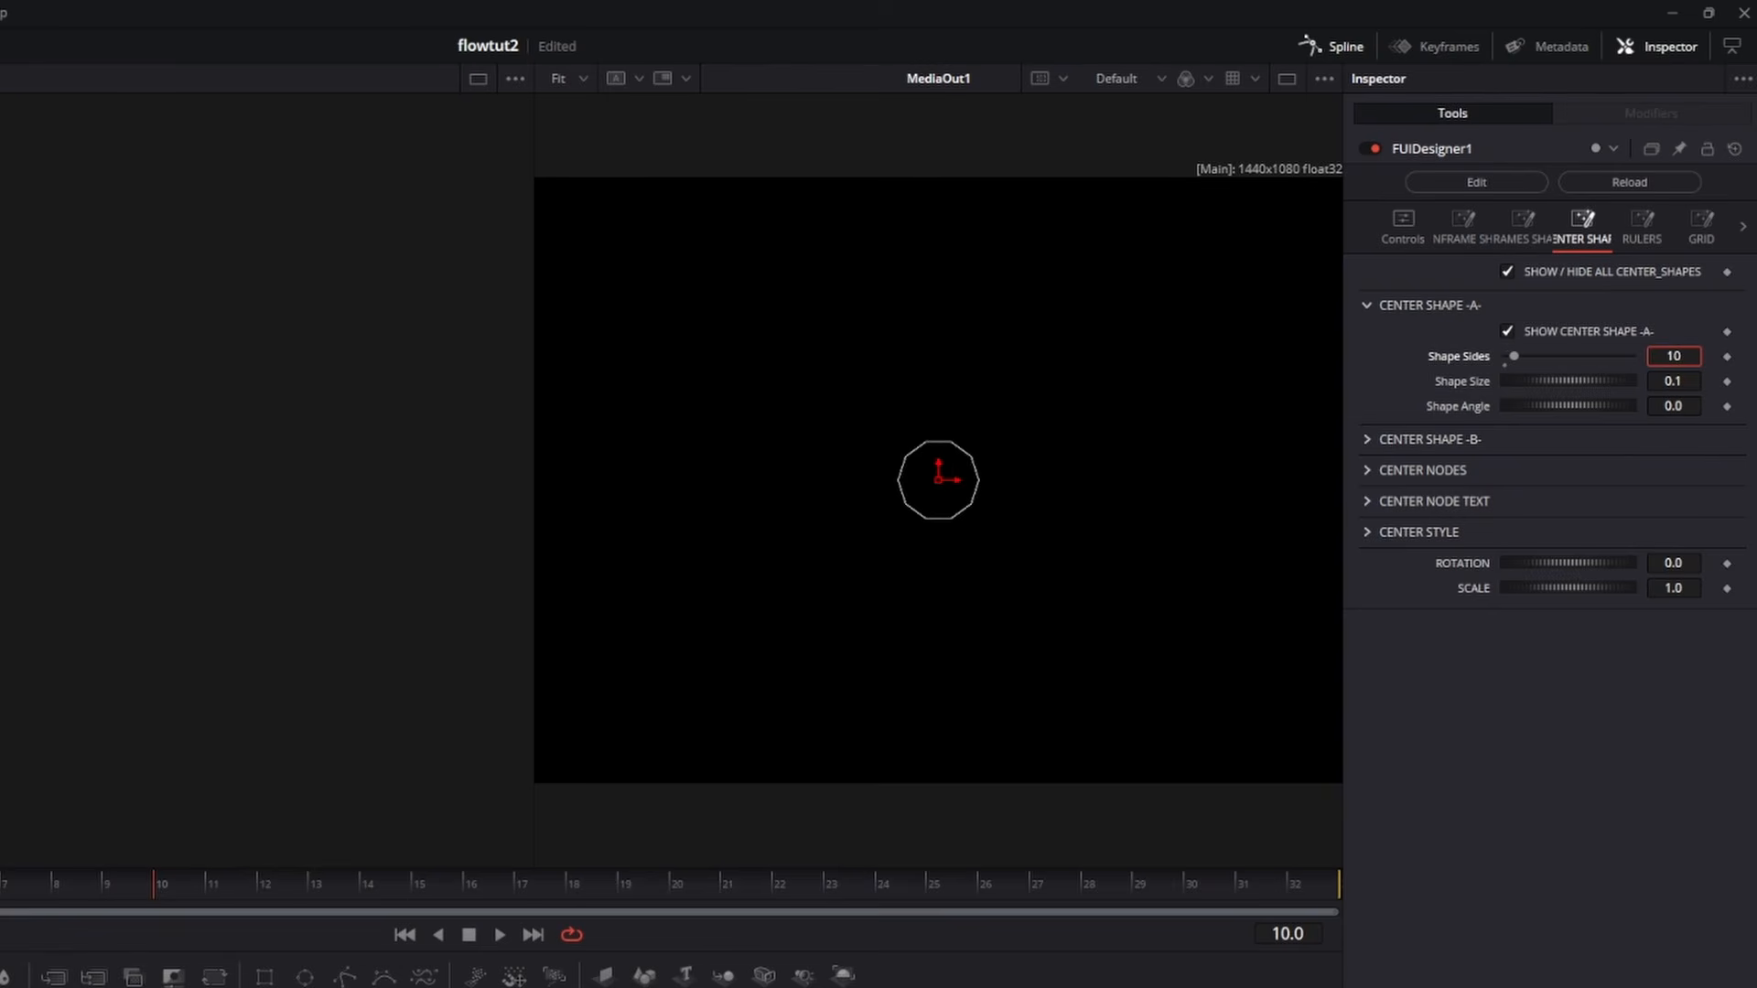
{"action": "left_click_drag", "start_coordinate": [1513, 356], "coordinate": [1550, 408]}
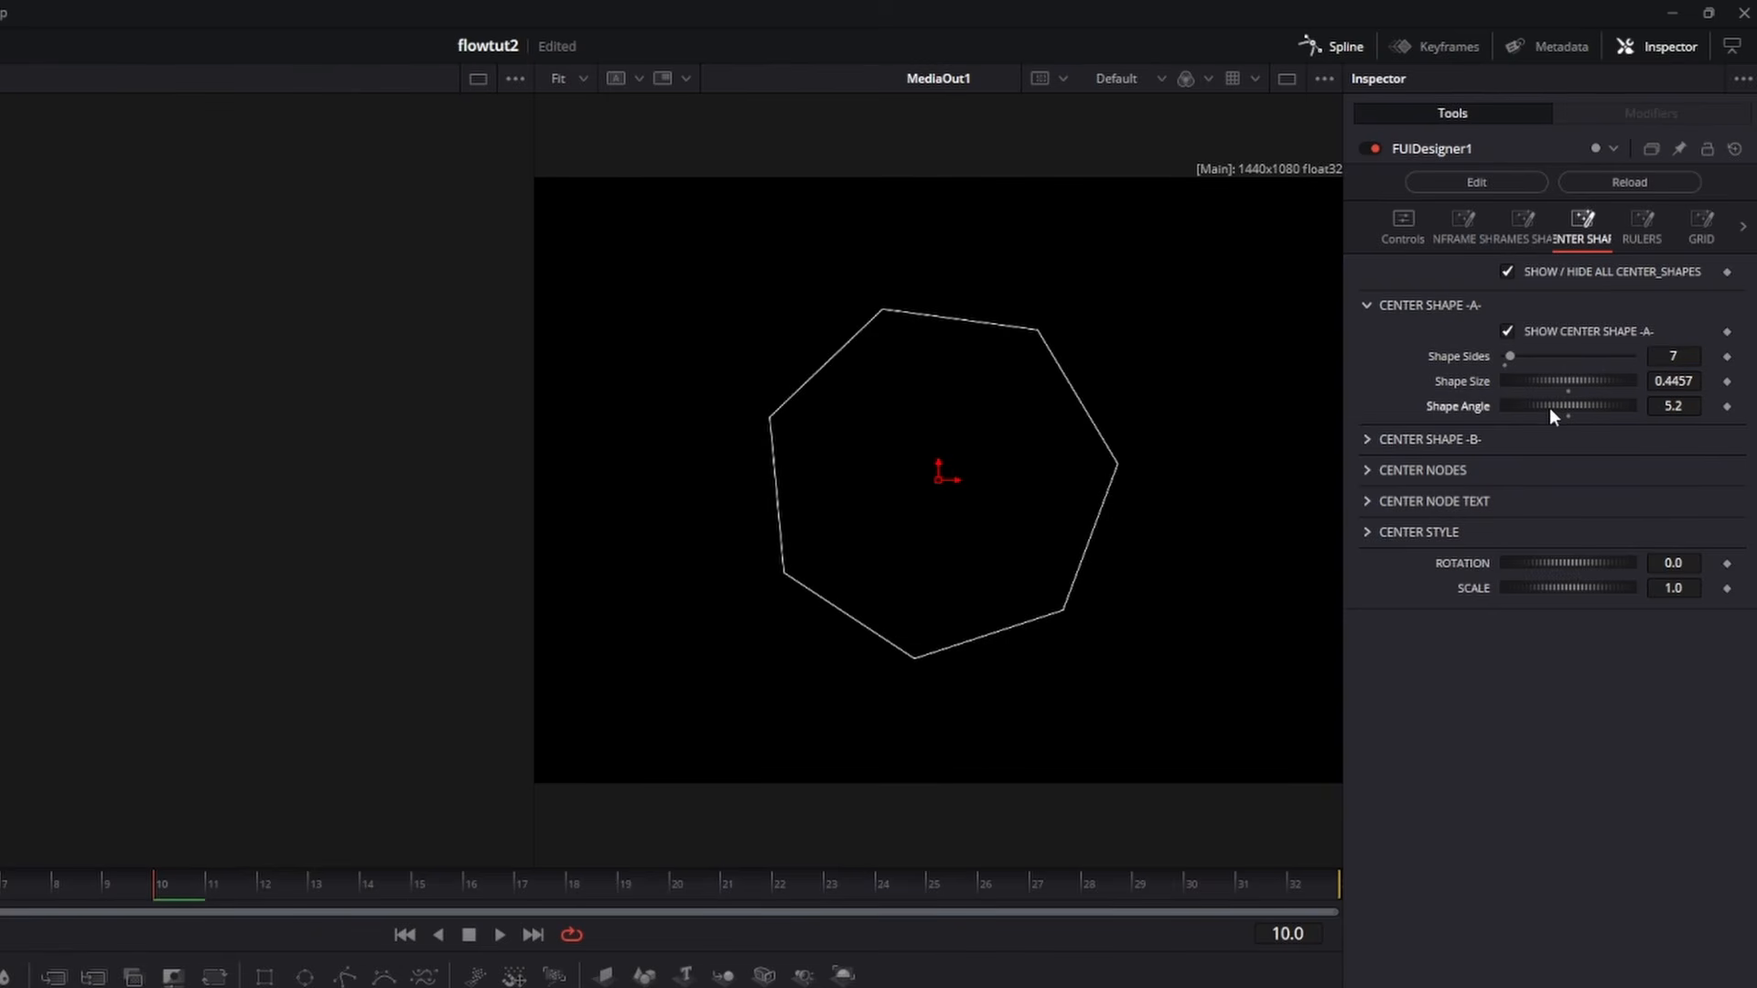
Step: Show center shape B with size 1.3739 and angle -117.4
{"action": "left_click", "coordinate": [1366, 440]}
{"action": "left_click", "coordinate": [1507, 466]}
{"action": "left_click_drag", "start_coordinate": [1513, 491], "coordinate": [1556, 525]}
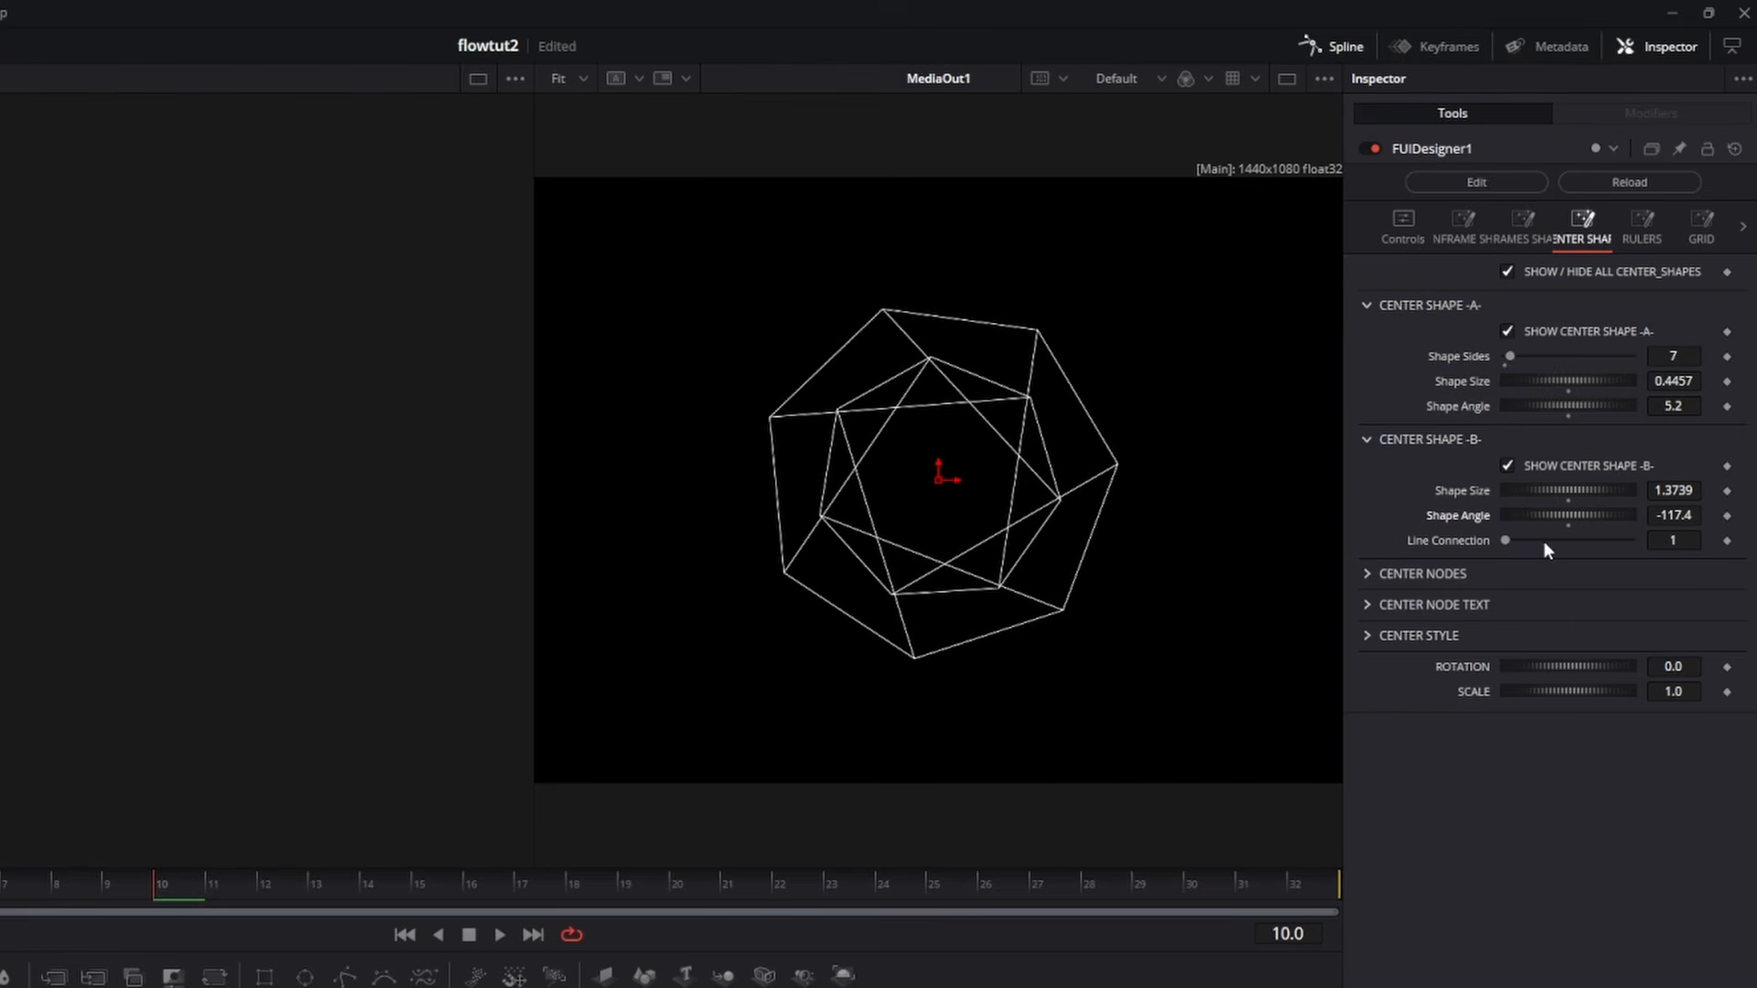
Step: Keyframe the center shapes from rotation 0.0 and scale 1.0 at frame 0 to rotation 59.4 and scale 1.29 at frame 32
{"action": "left_click_drag", "start_coordinate": [433, 612], "coordinate": [292, 611]}
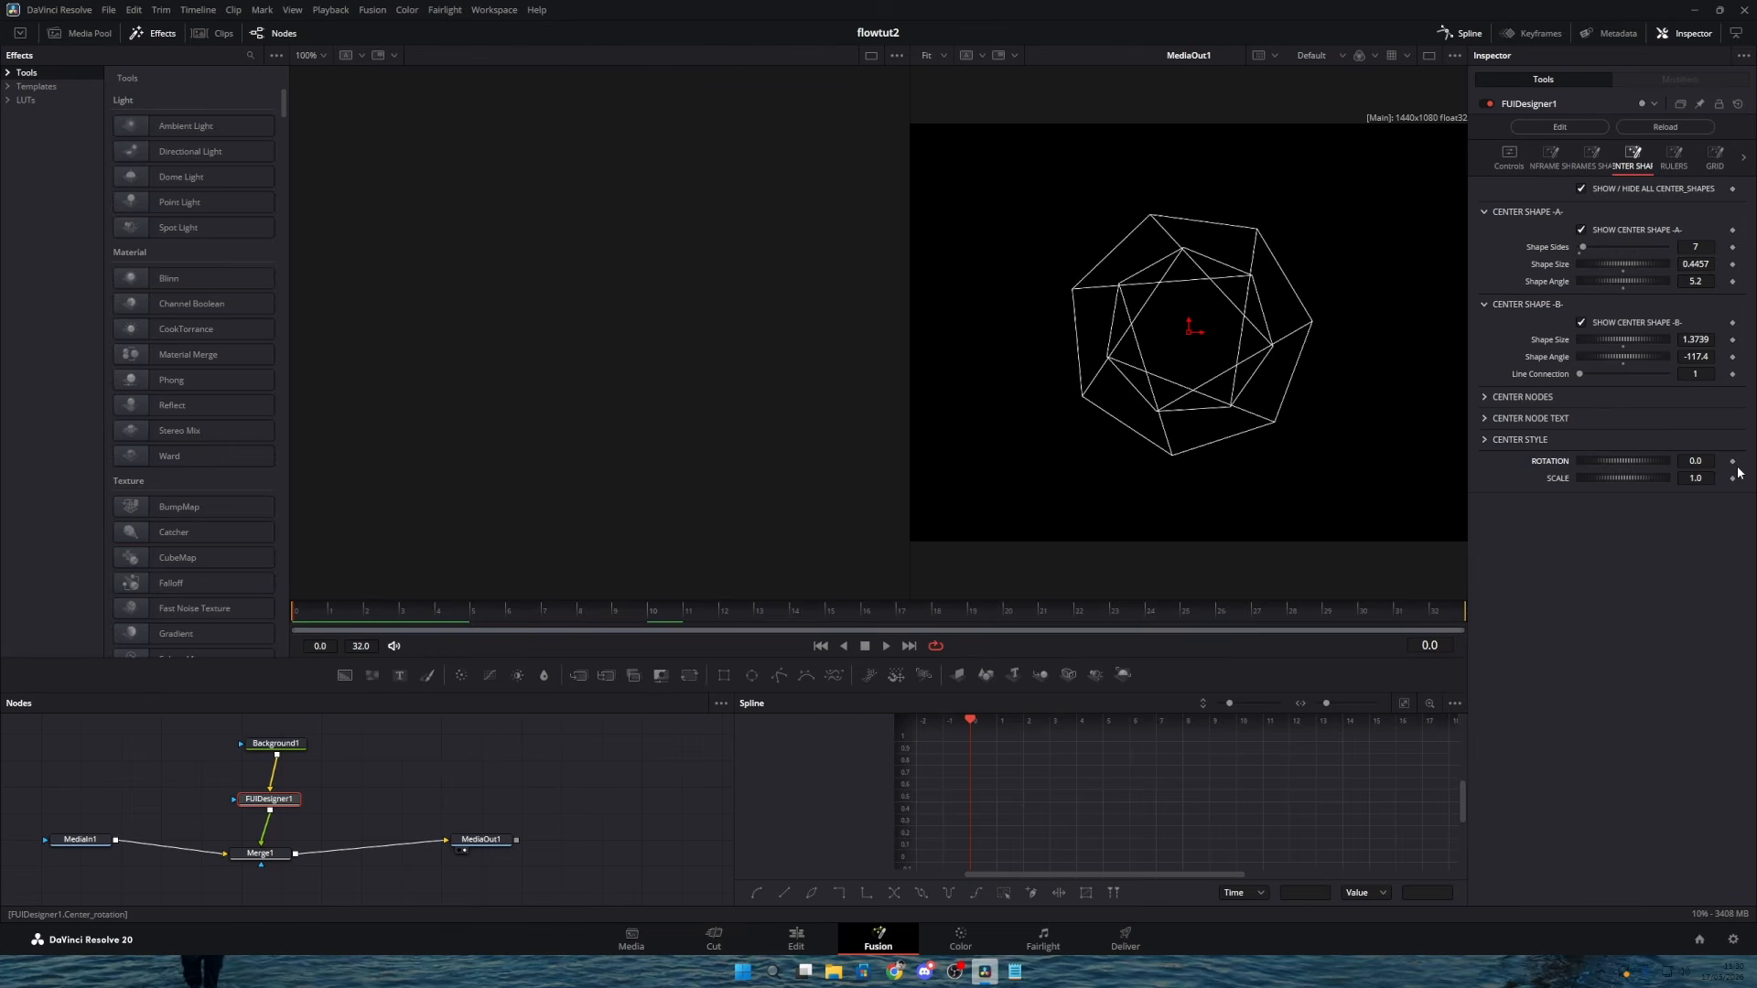
{"action": "left_click", "coordinate": [1732, 461]}
{"action": "left_click", "coordinate": [1732, 478]}
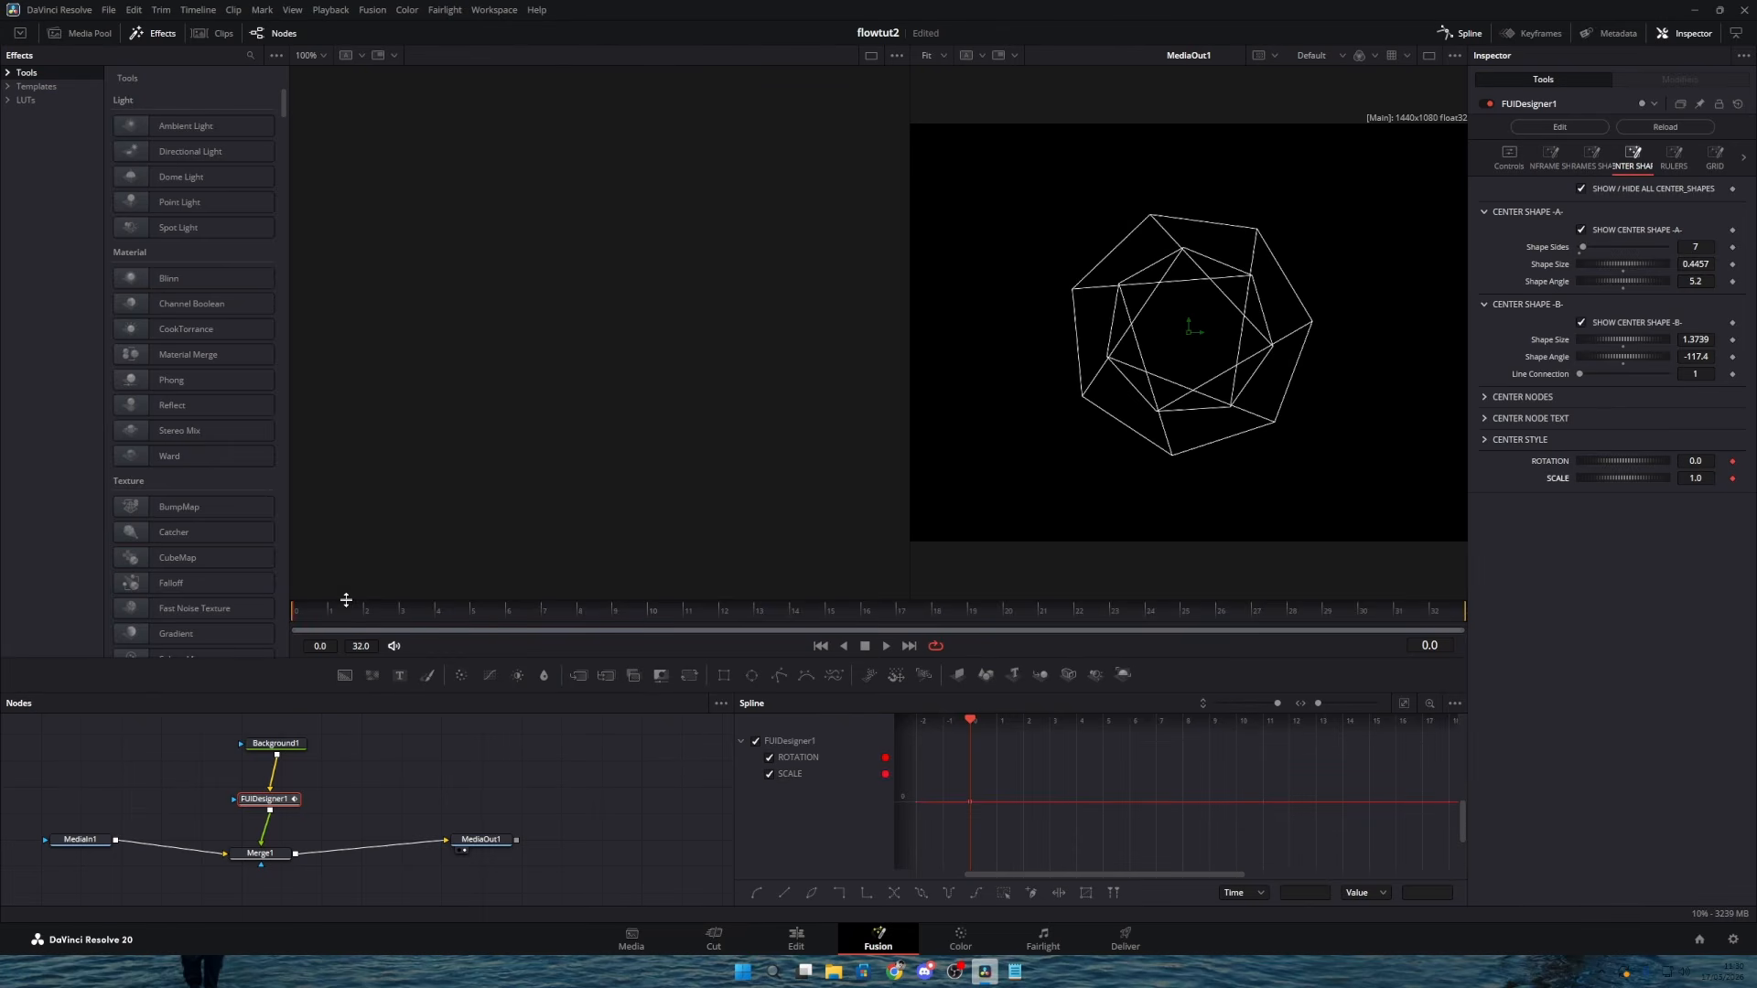
{"action": "left_click_drag", "start_coordinate": [1258, 620], "coordinate": [1464, 613]}
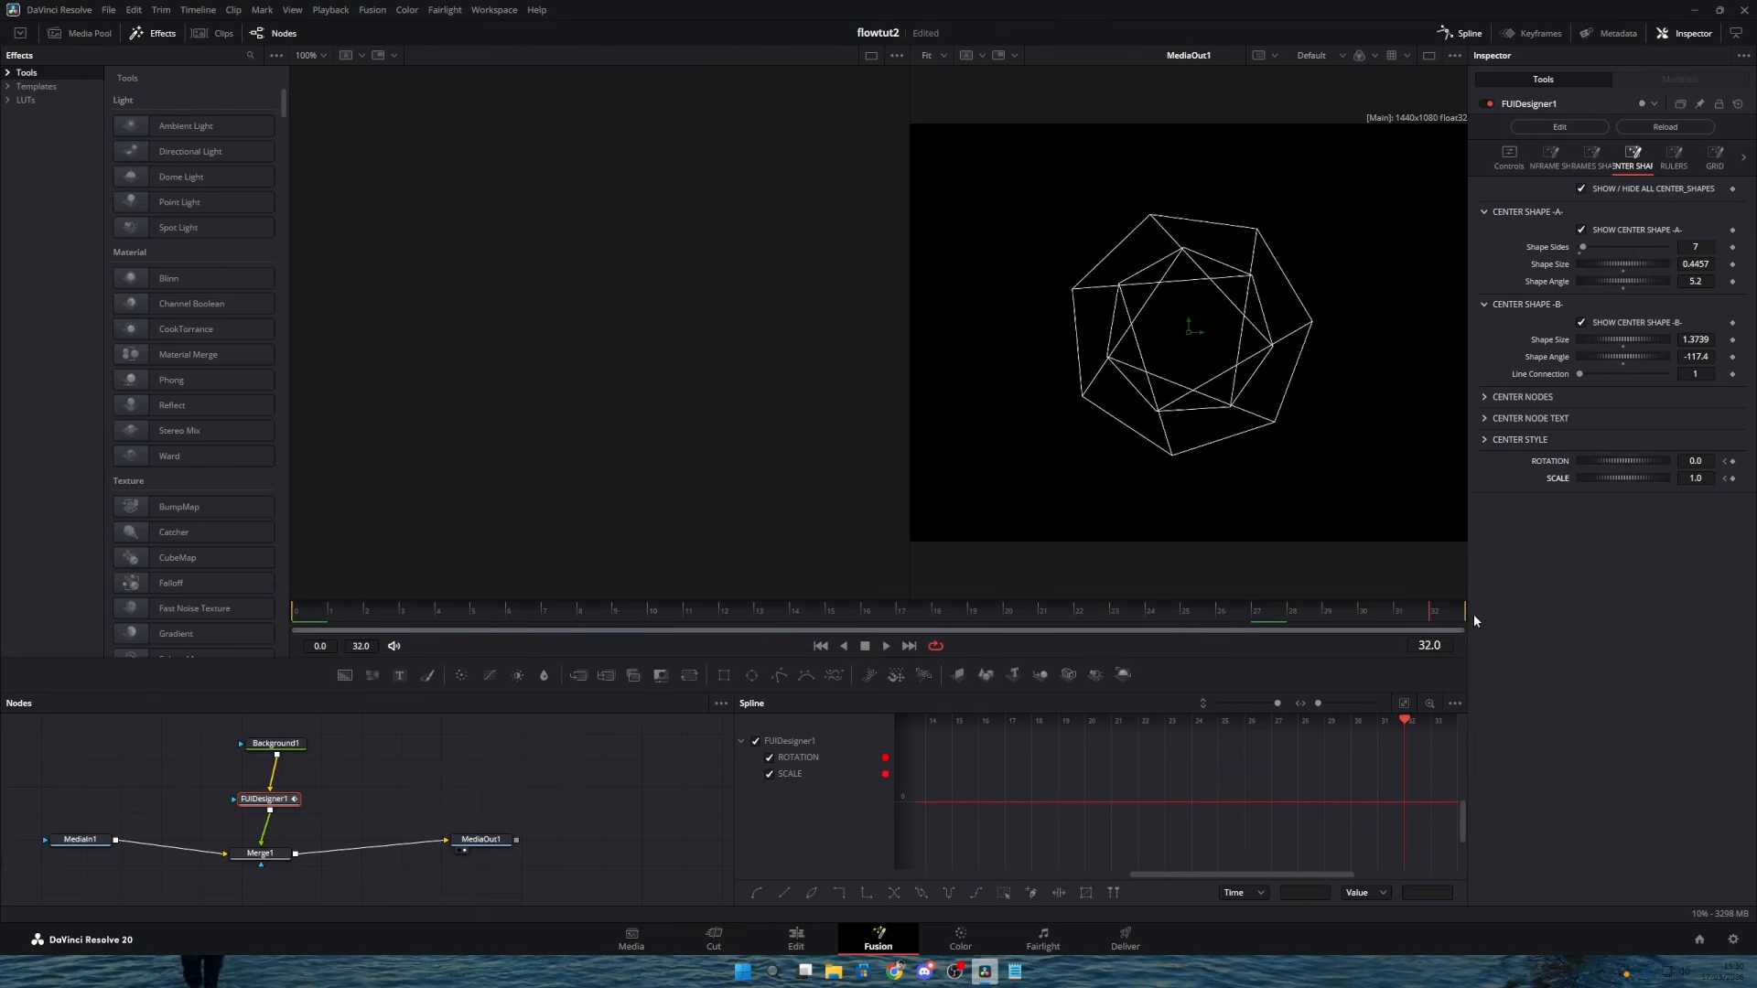
{"action": "left_click", "coordinate": [1732, 461]}
{"action": "mouse_move", "coordinate": [1693, 478]}
{"action": "left_mouse_down"}
{"action": "mouse_move", "coordinate": [1731, 478]}
{"action": "mouse_move", "coordinate": [1677, 473]}
{"action": "left_mouse_up"}
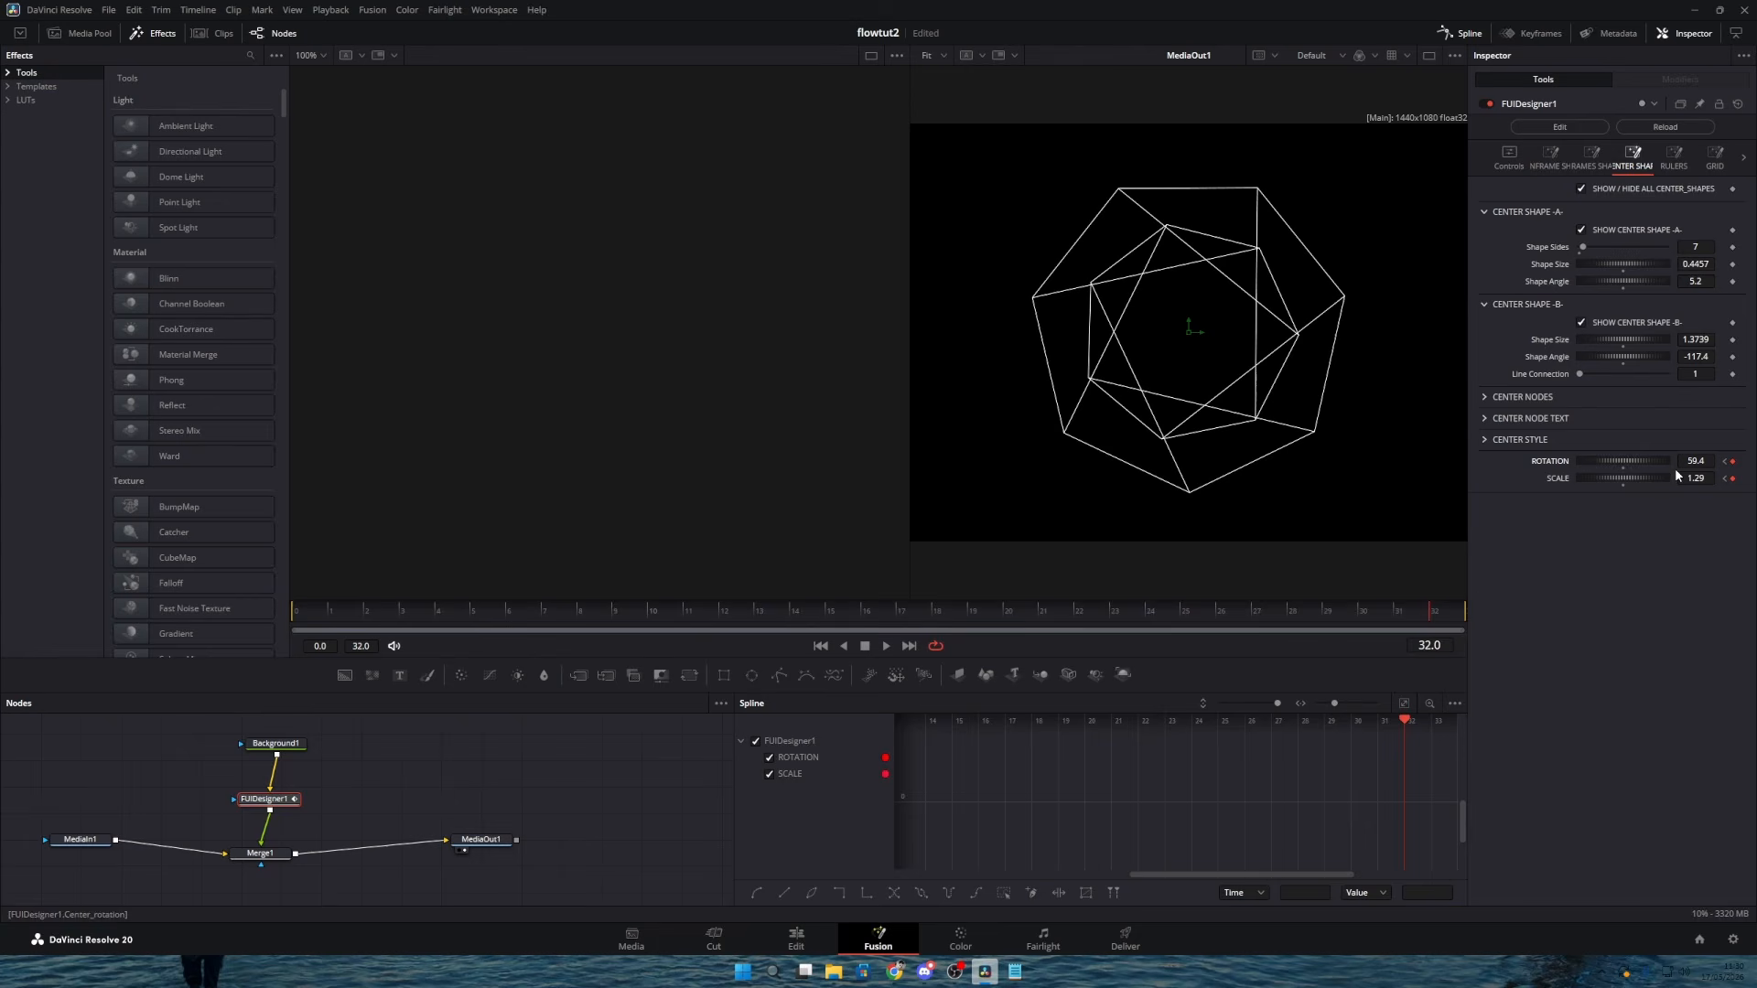
Step: Smooth the rotation and scale animation curves, and play the overlay from the start of the edit timeline
{"action": "left_click", "coordinate": [1403, 703]}
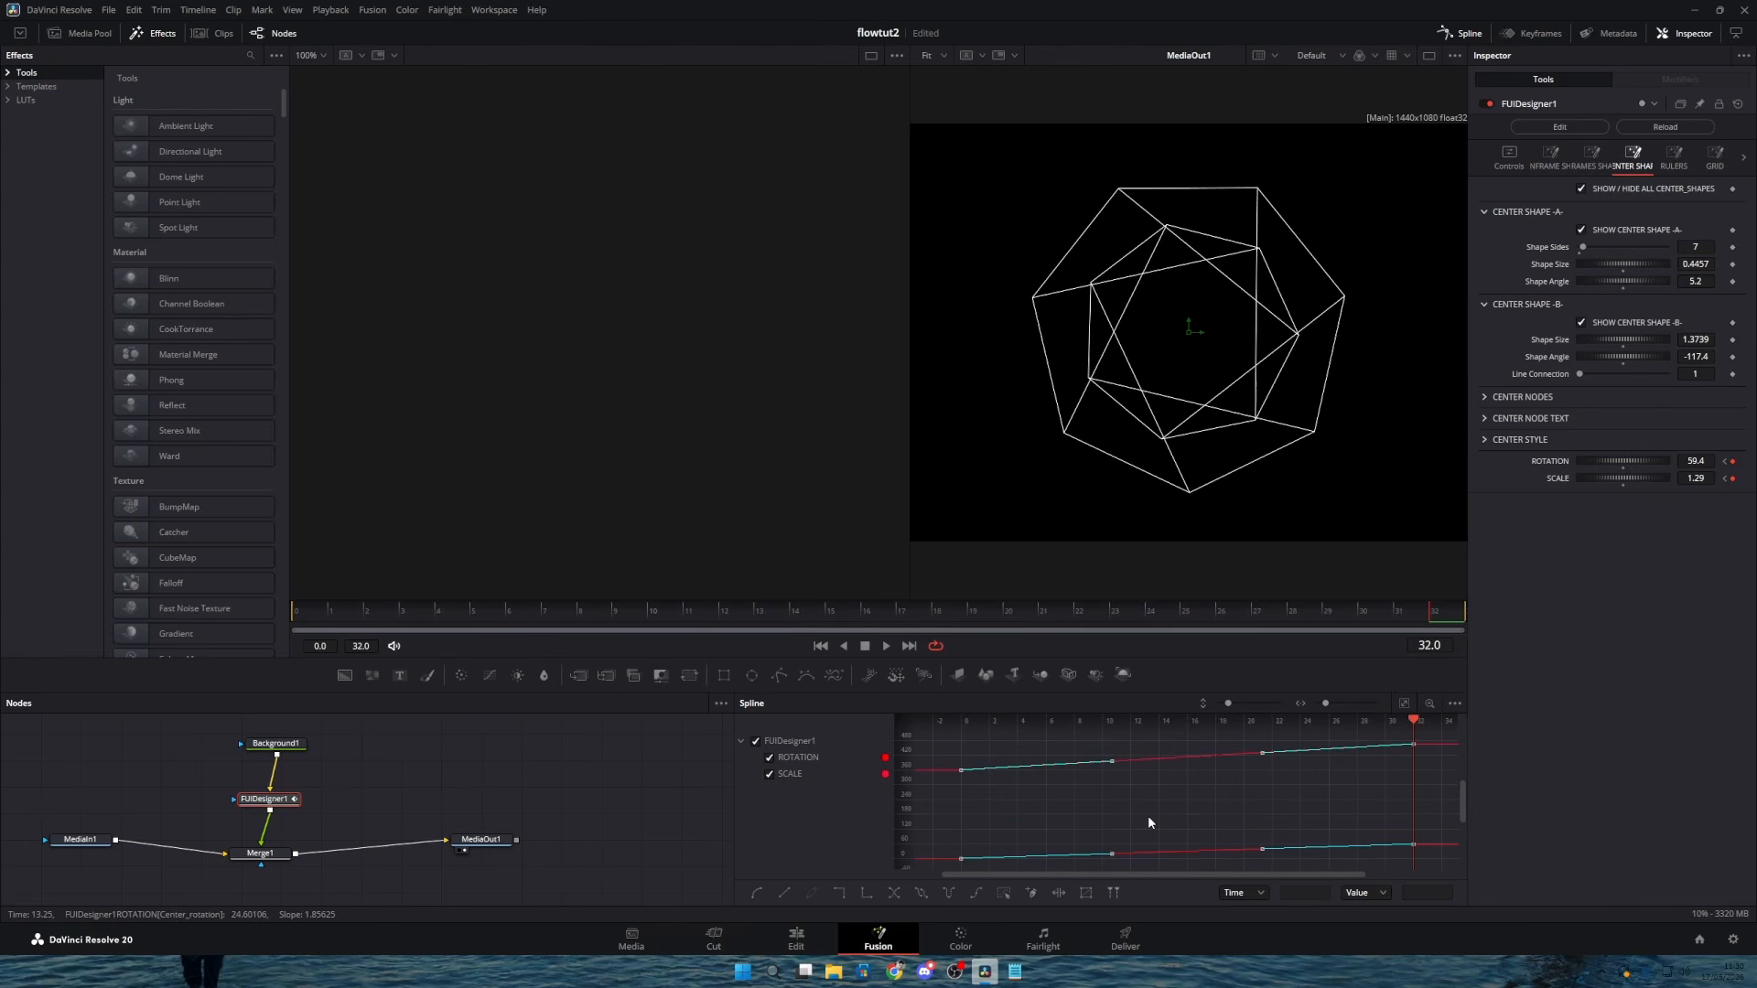
{"action": "left_click", "coordinate": [1004, 892]}
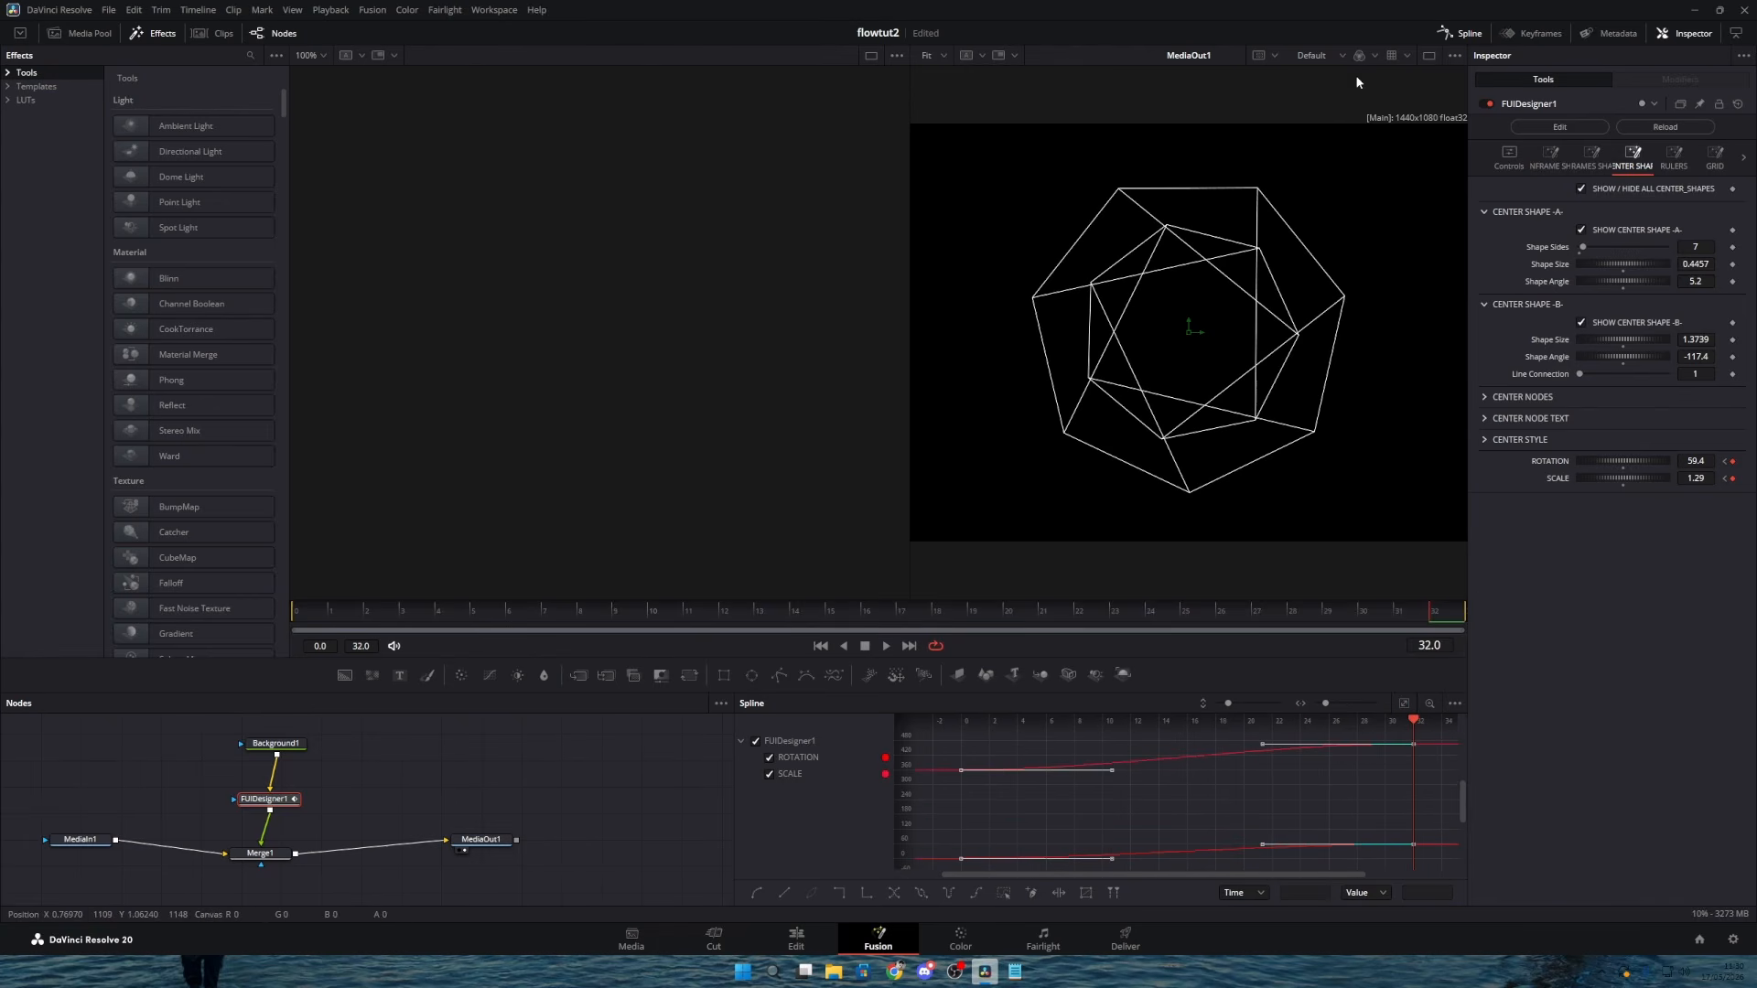
{"action": "left_click", "coordinate": [800, 940]}
{"action": "left_click_drag", "start_coordinate": [342, 565], "coordinate": [24, 596]}
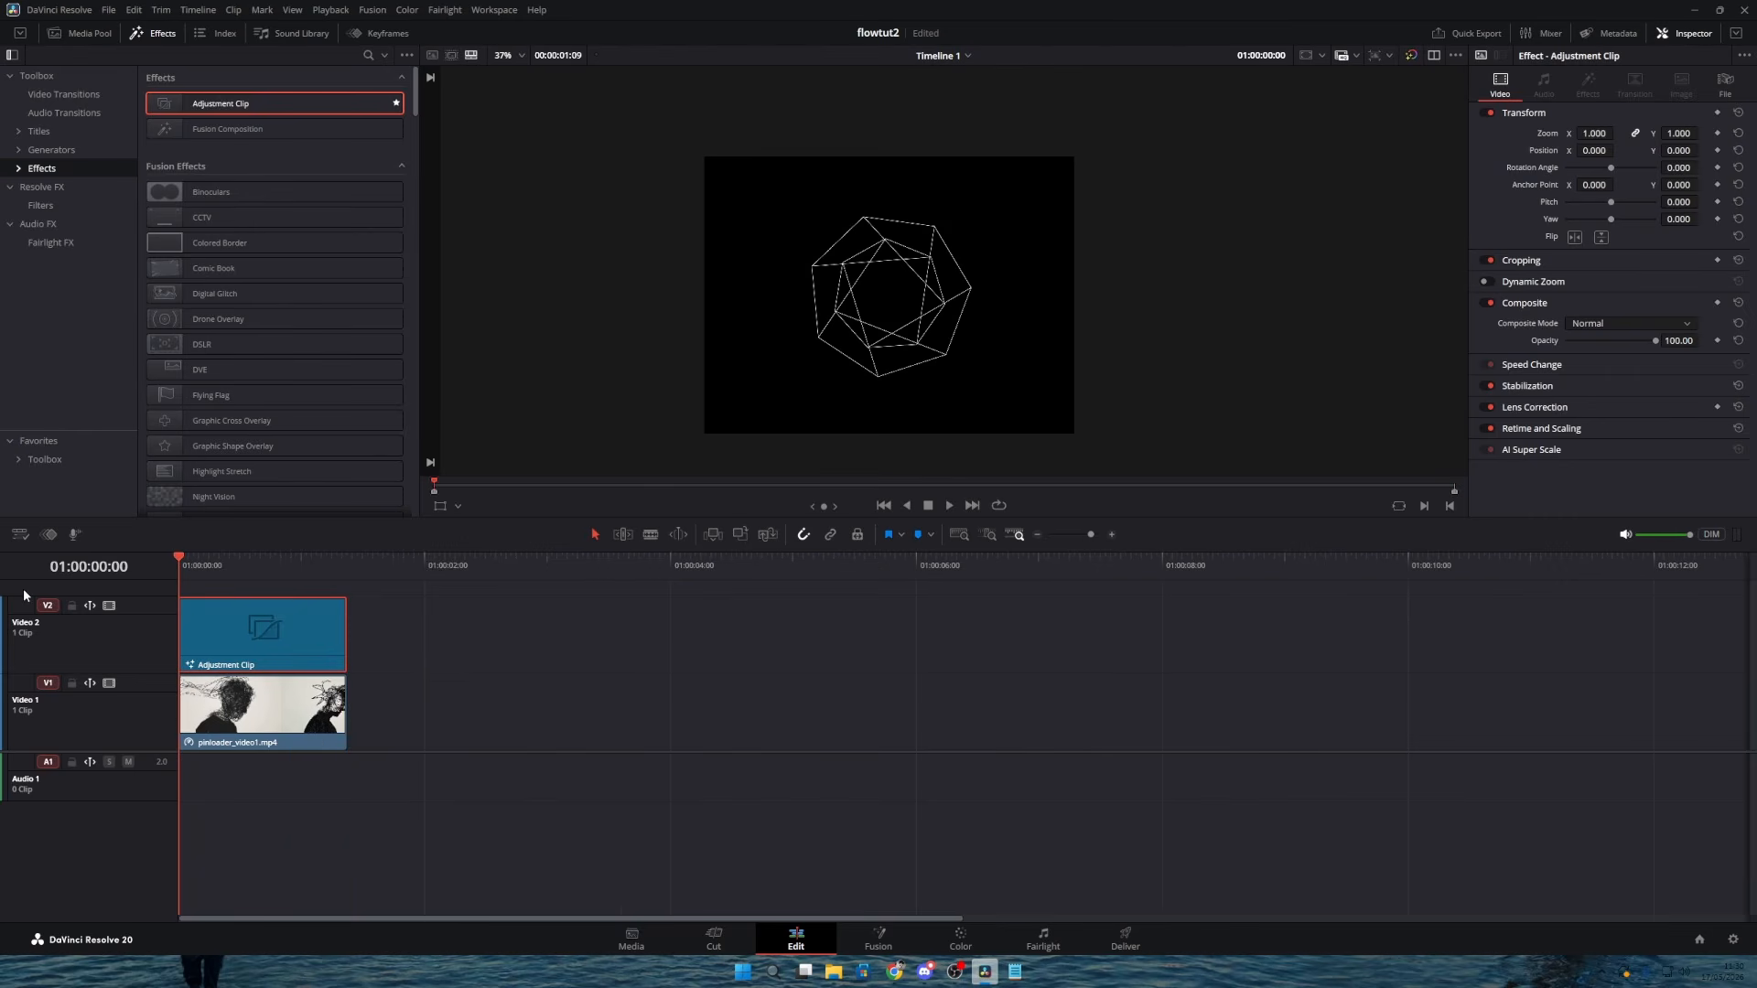
{"action": "key", "text": "space"}
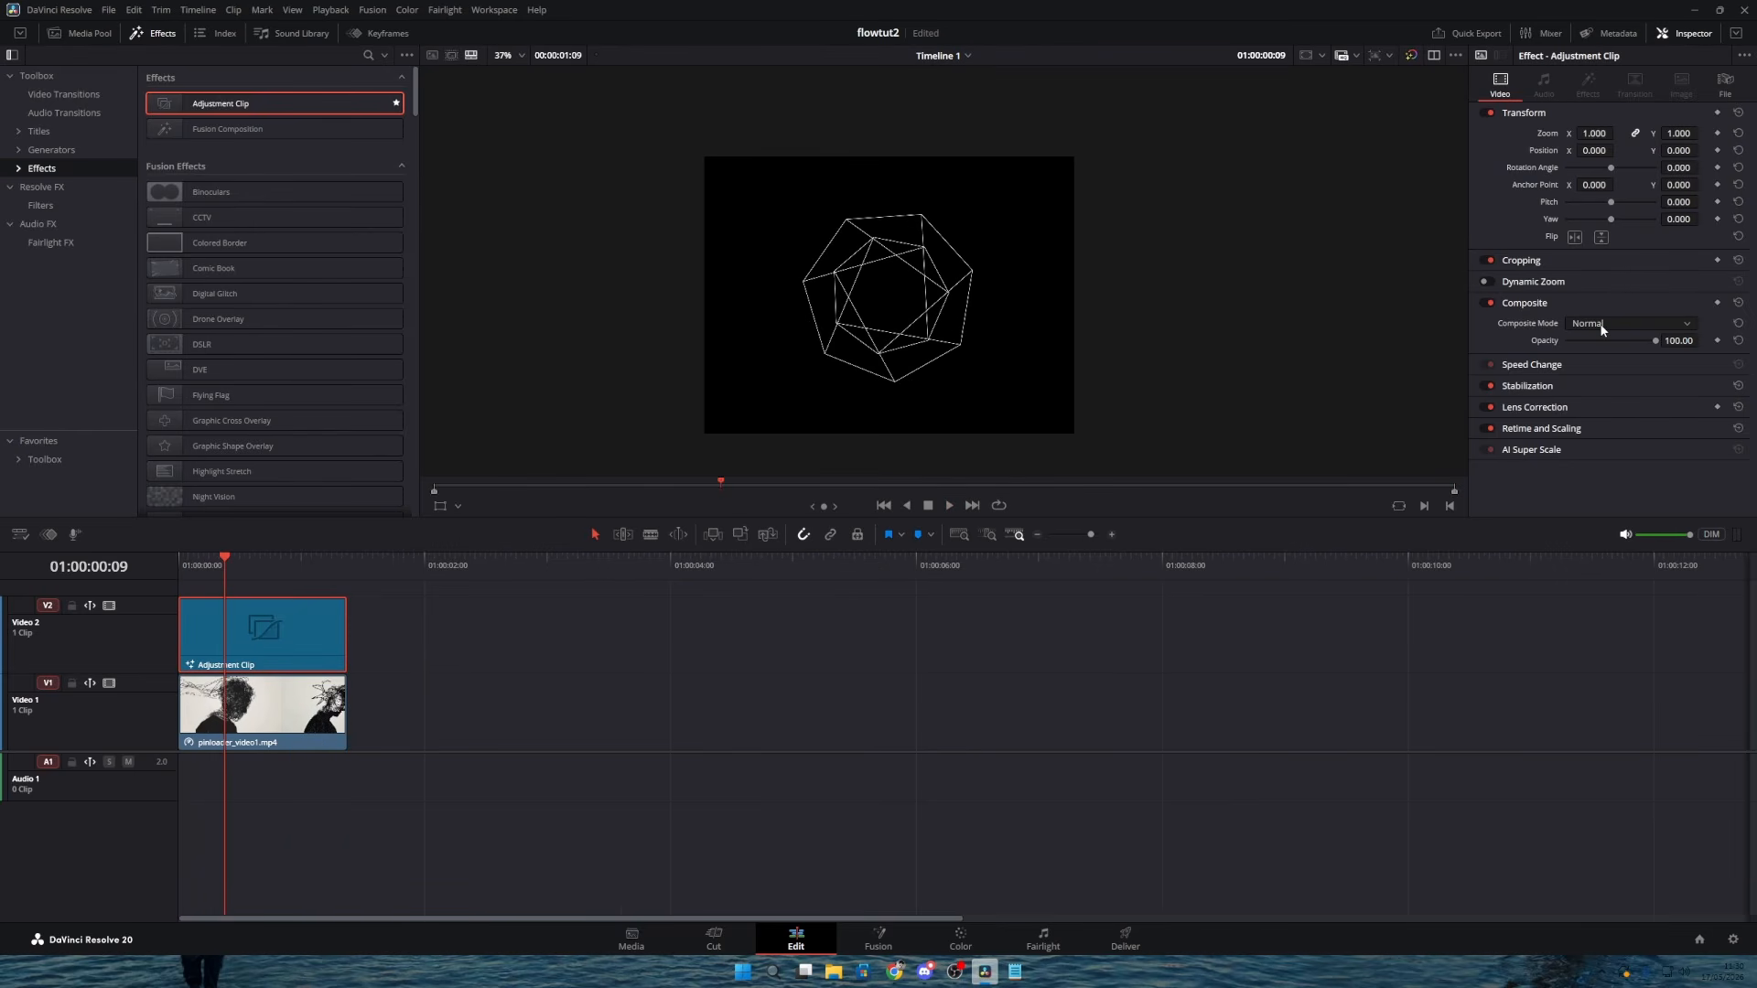
Step: Set the adjustment clip's composite mode to Screen
{"action": "left_click", "coordinate": [1602, 325]}
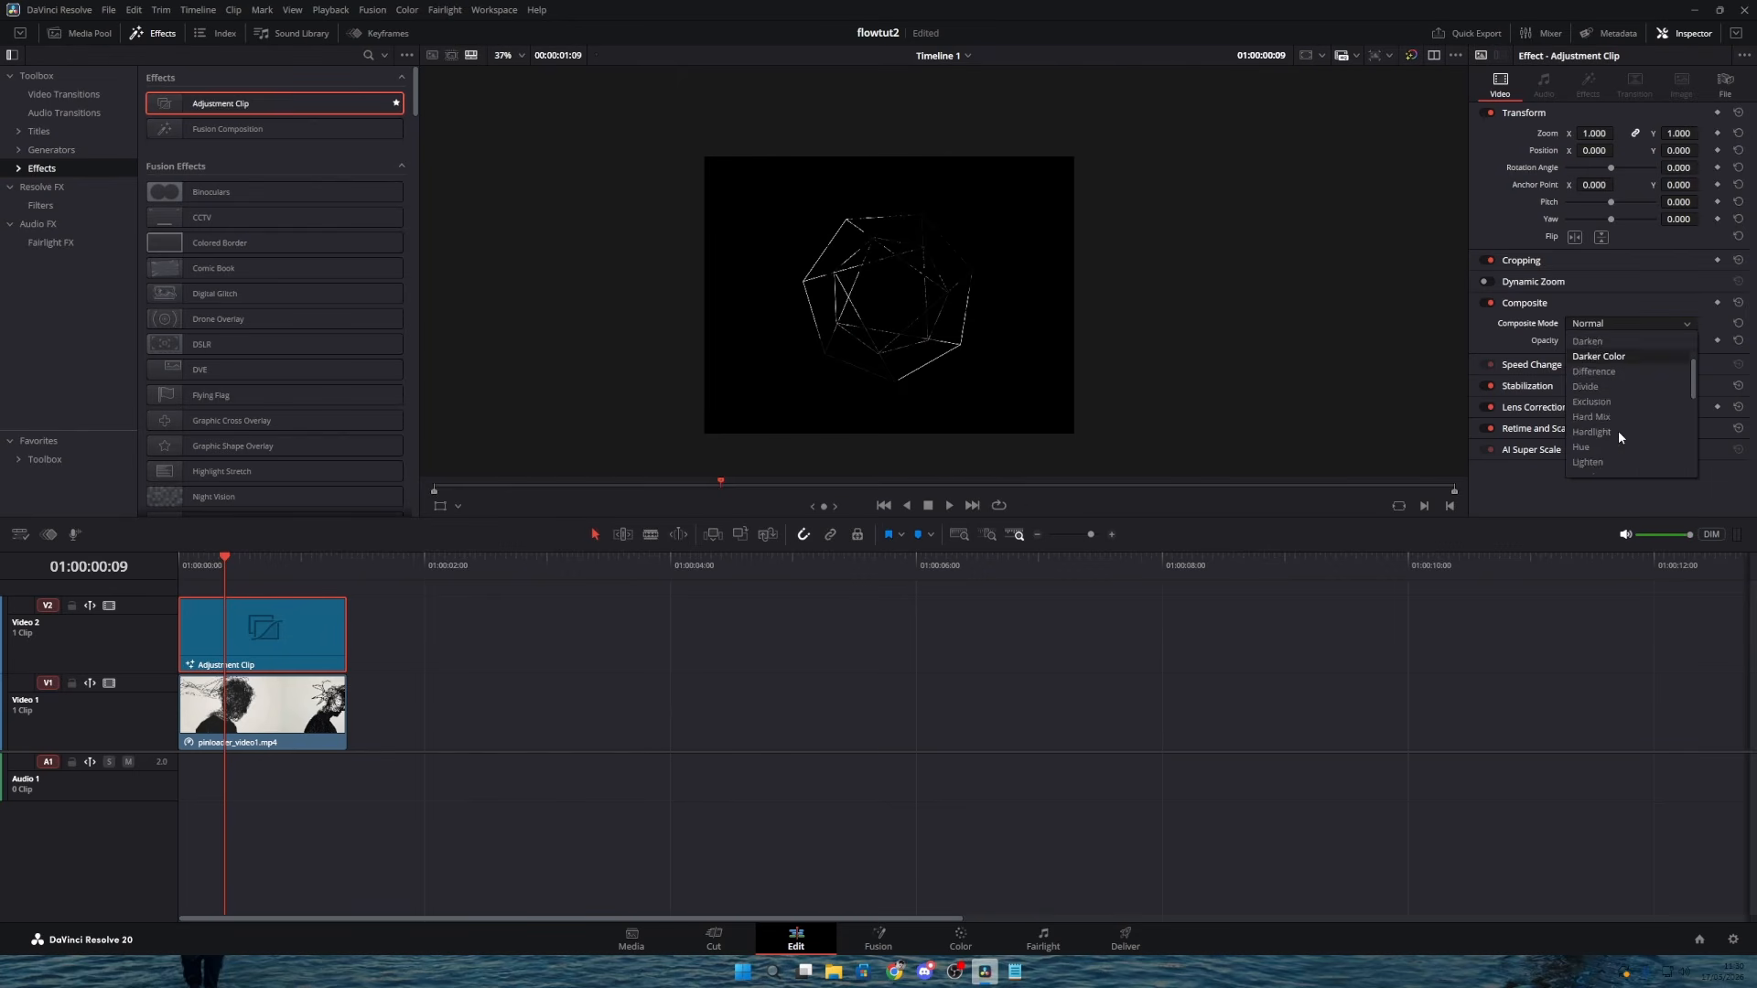
{"action": "scroll", "coordinate": [1618, 430], "scroll_direction": "down", "scroll_amount": 5}
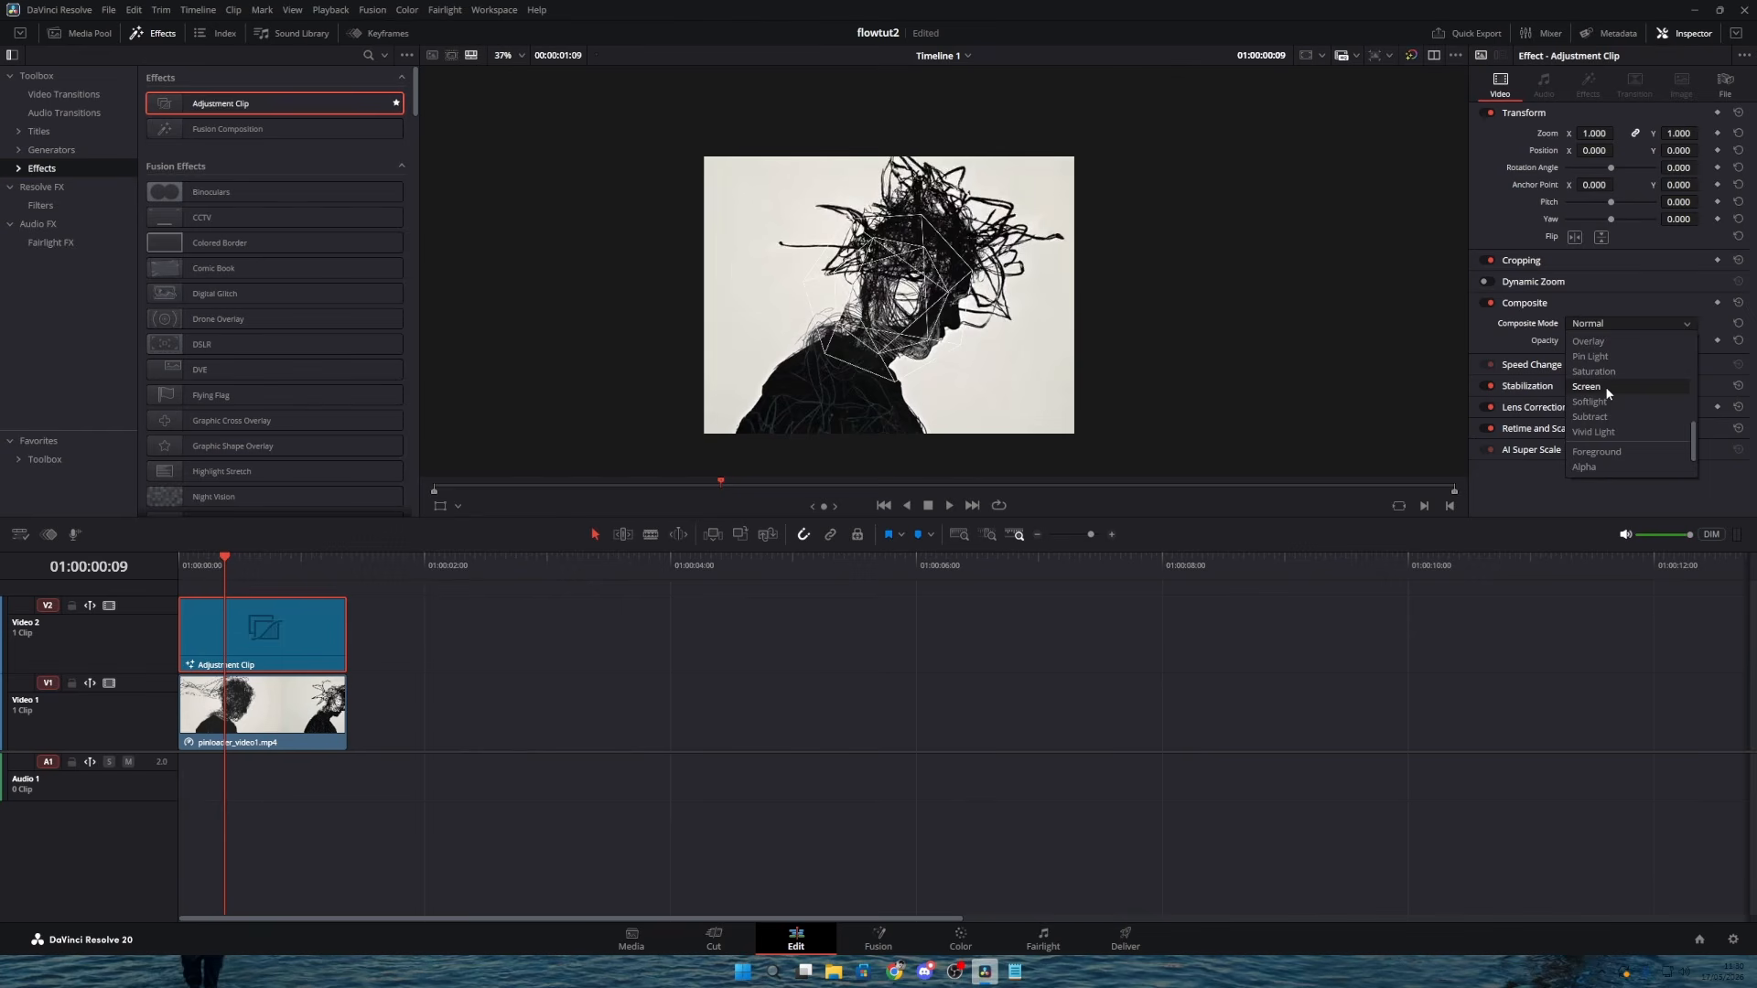
{"action": "left_click", "coordinate": [1605, 386]}
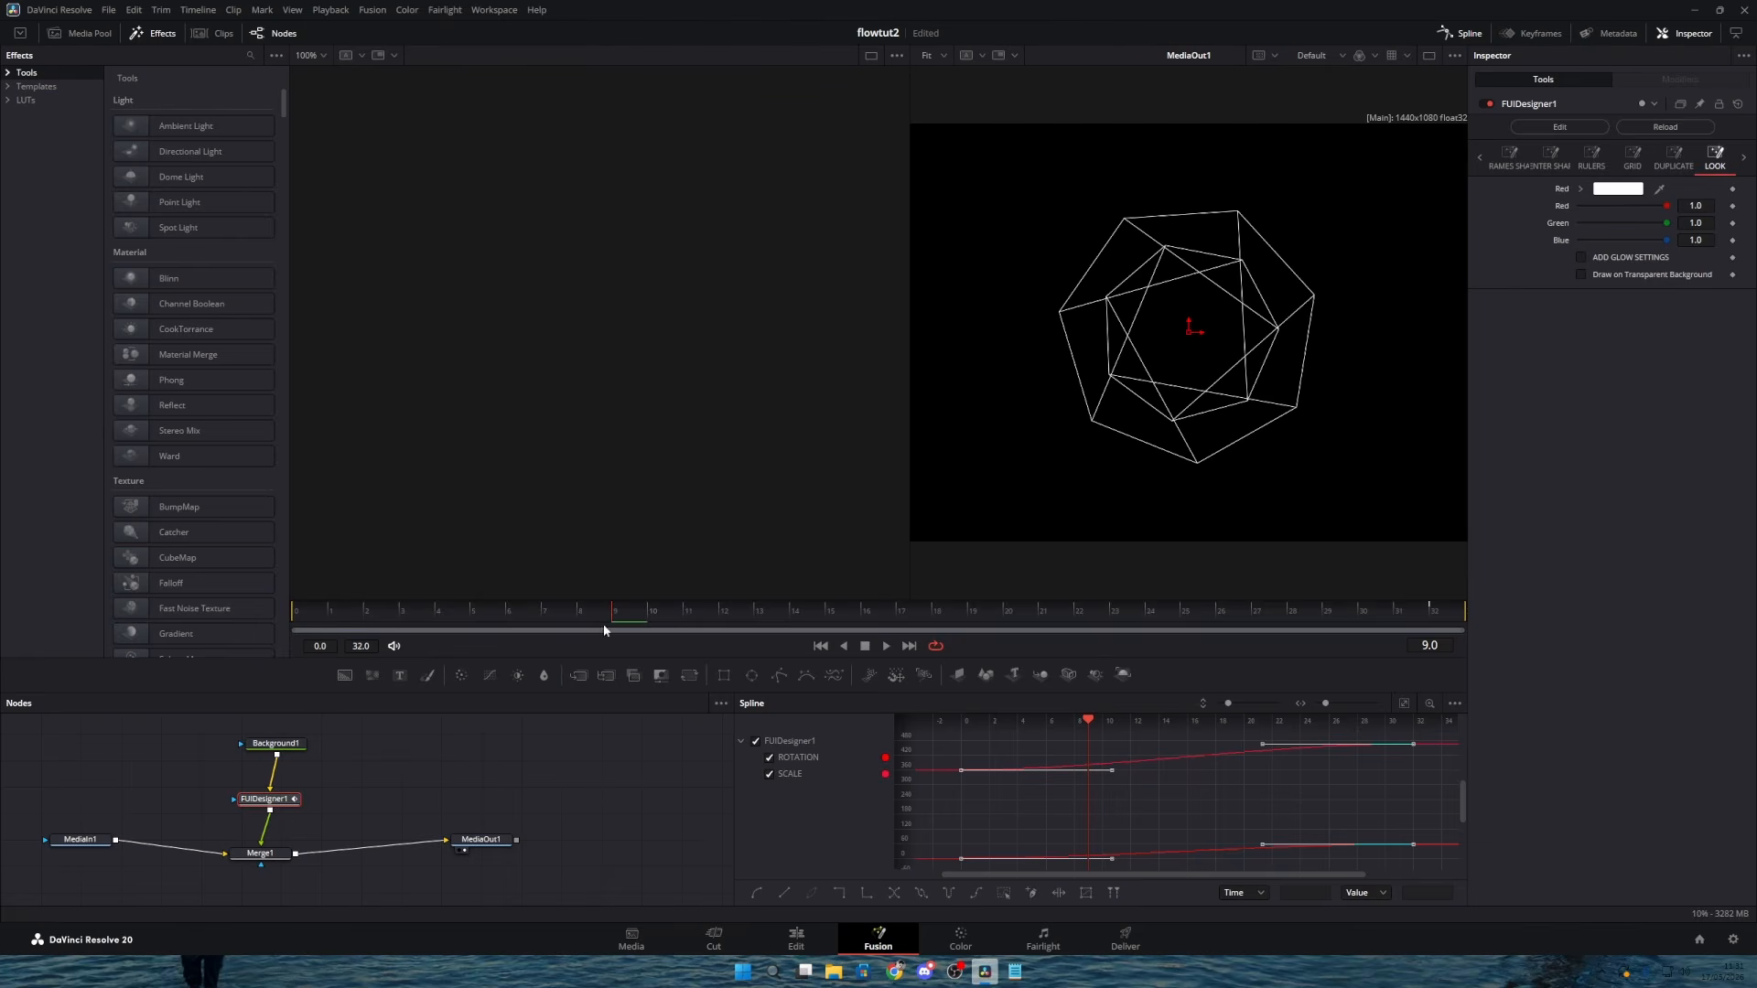
Step: Look through the FUI Designer's grid, ruler and look settings in Fusion, and preview the overlay on the edit timeline
{"action": "left_click", "coordinate": [1570, 154]}
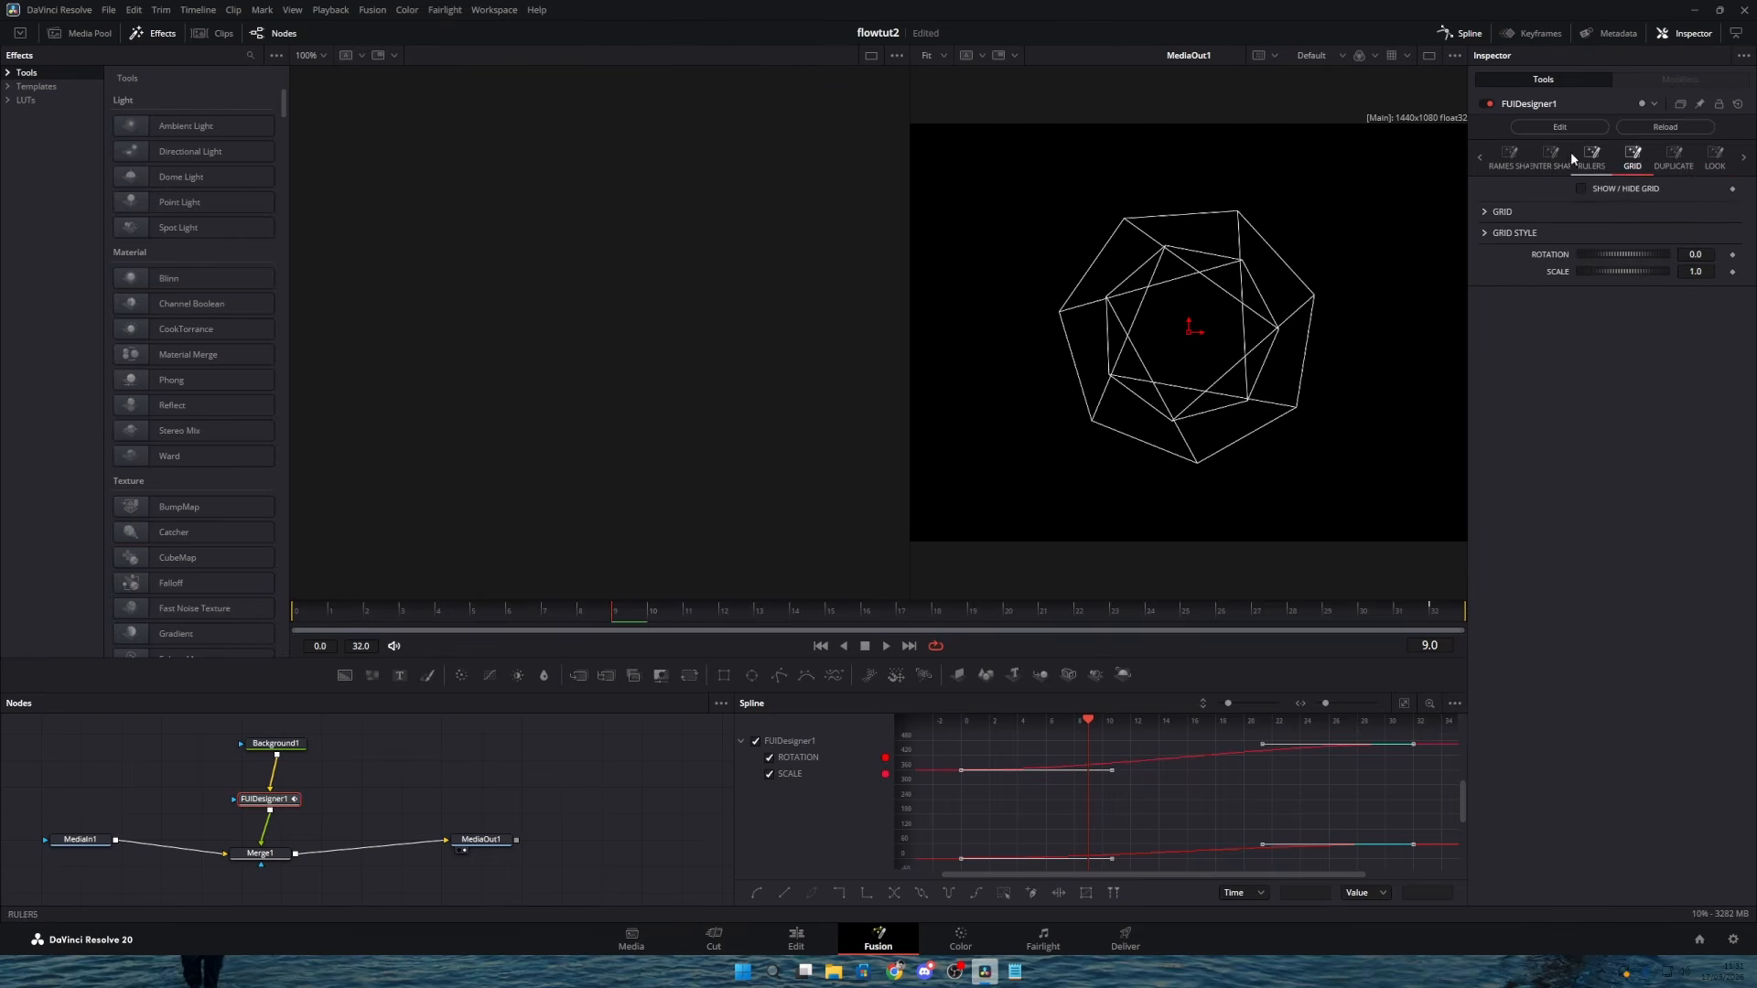
{"action": "left_click", "coordinate": [1715, 155]}
{"action": "left_click", "coordinate": [1743, 158]}
{"action": "left_click", "coordinate": [1743, 158]}
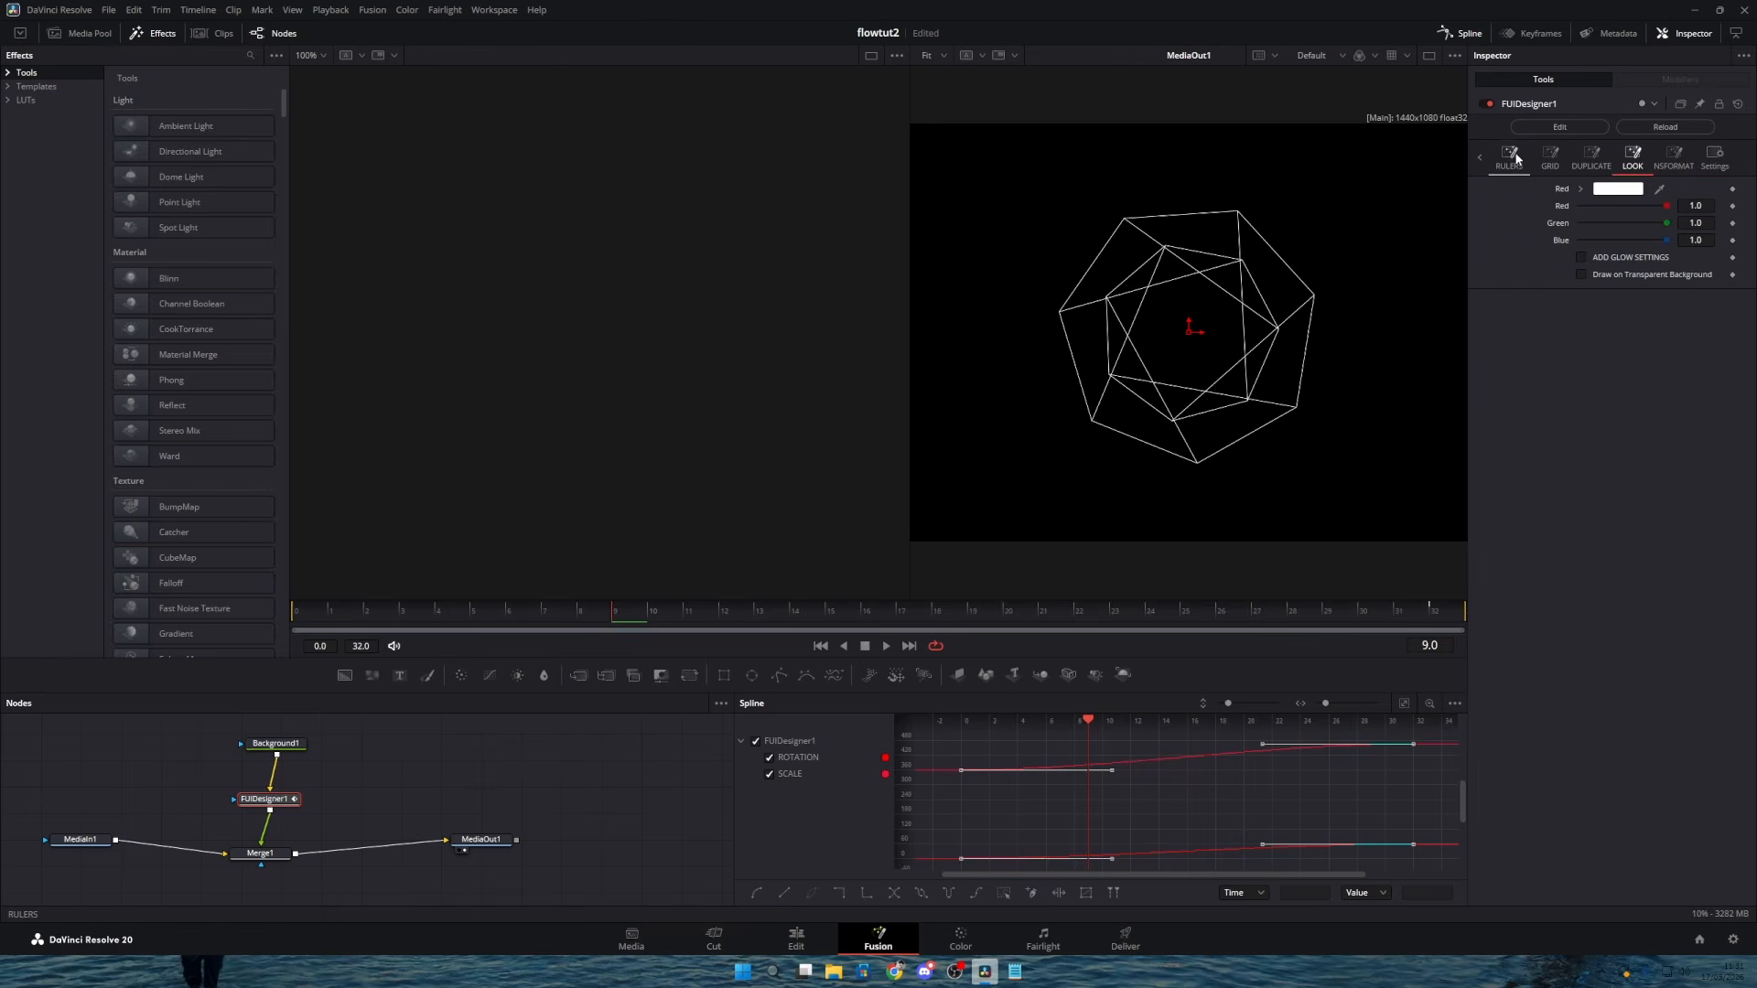
{"action": "left_click", "coordinate": [1480, 157]}
{"action": "left_click", "coordinate": [1480, 157]}
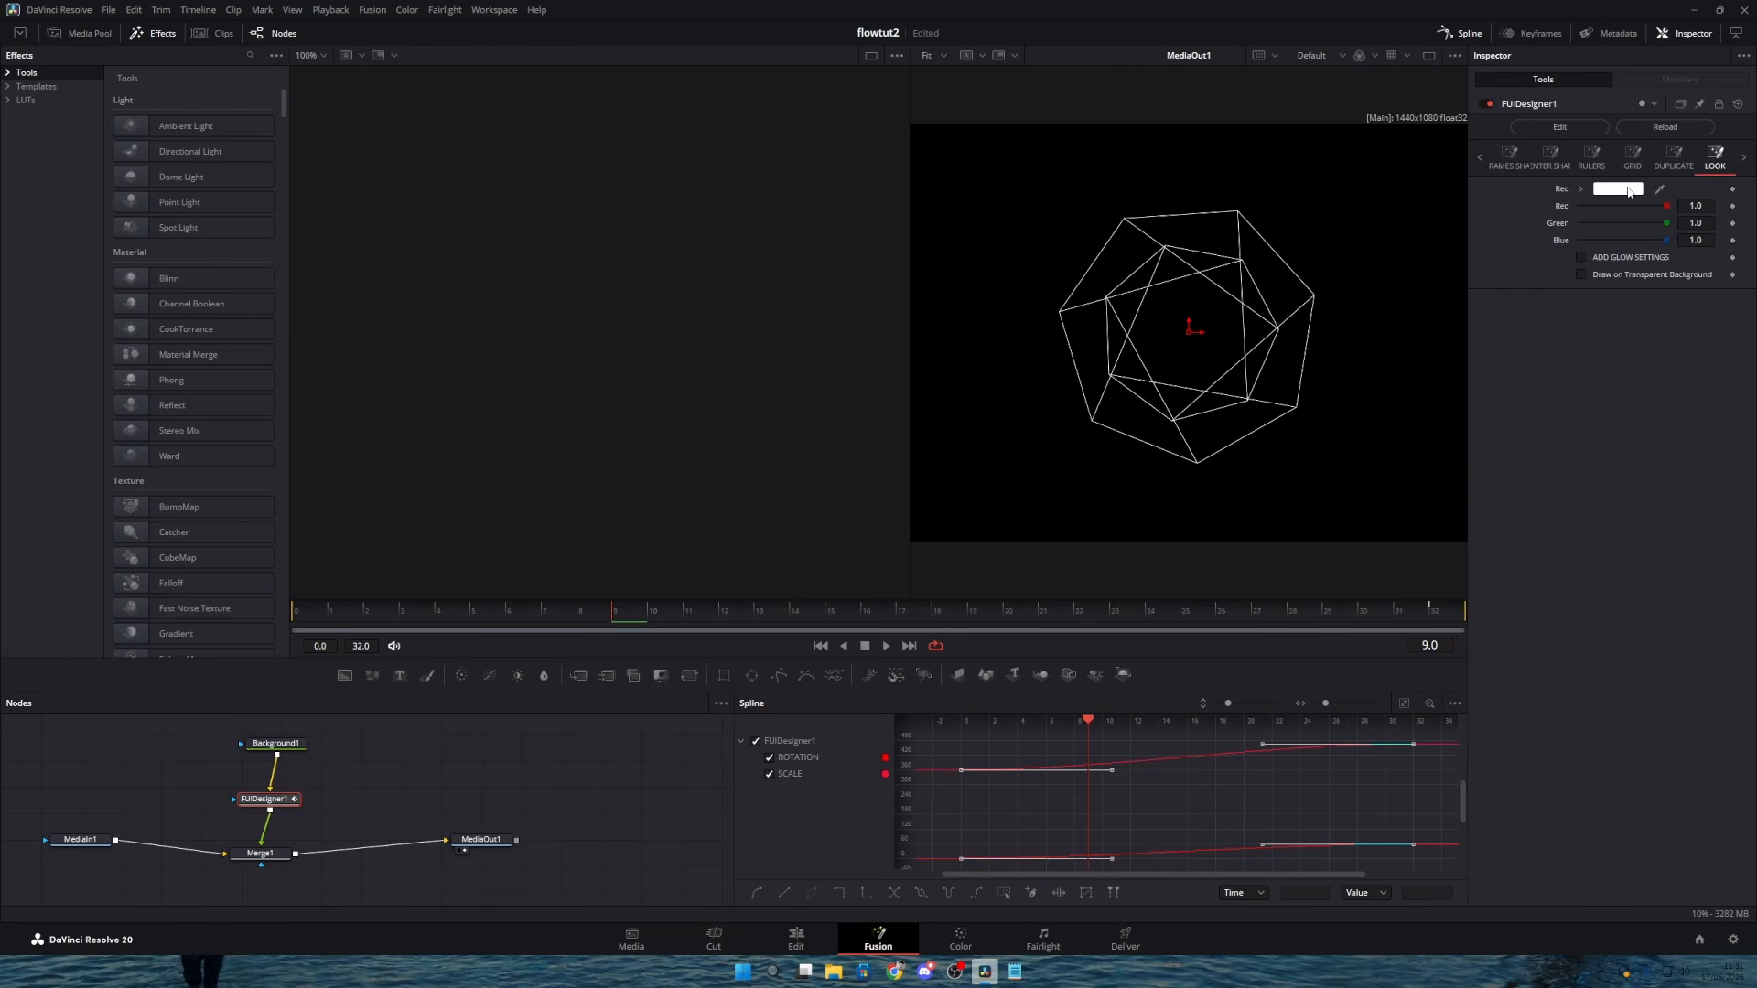
{"action": "left_click", "coordinate": [1629, 190]}
{"action": "left_click", "coordinate": [943, 599]}
{"action": "left_click", "coordinate": [794, 942]}
{"action": "mouse_move", "coordinate": [200, 594]}
{"action": "left_mouse_down"}
{"action": "mouse_move", "coordinate": [167, 595]}
{"action": "mouse_move", "coordinate": [346, 607]}
{"action": "mouse_move", "coordinate": [181, 608]}
{"action": "left_mouse_up"}
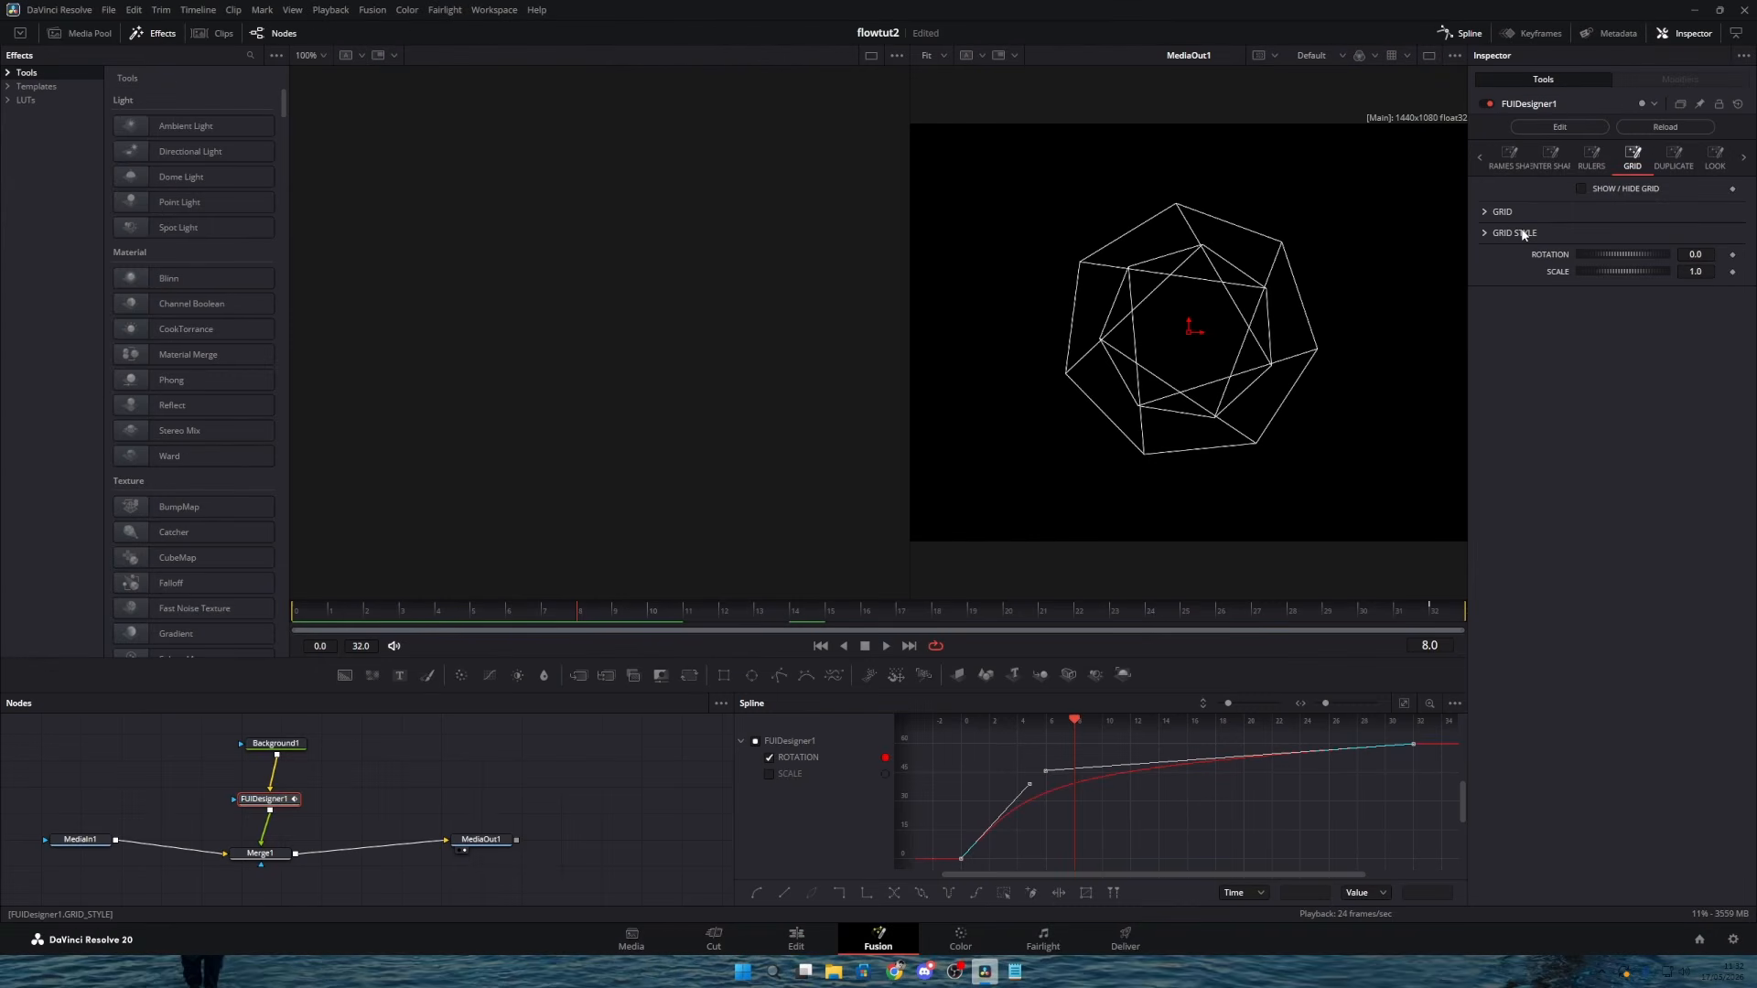
Step: Animate center shape B's angle with keyframes at frames 0 and 32, changing the starting angle
{"action": "left_click", "coordinate": [1518, 153]}
{"action": "key", "text": "Home"}
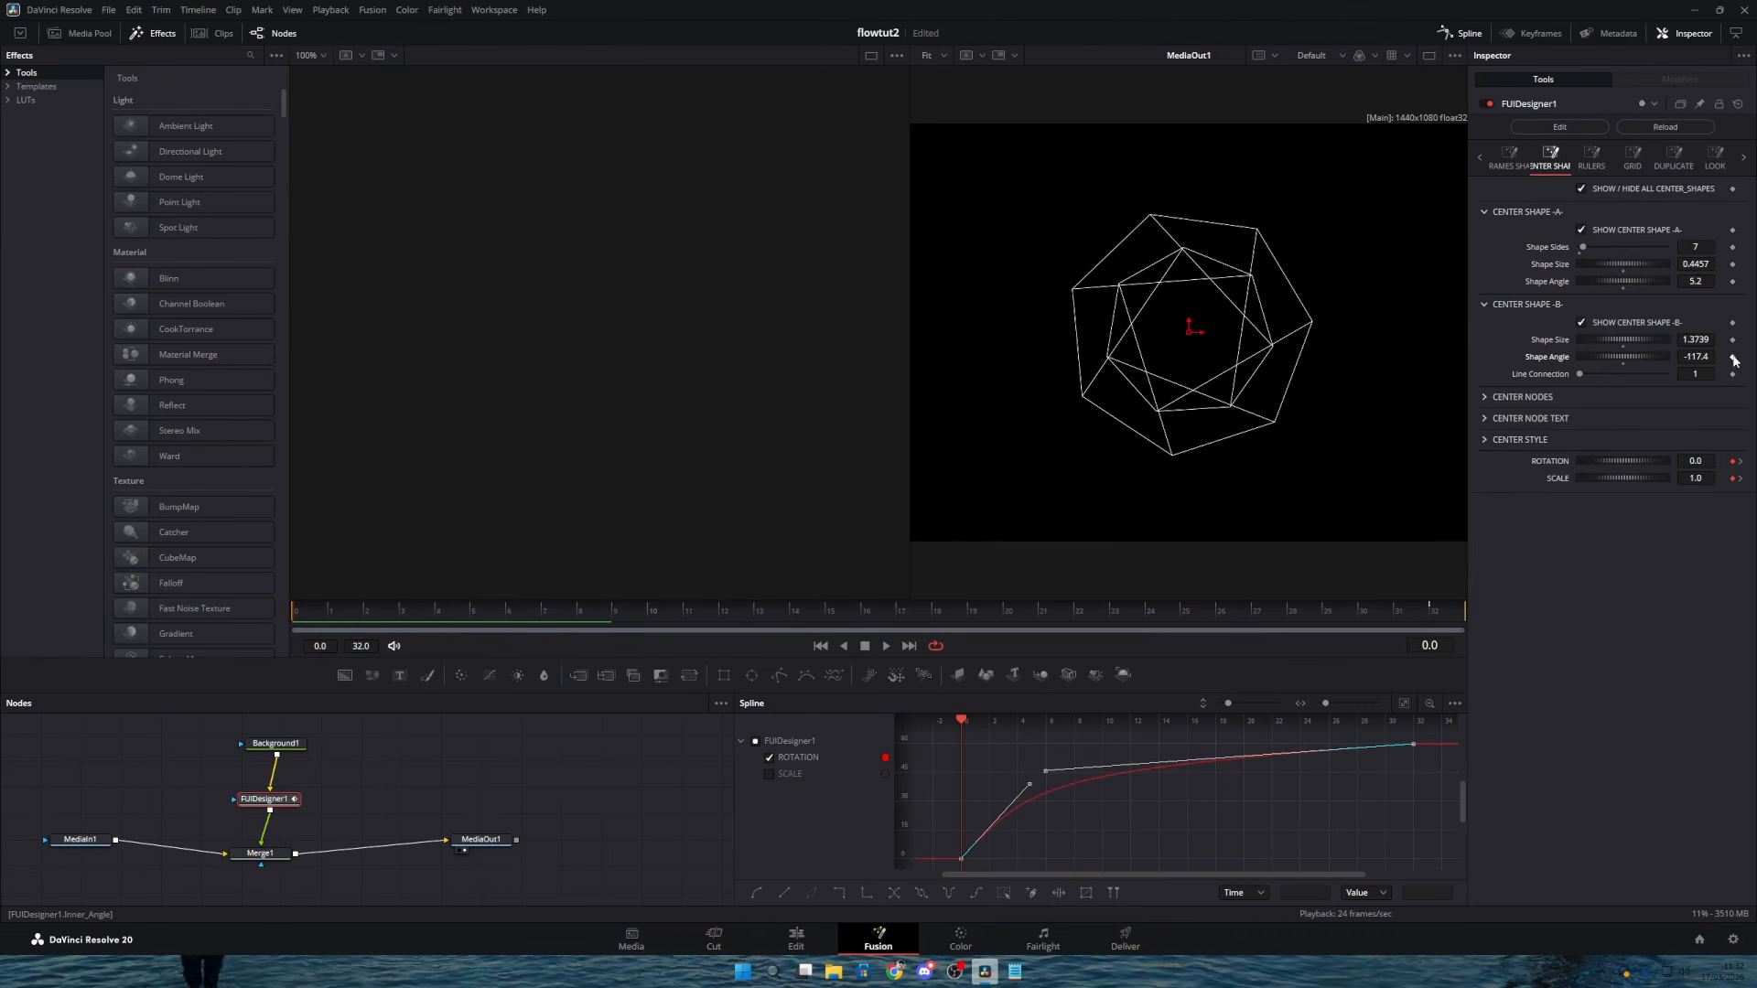
{"action": "left_click", "coordinate": [1732, 357]}
{"action": "key", "text": "End"}
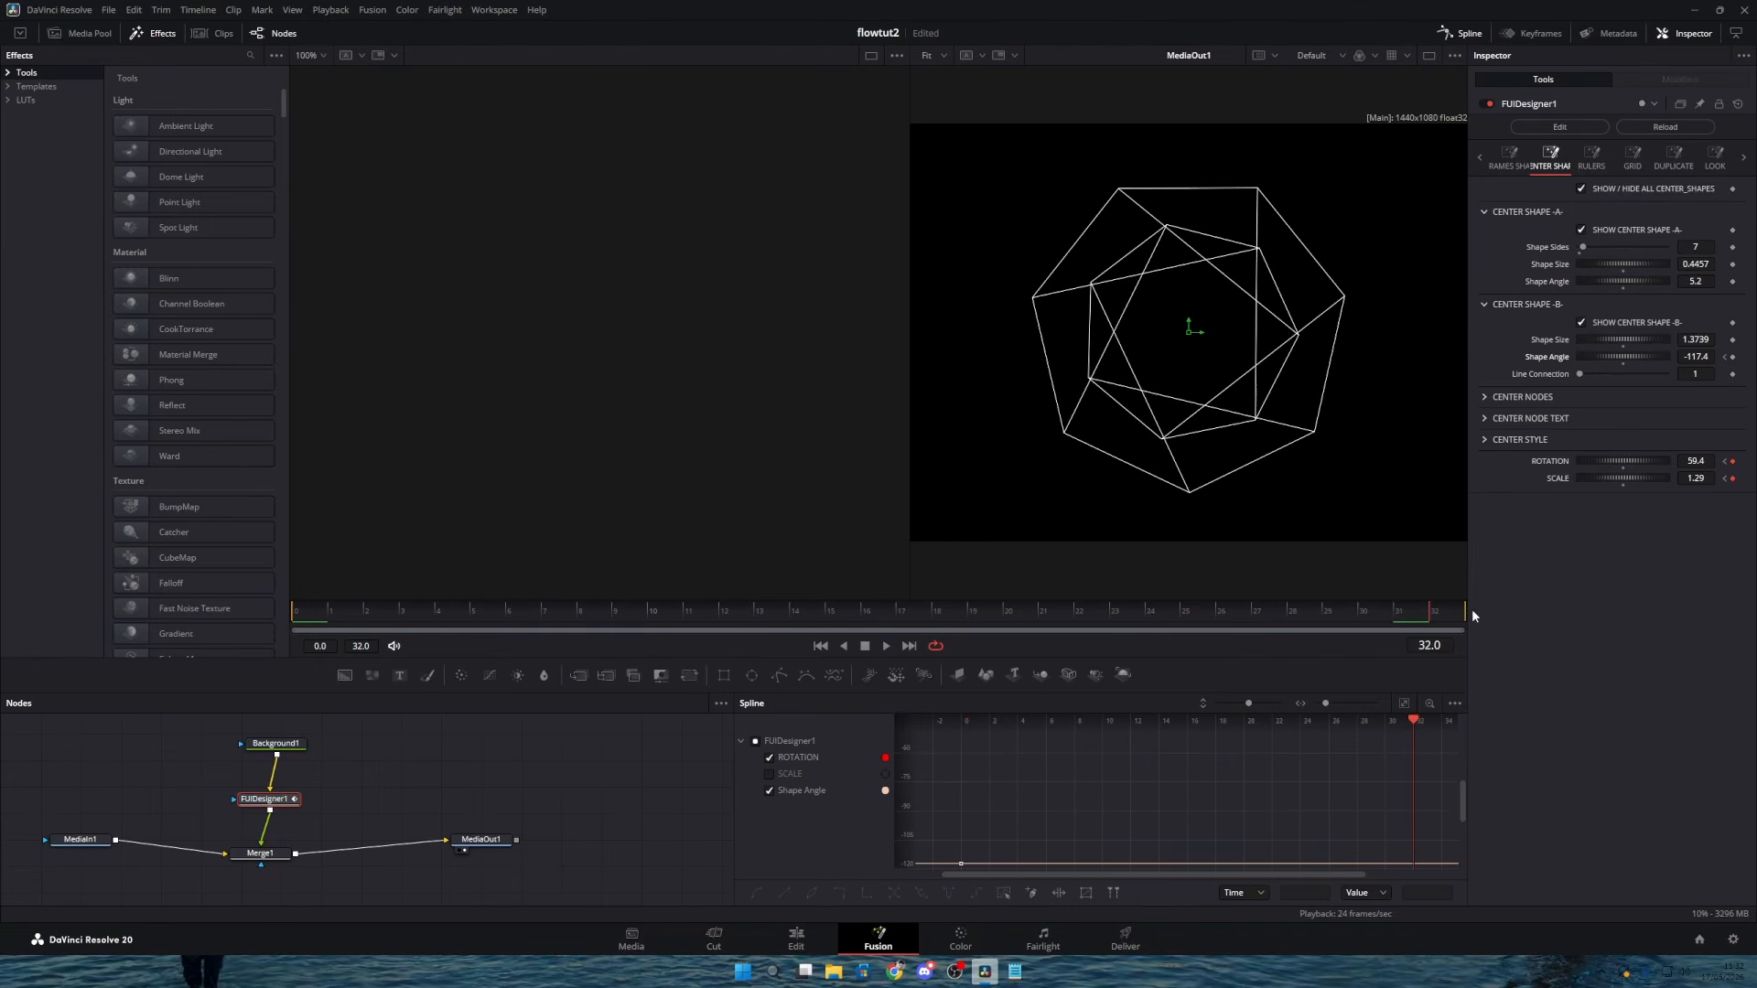
{"action": "left_click", "coordinate": [1732, 358]}
{"action": "mouse_move", "coordinate": [1615, 358]}
{"action": "left_mouse_down"}
{"action": "mouse_move", "coordinate": [1642, 354]}
{"action": "mouse_move", "coordinate": [1615, 352]}
{"action": "left_mouse_up"}
{"action": "left_click_drag", "start_coordinate": [1336, 611], "coordinate": [231, 661]}
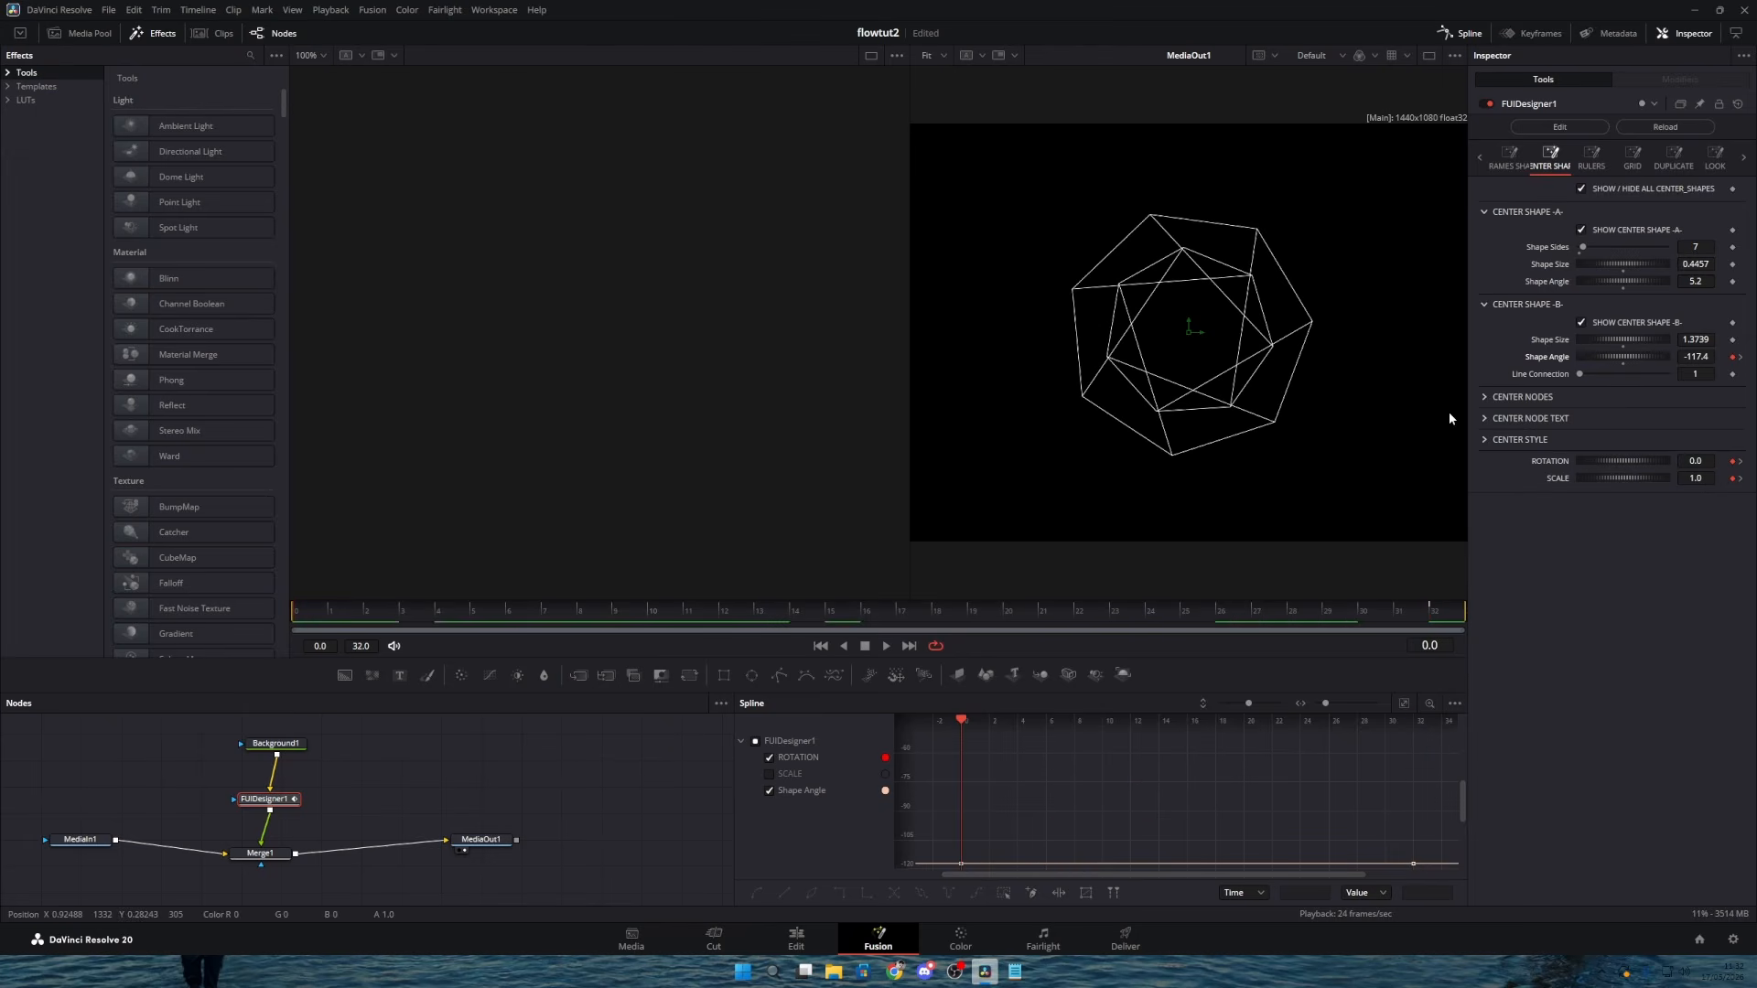
{"action": "left_click_drag", "start_coordinate": [1615, 355], "coordinate": [1634, 357]}
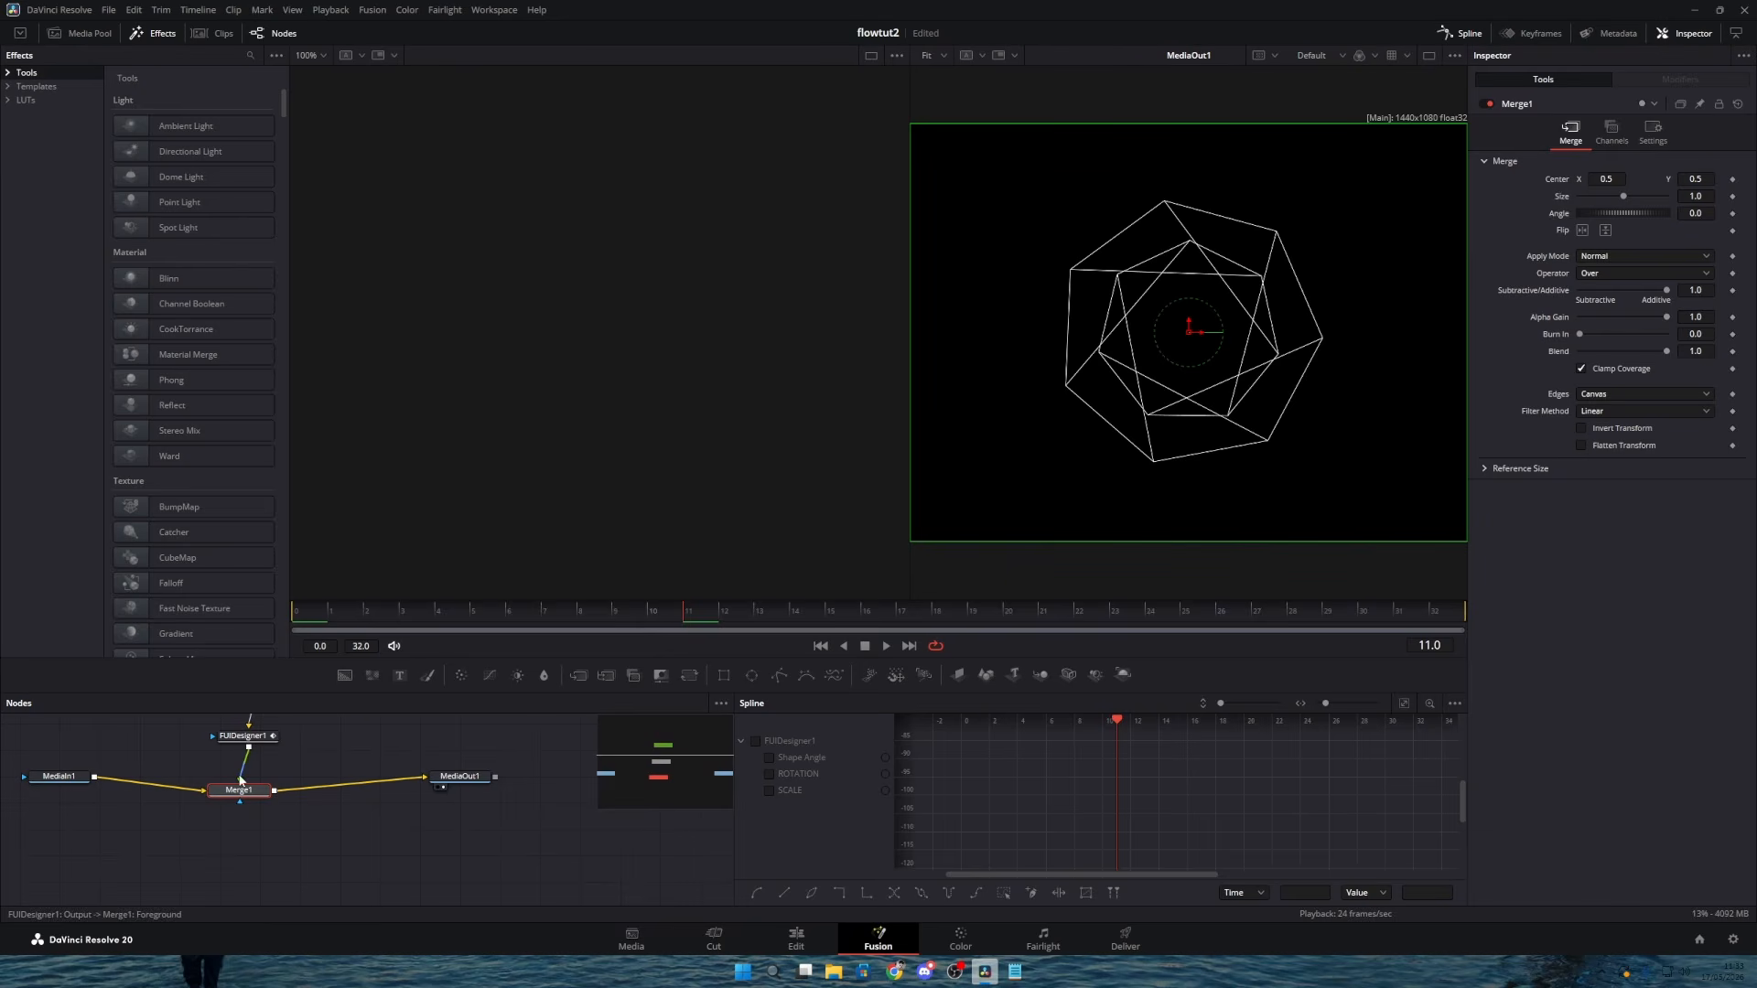
Step: Show the FUI Designer's center nodes and set their number of sides to 2
{"action": "left_click", "coordinate": [247, 743]}
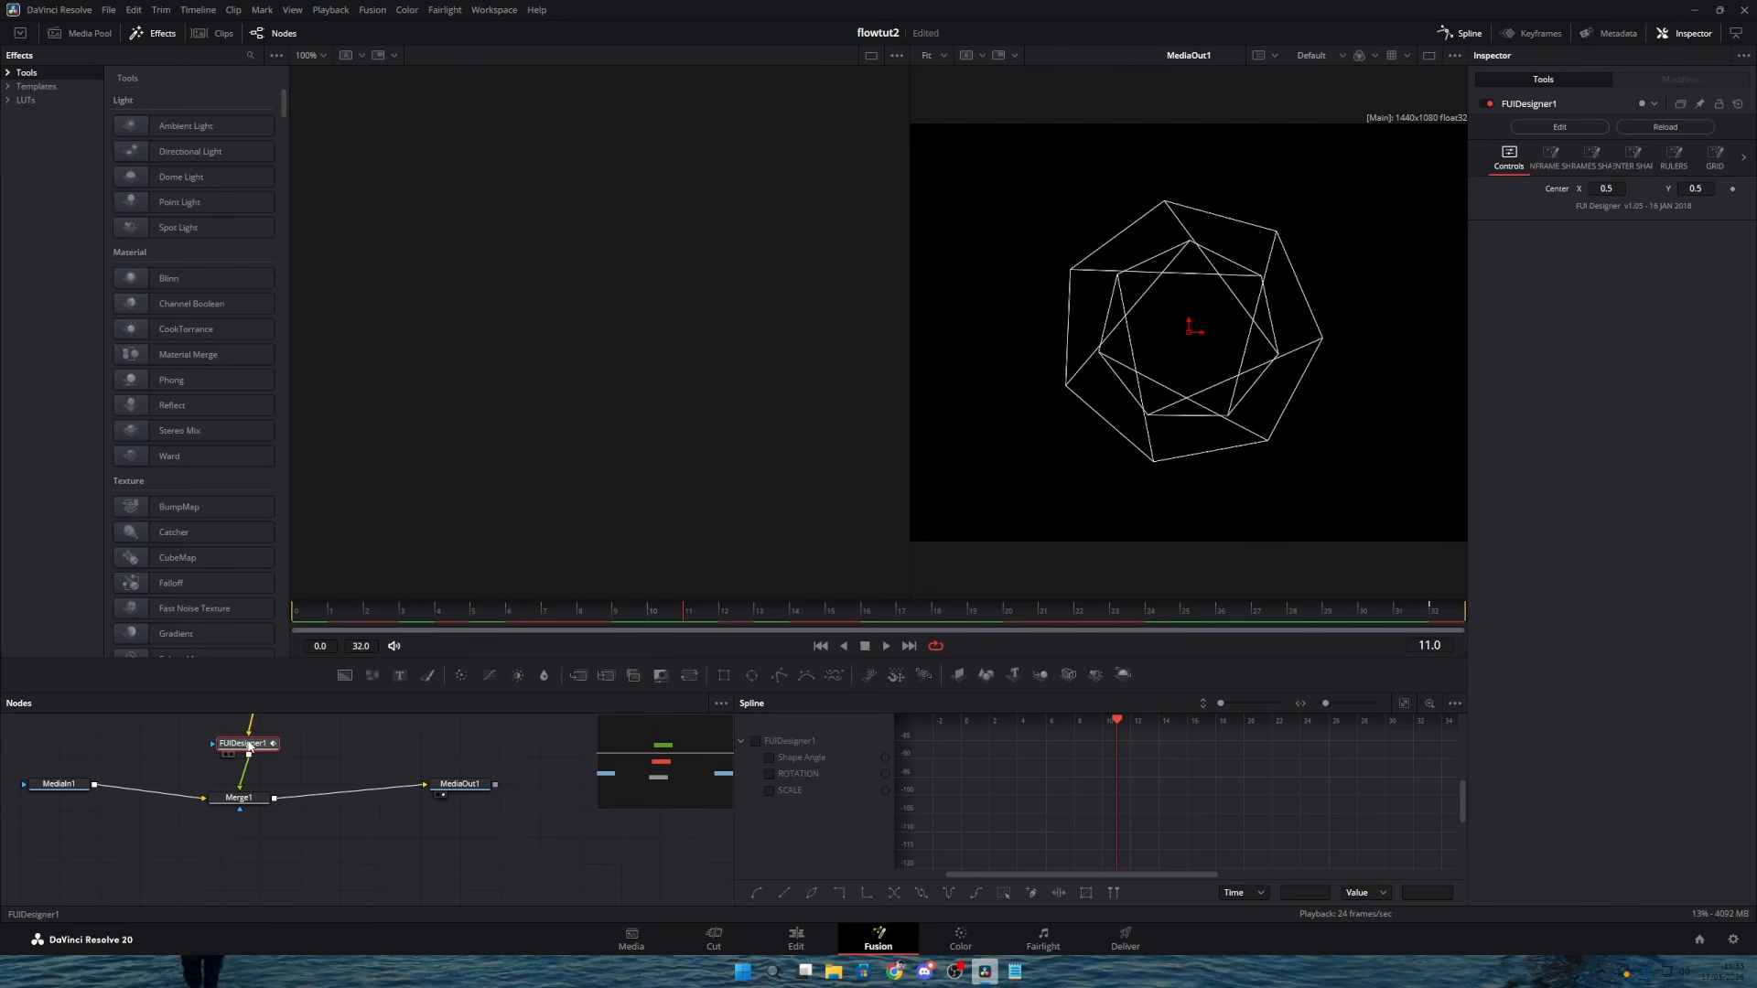
{"action": "left_click", "coordinate": [1633, 156]}
{"action": "left_click", "coordinate": [1487, 396]}
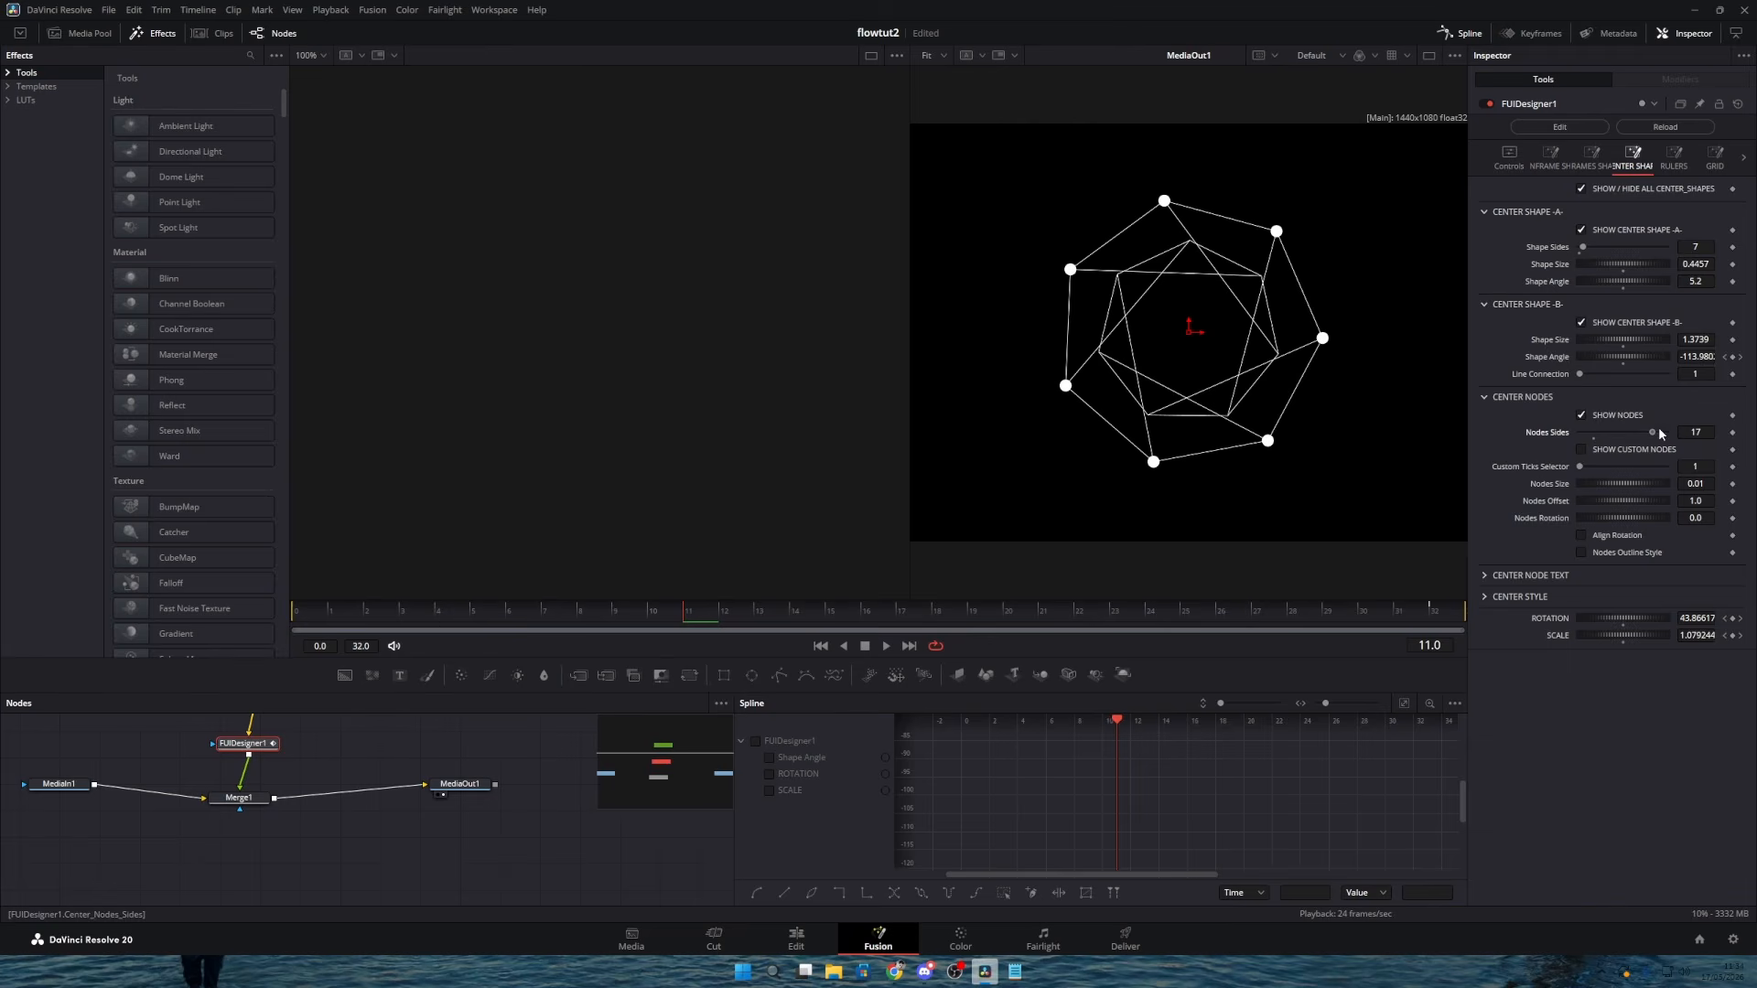
{"action": "left_click_drag", "start_coordinate": [1592, 434], "coordinate": [1575, 434]}
Step: Show the center node text and adjust its font size
{"action": "left_click", "coordinate": [1546, 576]}
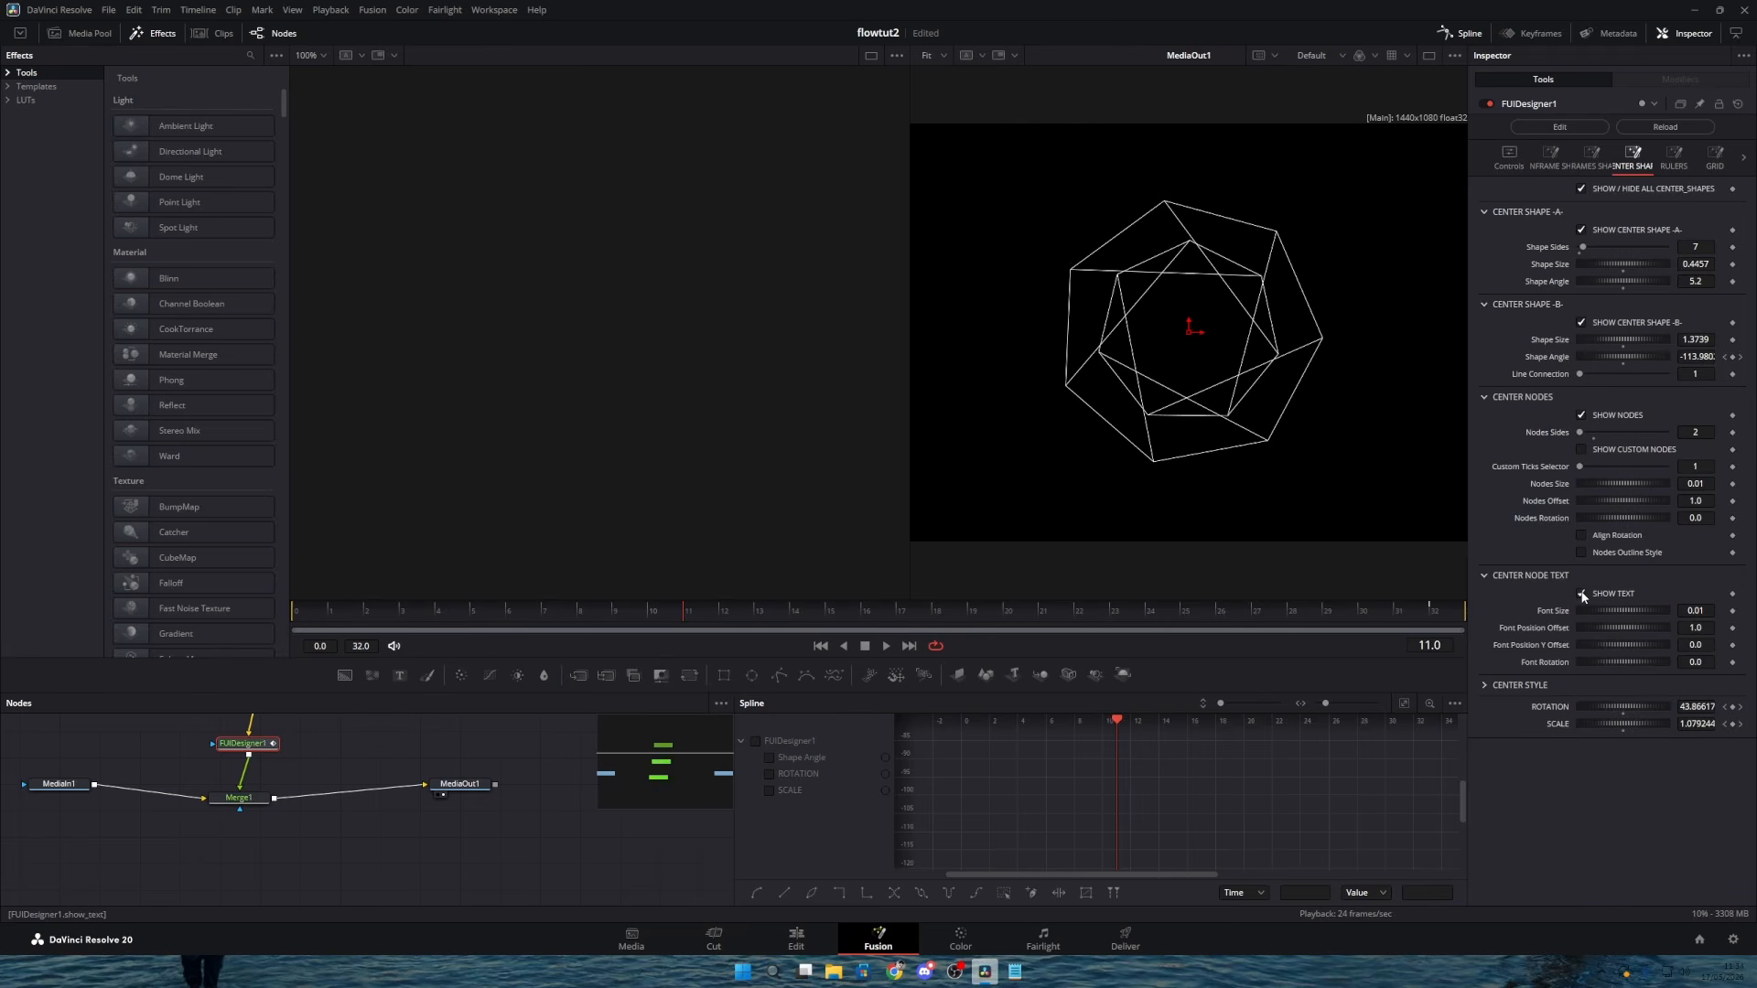
{"action": "left_click", "coordinate": [1582, 594]}
{"action": "left_click_drag", "start_coordinate": [1605, 612], "coordinate": [1605, 612]}
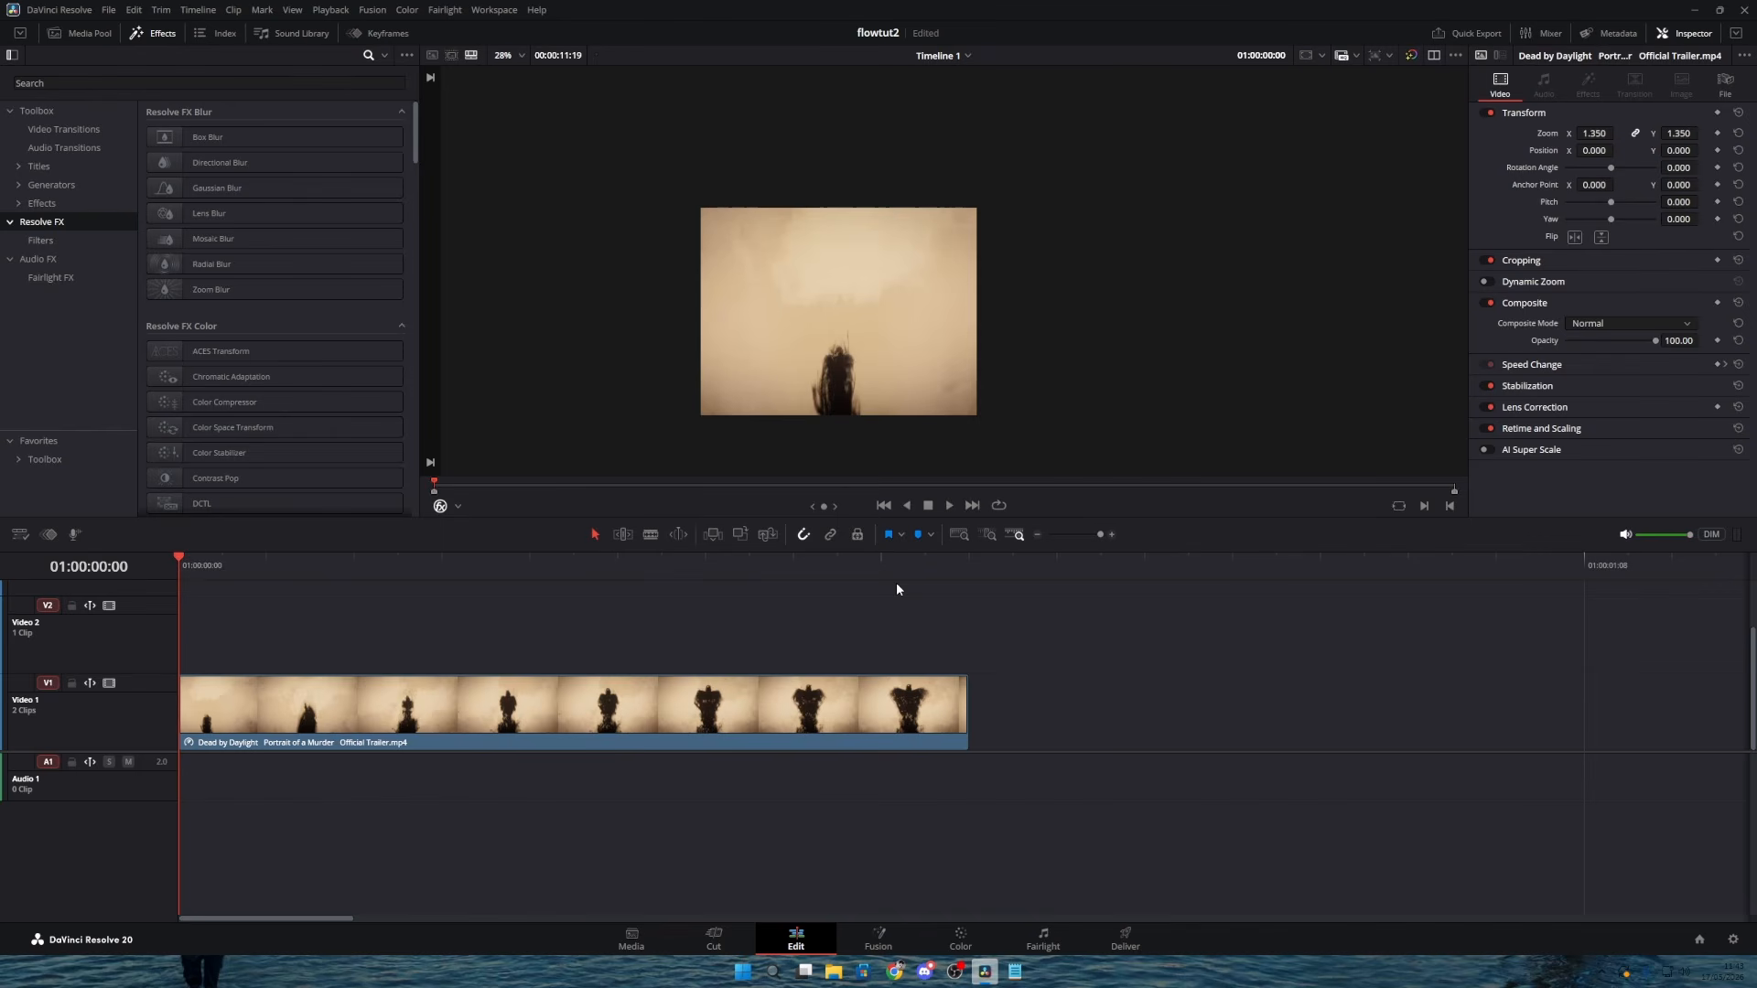
Step: Place an Adjustment Clip on Video 2 above the end of the Dead by Daylight clip
{"action": "left_click", "coordinate": [51, 185]}
{"action": "left_click", "coordinate": [41, 204]}
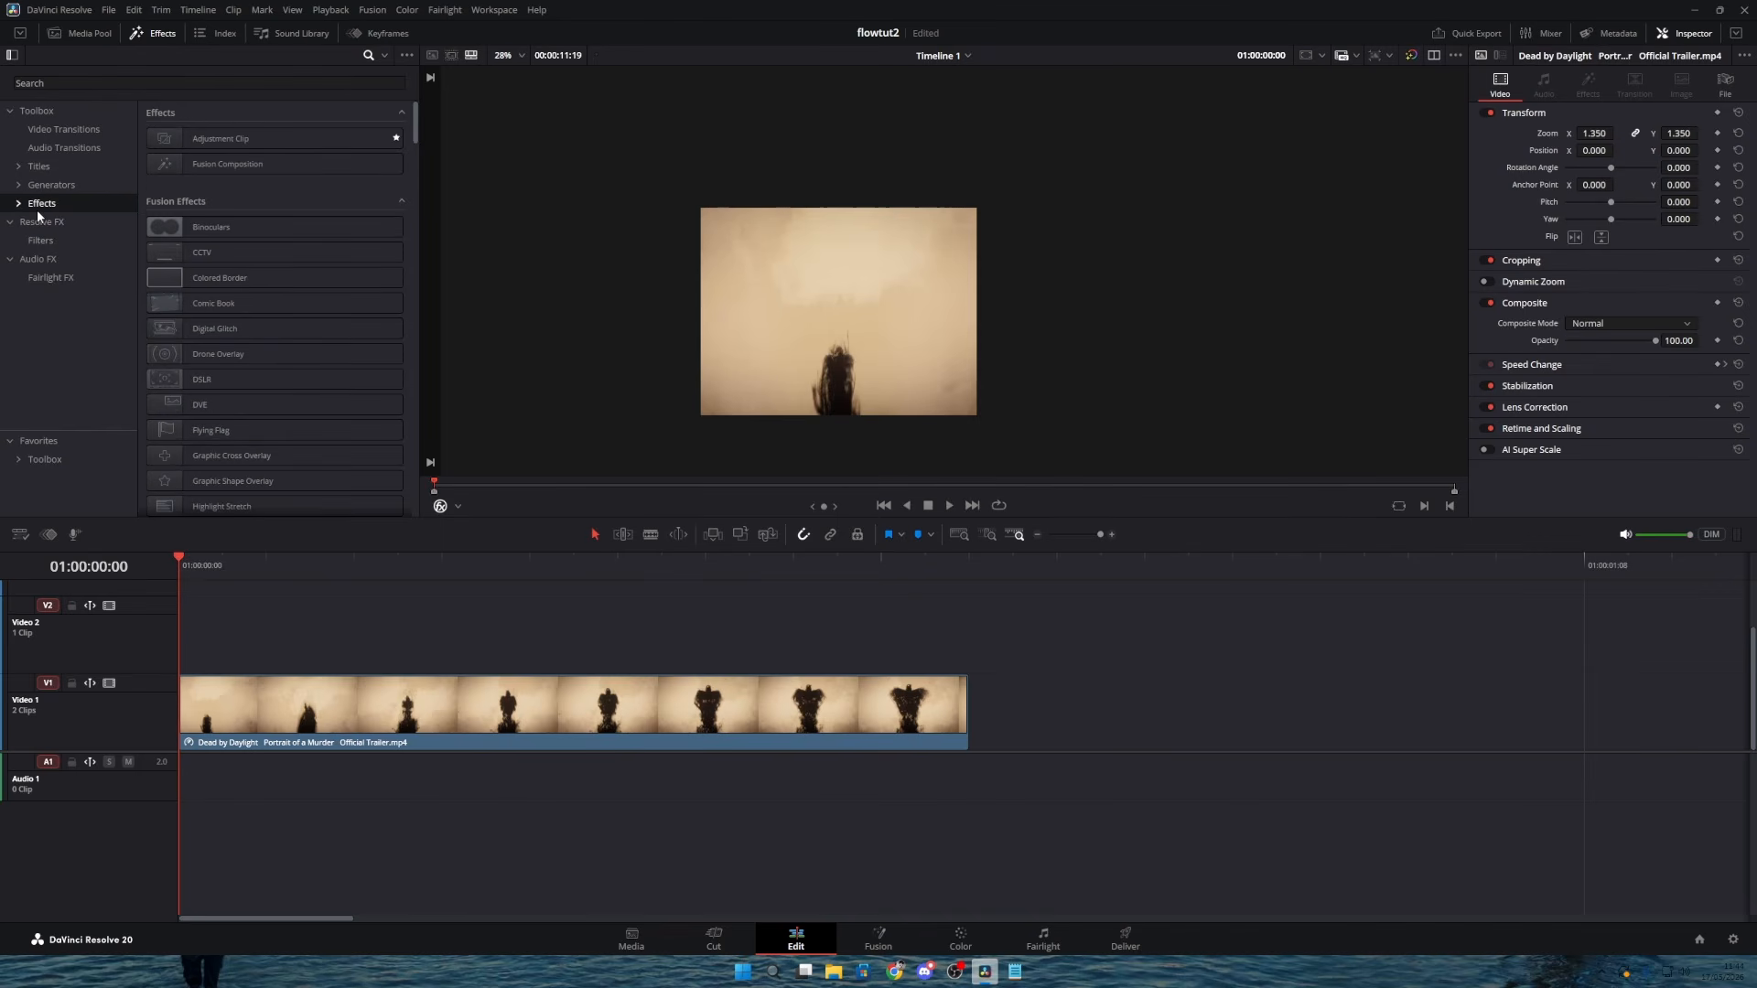
{"action": "left_click_drag", "start_coordinate": [275, 139], "coordinate": [658, 632]}
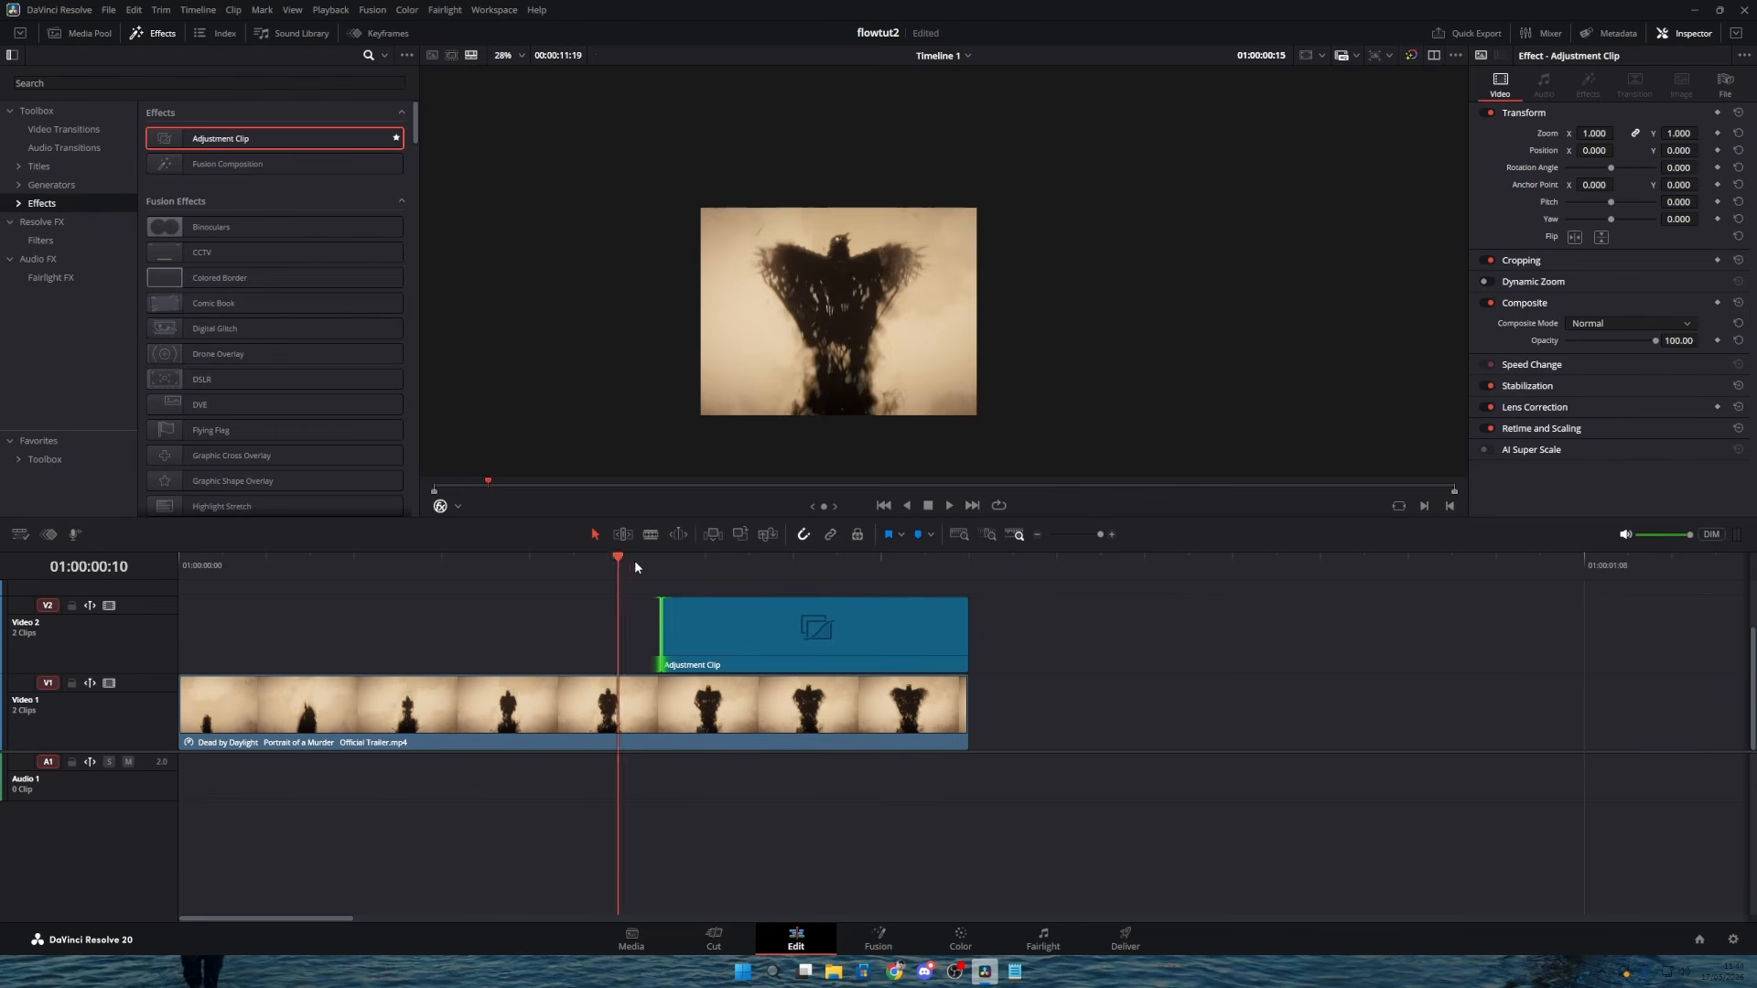
Step: Play back the end of the Dead by Daylight clip under the Adjustment Clip and save the project
{"action": "key", "text": "space"}
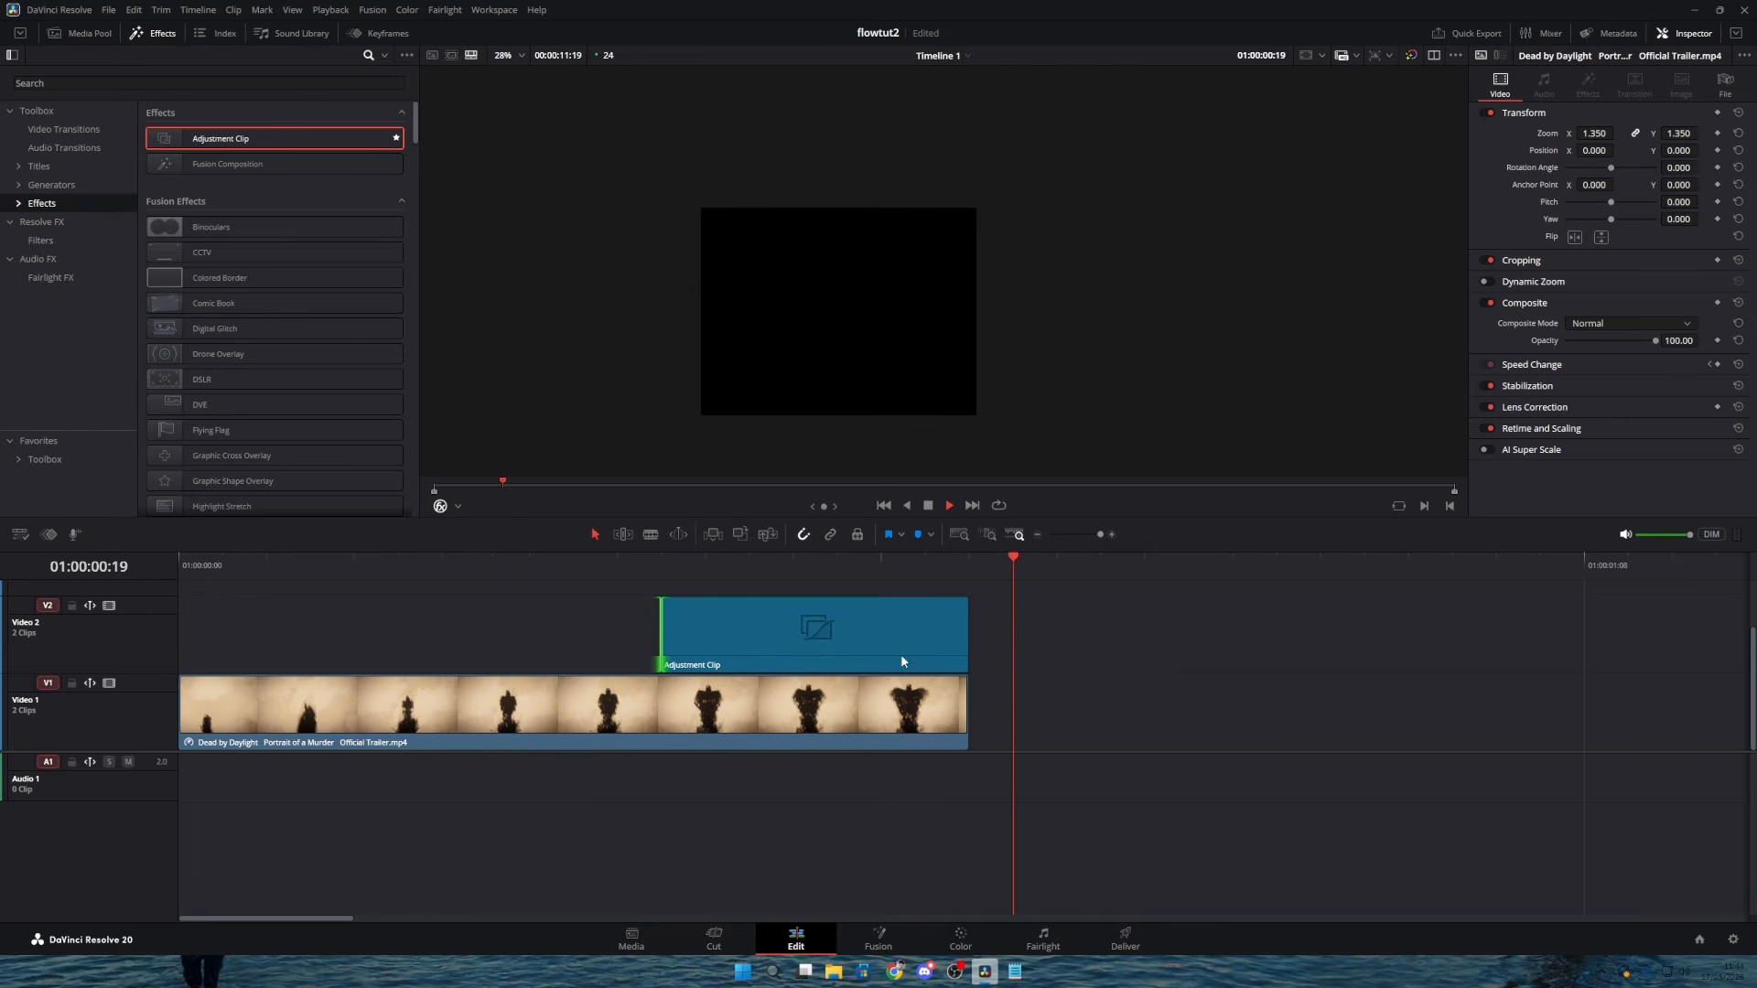
{"action": "left_click", "coordinate": [384, 565]}
{"action": "left_click", "coordinate": [938, 702]}
{"action": "key", "text": "space"}
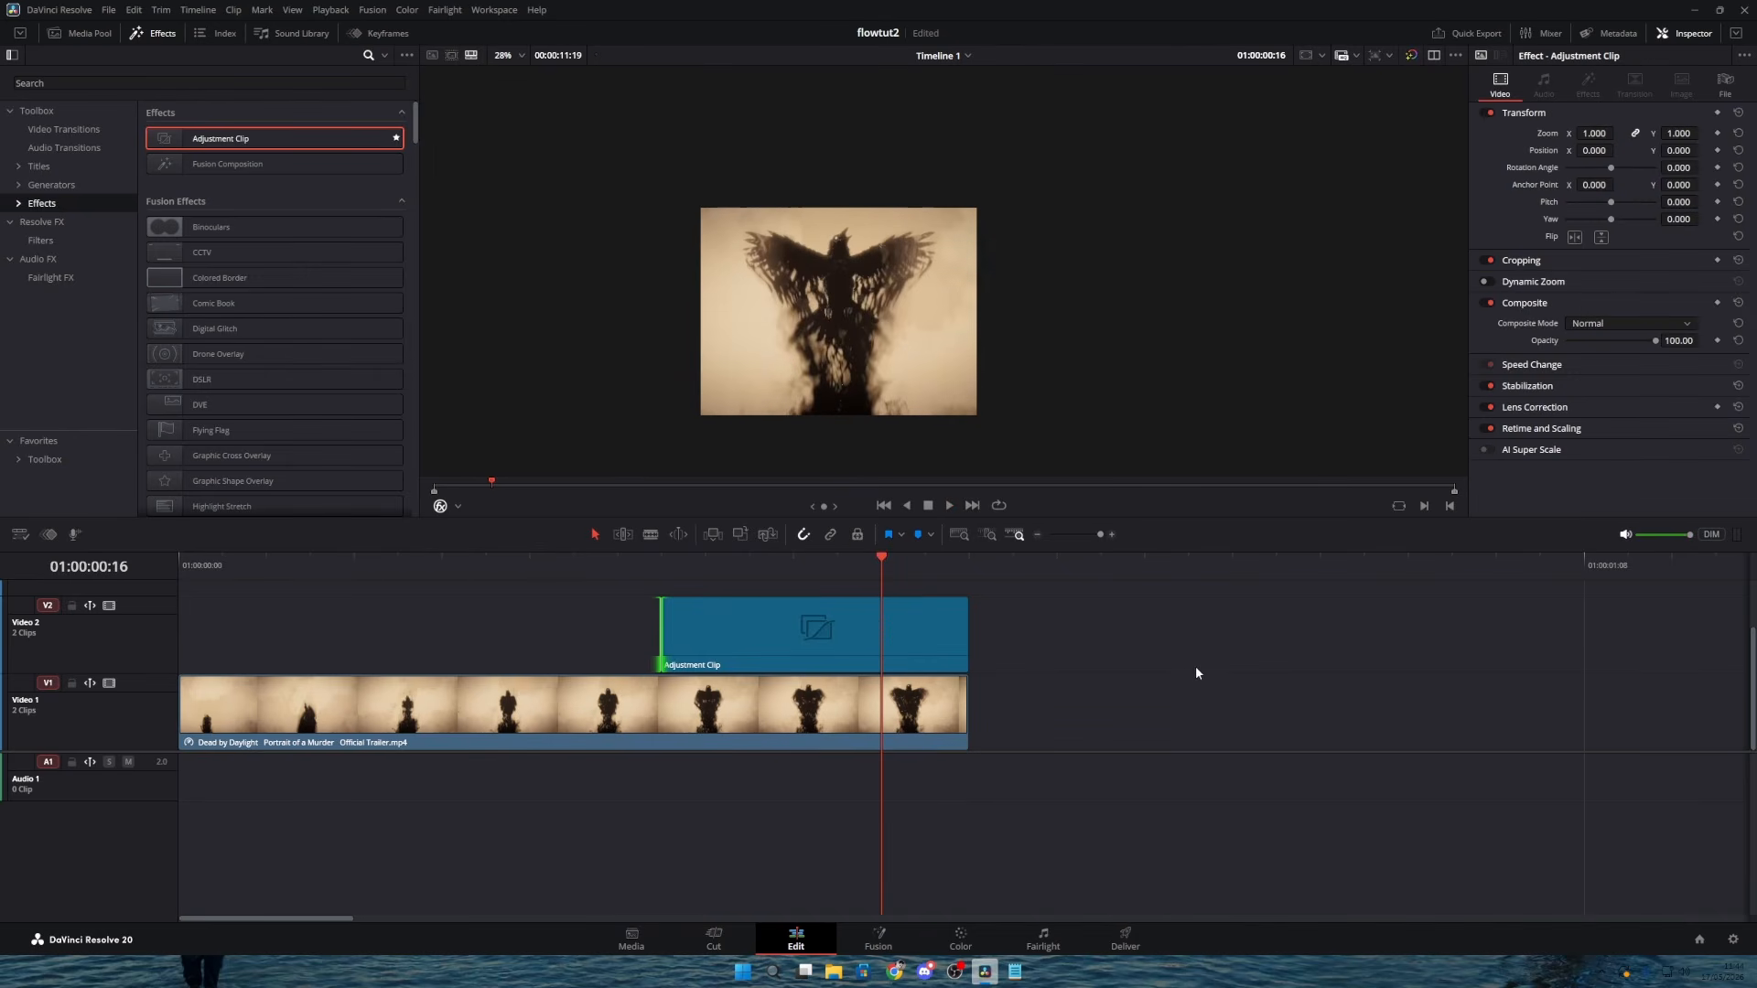
{"action": "key", "text": "ctrl+s"}
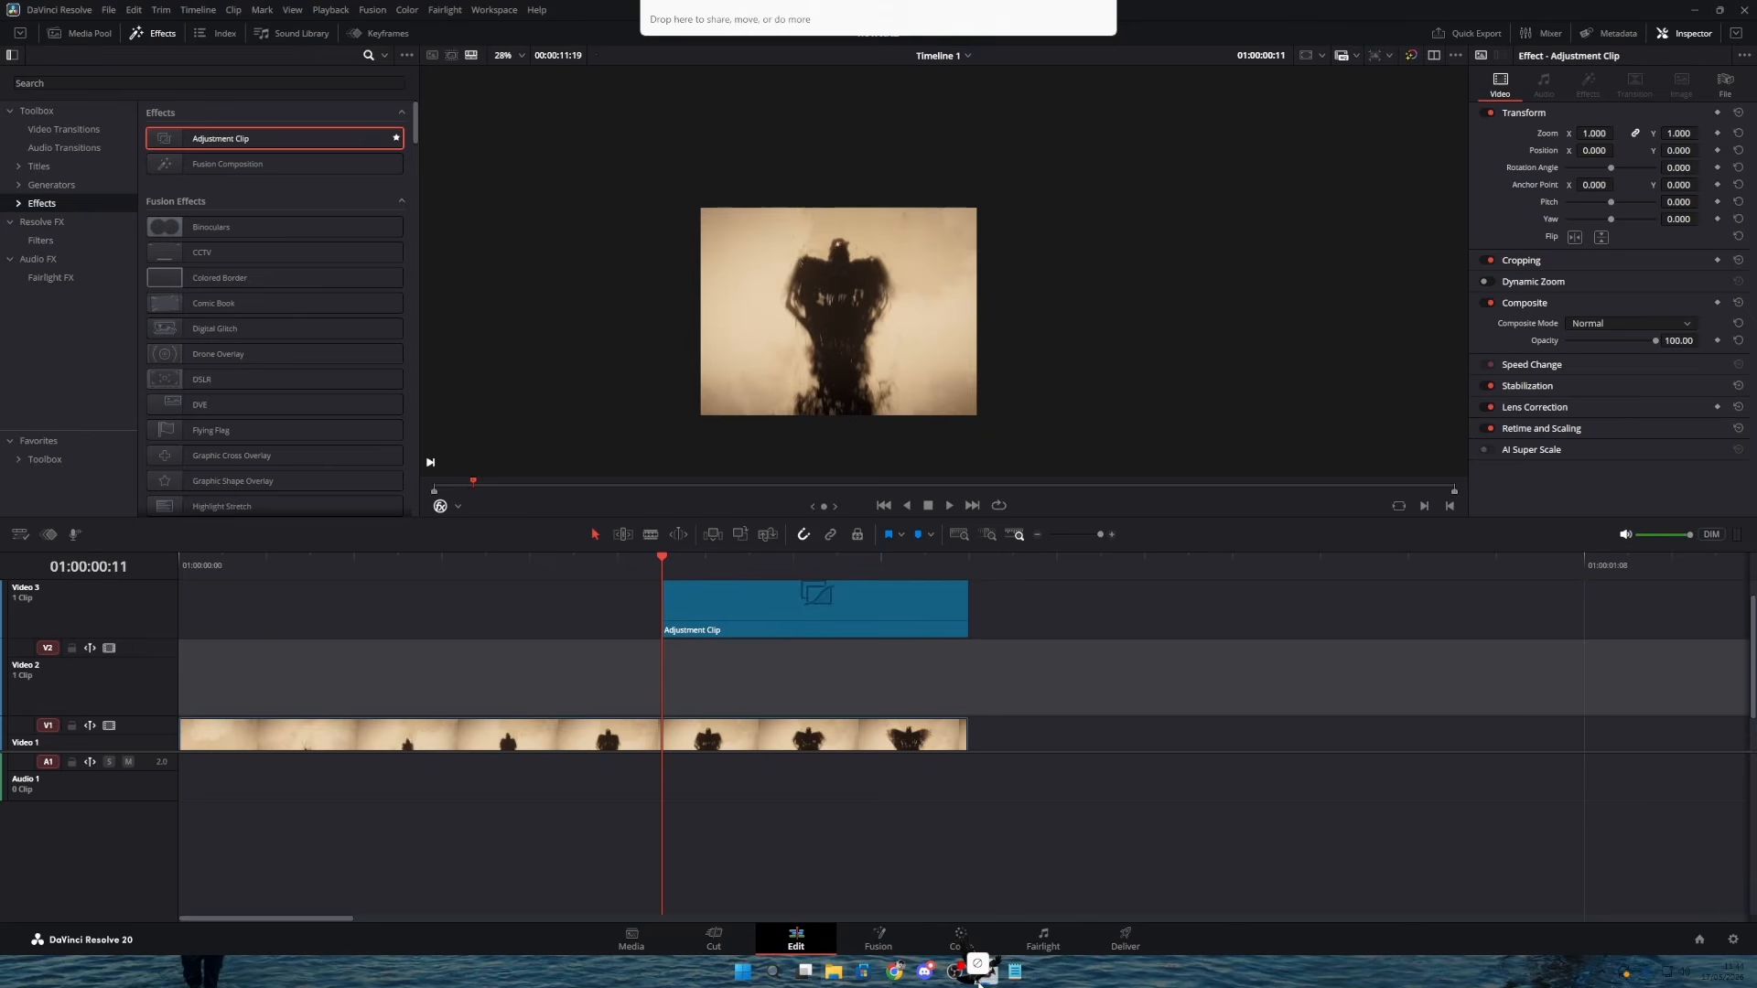
Step: Place the crow PNG on Video 2 at 01:00:00:11 and cut away the part past the Adjustment Clip's end
{"action": "left_click_drag", "start_coordinate": [979, 981], "coordinate": [696, 710]}
{"action": "left_click_drag", "start_coordinate": [666, 558], "coordinate": [979, 633]}
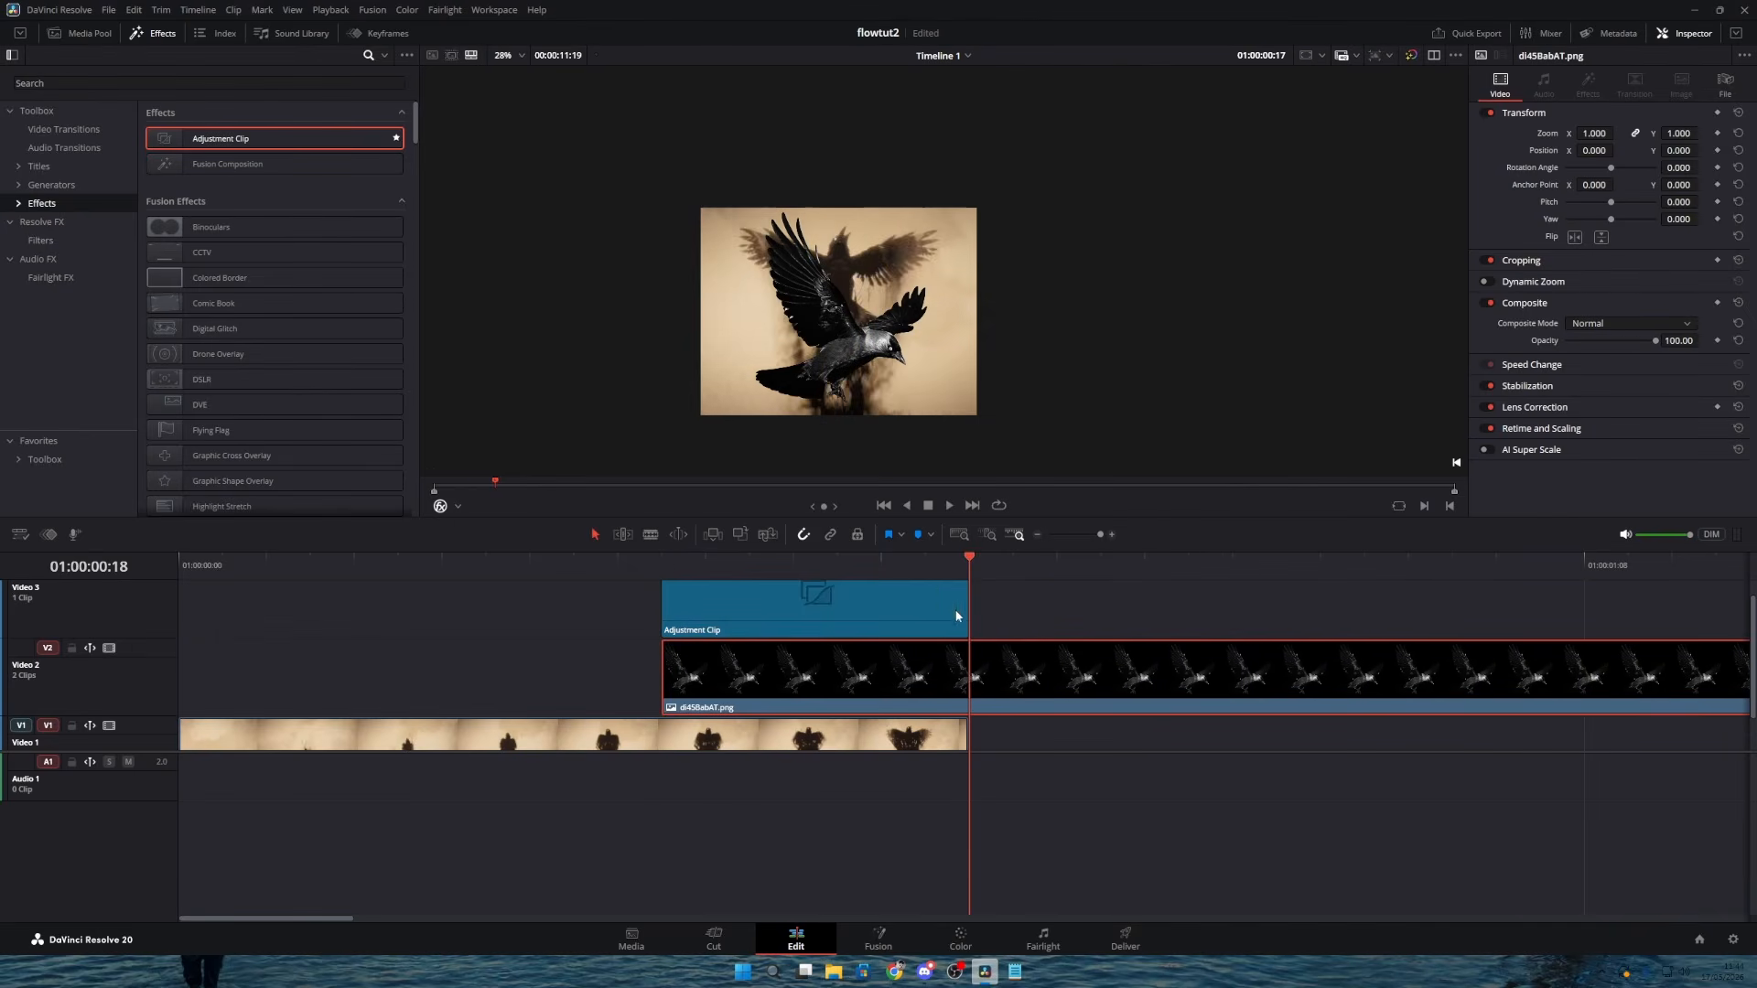
{"action": "key", "text": "ctrl+b"}
{"action": "left_click", "coordinate": [1071, 690]}
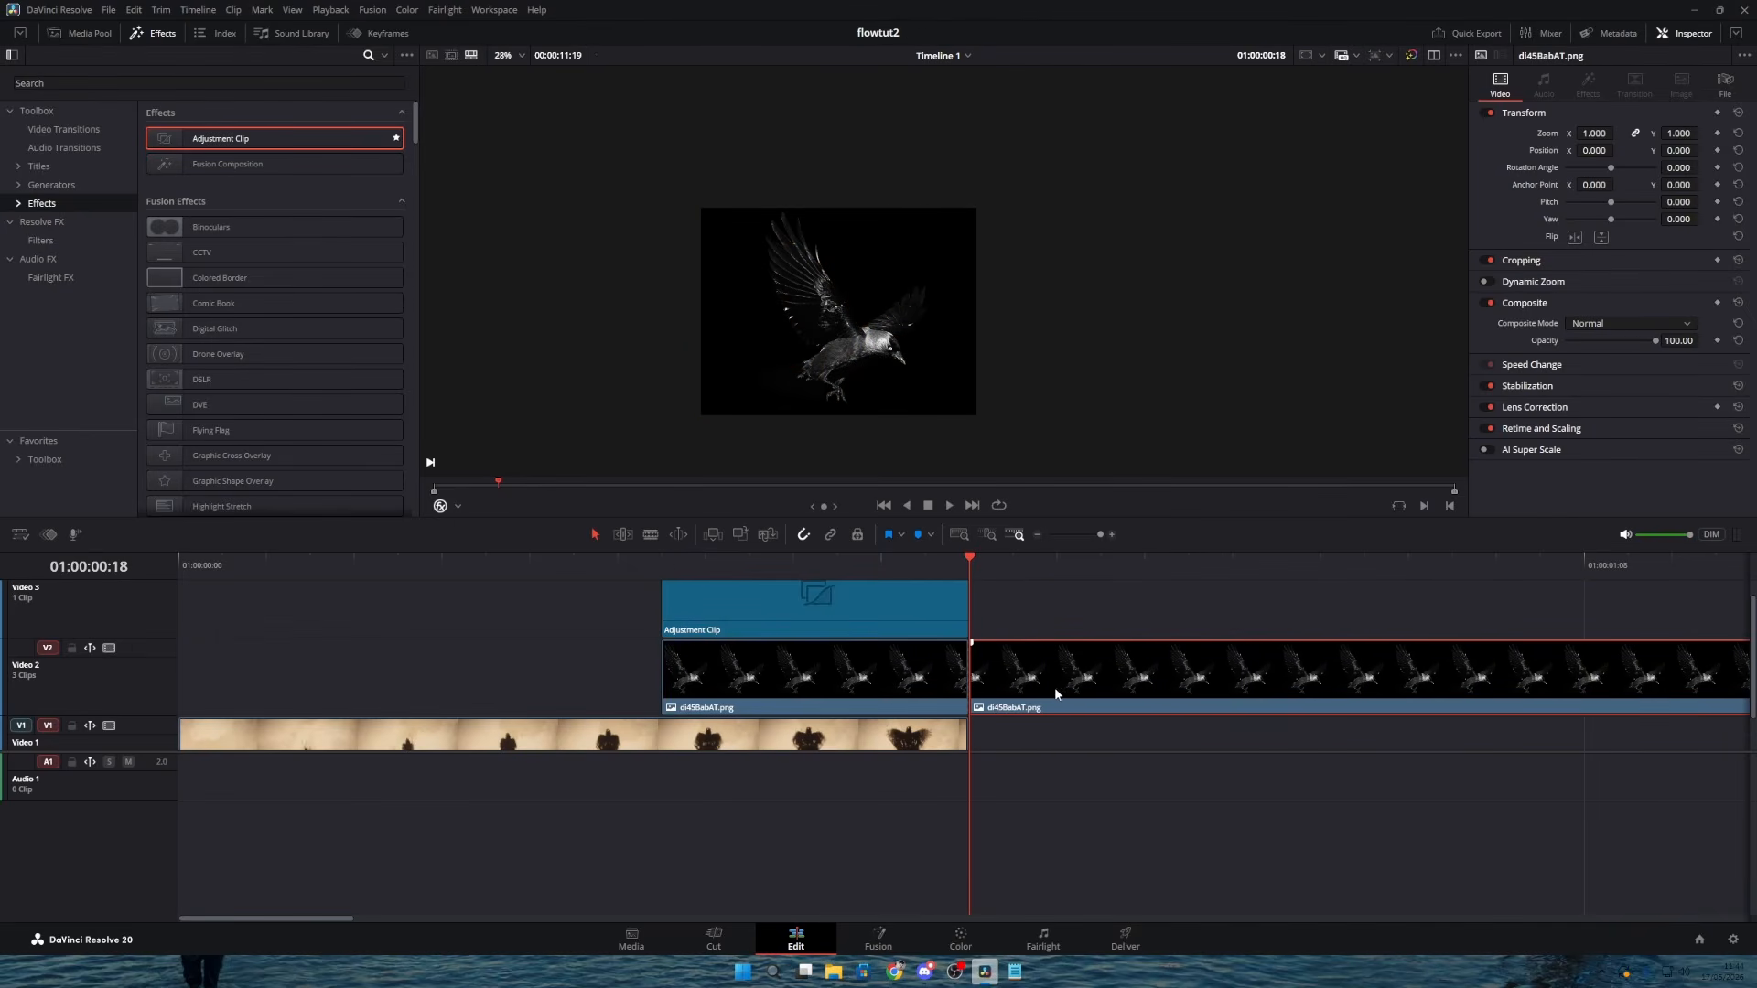
{"action": "key", "text": "BackSpace"}
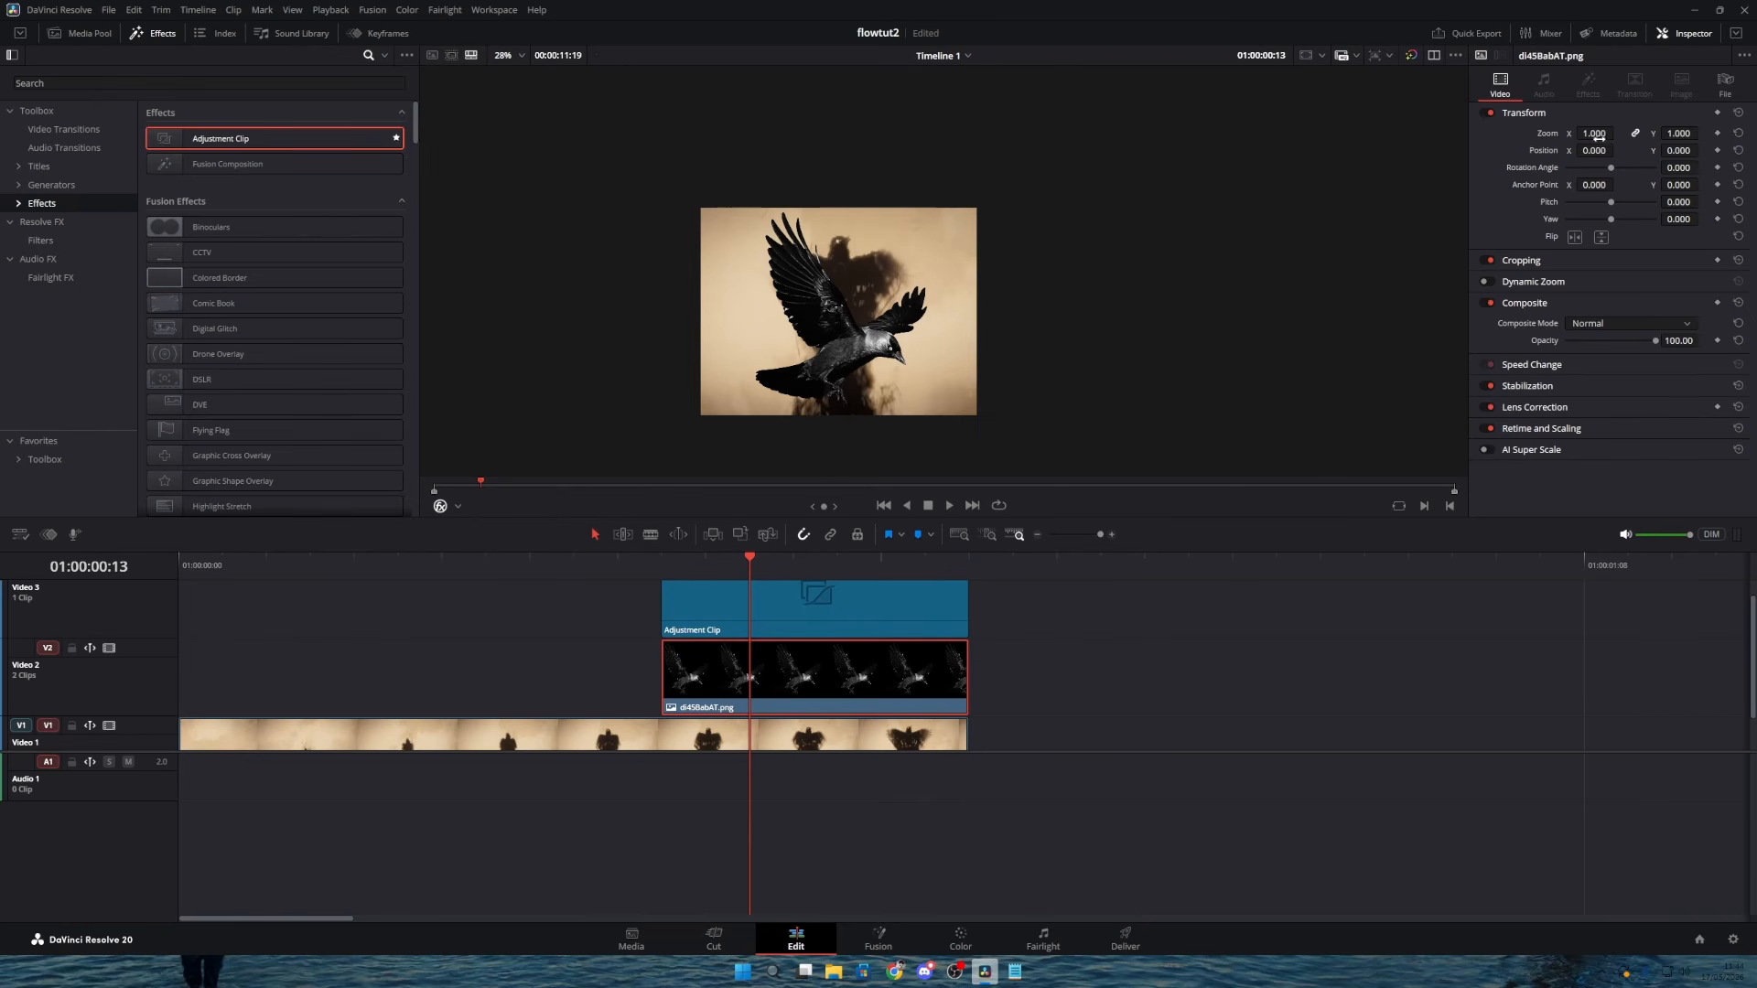
Step: Scale the crow image down to a zoom of about 0.5 and save the project
{"action": "left_click_drag", "start_coordinate": [1597, 135], "coordinate": [1553, 135]}
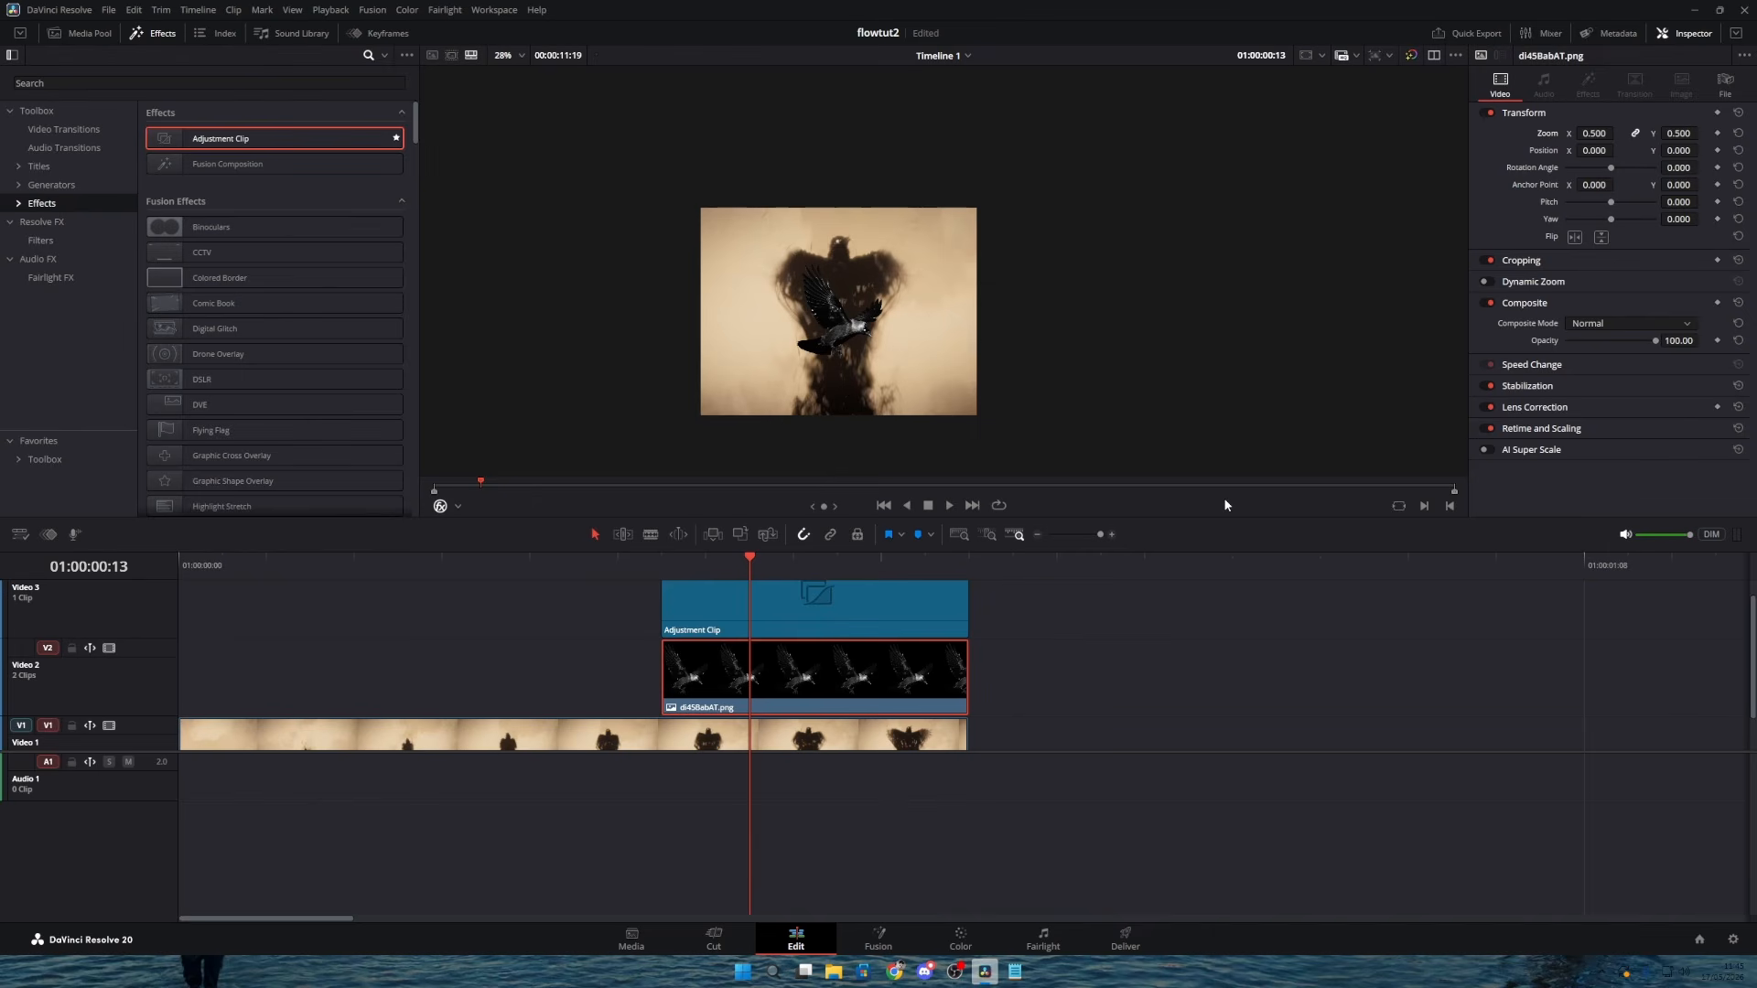
{"action": "key", "text": "ctrl+s"}
{"action": "left_click_drag", "start_coordinate": [1593, 134], "coordinate": [1618, 133]}
{"action": "left_click", "coordinate": [1029, 661]}
Step: Open the Adjustment Clip in Fusion and add a Polygon mask to MediaIn1, temporarily disabled
{"action": "left_click", "coordinate": [690, 598]}
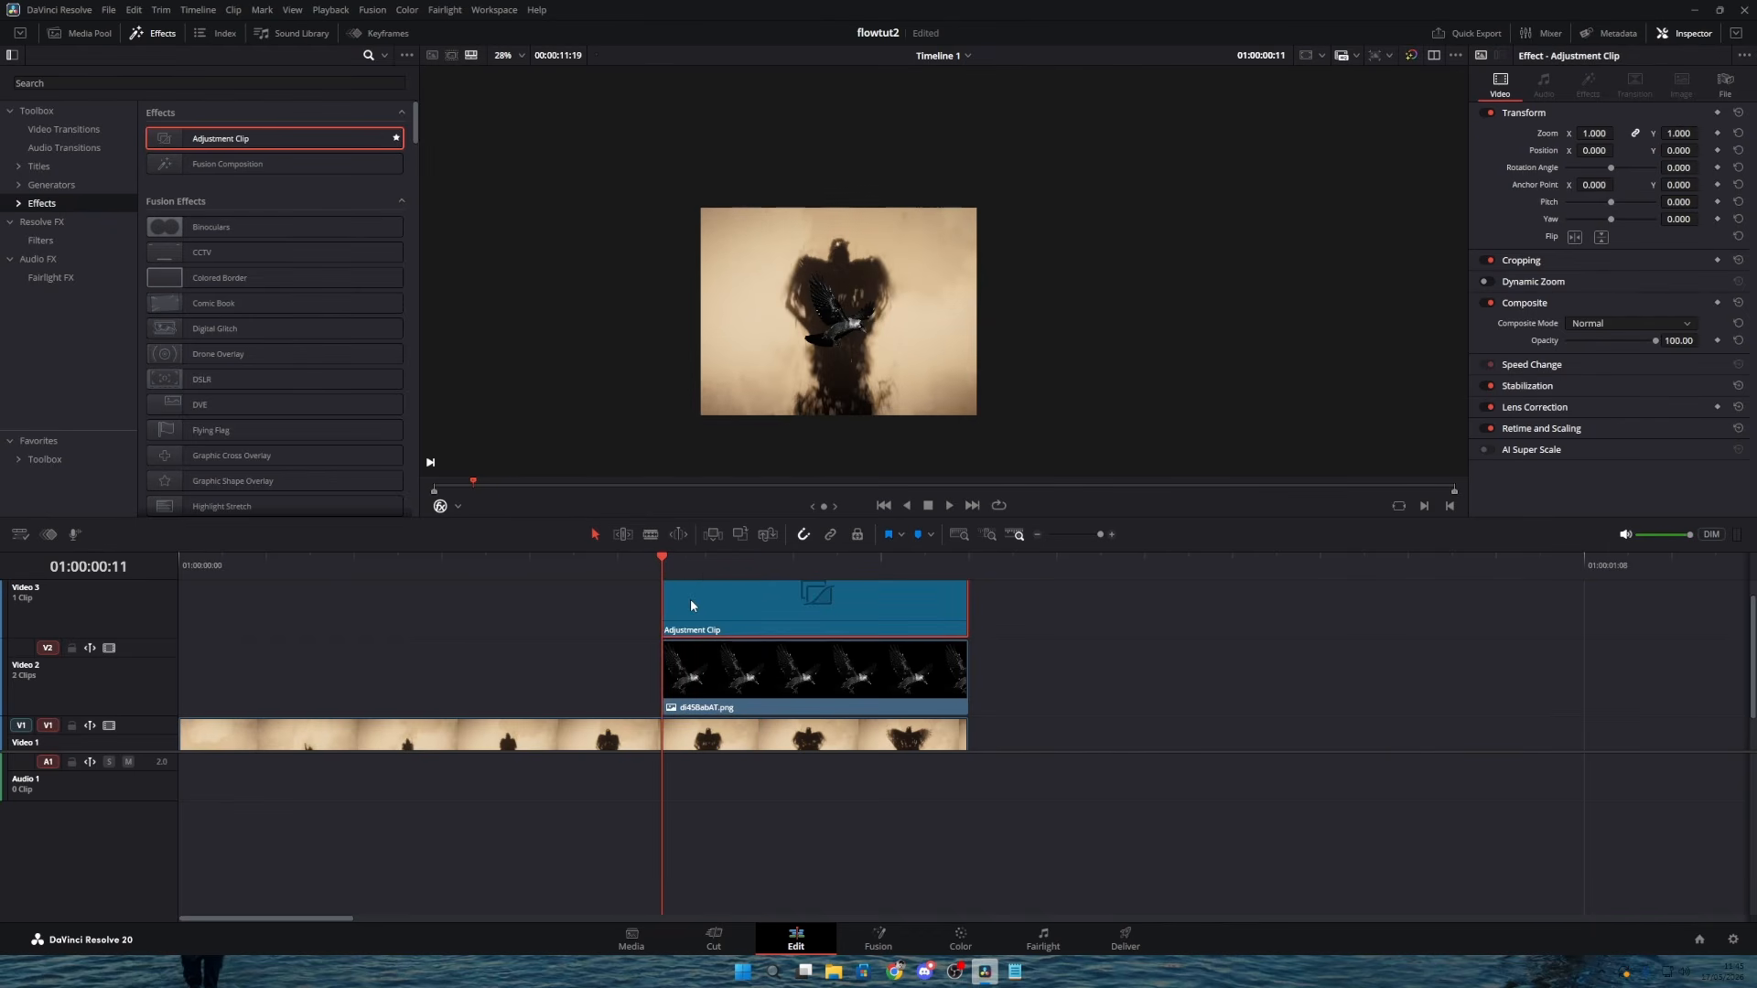
{"action": "right_click", "coordinate": [690, 599]}
{"action": "left_click", "coordinate": [773, 840]}
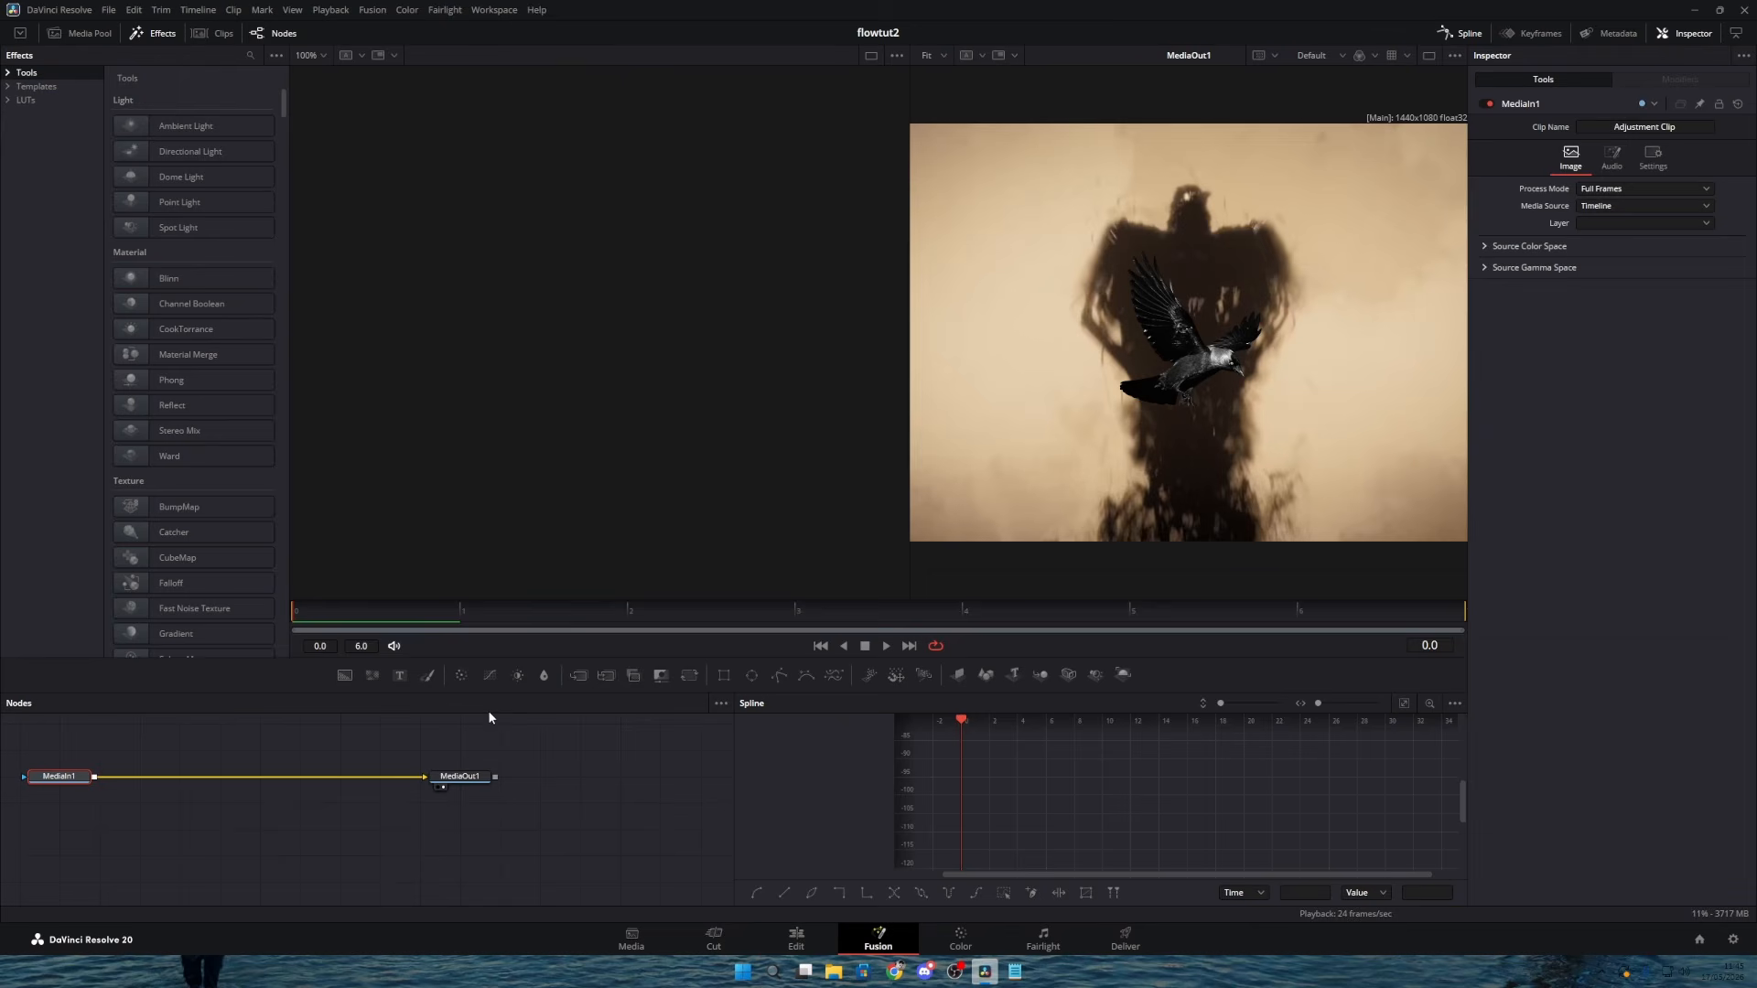
{"action": "left_click", "coordinate": [778, 674]}
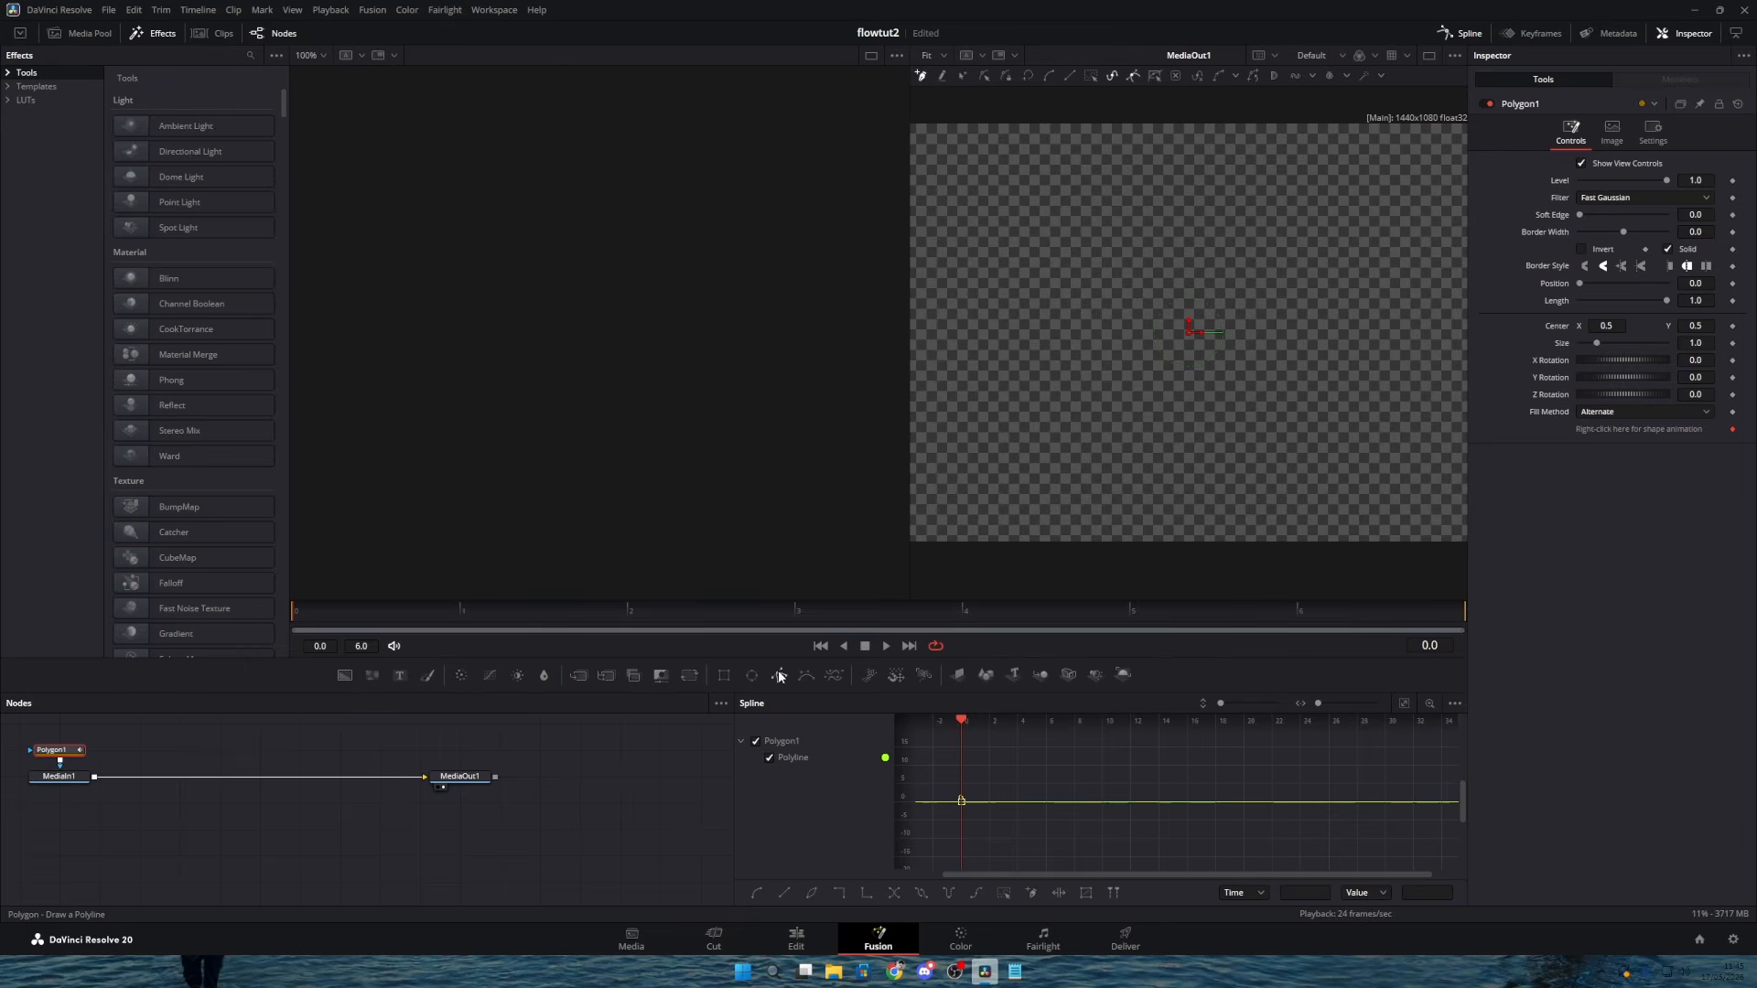
{"action": "left_click", "coordinate": [1486, 104]}
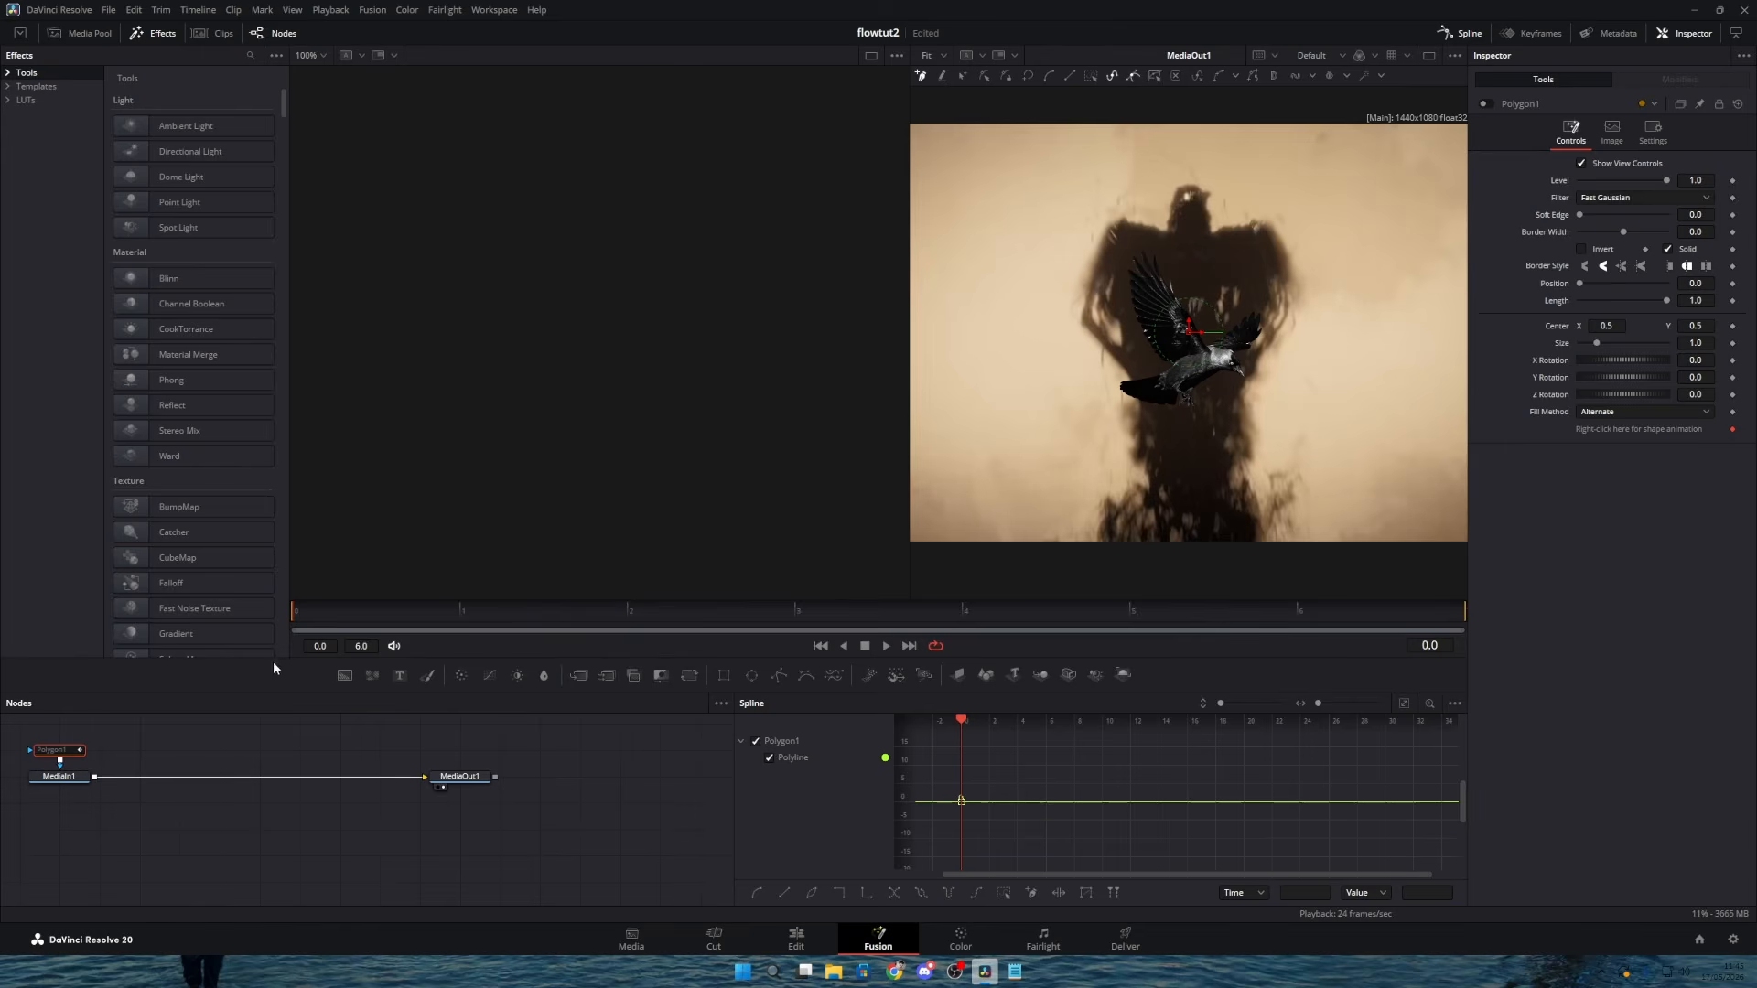
Step: Draw a closed polygon mask loosely around the edge of the whole picture at frame 0
{"action": "scroll", "coordinate": [1039, 222], "scroll_direction": "down", "scroll_amount": 1}
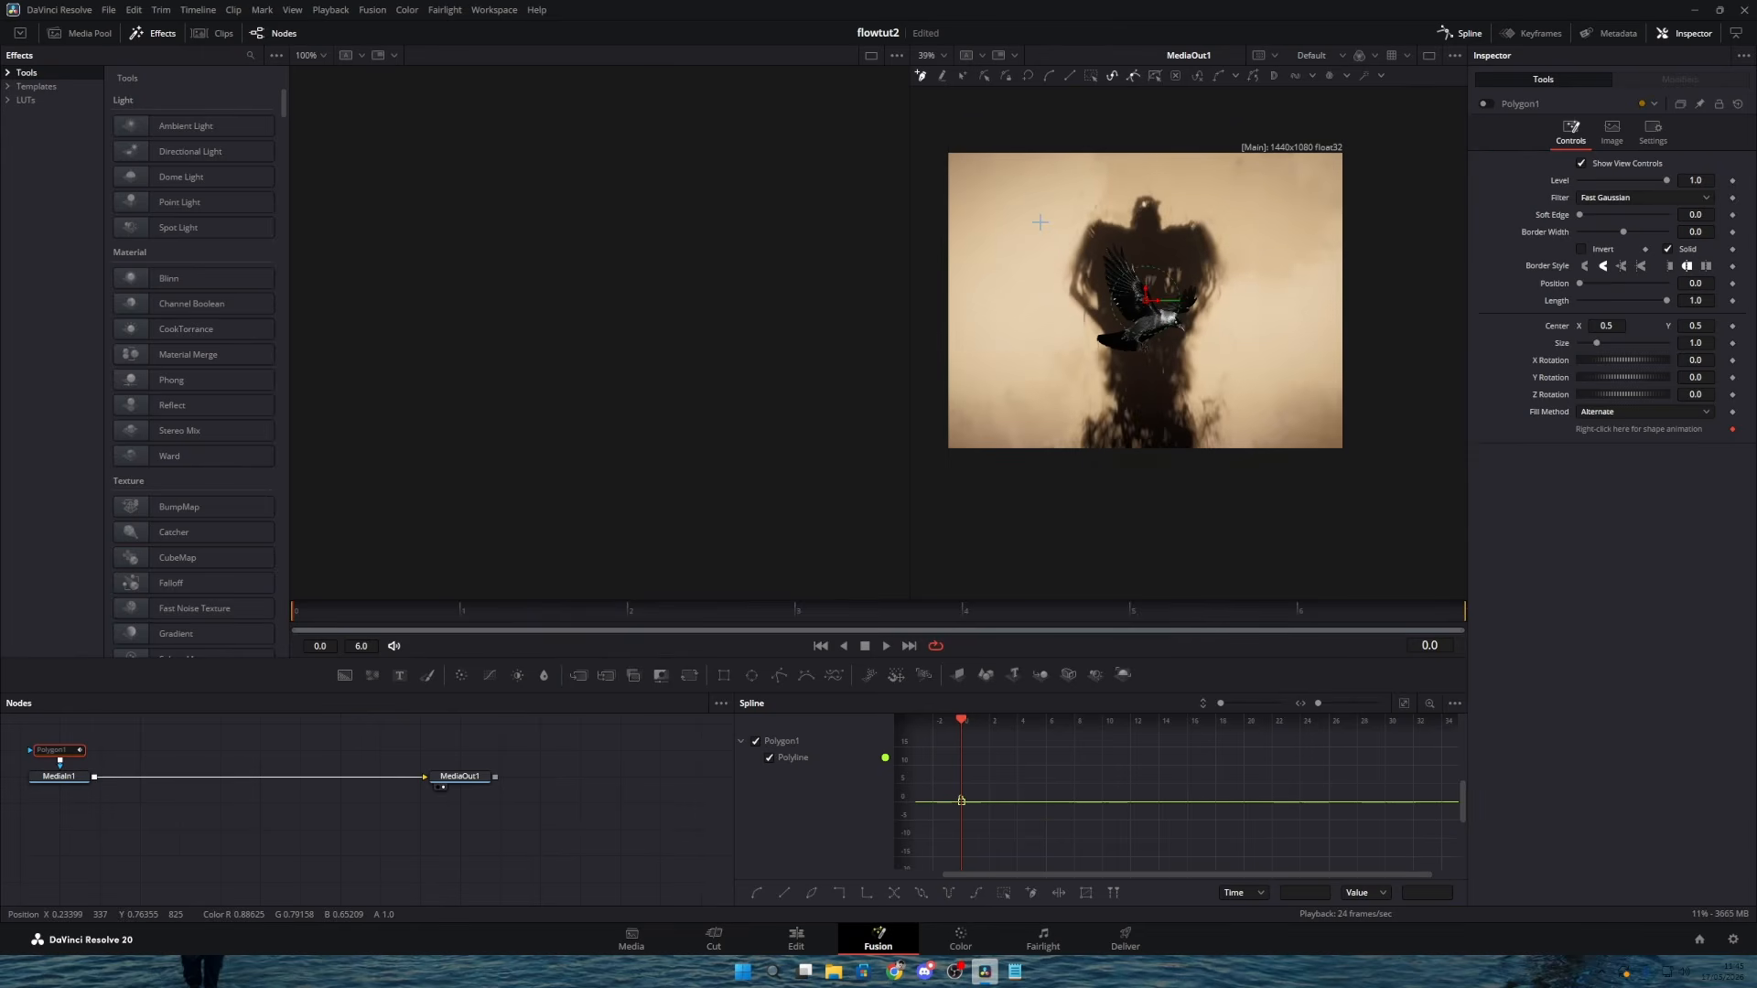
{"action": "left_click", "coordinate": [948, 190]}
{"action": "left_click", "coordinate": [1075, 154]}
{"action": "left_click", "coordinate": [1198, 164]}
{"action": "left_click", "coordinate": [1265, 162]}
{"action": "left_click", "coordinate": [1301, 202]}
{"action": "left_click", "coordinate": [1348, 238]}
{"action": "left_click", "coordinate": [1349, 276]}
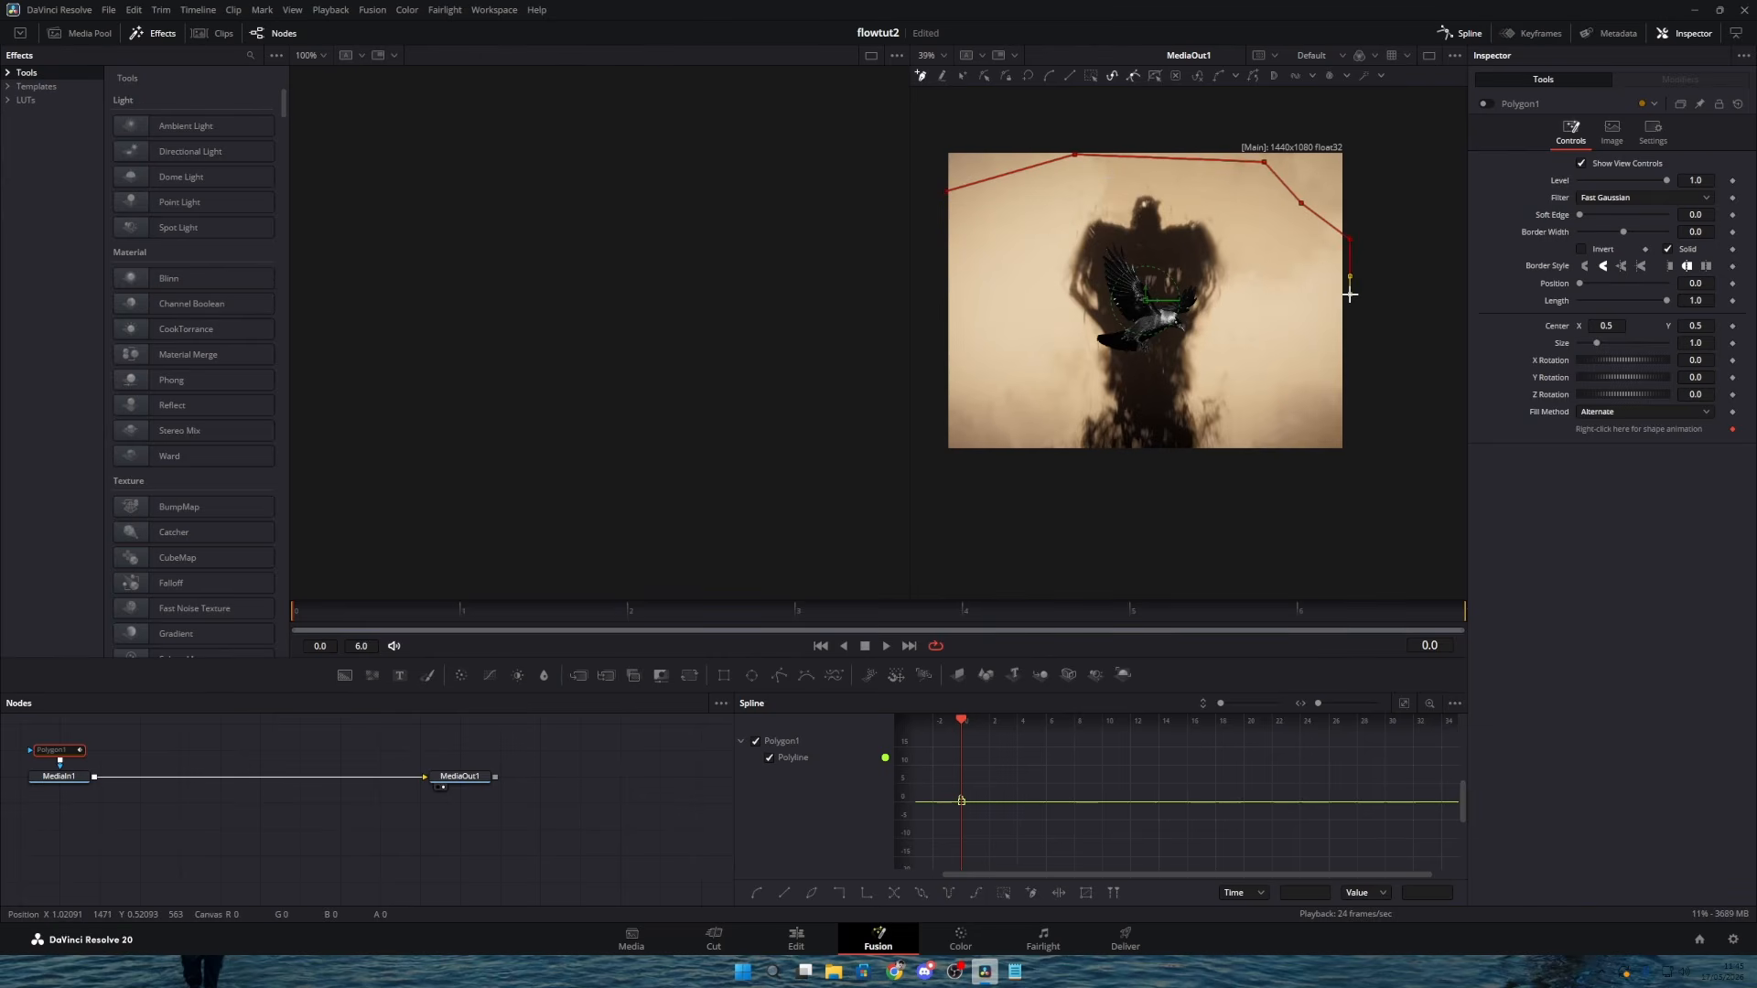
{"action": "left_click", "coordinate": [1300, 395]}
{"action": "left_click", "coordinate": [1261, 440]}
{"action": "left_click", "coordinate": [1092, 425]}
{"action": "left_click", "coordinate": [1021, 420]}
{"action": "left_click", "coordinate": [979, 418]}
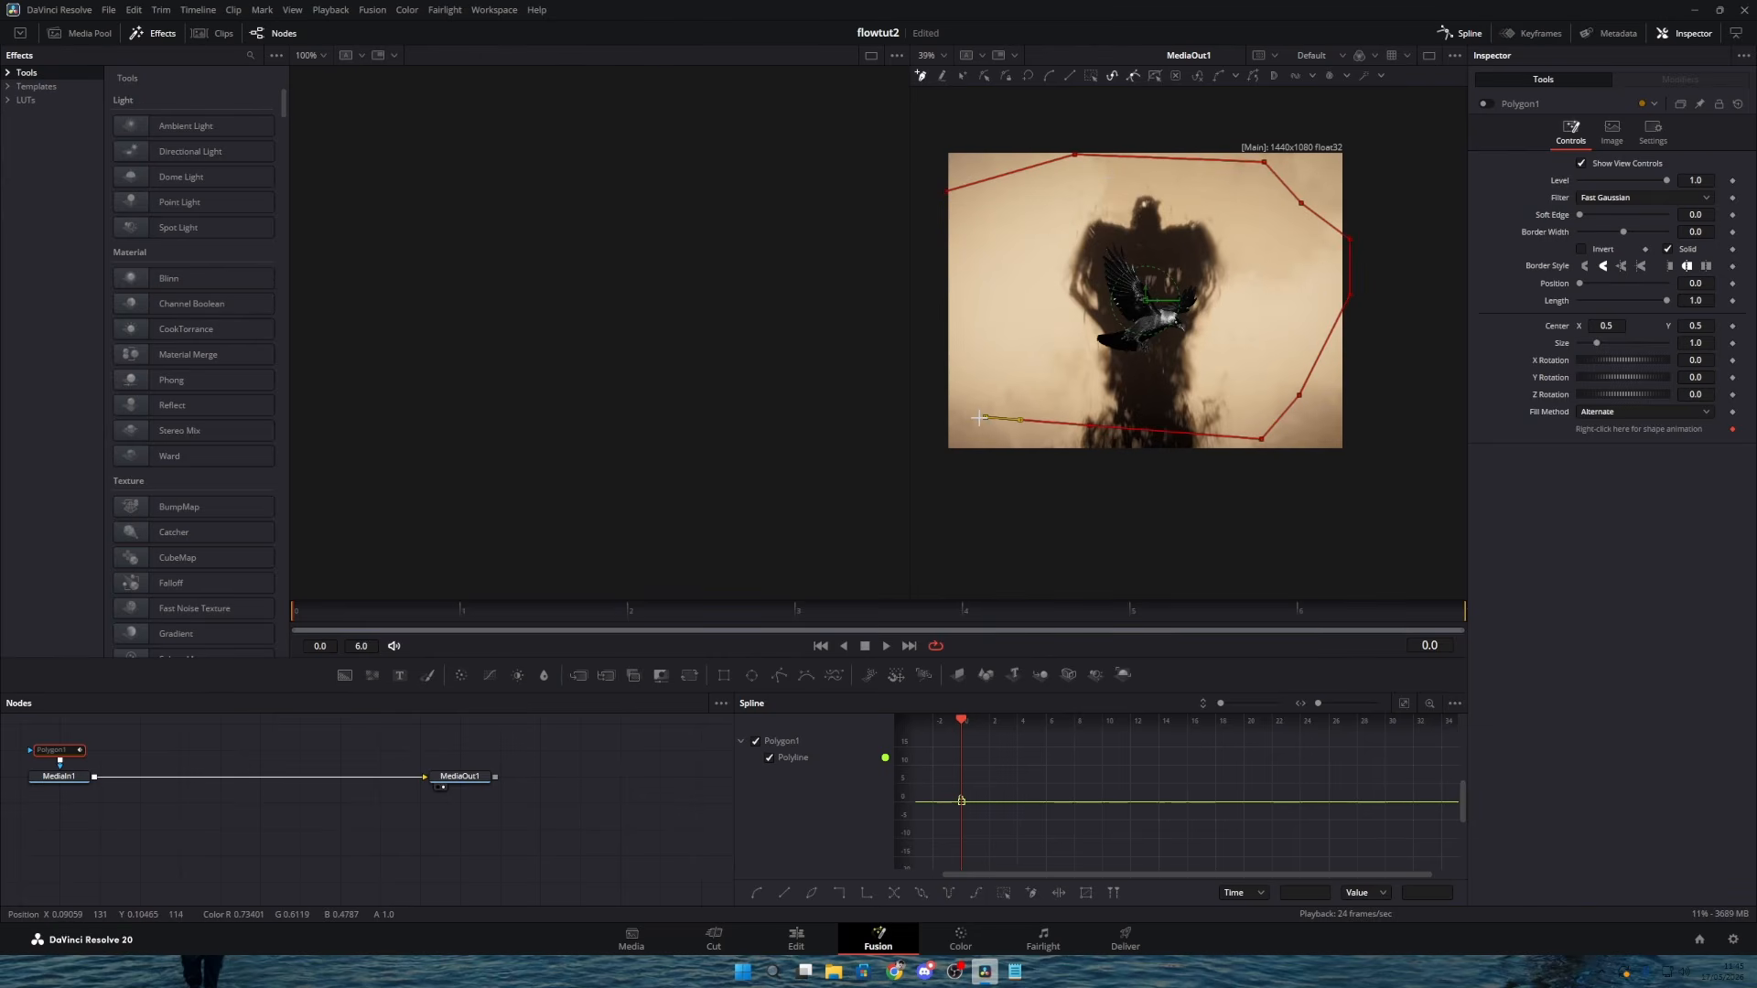
{"action": "left_click", "coordinate": [956, 383]}
{"action": "left_click", "coordinate": [942, 367]}
{"action": "left_click", "coordinate": [947, 192]}
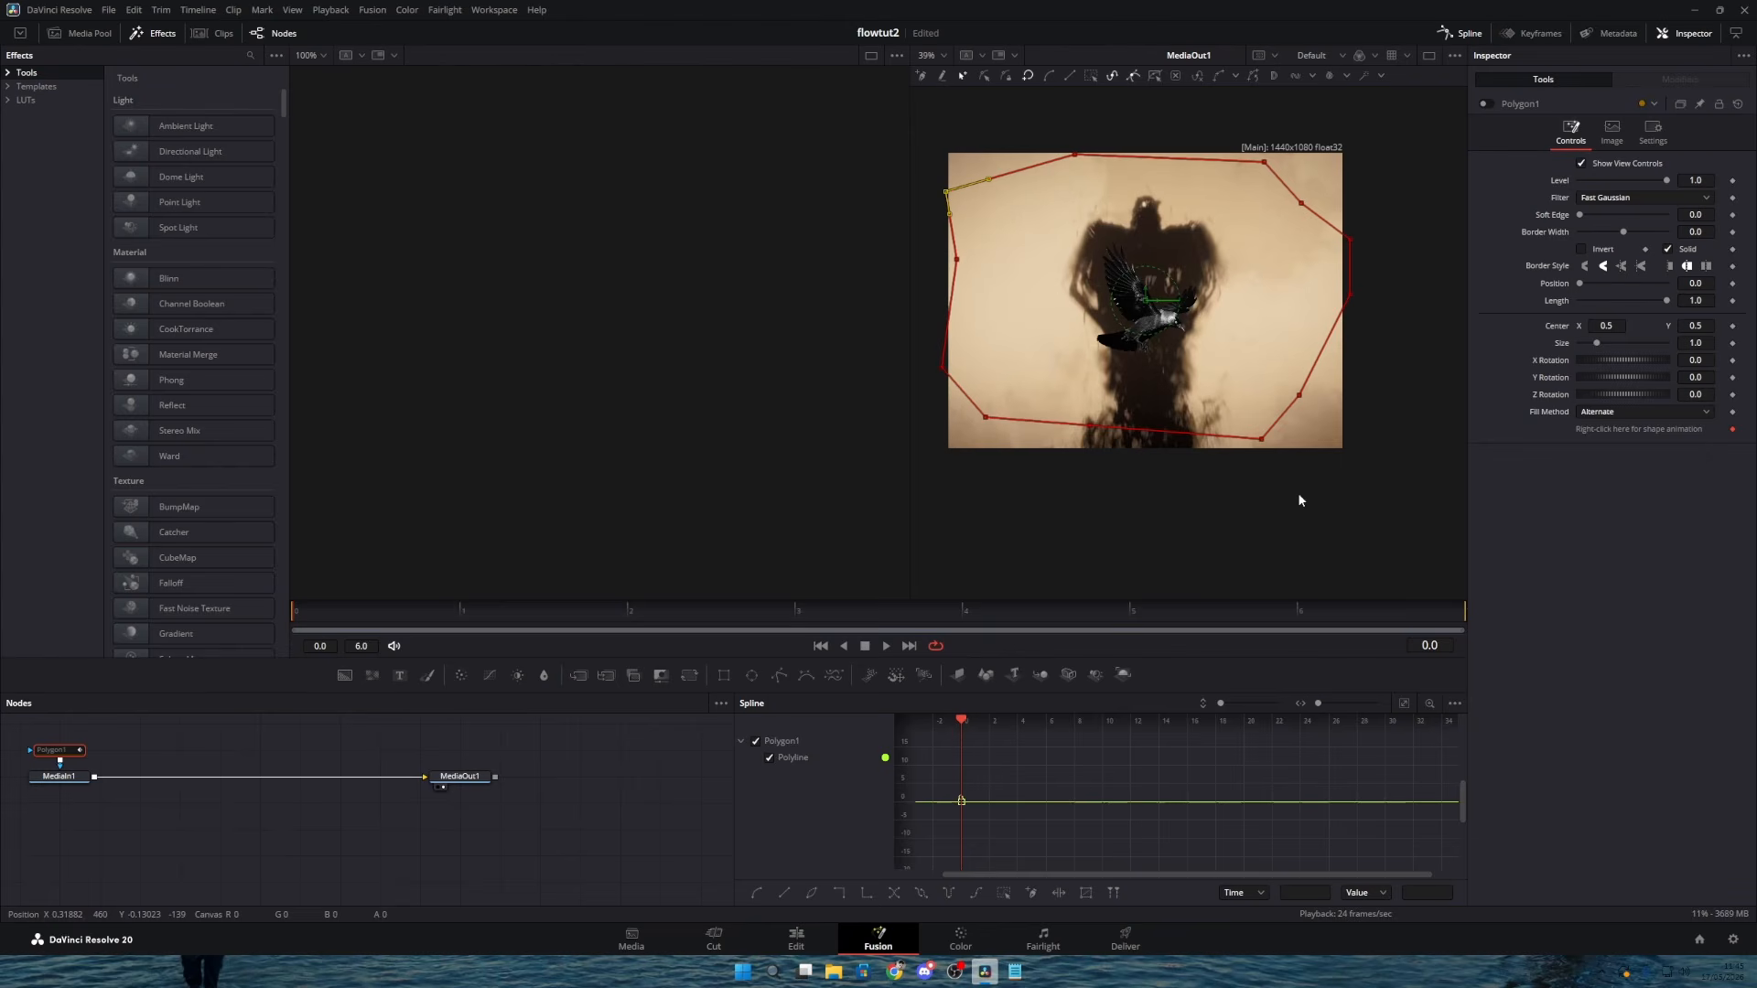
Step: At frame 1, pull the mask's upper-left, lower and right-hand points slightly inward
{"action": "left_click", "coordinate": [490, 621]}
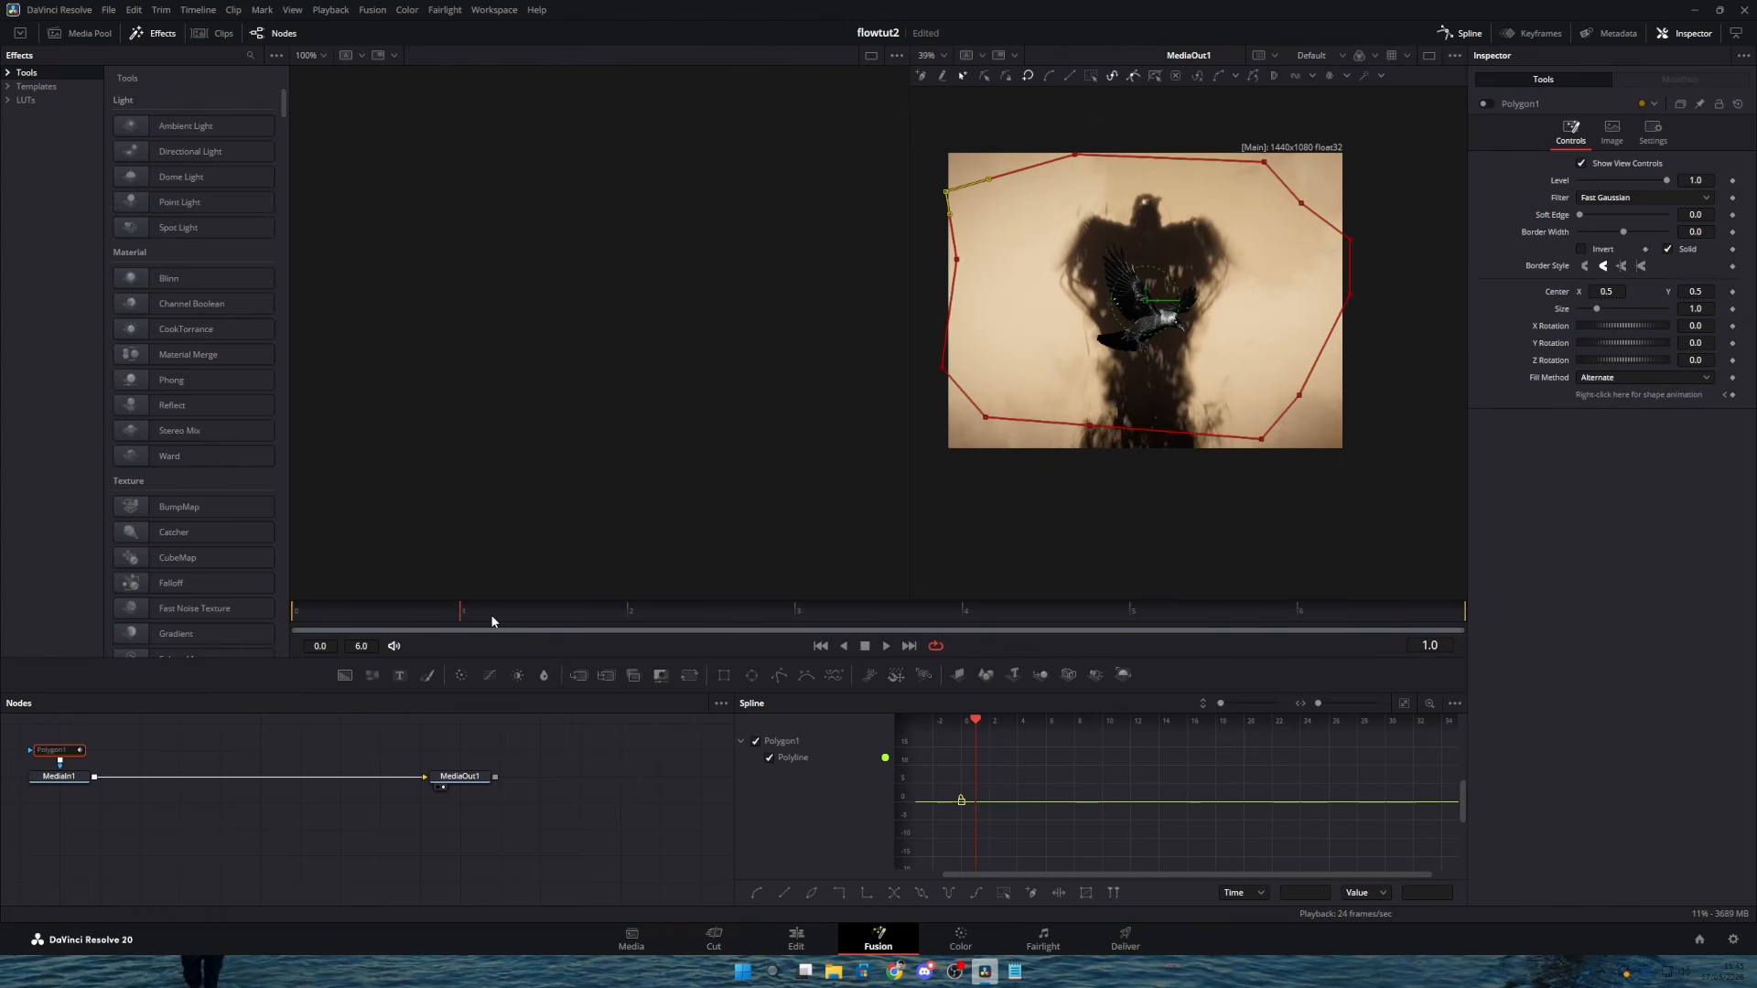
{"action": "left_click_drag", "start_coordinate": [947, 193], "coordinate": [975, 205]}
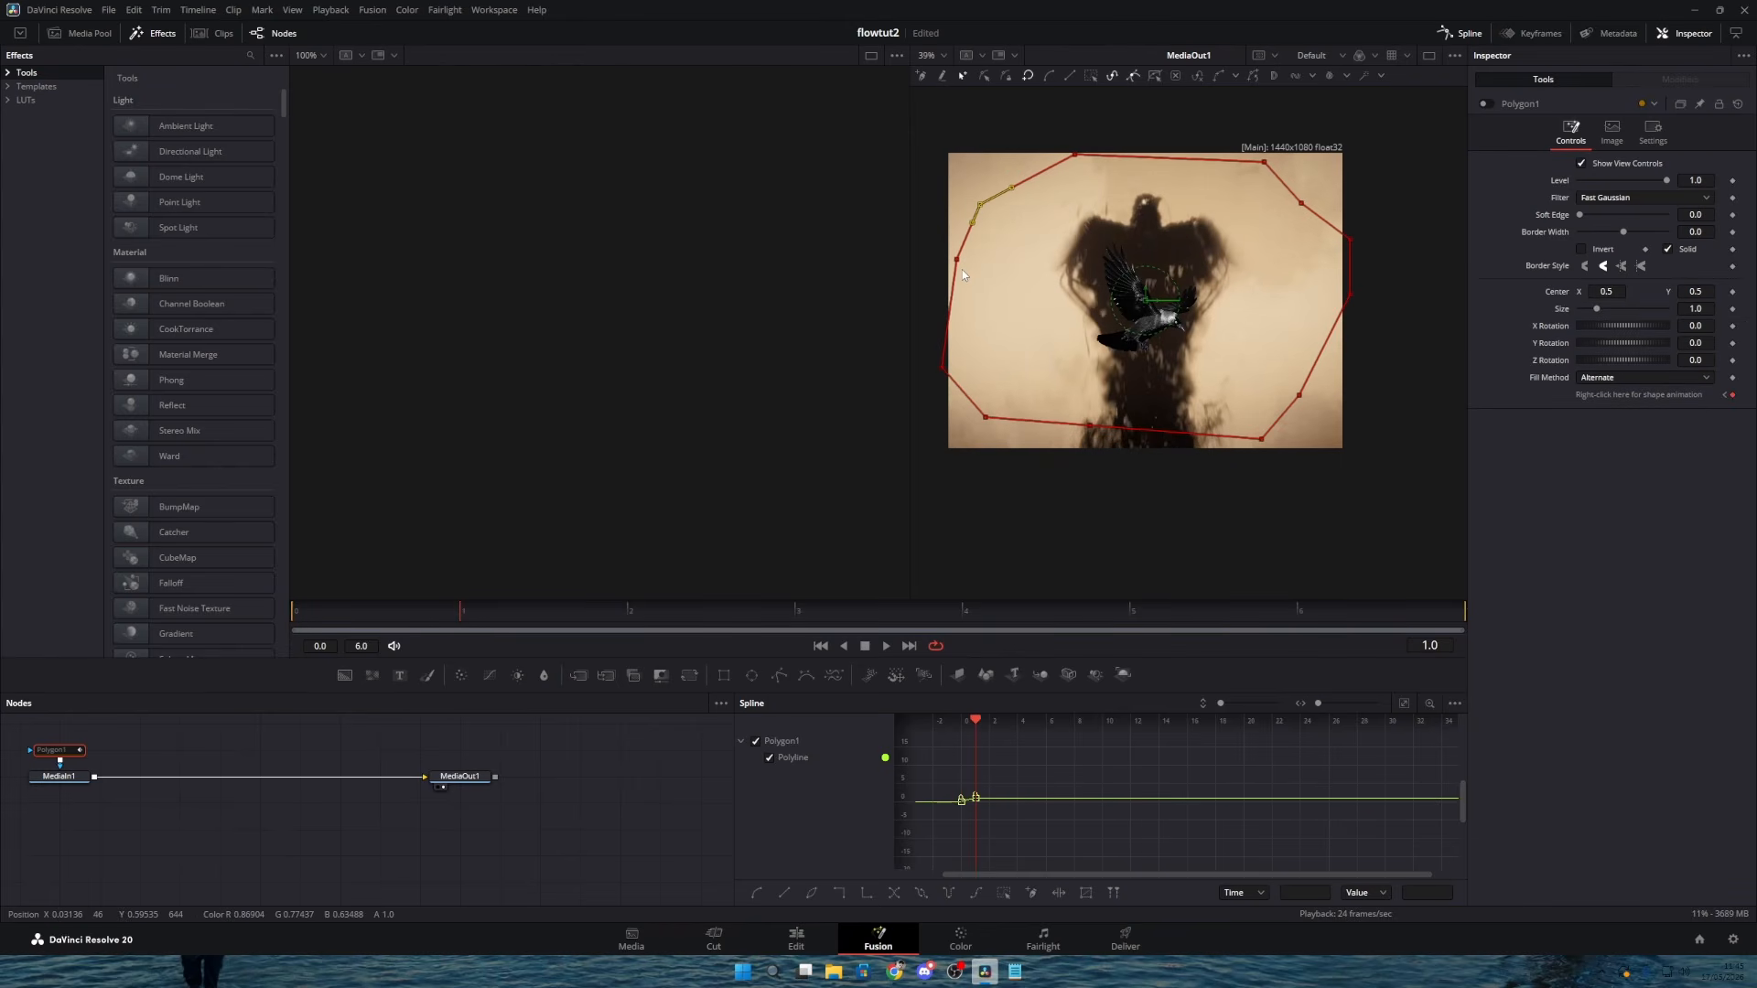
{"action": "left_click_drag", "start_coordinate": [943, 368], "coordinate": [1029, 392]}
{"action": "left_click_drag", "start_coordinate": [1260, 439], "coordinate": [1288, 384]}
{"action": "left_click_drag", "start_coordinate": [1350, 294], "coordinate": [1313, 296]}
{"action": "left_click_drag", "start_coordinate": [1349, 240], "coordinate": [1298, 236]}
{"action": "left_click_drag", "start_coordinate": [1264, 162], "coordinate": [1251, 179]}
Step: At frame 2, move the mask's left, top and bottom points further in toward the crow
{"action": "left_click", "coordinate": [632, 606]}
{"action": "left_click_drag", "start_coordinate": [980, 204], "coordinate": [1012, 216]}
{"action": "left_click_drag", "start_coordinate": [951, 347], "coordinate": [993, 265]}
{"action": "left_click_drag", "start_coordinate": [1030, 385], "coordinate": [1067, 365]}
{"action": "left_click_drag", "start_coordinate": [1090, 425], "coordinate": [1126, 391]}
{"action": "left_click_drag", "start_coordinate": [1248, 430], "coordinate": [1276, 366]}
{"action": "left_click_drag", "start_coordinate": [1075, 155], "coordinate": [1091, 180]}
{"action": "left_click_drag", "start_coordinate": [1252, 179], "coordinate": [1226, 187]}
Step: At frame 3, tighten the mask's left side and upper edge toward the crow
{"action": "left_click", "coordinate": [795, 606]}
{"action": "left_click_drag", "start_coordinate": [992, 265], "coordinate": [1043, 231]}
{"action": "left_click_drag", "start_coordinate": [1091, 181], "coordinate": [1103, 205]}
{"action": "left_click_drag", "start_coordinate": [1066, 365], "coordinate": [1067, 335]}
Step: At frame 4, bring the mask's right, top, left and bottom points closer to the crow
{"action": "key", "text": "Right"}
{"action": "left_click_drag", "start_coordinate": [1274, 366], "coordinate": [1231, 352]}
{"action": "left_click_drag", "start_coordinate": [1301, 204], "coordinate": [1250, 226]}
{"action": "left_click_drag", "start_coordinate": [1102, 205], "coordinate": [1157, 225]}
{"action": "left_click_drag", "start_coordinate": [1016, 321], "coordinate": [1064, 301]}
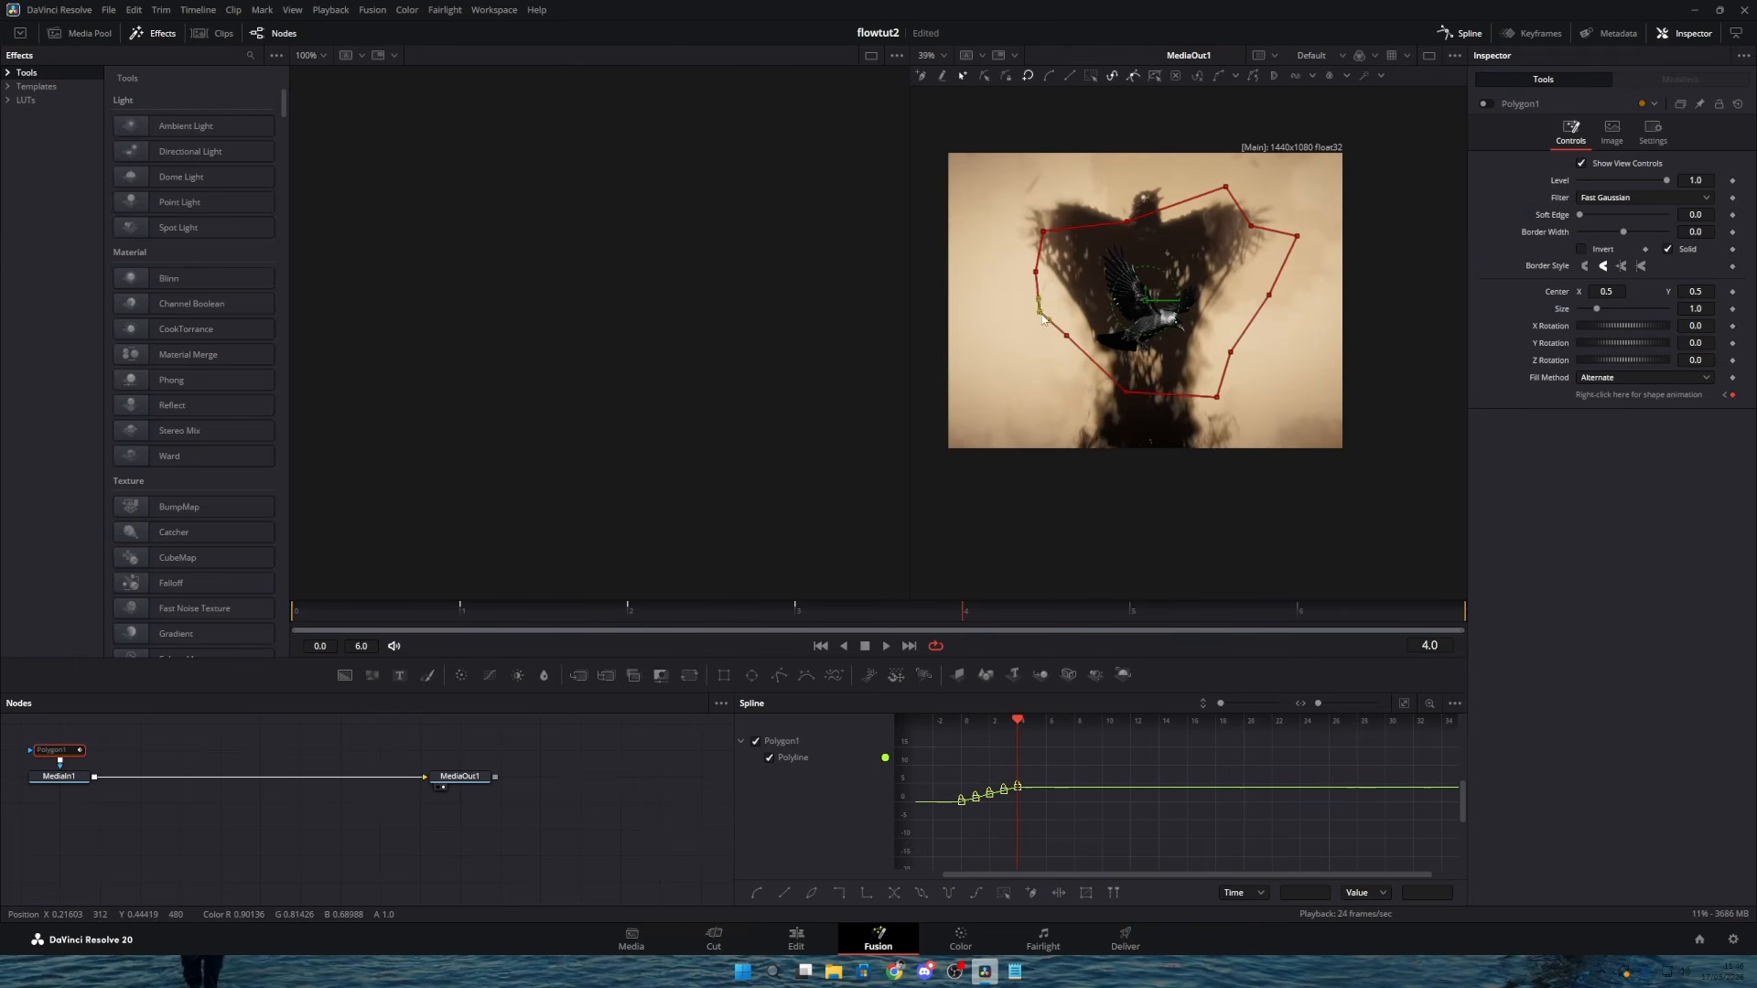
{"action": "left_click_drag", "start_coordinate": [1126, 392], "coordinate": [1125, 364]}
Step: At frame 5, pull the three upper-right mask points in toward the crow's right wing
{"action": "key", "text": "Right"}
{"action": "left_click_drag", "start_coordinate": [1269, 295], "coordinate": [1228, 286]}
{"action": "left_click_drag", "start_coordinate": [1296, 236], "coordinate": [1215, 259]}
{"action": "left_click_drag", "start_coordinate": [1251, 226], "coordinate": [1164, 255]}
Step: At frame 6, fit the mask's right-hand points to the crow's feet, beak and right wing
{"action": "left_click", "coordinate": [1268, 606]}
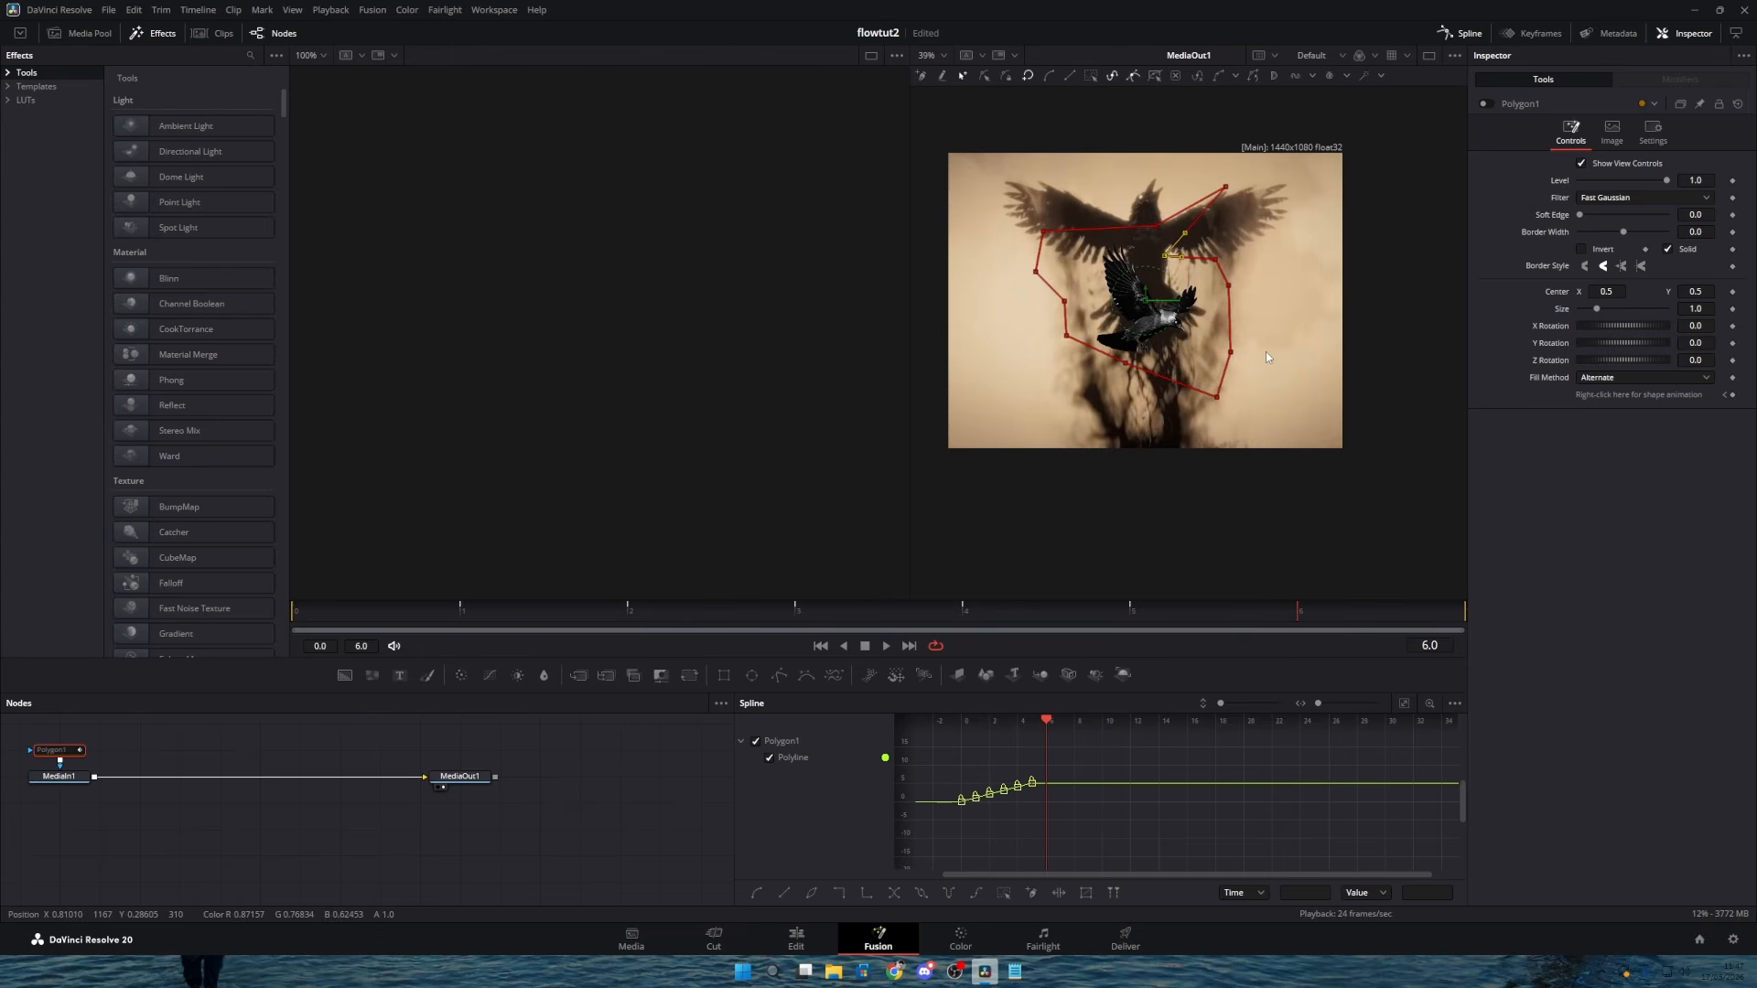
{"action": "scroll", "coordinate": [1272, 378], "scroll_direction": "up", "scroll_amount": 3}
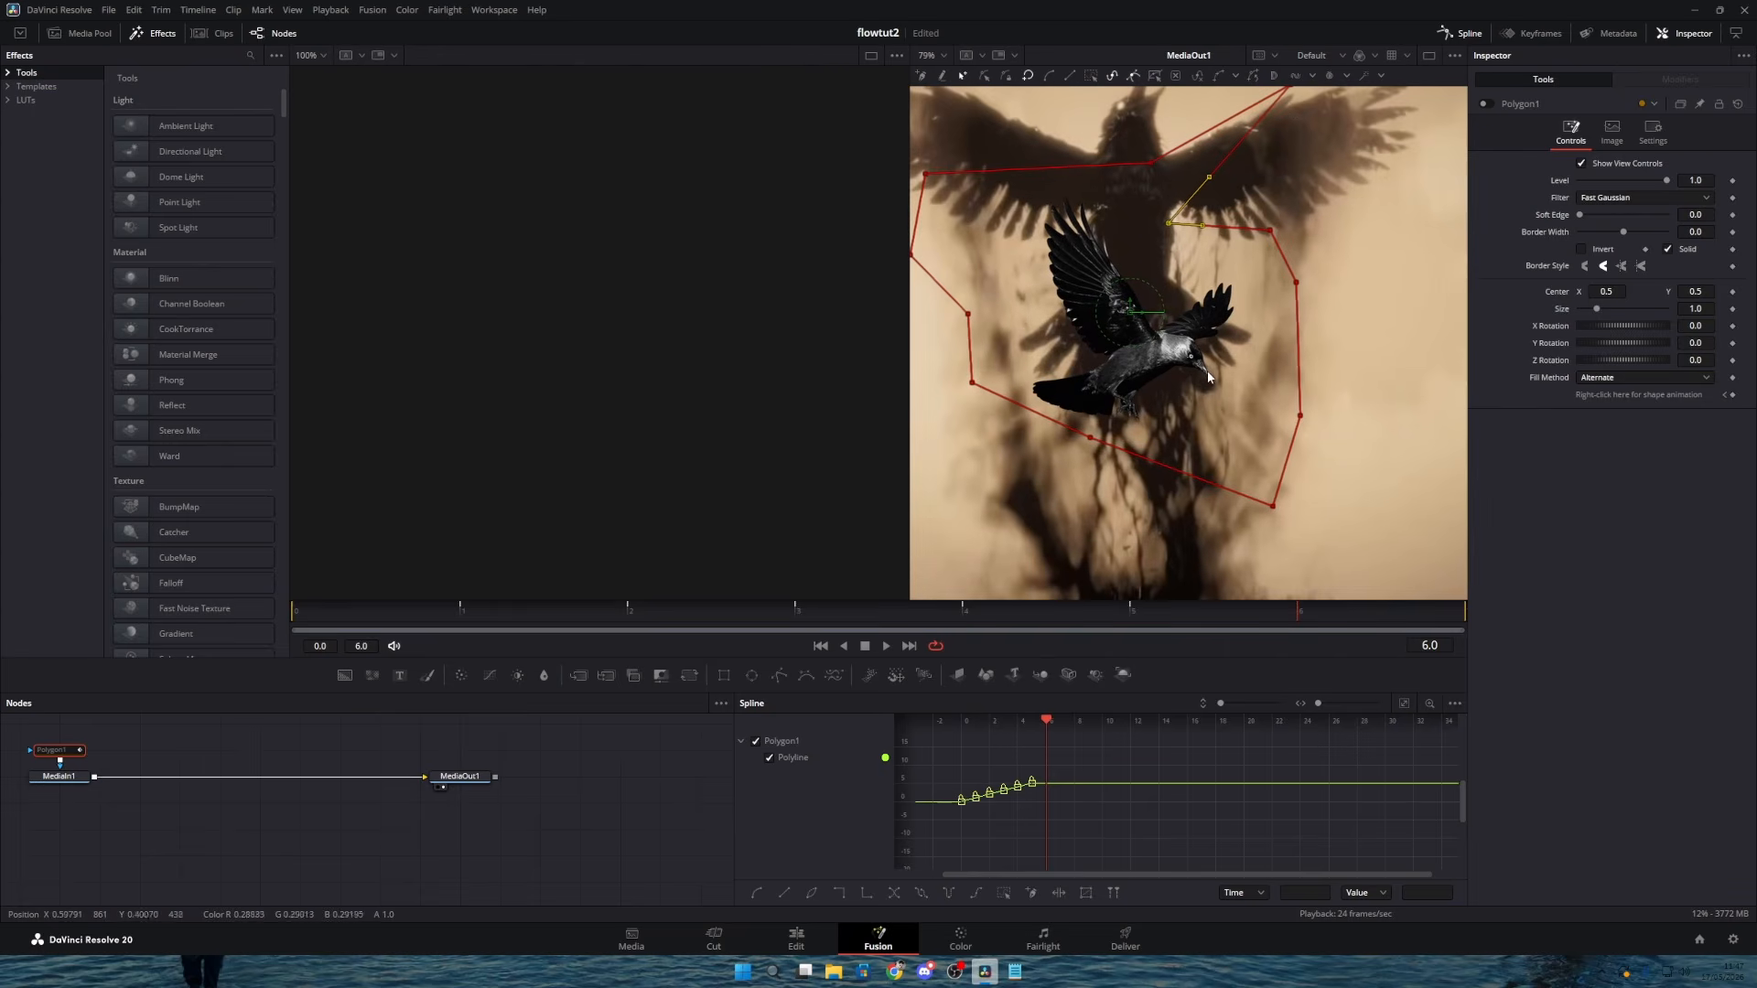
{"action": "left_click_drag", "start_coordinate": [1272, 509], "coordinate": [1142, 429]}
{"action": "left_click_drag", "start_coordinate": [1299, 417], "coordinate": [1135, 397]}
{"action": "left_click_drag", "start_coordinate": [1292, 286], "coordinate": [1179, 369]}
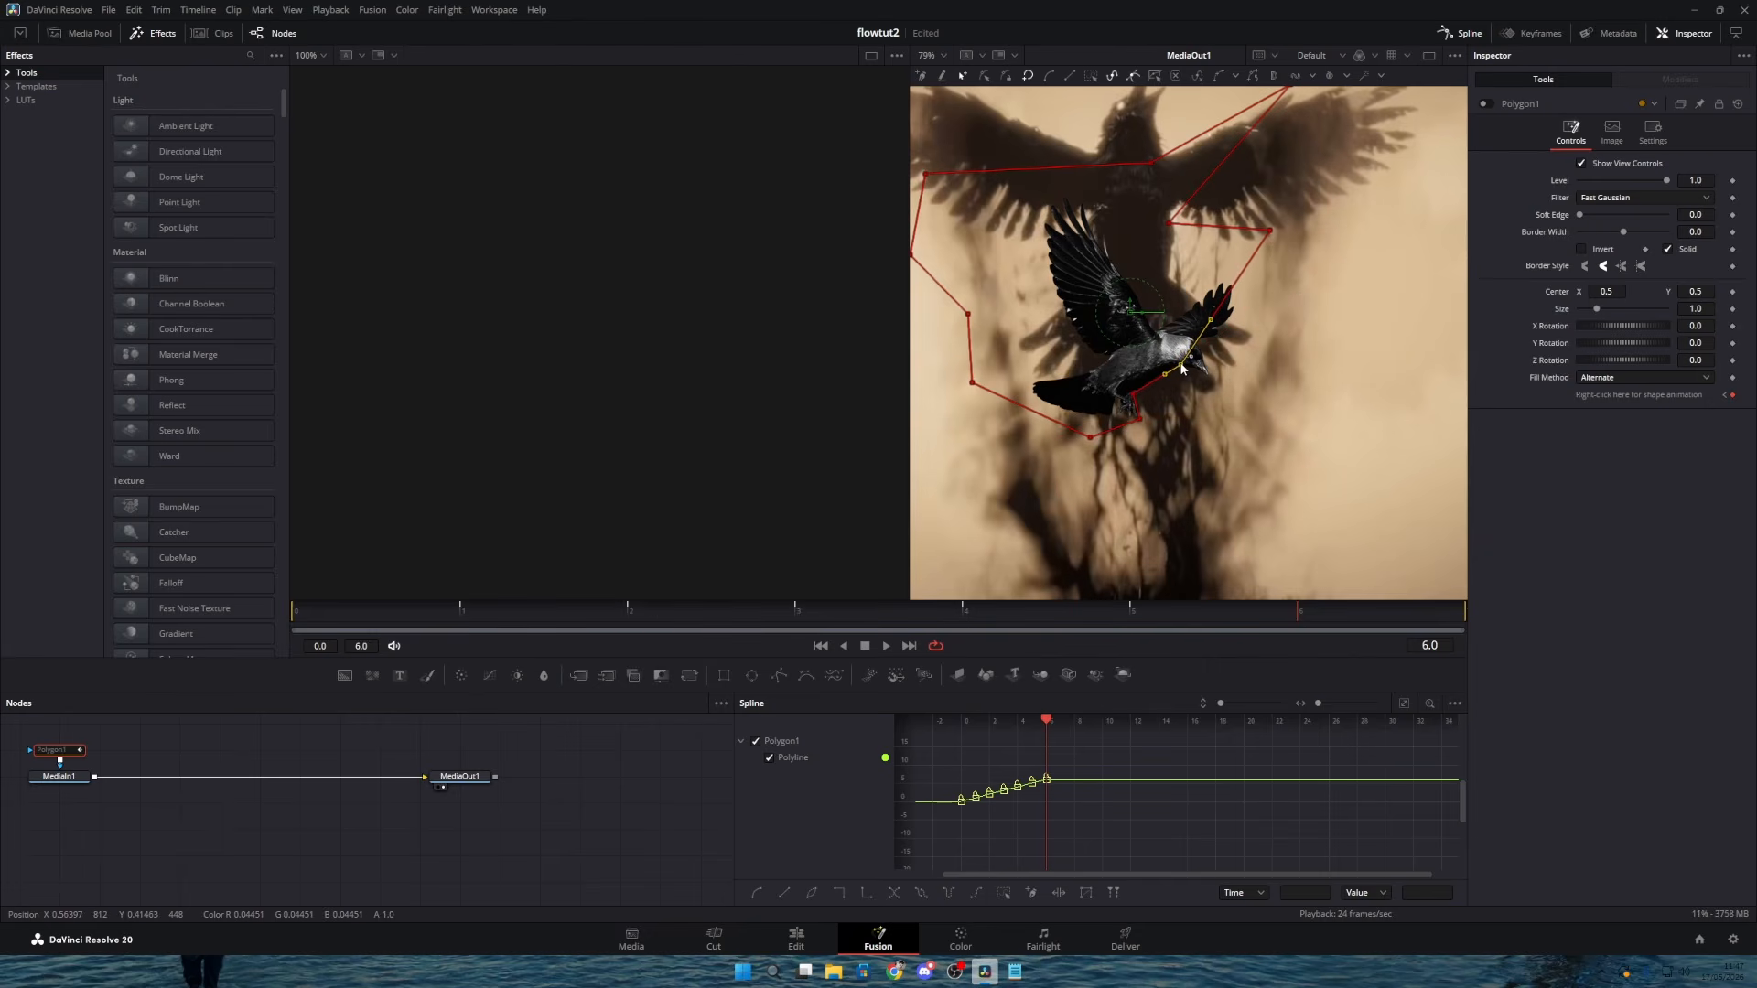
{"action": "left_click_drag", "start_coordinate": [1278, 225], "coordinate": [1198, 329]}
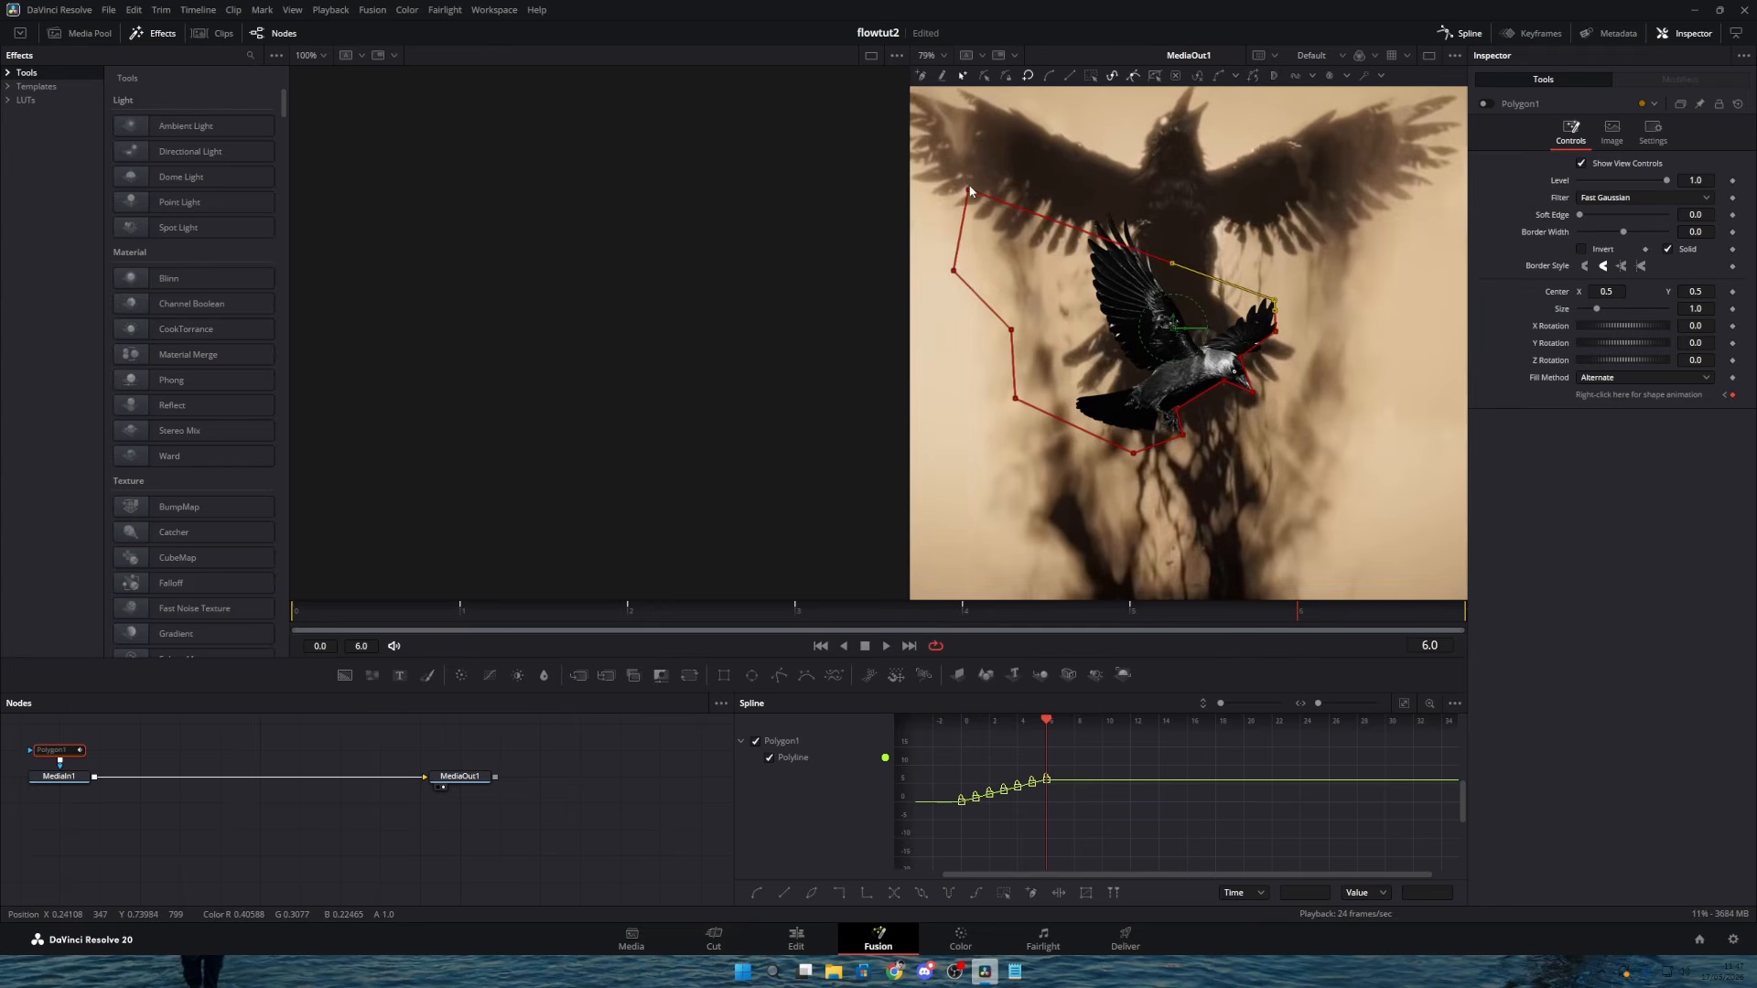
{"action": "left_click_drag", "start_coordinate": [1181, 326], "coordinate": [1197, 346]}
Step: Fit the remaining mask points tightly to the crow's raised left wing, back and tail at frame 6
{"action": "left_click_drag", "start_coordinate": [954, 270], "coordinate": [1162, 293]}
{"action": "left_click_drag", "start_coordinate": [1011, 329], "coordinate": [1128, 223]}
{"action": "left_click_drag", "start_coordinate": [1016, 397], "coordinate": [1087, 242]}
{"action": "left_click_drag", "start_coordinate": [1101, 302], "coordinate": [1130, 359]}
{"action": "left_click_drag", "start_coordinate": [1132, 370], "coordinate": [1150, 370]}
{"action": "left_click_drag", "start_coordinate": [1134, 453], "coordinate": [1131, 387]}
{"action": "left_click_drag", "start_coordinate": [1146, 400], "coordinate": [1098, 423]}
{"action": "mouse_move", "coordinate": [1154, 430]}
{"action": "left_mouse_down"}
{"action": "mouse_move", "coordinate": [1159, 416]}
{"action": "mouse_move", "coordinate": [1150, 432]}
{"action": "left_mouse_up"}
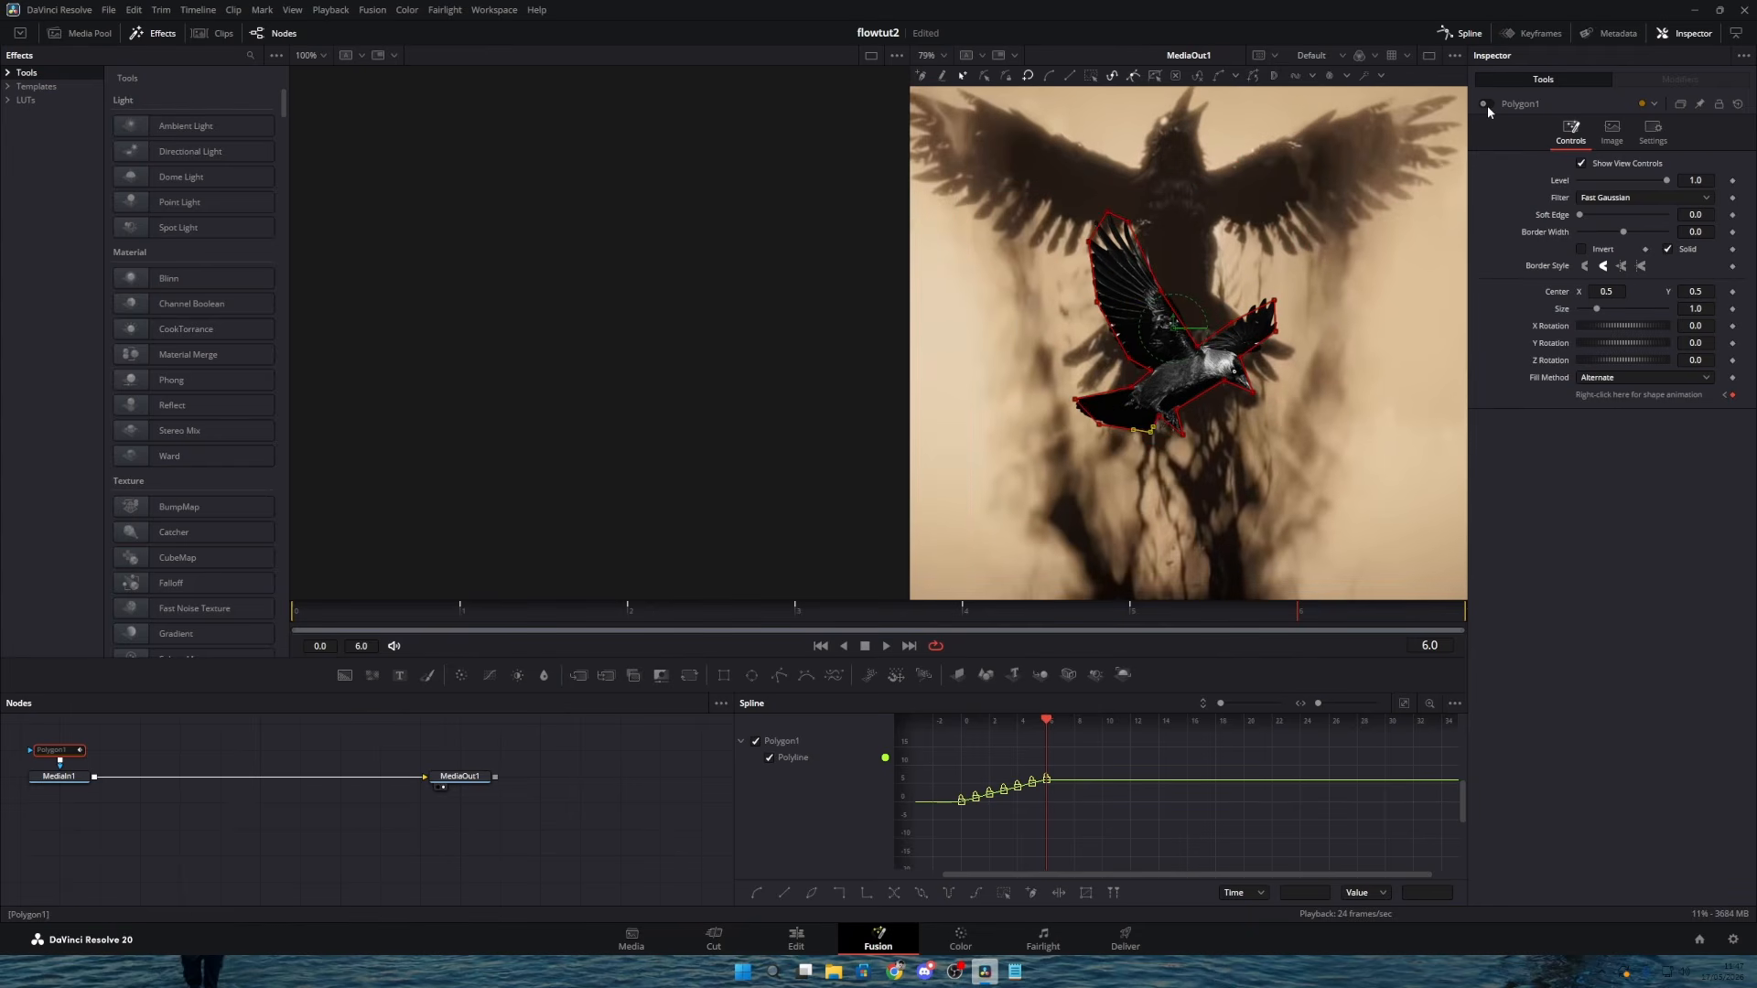
Step: Enable the Polygon mask again and smooth all keyframes of its shape animation
{"action": "left_click", "coordinate": [1486, 104]}
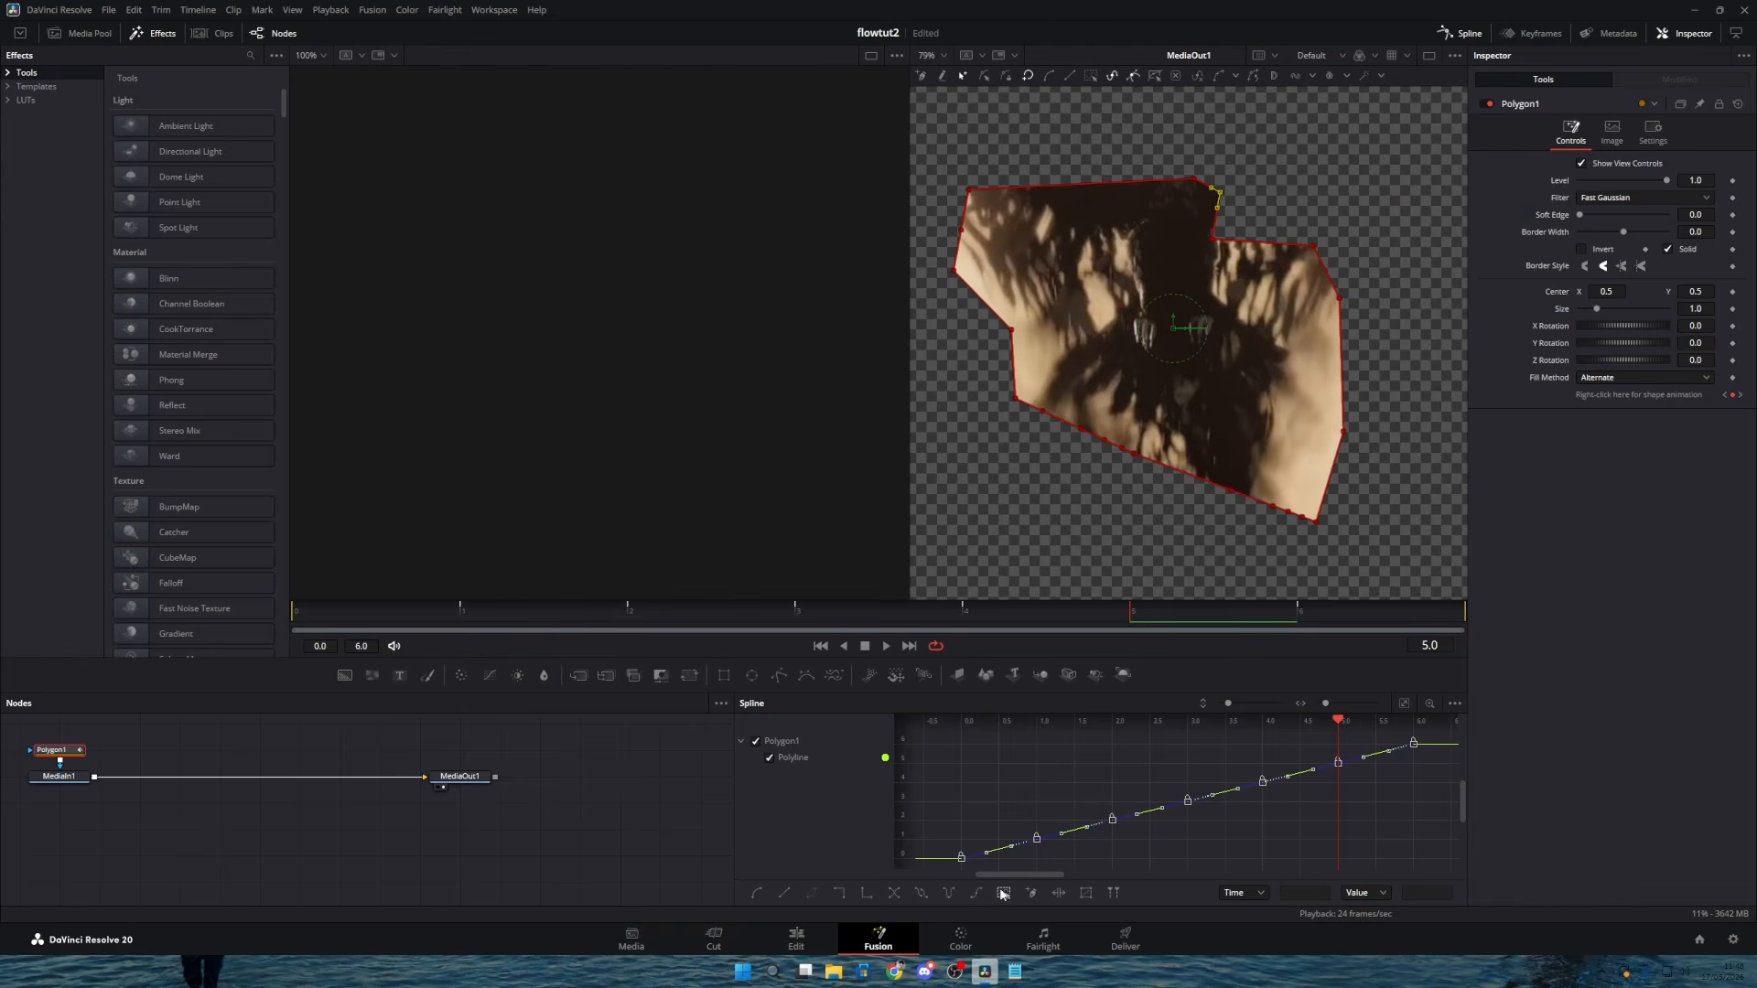
{"action": "left_click", "coordinate": [1003, 893]}
{"action": "left_click", "coordinate": [1082, 853]}
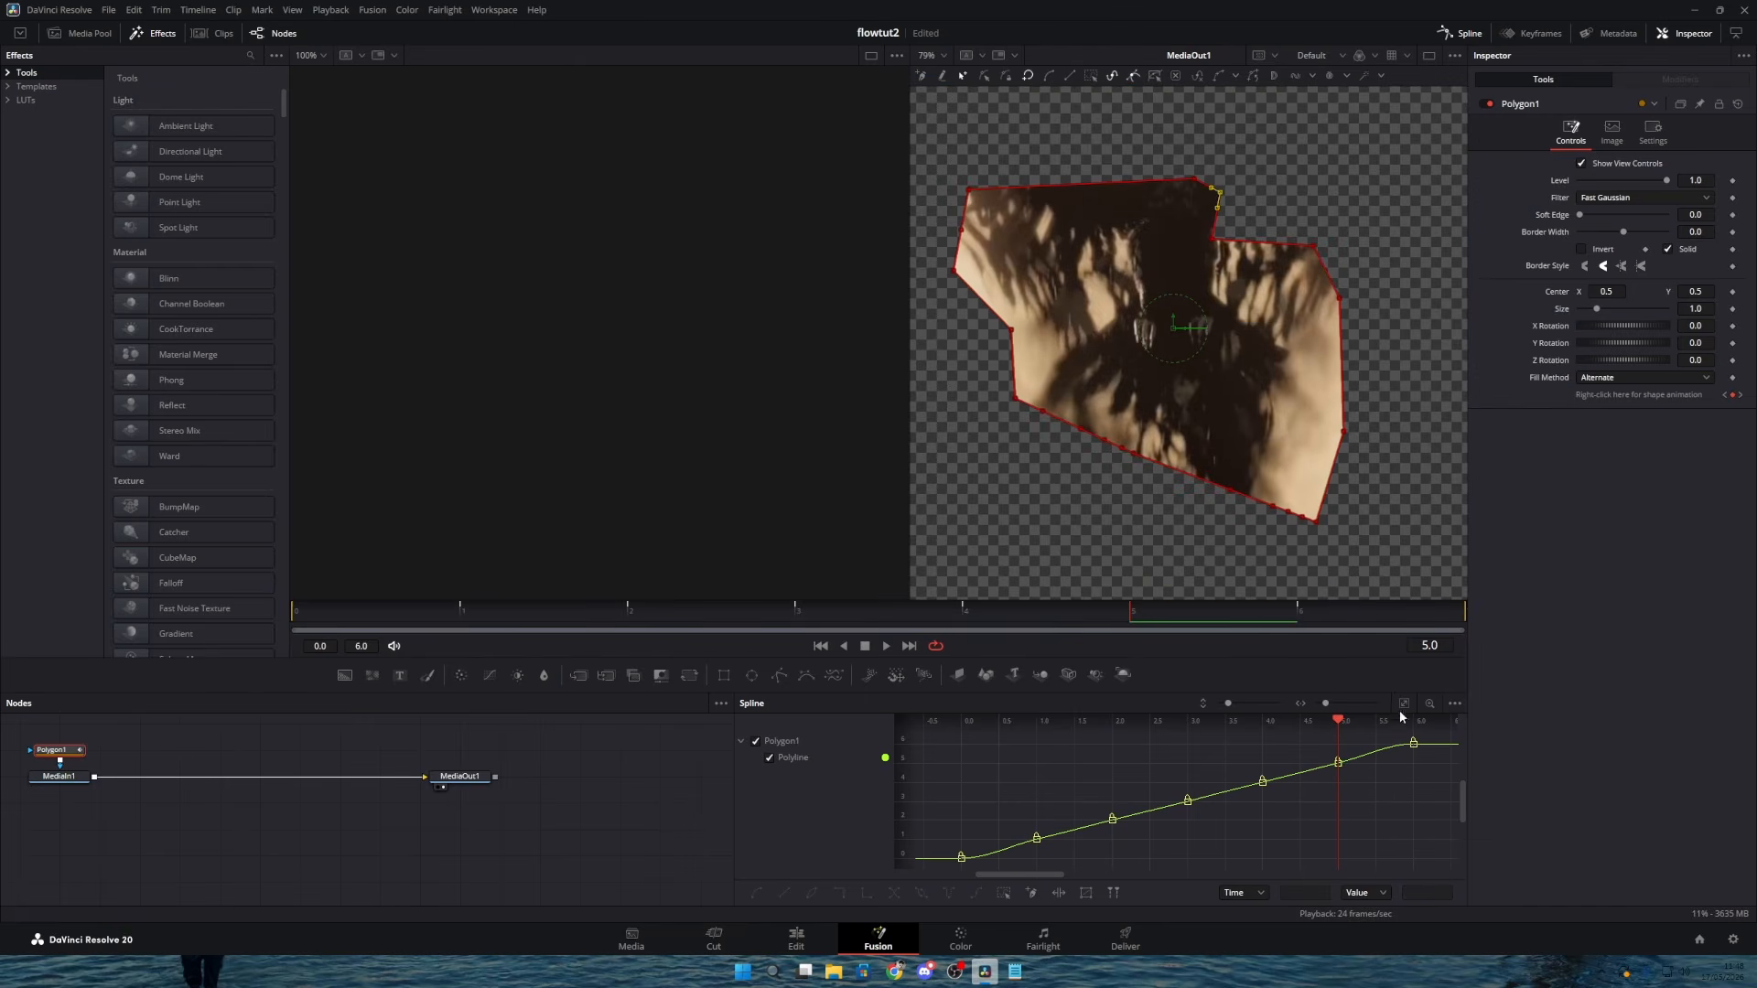
{"action": "left_click", "coordinate": [1003, 893]}
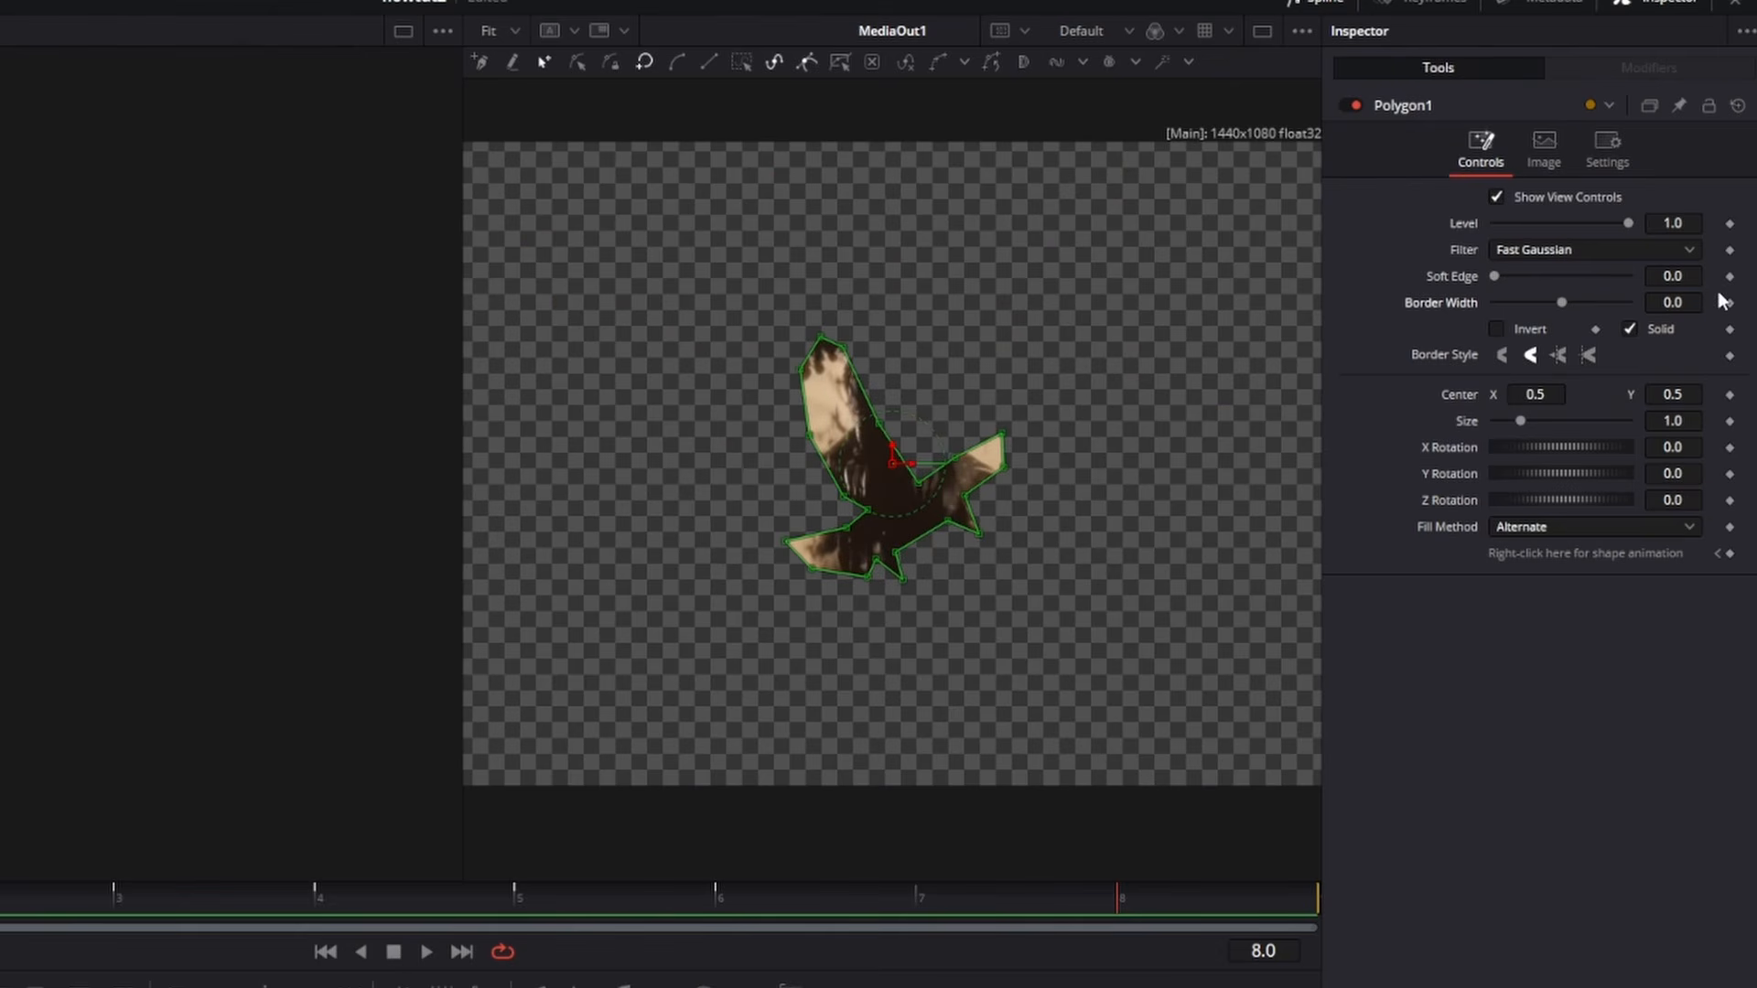
Step: Set the Polygon mask's soft edge to about 0.0364 and its border width to 0.0028
{"action": "left_click_drag", "start_coordinate": [1511, 275], "coordinate": [1518, 275]}
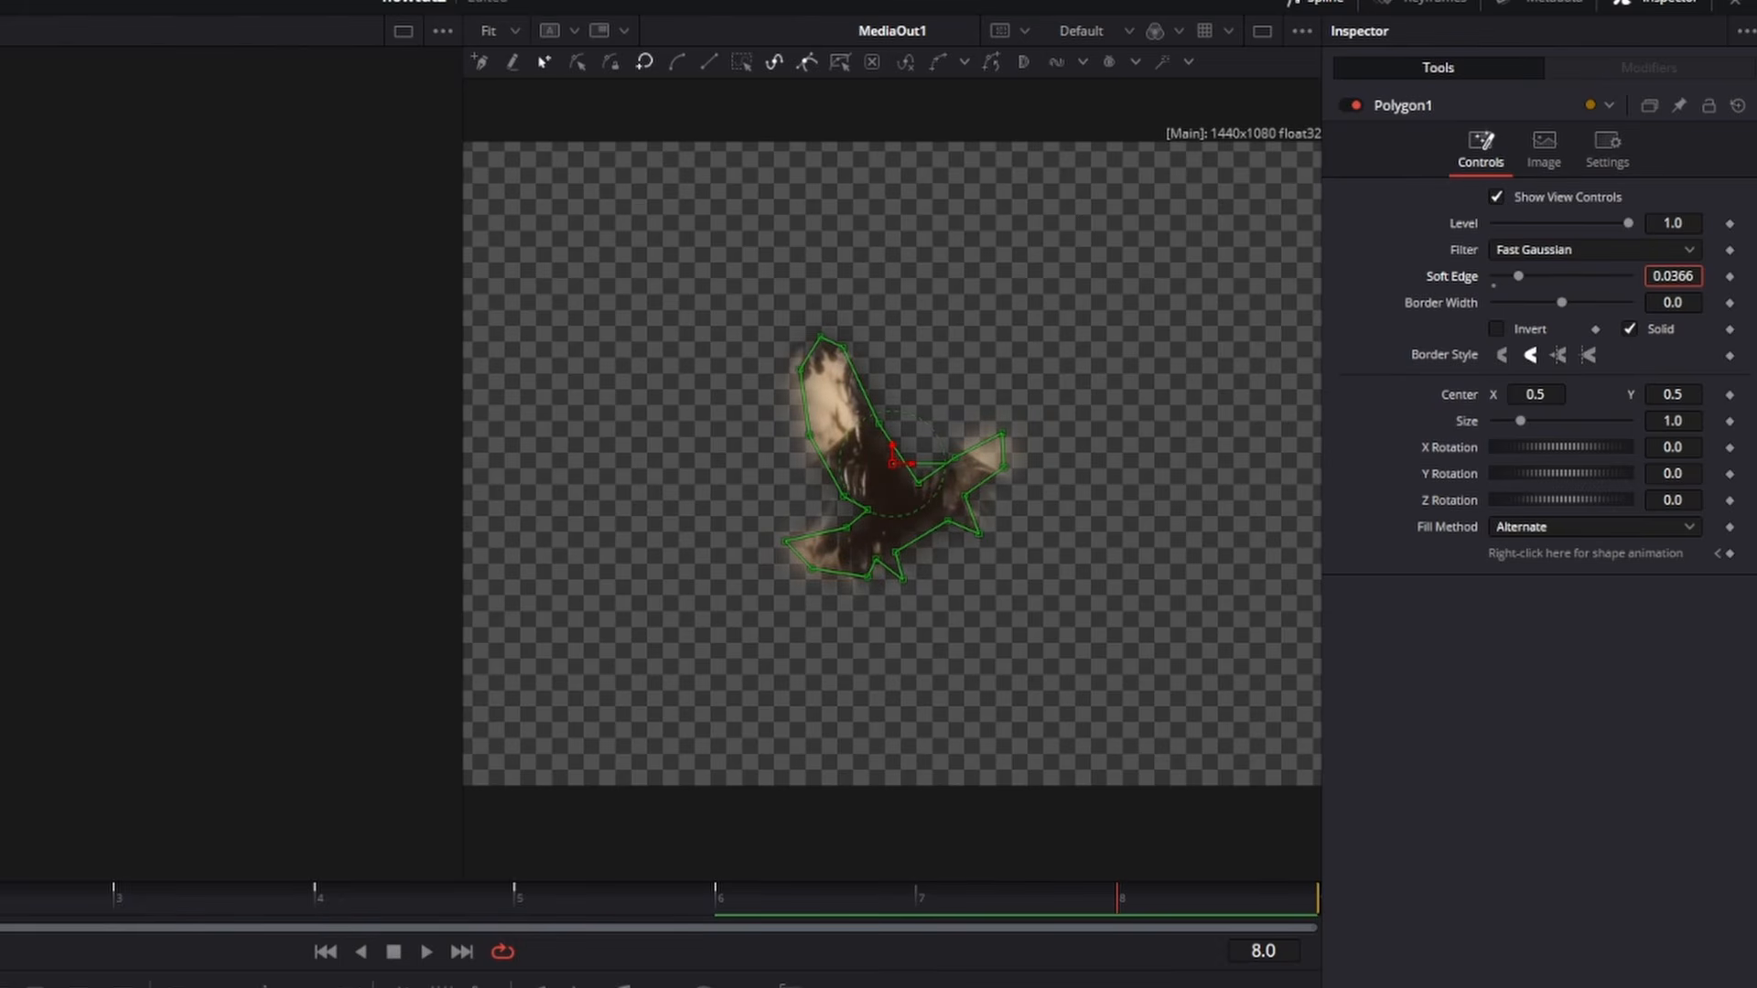
{"action": "left_click_drag", "start_coordinate": [1658, 304], "coordinate": [1683, 305]}
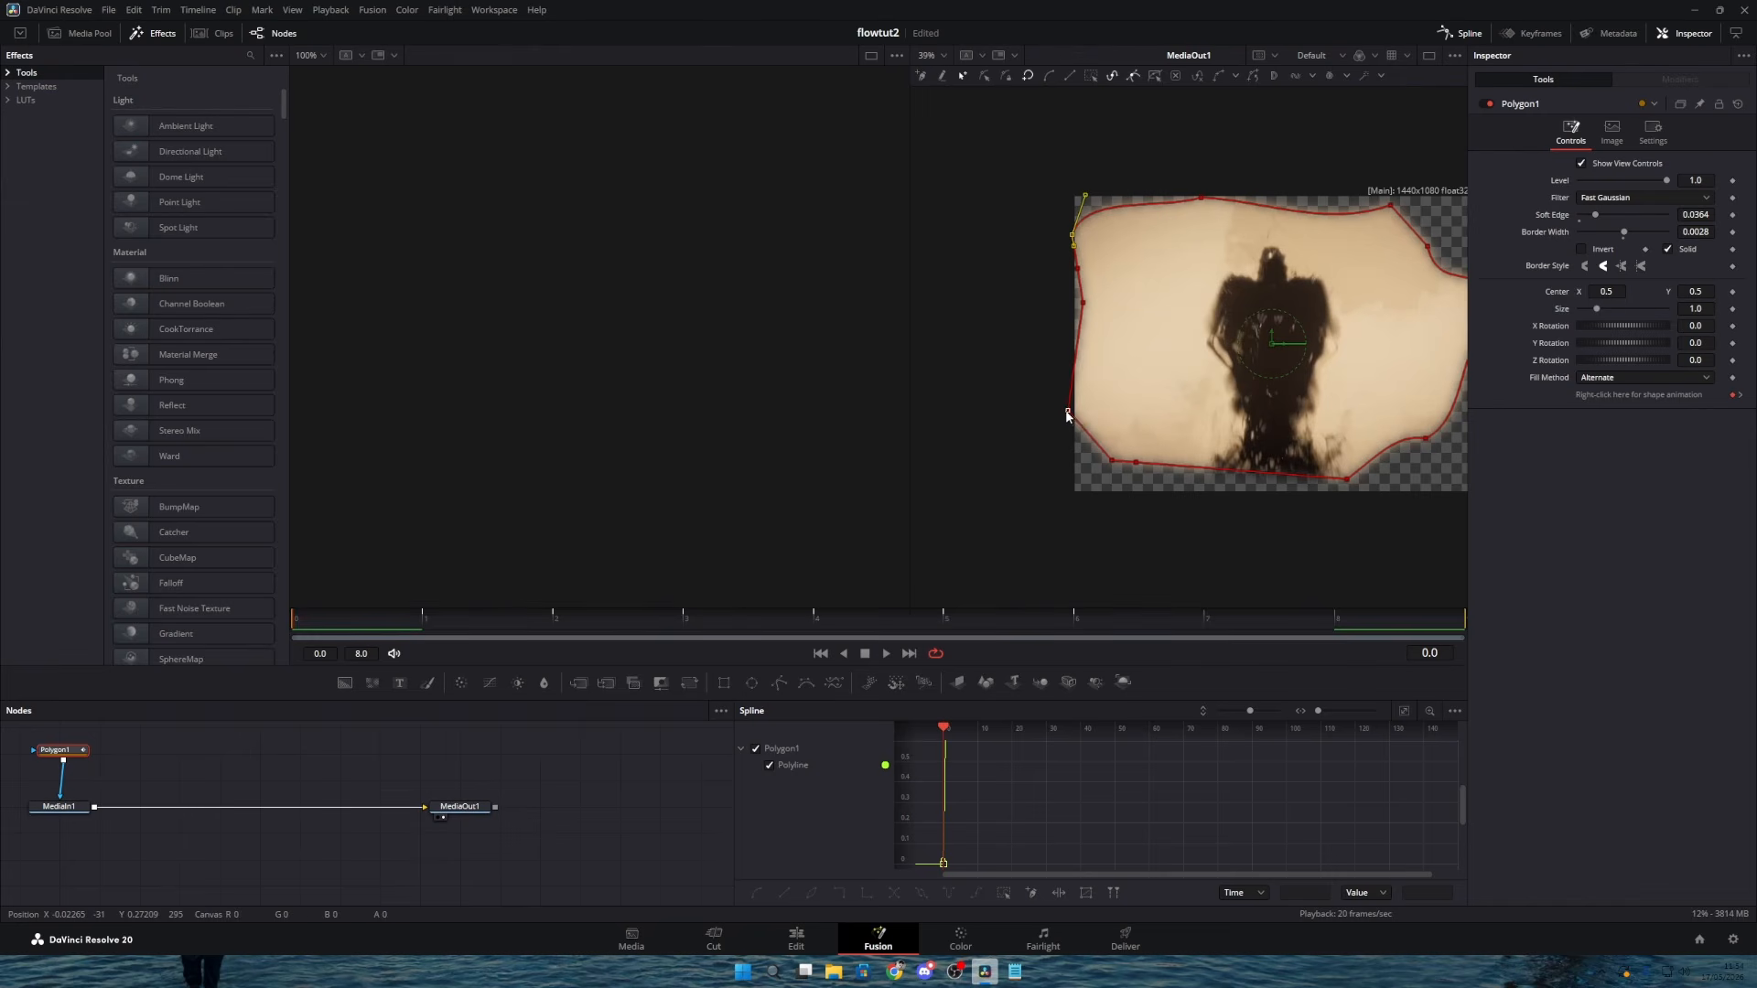
Step: Refine the mask's lower-left corner at frame 0 by removing an extra point and reshaping the lower edge's curve handle
{"action": "left_click_drag", "start_coordinate": [1068, 446], "coordinate": [1055, 450]}
{"action": "left_click_drag", "start_coordinate": [1187, 437], "coordinate": [1188, 439]}
{"action": "key", "text": "Delete"}
{"action": "left_click", "coordinate": [1113, 460]}
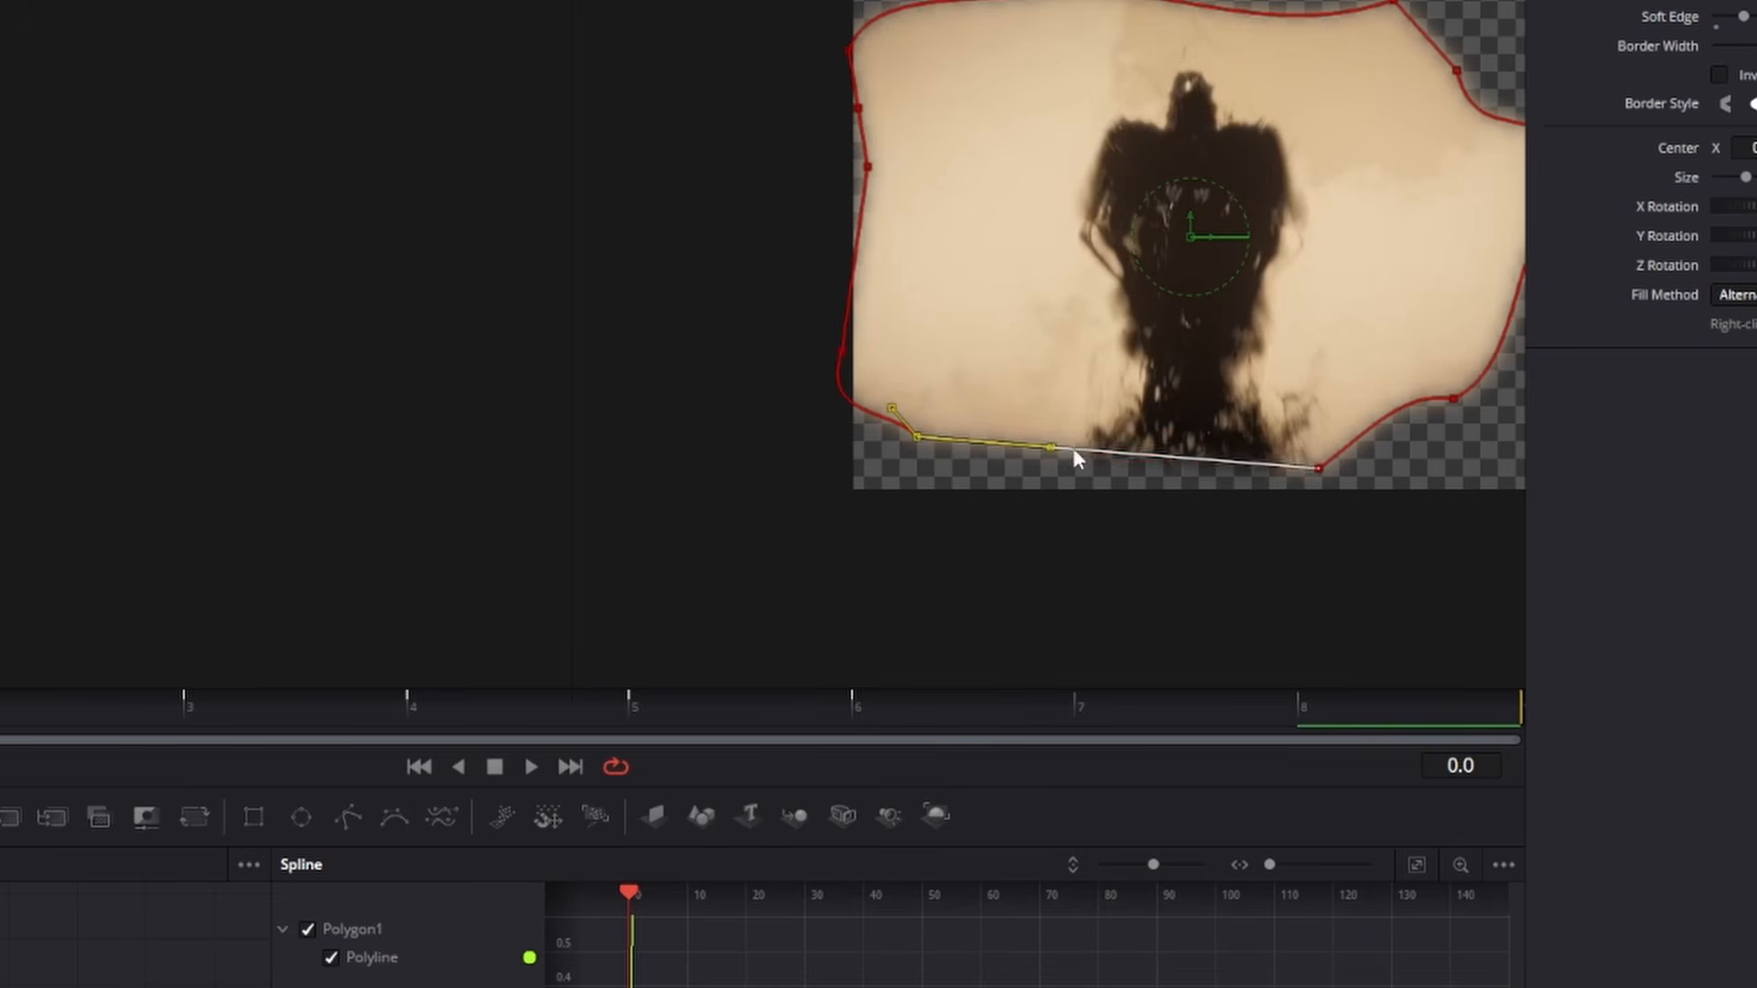
{"action": "left_click_drag", "start_coordinate": [1052, 448], "coordinate": [1021, 490]}
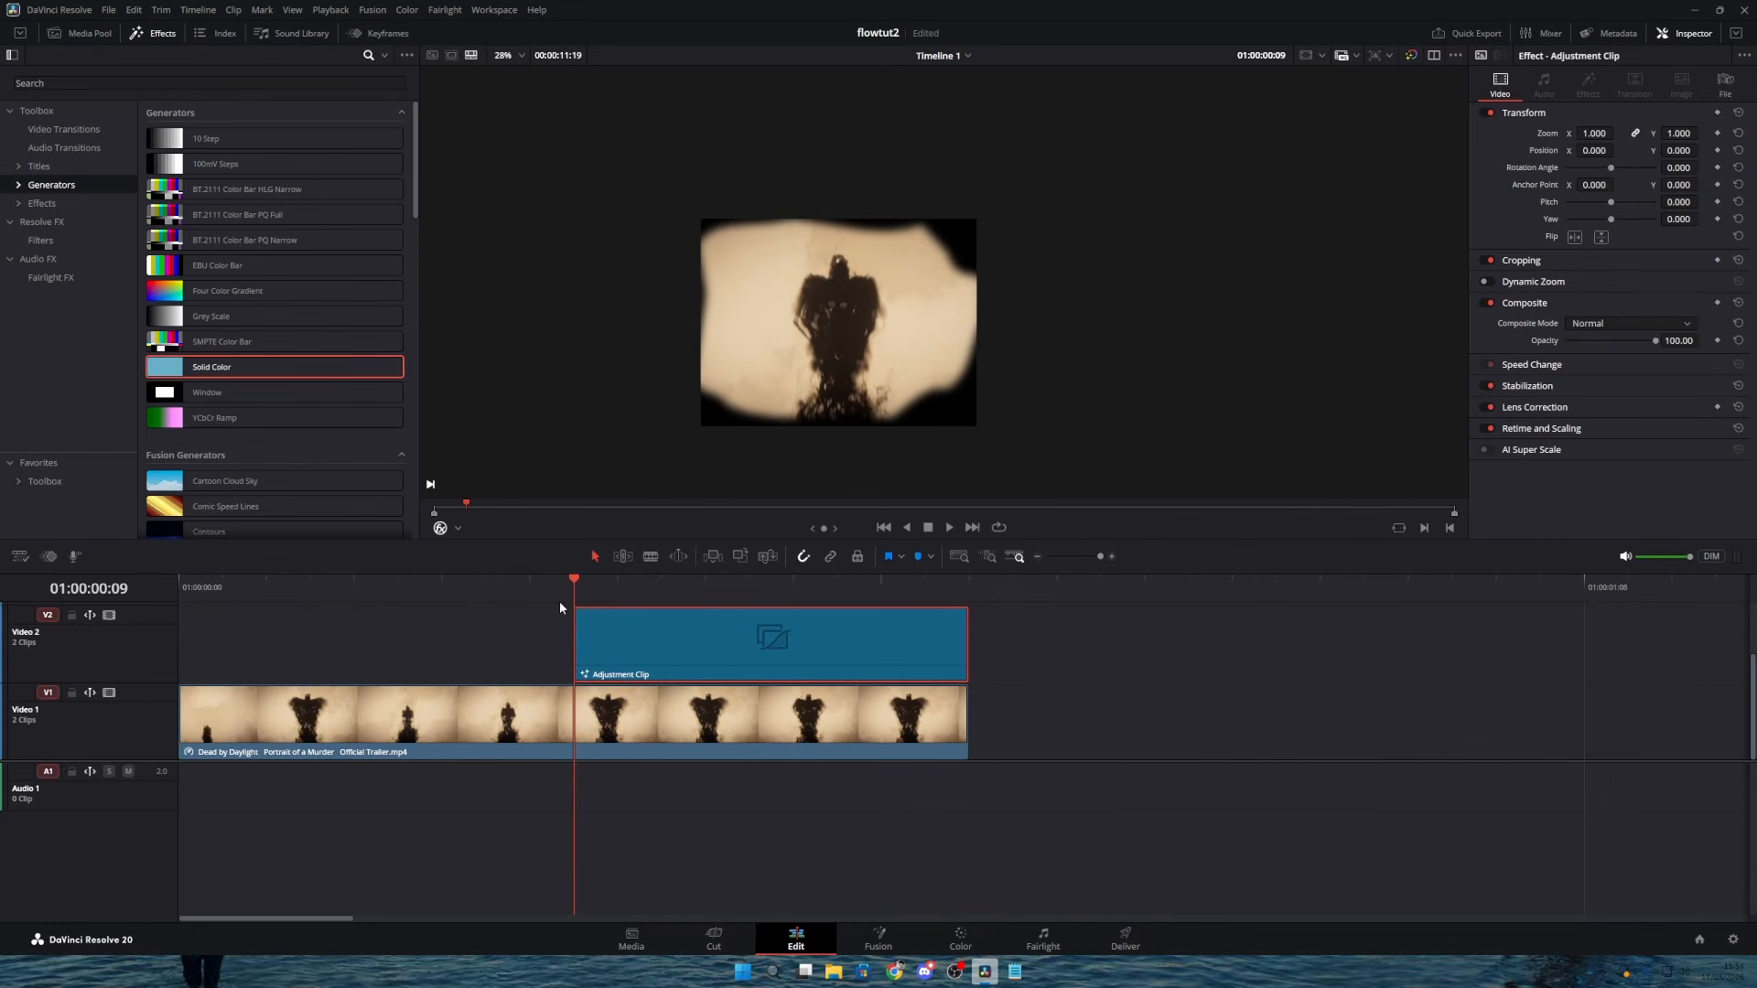
Step: Add a 9-frame Solid Color generator at the start of Video 1 and set its color to cream #fff6db
{"action": "left_click", "coordinate": [1089, 670]}
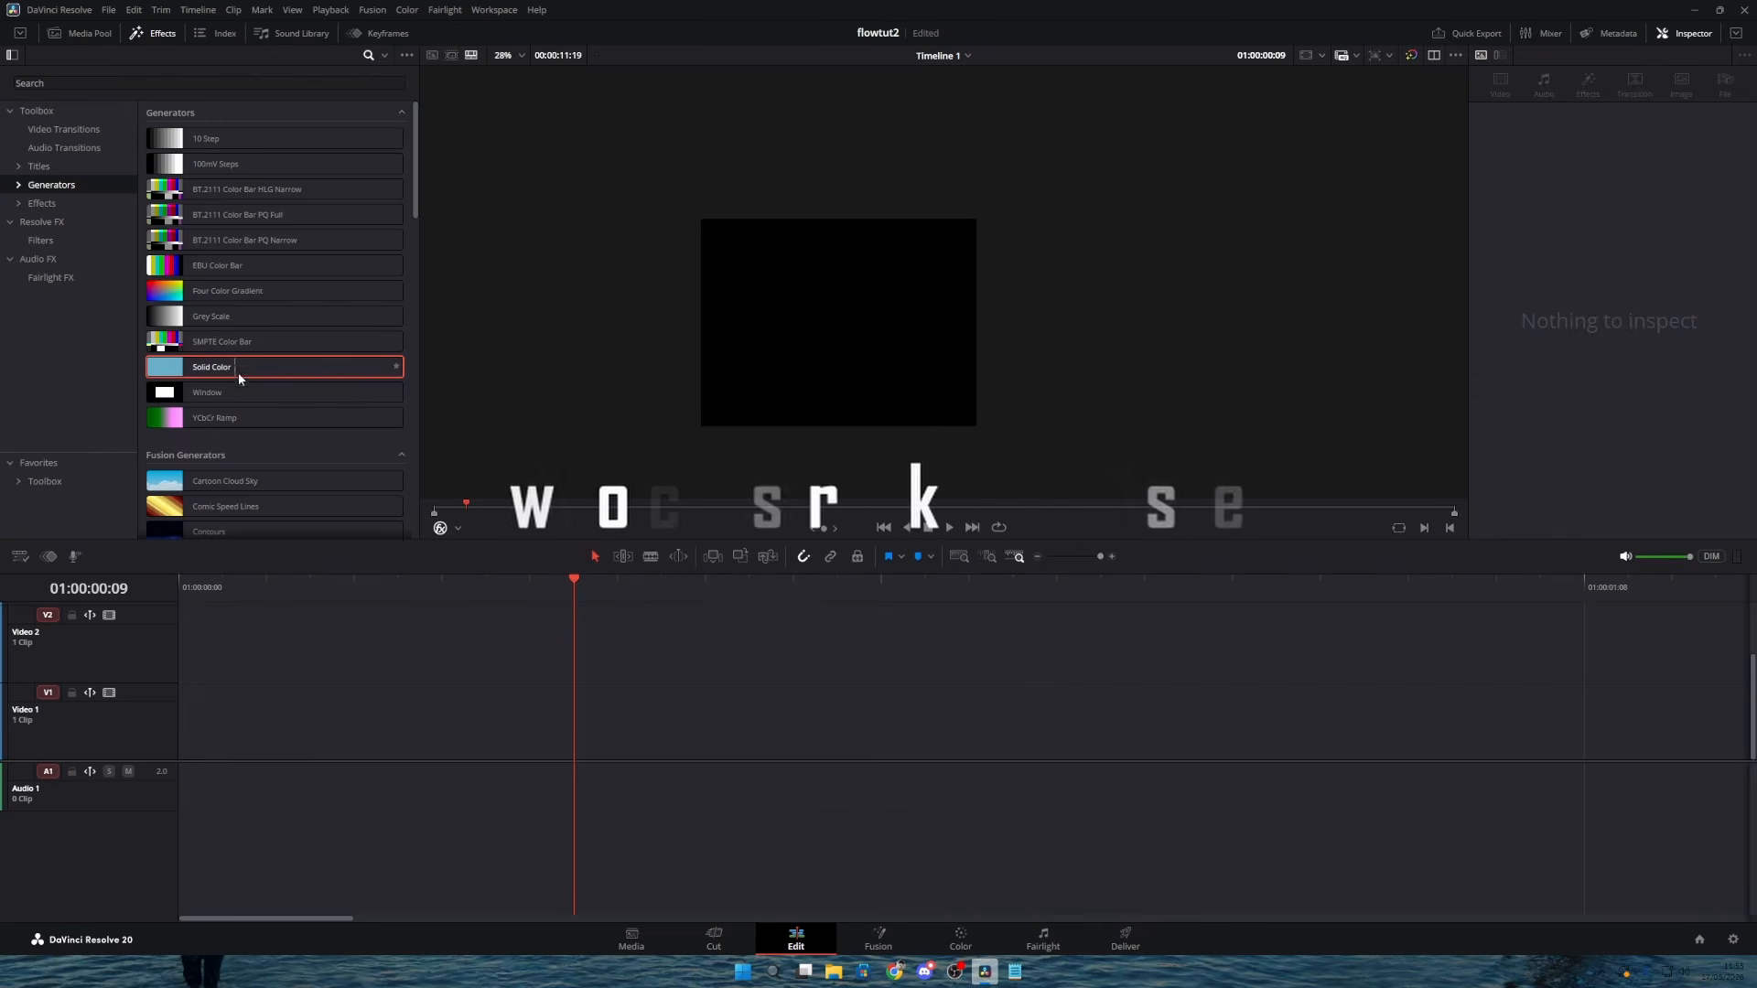
{"action": "left_click_drag", "start_coordinate": [239, 370], "coordinate": [276, 739]}
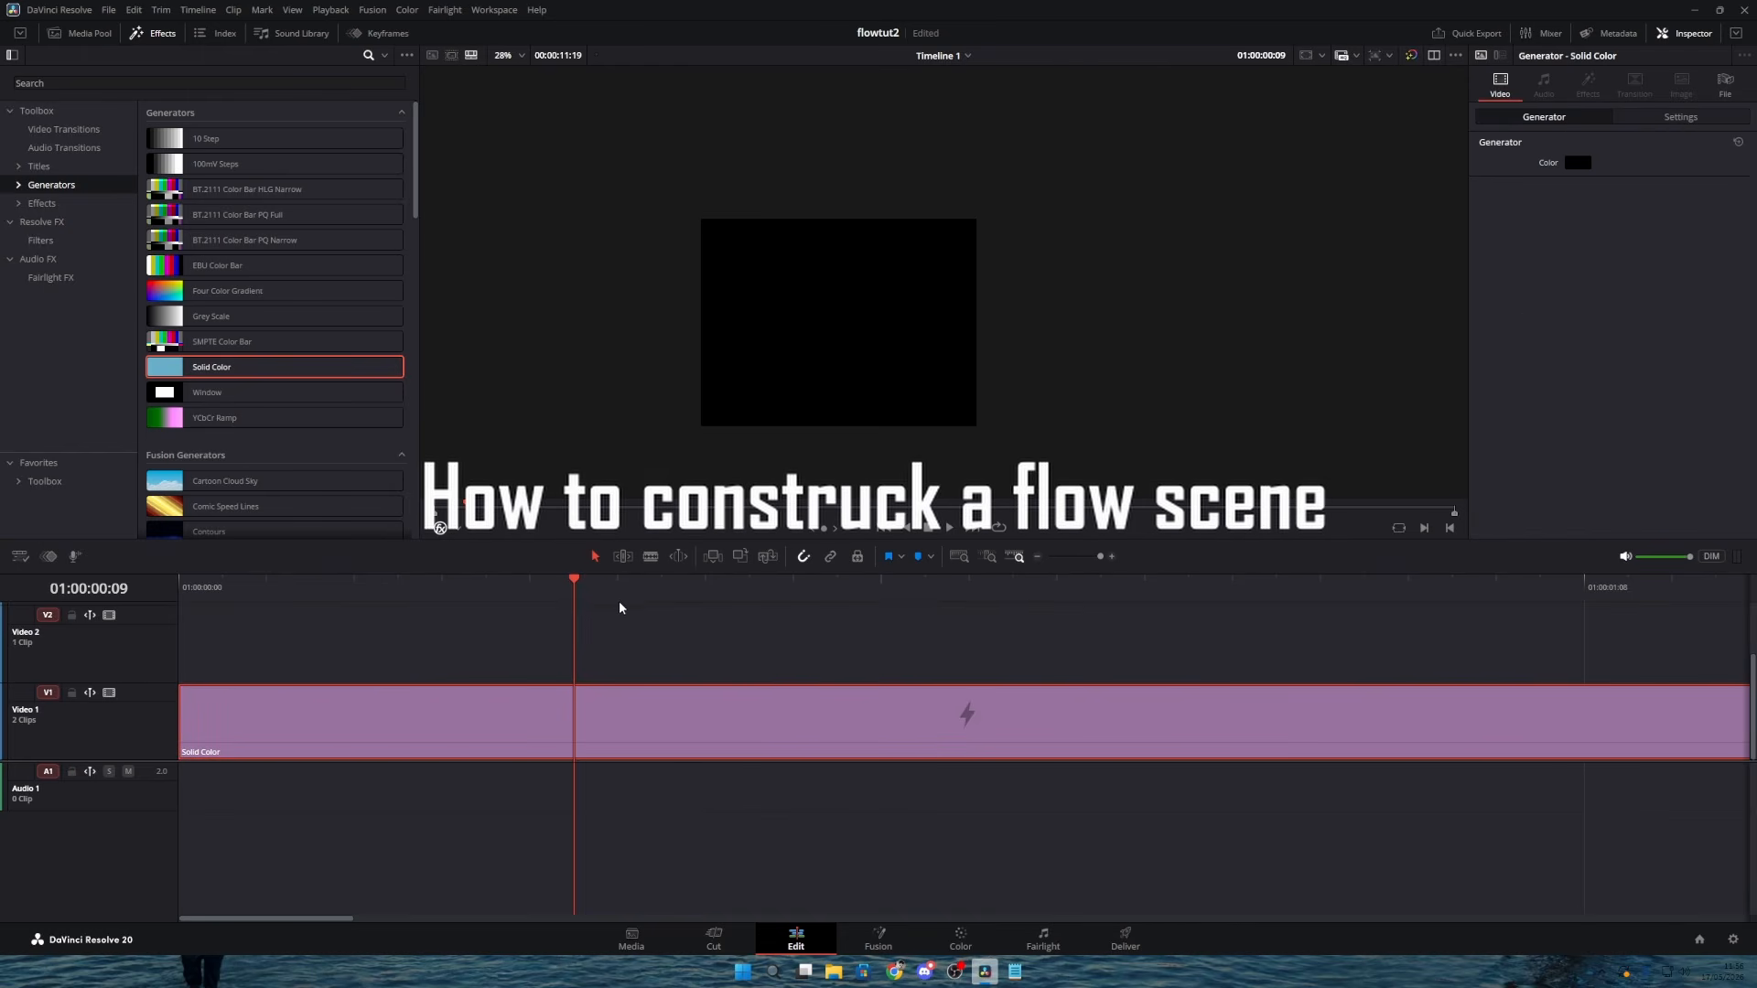
{"action": "key", "text": "ctrl+b"}
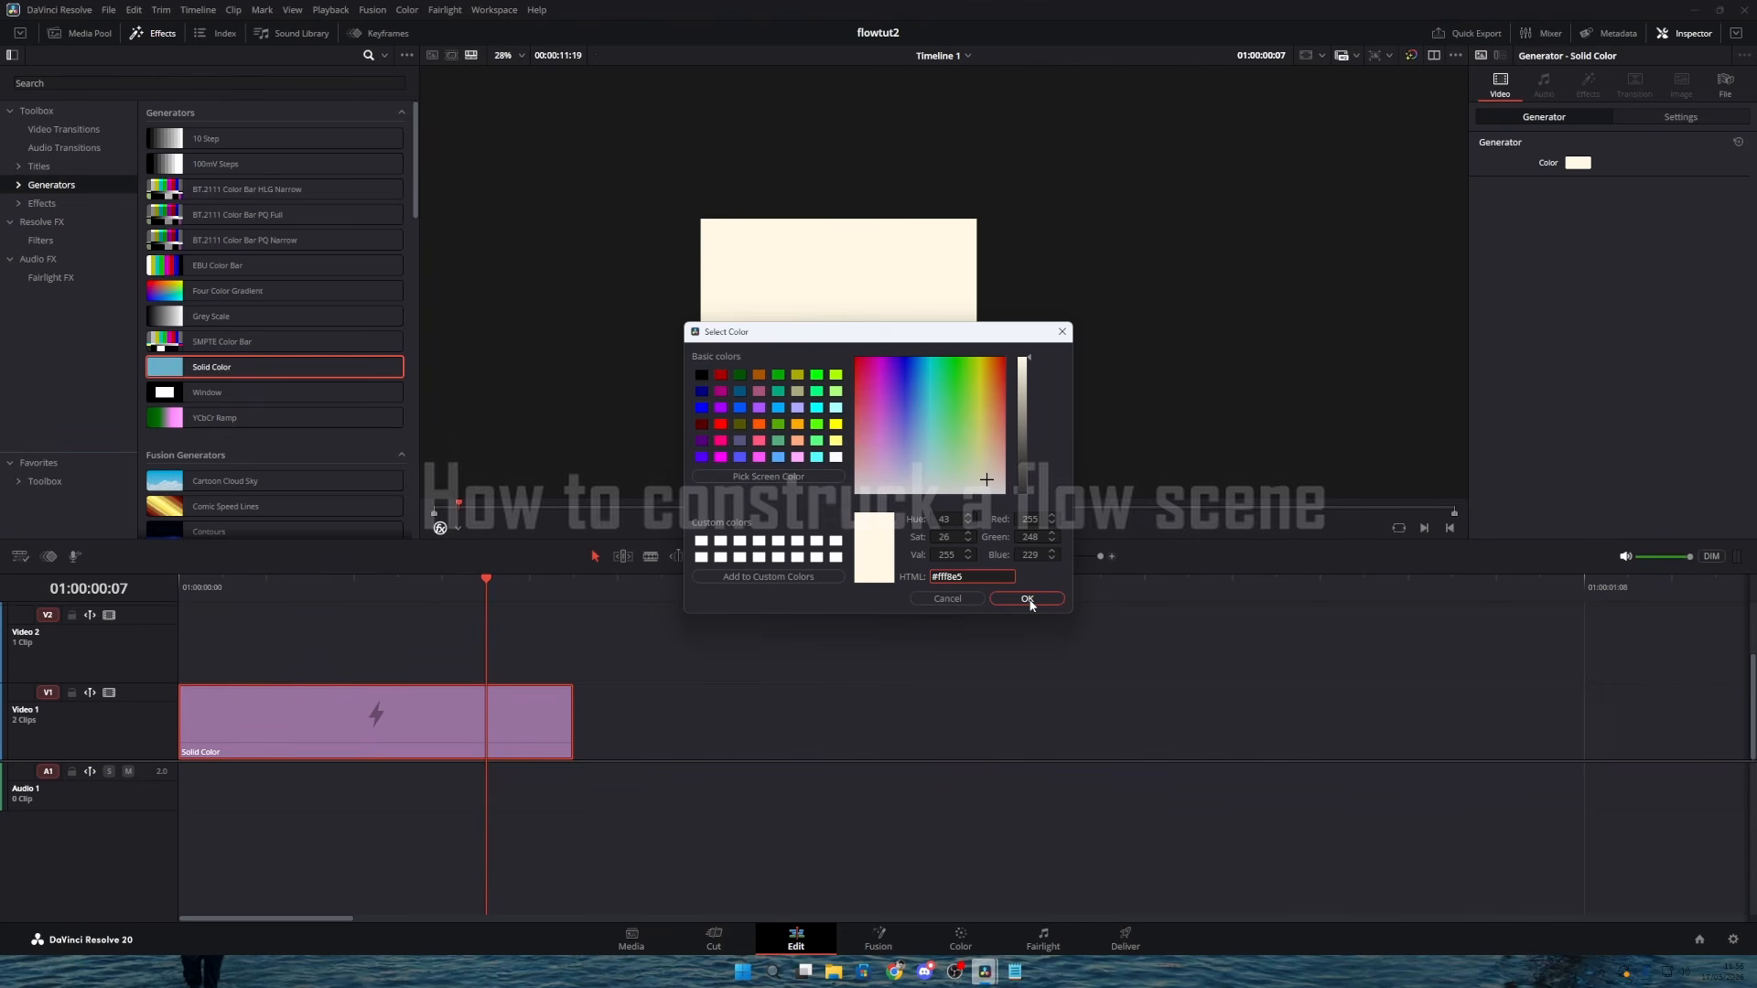
{"action": "left_click", "coordinate": [986, 476]}
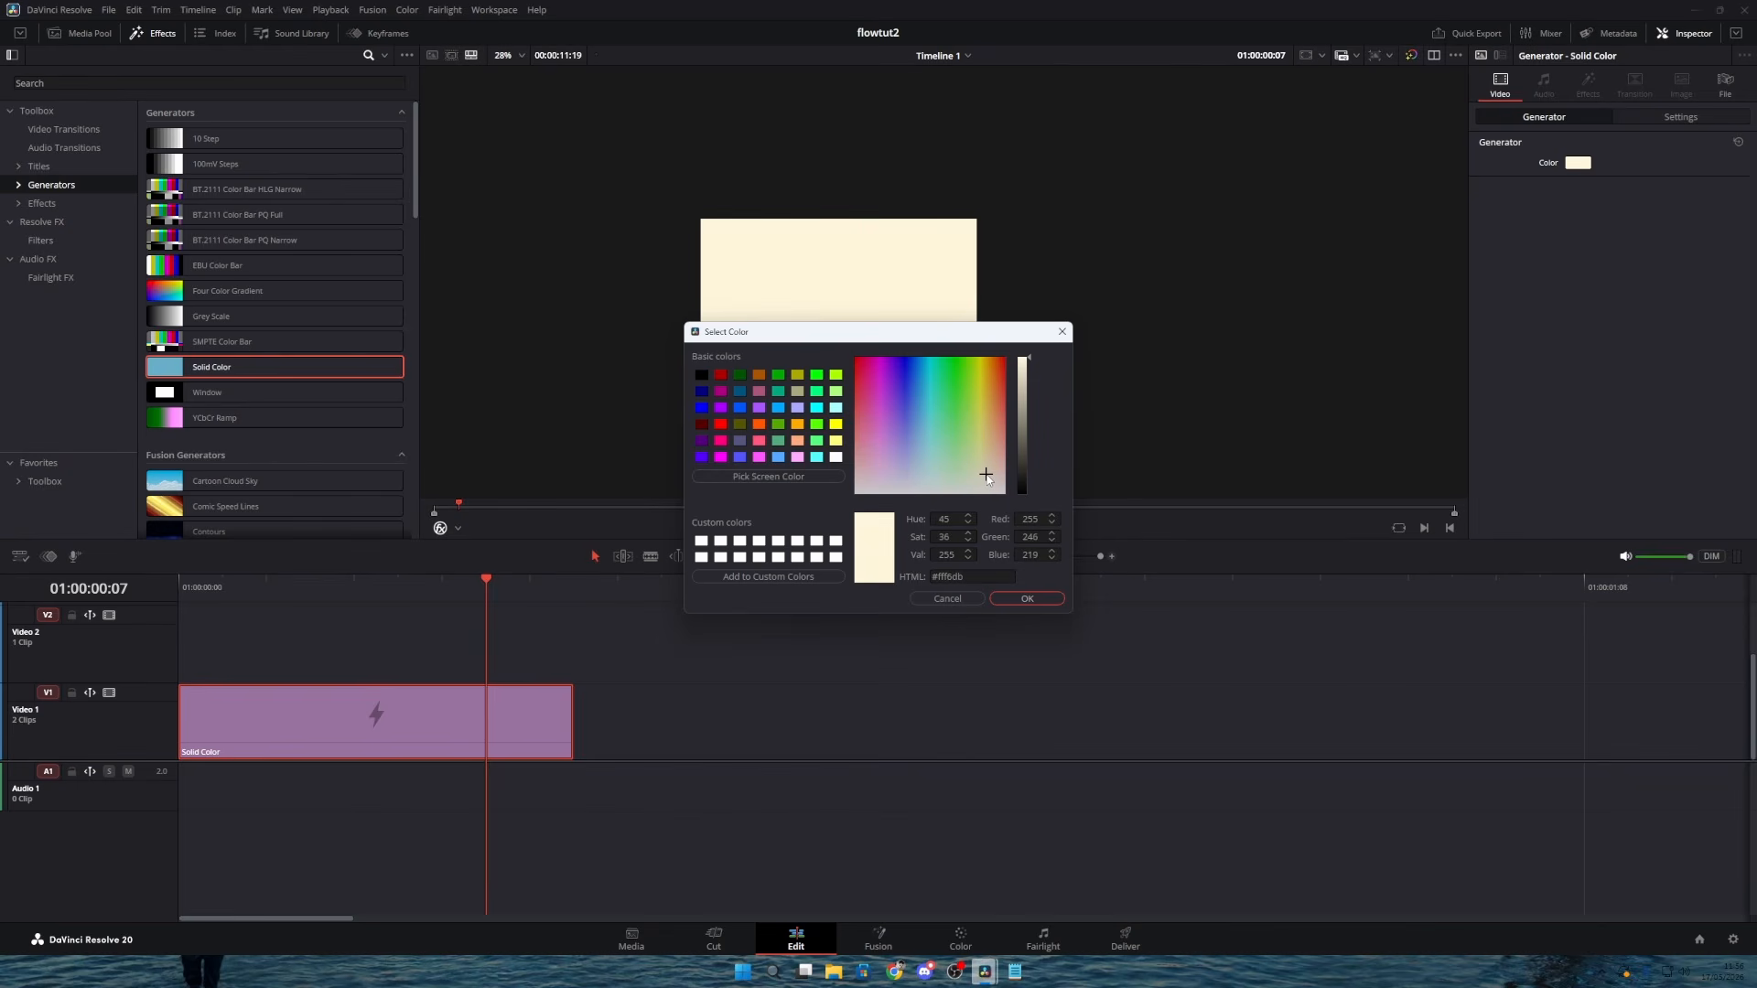
{"action": "left_click", "coordinate": [1026, 598]}
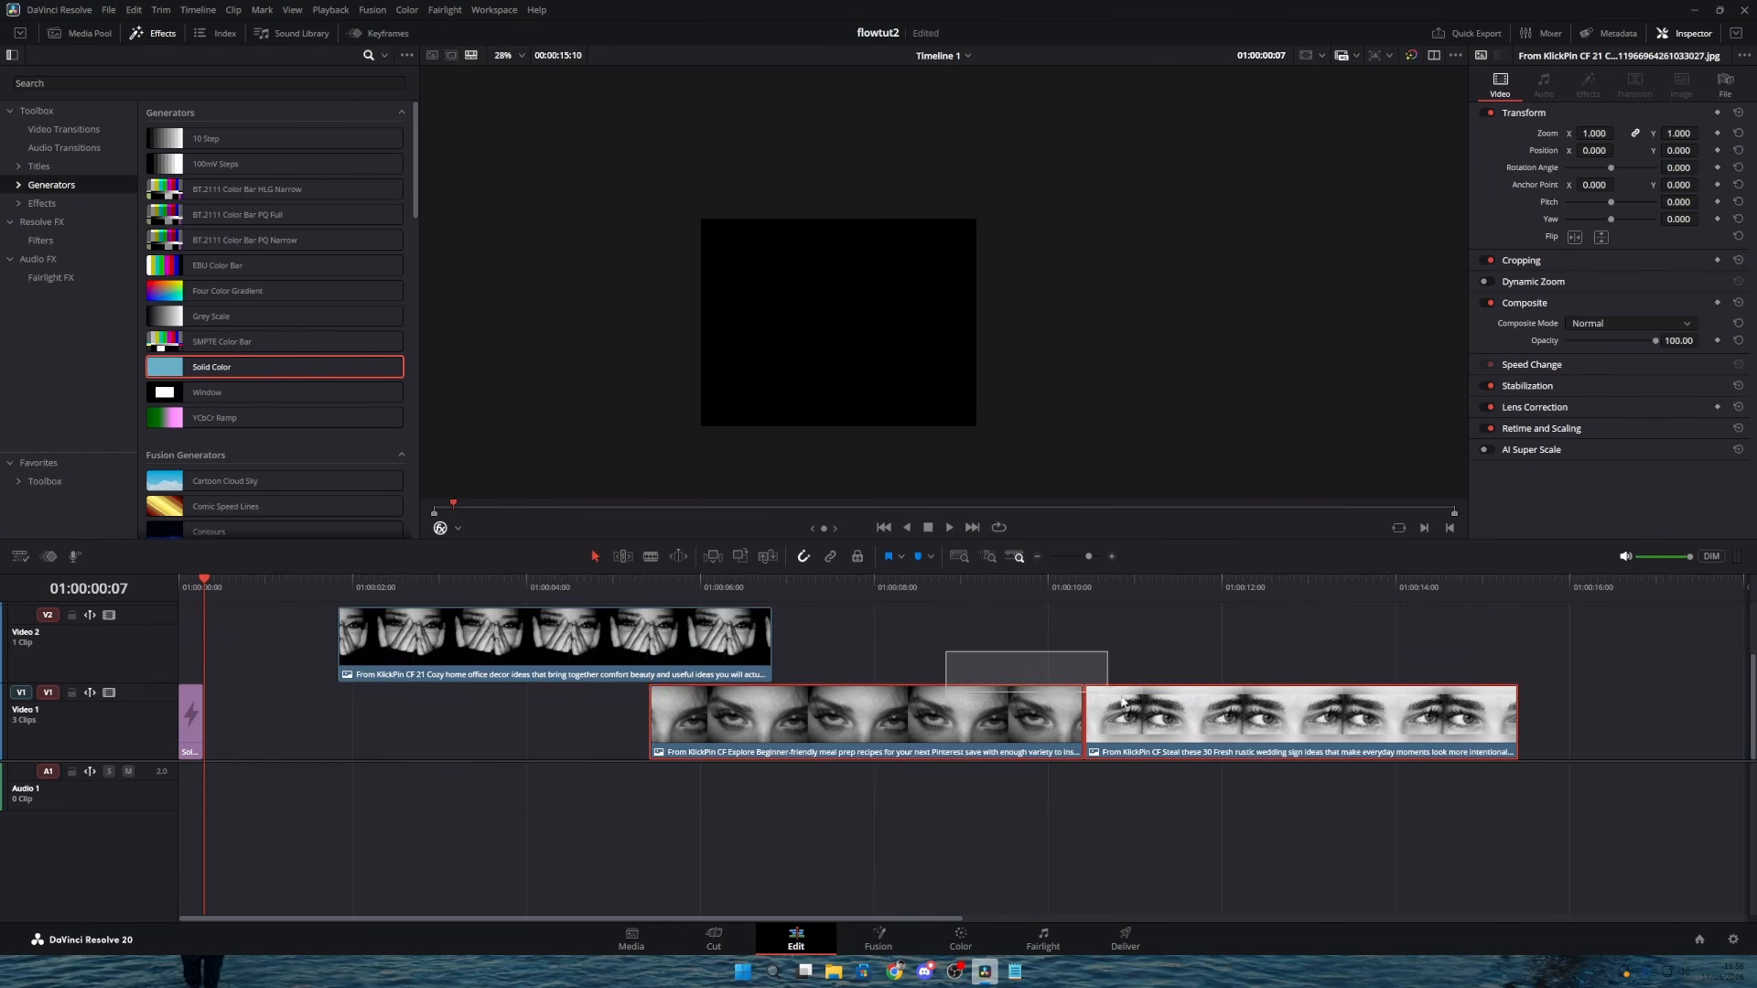
Step: Cut the three eye photos into 2-frame clips and line them up from the timeline start on Video 2, above the Solid Color
{"action": "left_click_drag", "start_coordinate": [907, 728], "coordinate": [1052, 728]}
{"action": "left_click", "coordinate": [913, 645]}
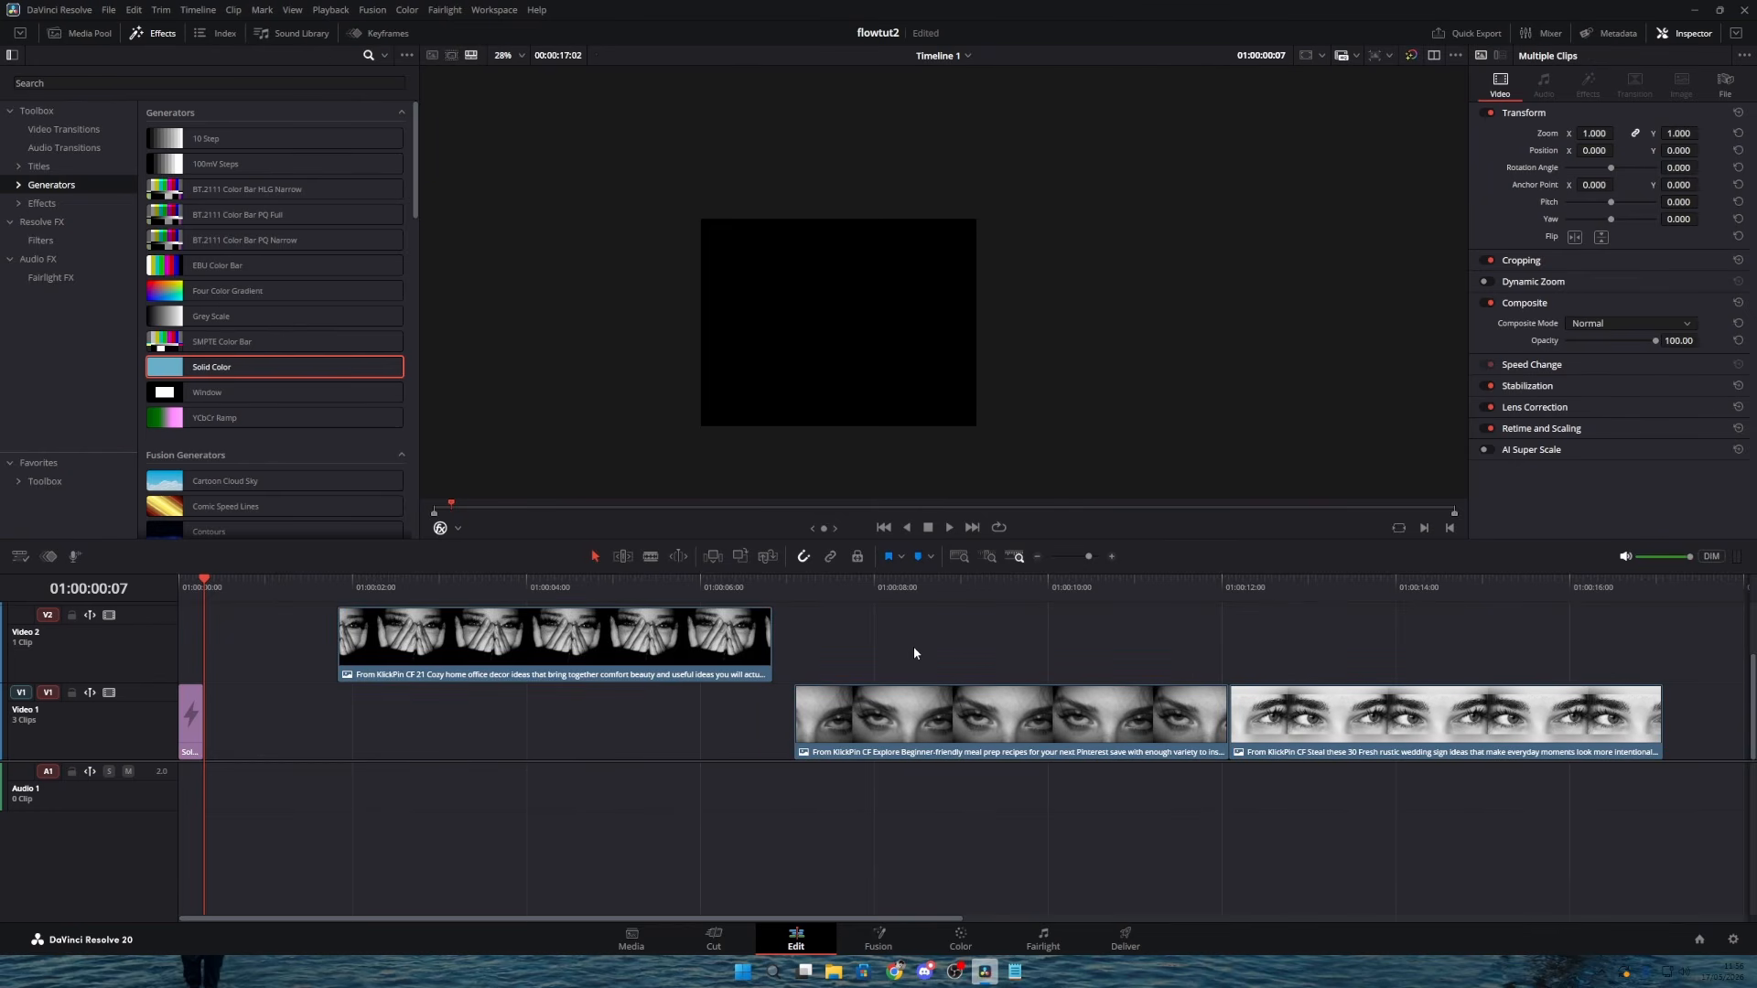
{"action": "left_click", "coordinate": [800, 590]}
{"action": "left_click", "coordinate": [828, 713]}
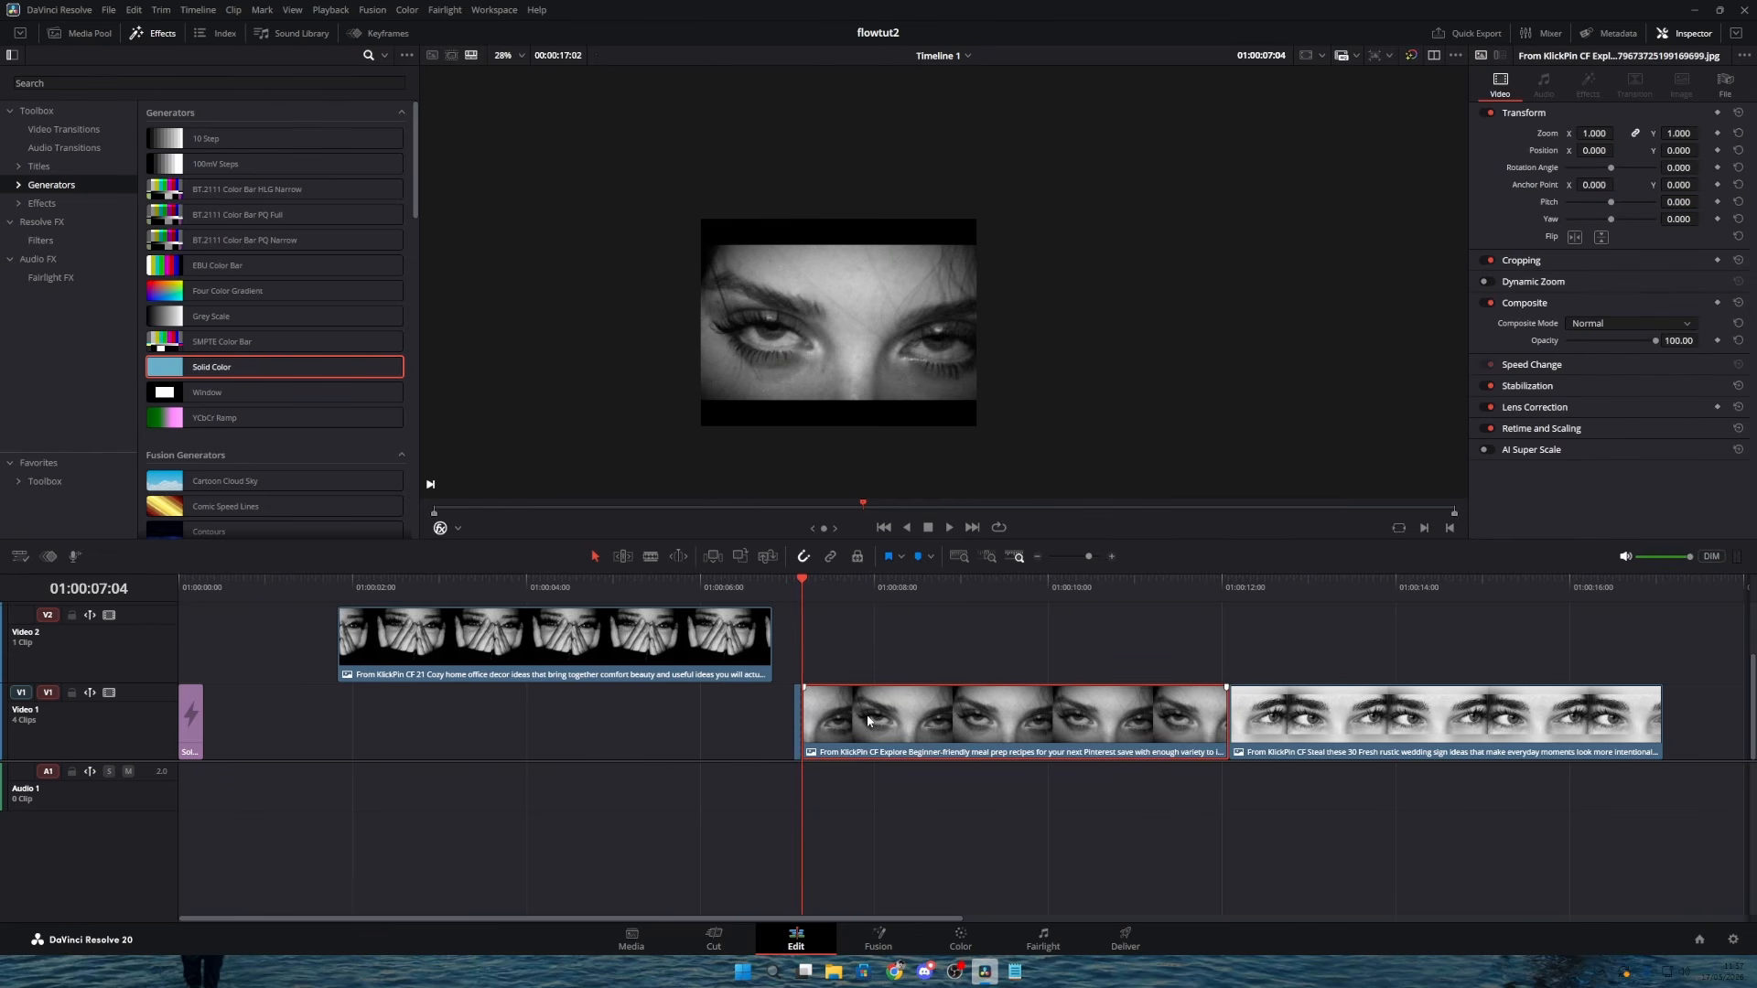
{"action": "left_click_drag", "start_coordinate": [551, 641], "coordinate": [1014, 723]}
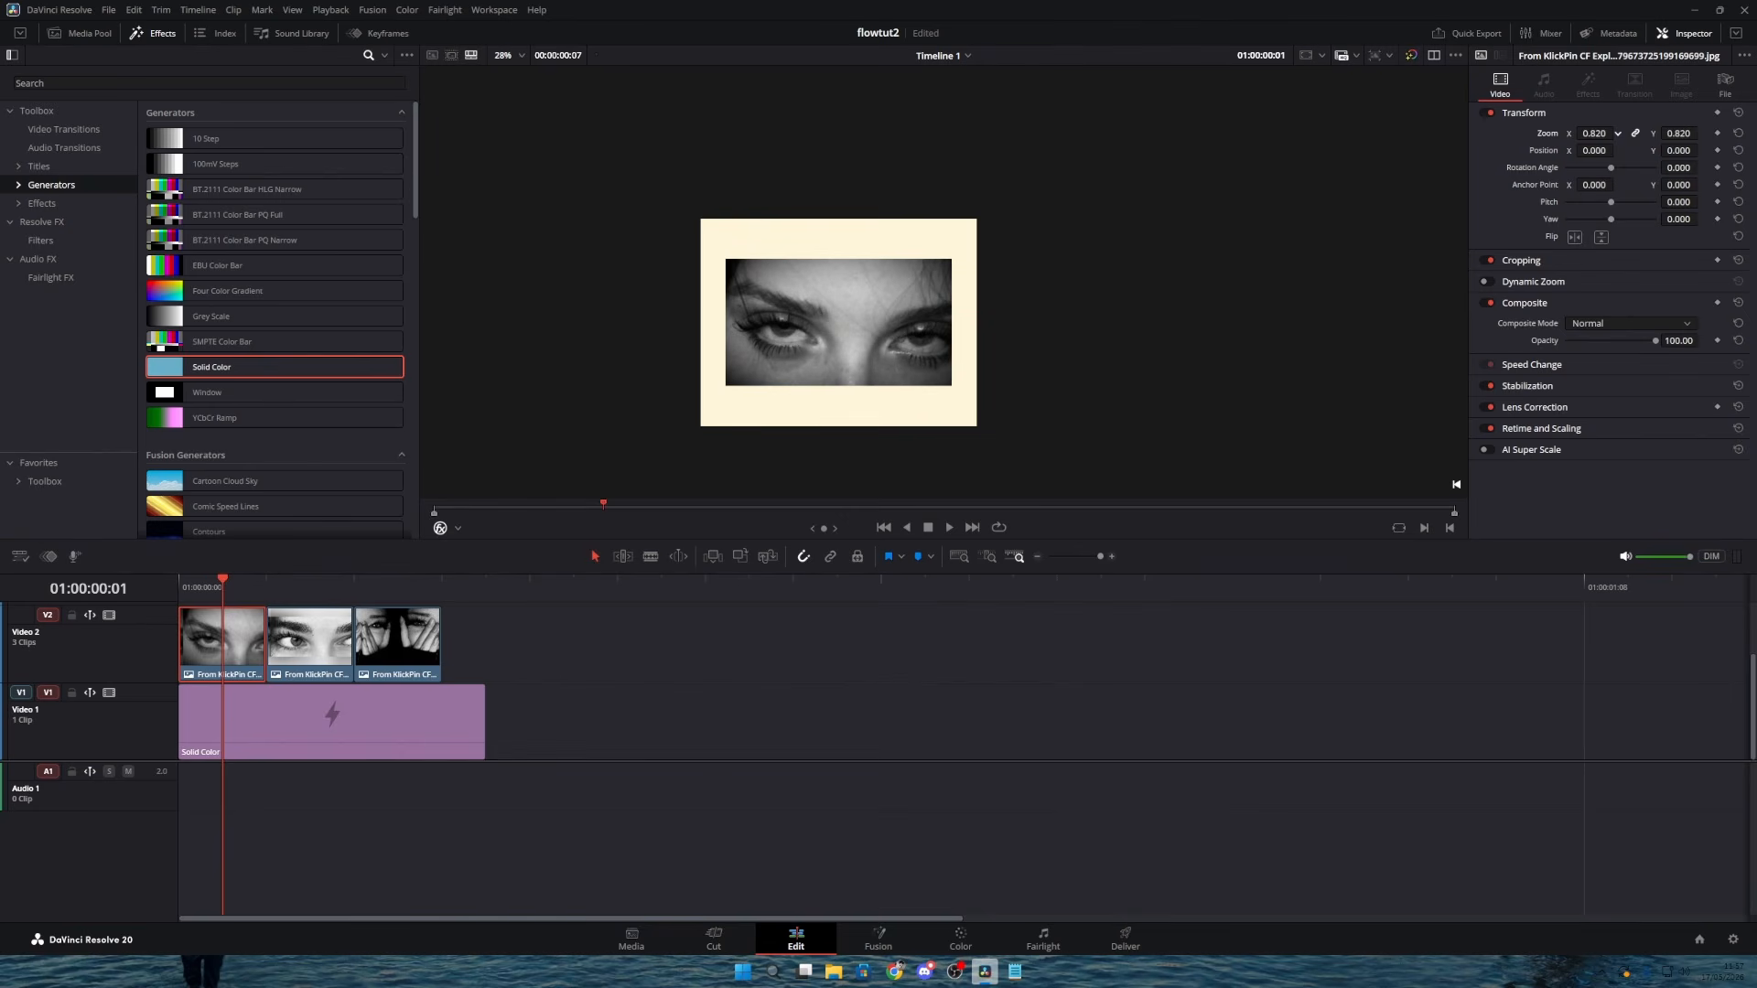
Step: Scale the first eye clip to 0.580 and crop it to a strip, 235 from the top and 104 from the bottom
{"action": "left_click_drag", "start_coordinate": [1594, 133], "coordinate": [1566, 133]}
{"action": "left_click", "coordinate": [1579, 260]}
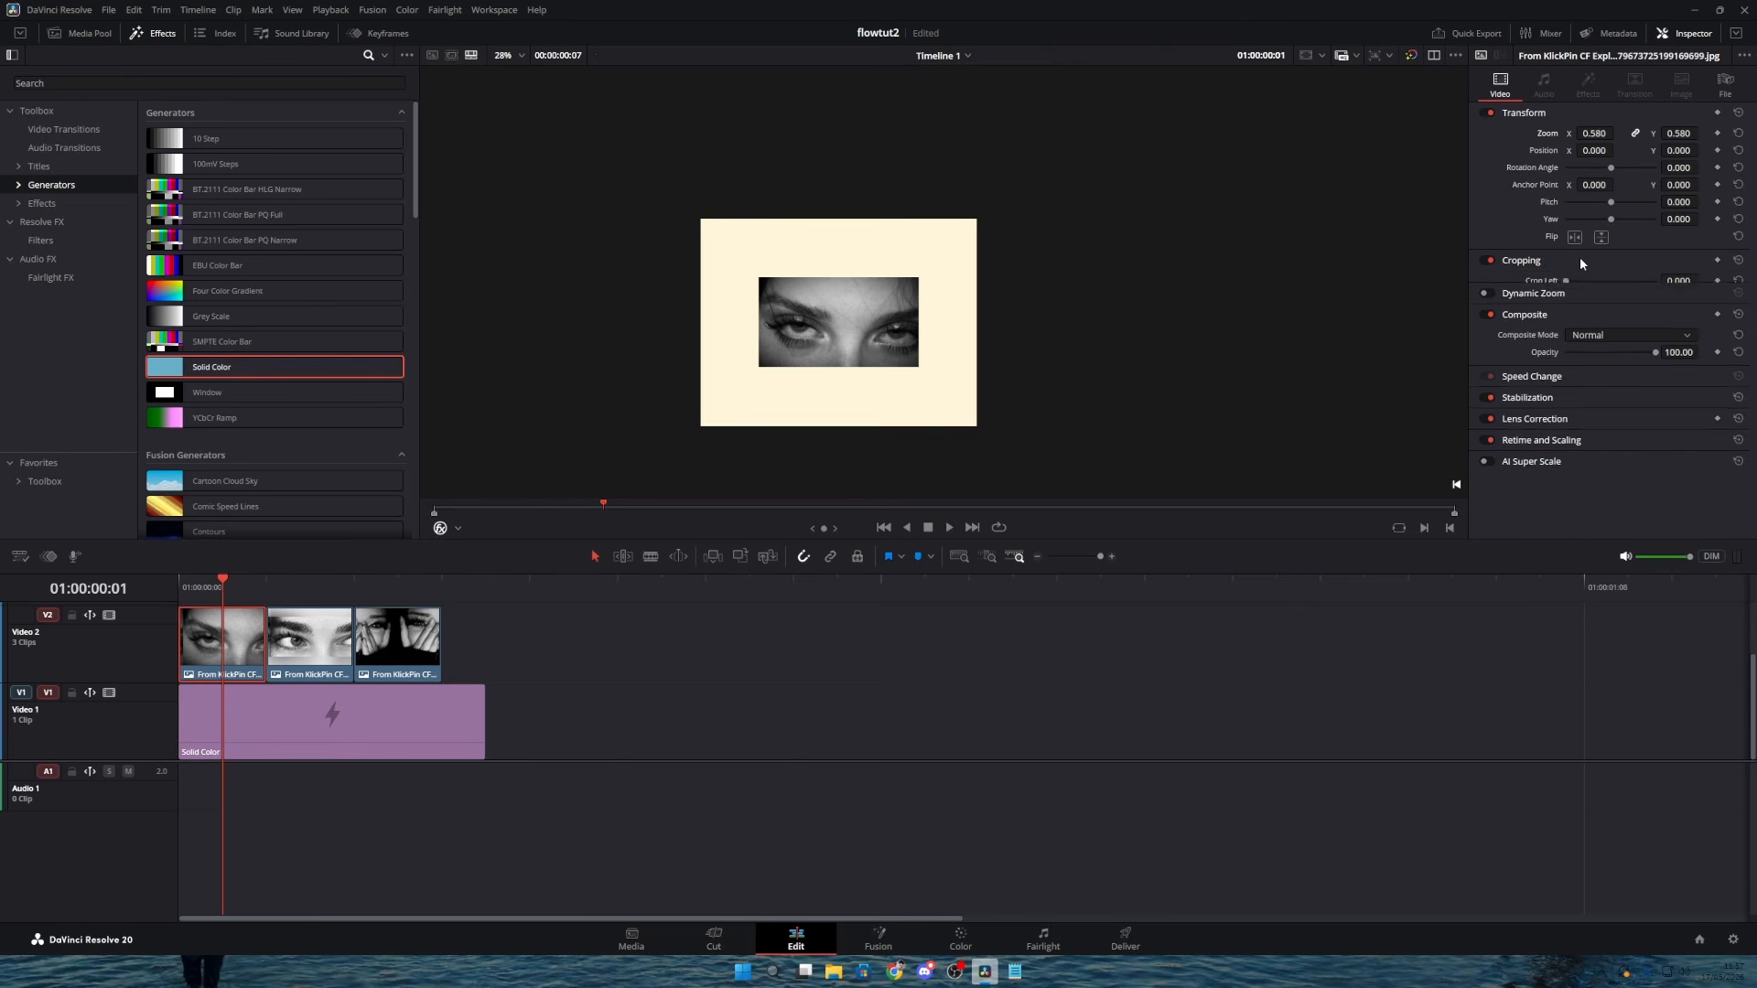
{"action": "left_click_drag", "start_coordinate": [1678, 297], "coordinate": [1702, 331]}
{"action": "key", "text": "ctrl+z"}
Step: Overlap the second eye clip on the first from a track above, at 70.23 opacity and 0.580 zoom, to match their framing
{"action": "left_click_drag", "start_coordinate": [311, 641], "coordinate": [322, 574]}
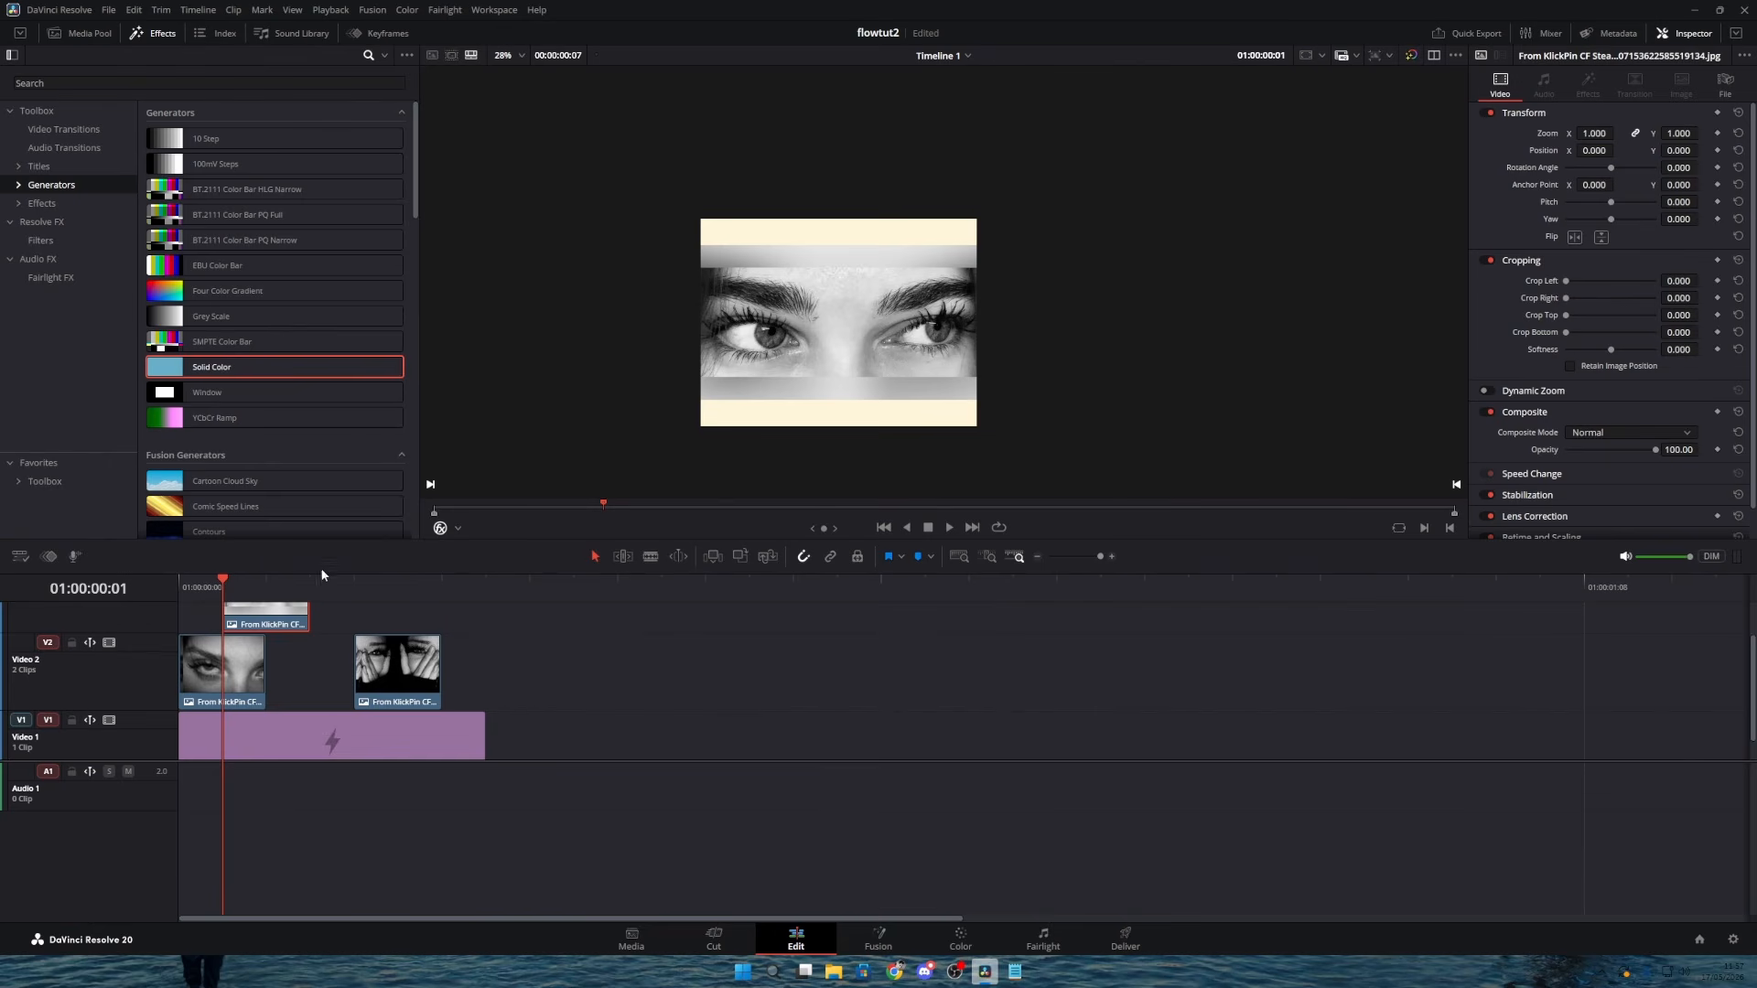
{"action": "left_click_drag", "start_coordinate": [1661, 449], "coordinate": [1627, 452]}
{"action": "left_click_drag", "start_coordinate": [1595, 137], "coordinate": [1539, 137]}
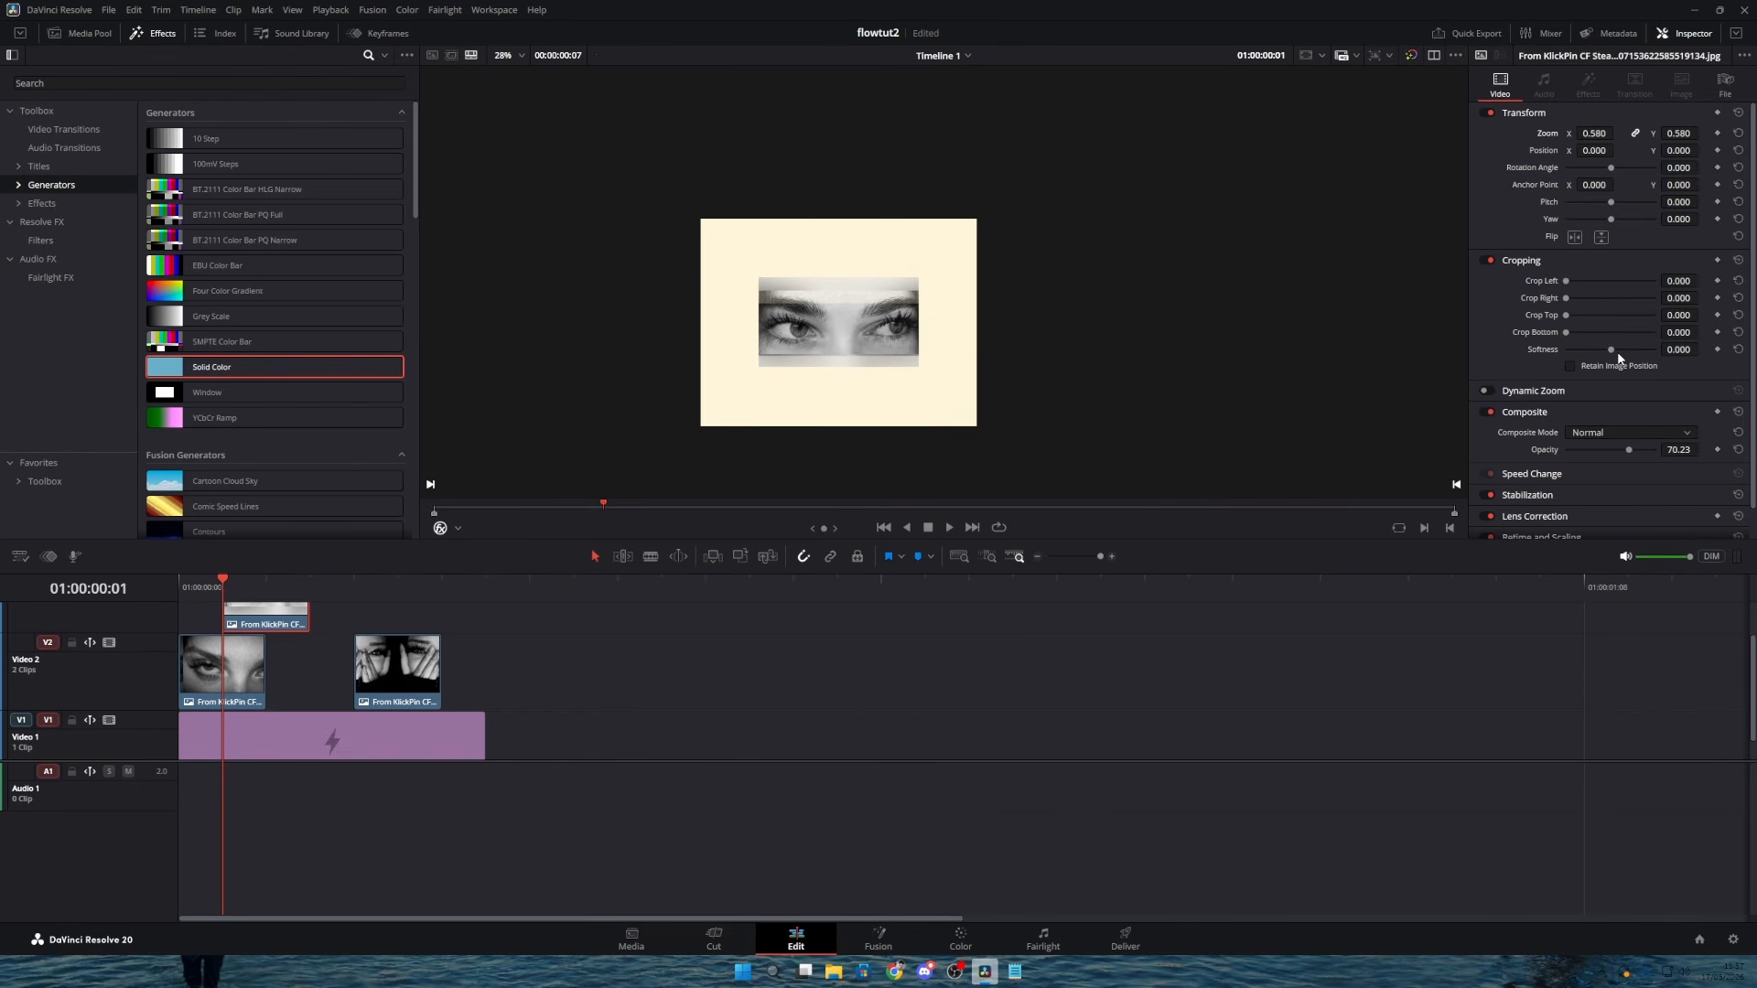
Step: Match the second eye clip to the first with crops of 27 left, 30 right, 238 top and 120 bottom, then return it to Video 2
{"action": "left_click_drag", "start_coordinate": [1670, 332], "coordinate": [1702, 314]}
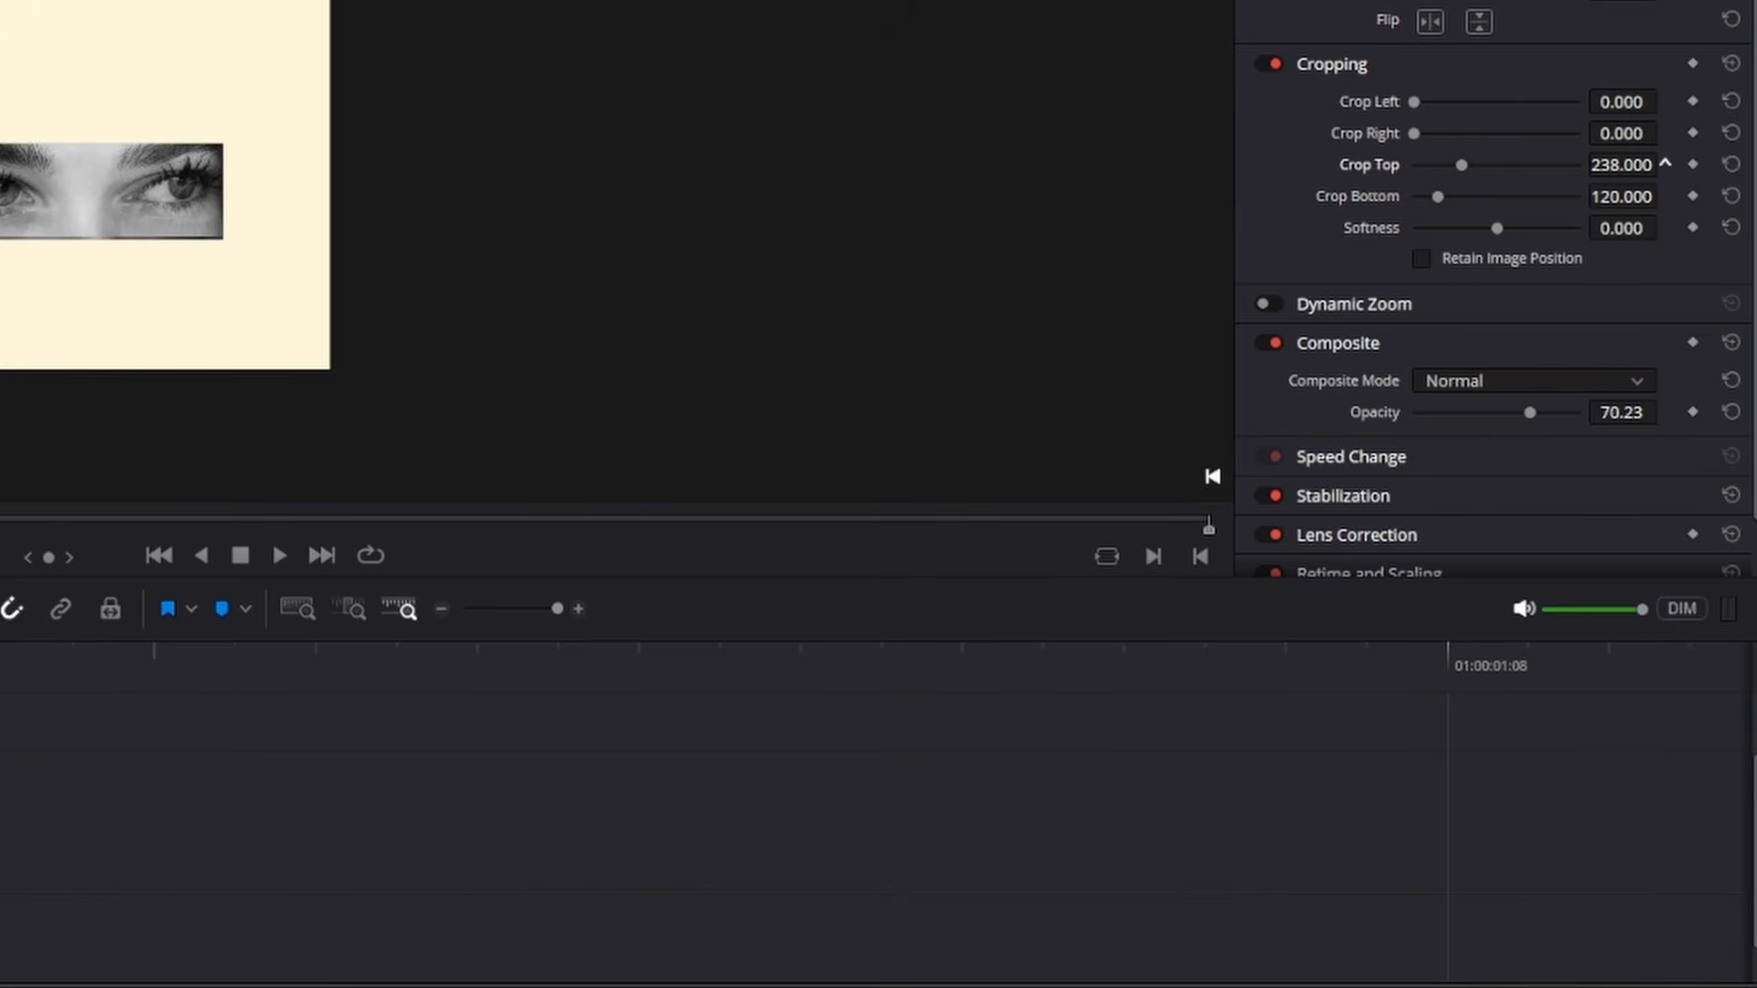
{"action": "left_click_drag", "start_coordinate": [1665, 134], "coordinate": [1668, 131]}
{"action": "left_click_drag", "start_coordinate": [1665, 102], "coordinate": [1667, 101]}
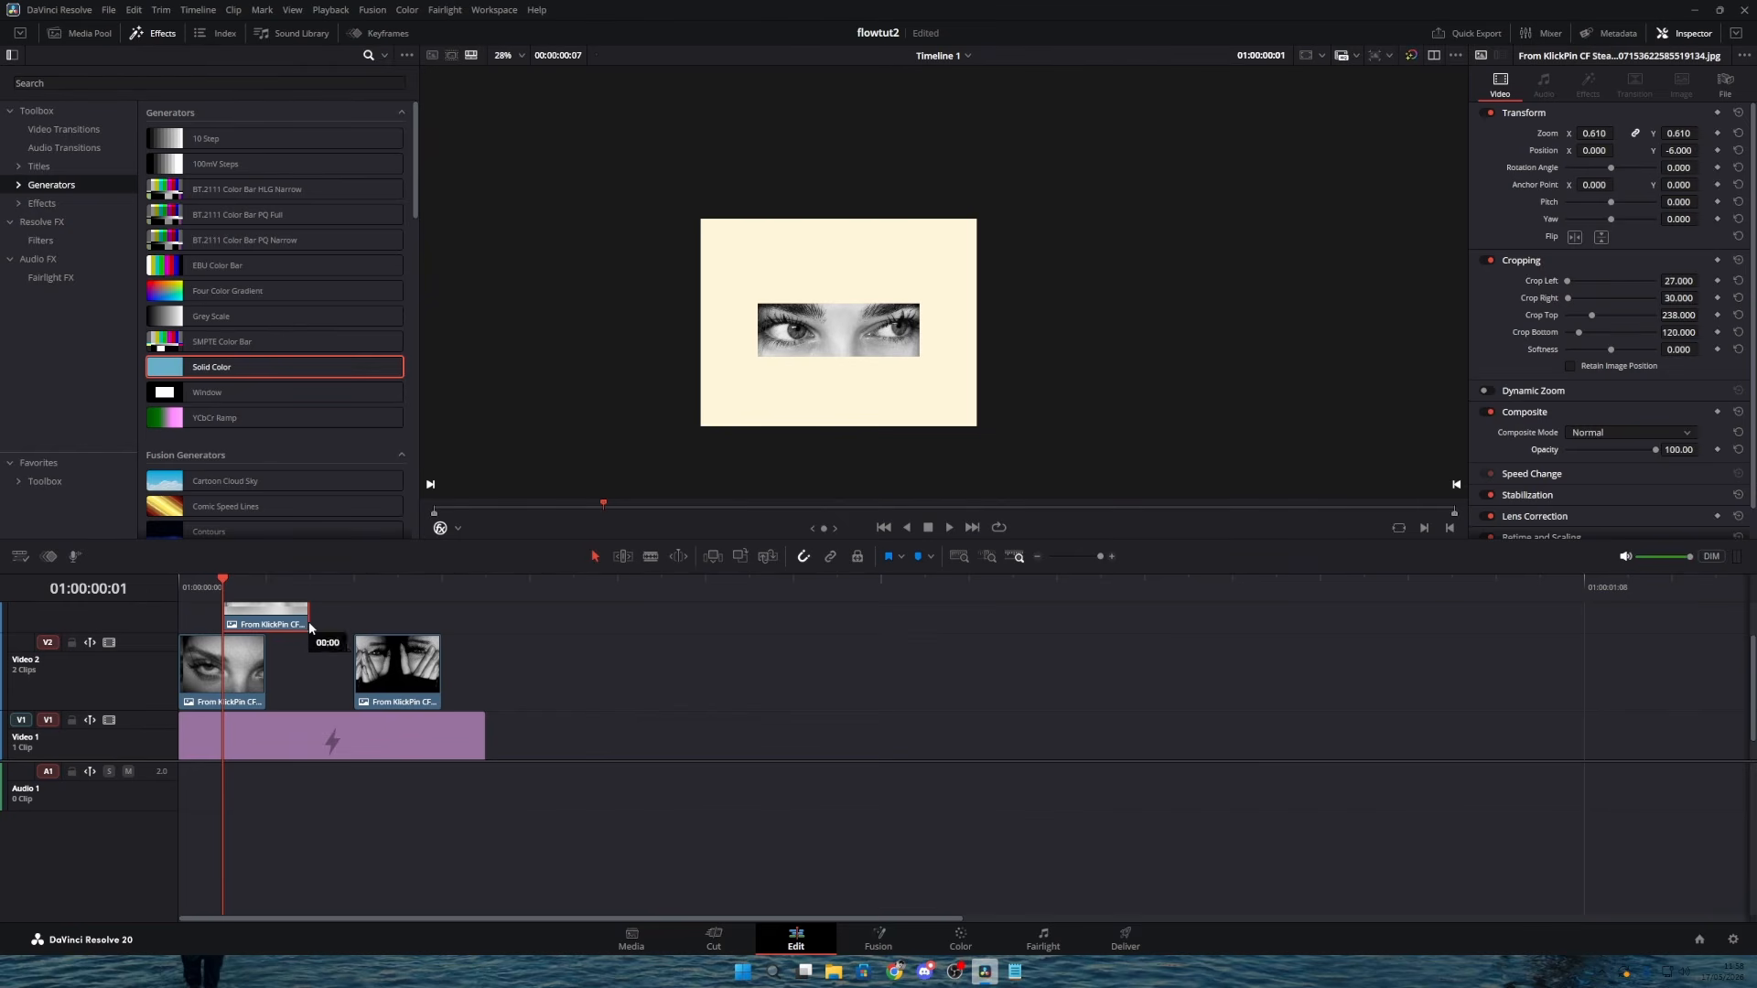
{"action": "left_click_drag", "start_coordinate": [320, 629], "coordinate": [341, 665]}
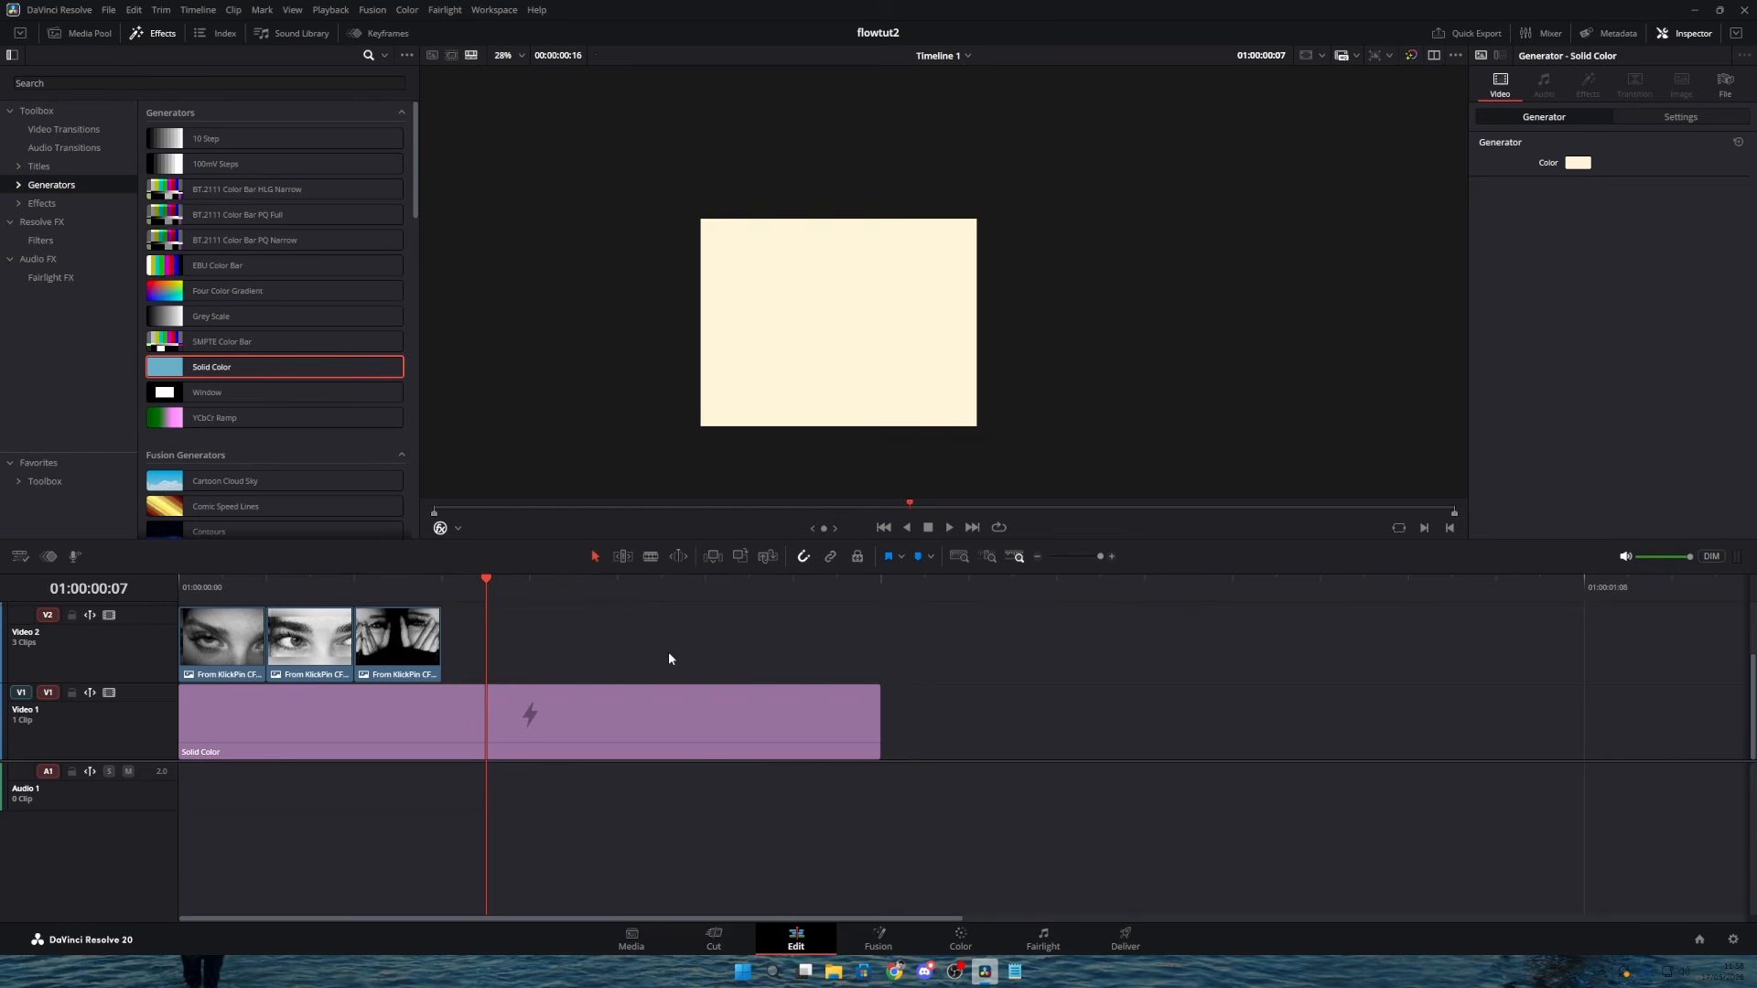
Step: Duplicate the three eye clips directly after the originals on Video 2 and trim the Solid Color to end with the last copy
{"action": "left_click_drag", "start_coordinate": [668, 651], "coordinate": [502, 635]}
{"action": "key", "text": "Home"}
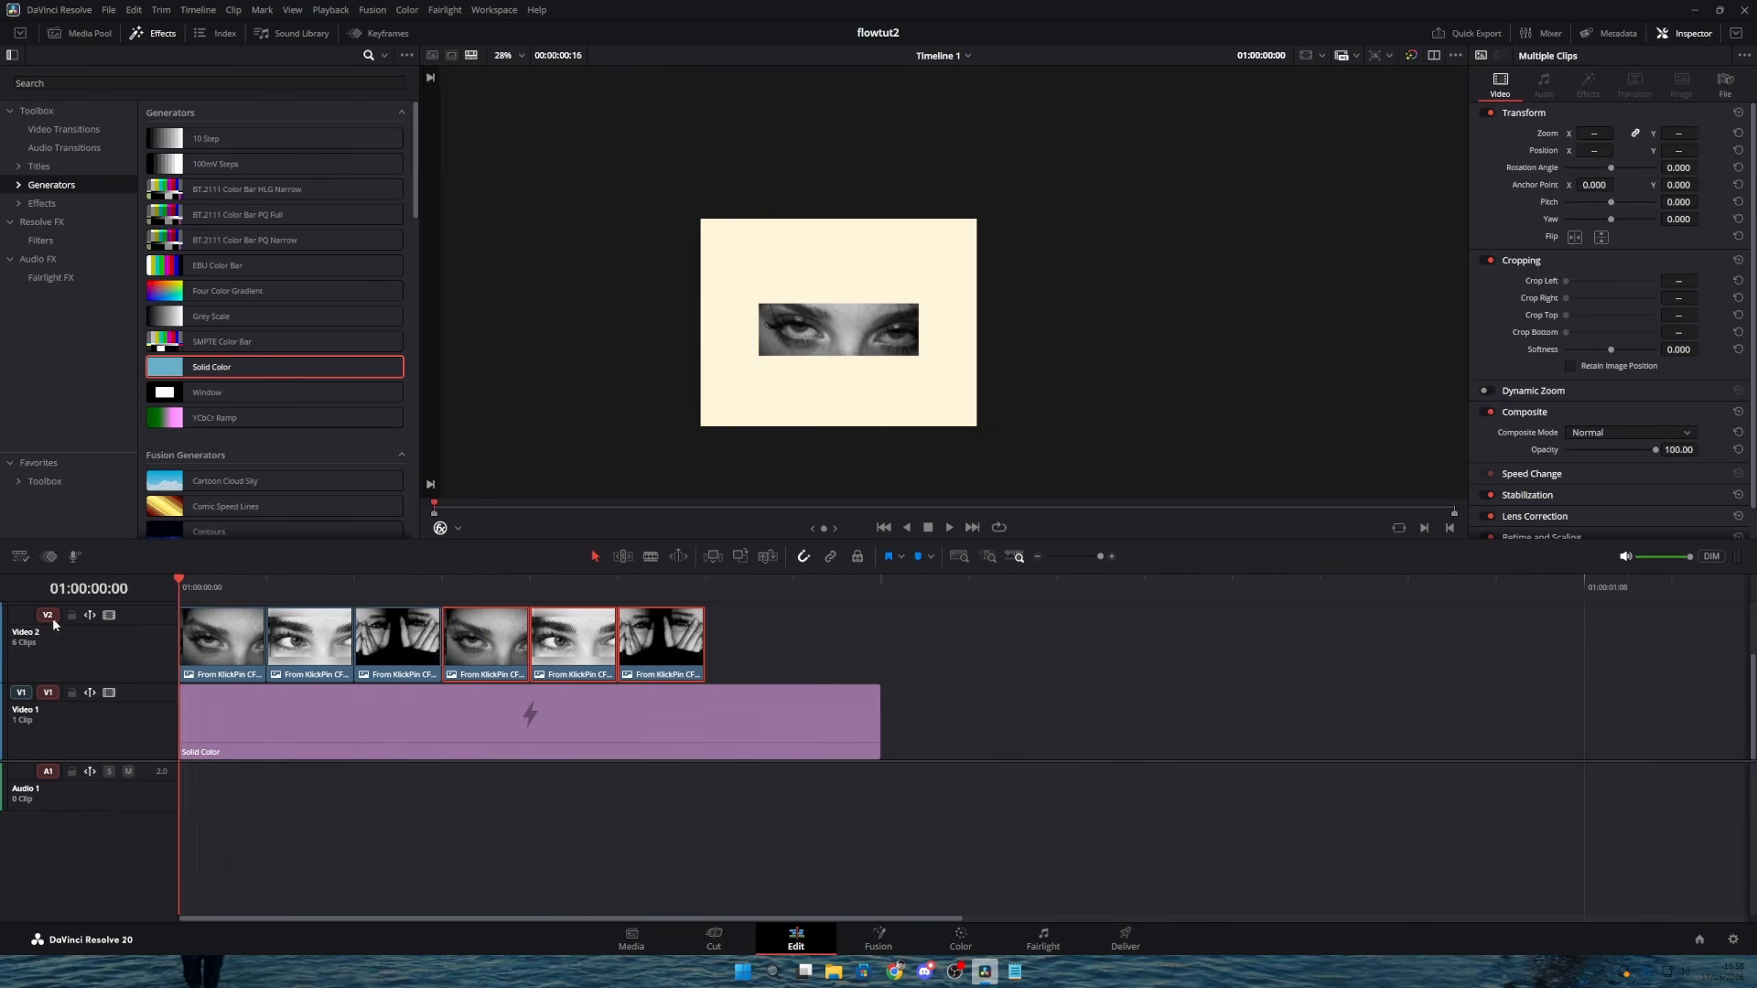
{"action": "key", "text": "space"}
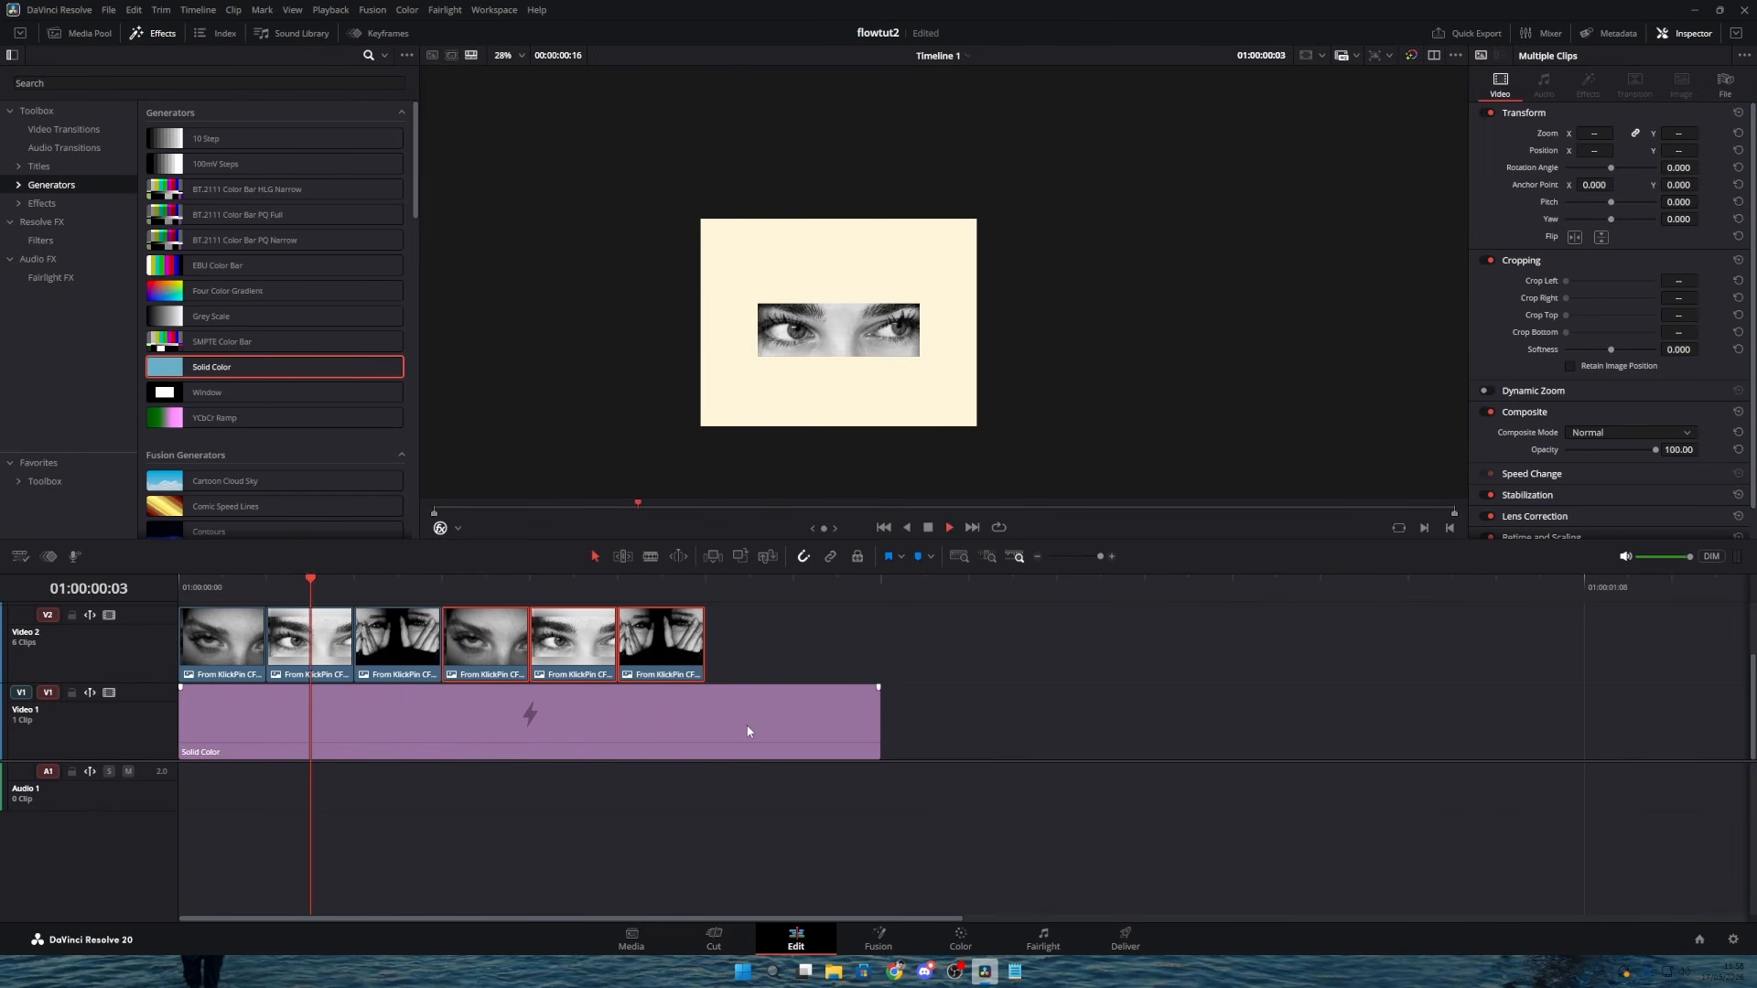
{"action": "left_click_drag", "start_coordinate": [880, 718], "coordinate": [706, 719]}
Step: Add an Adjustment Clip above the eye clips, trim it to their full length and open it in Fusion
{"action": "left_click", "coordinate": [72, 206]}
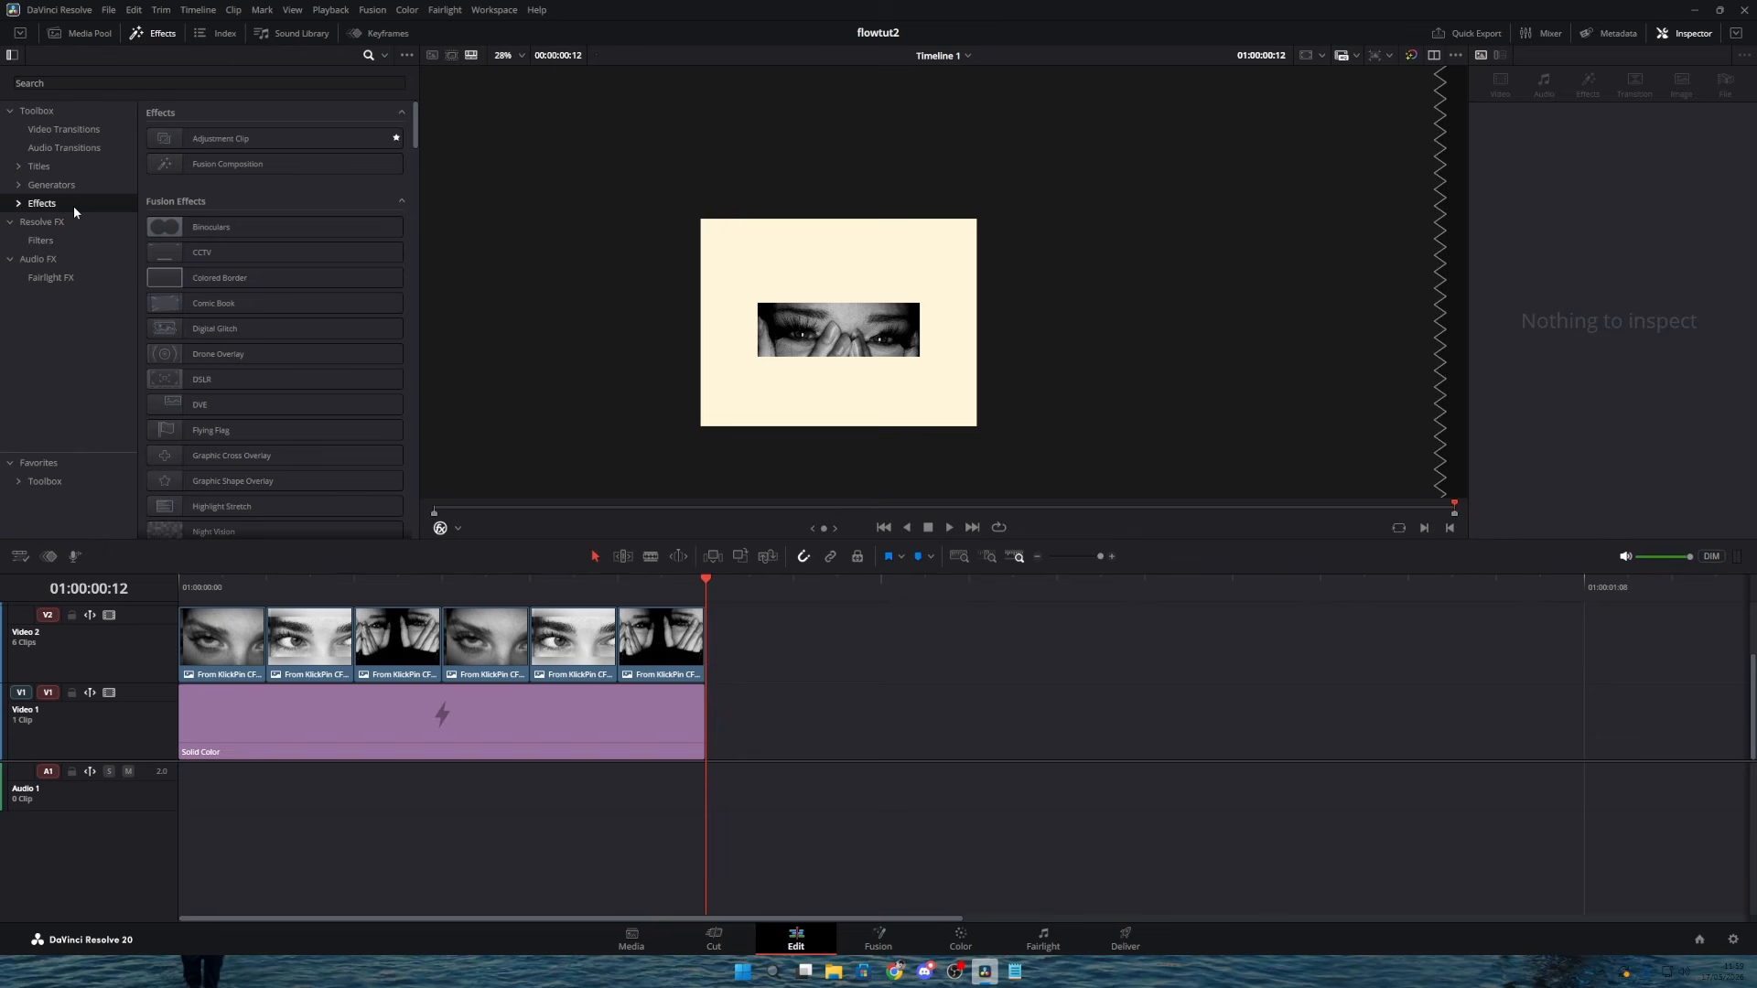
{"action": "left_click_drag", "start_coordinate": [241, 140], "coordinate": [219, 611]}
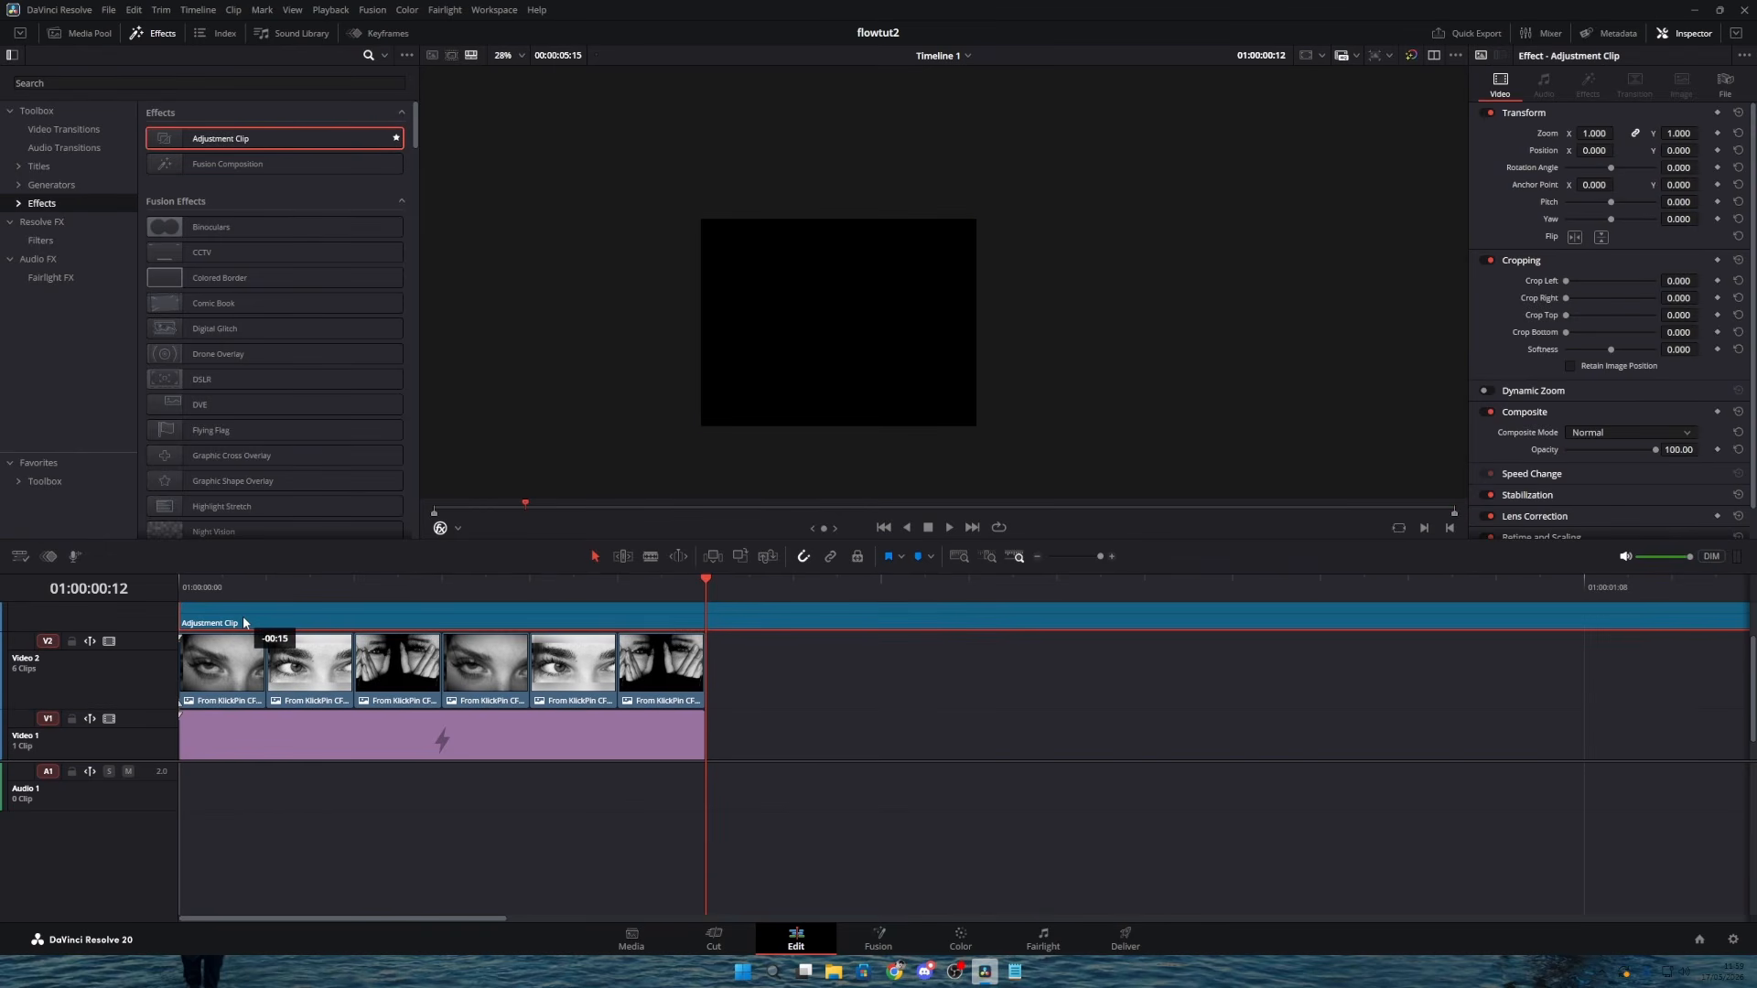
{"action": "left_click", "coordinate": [397, 585]}
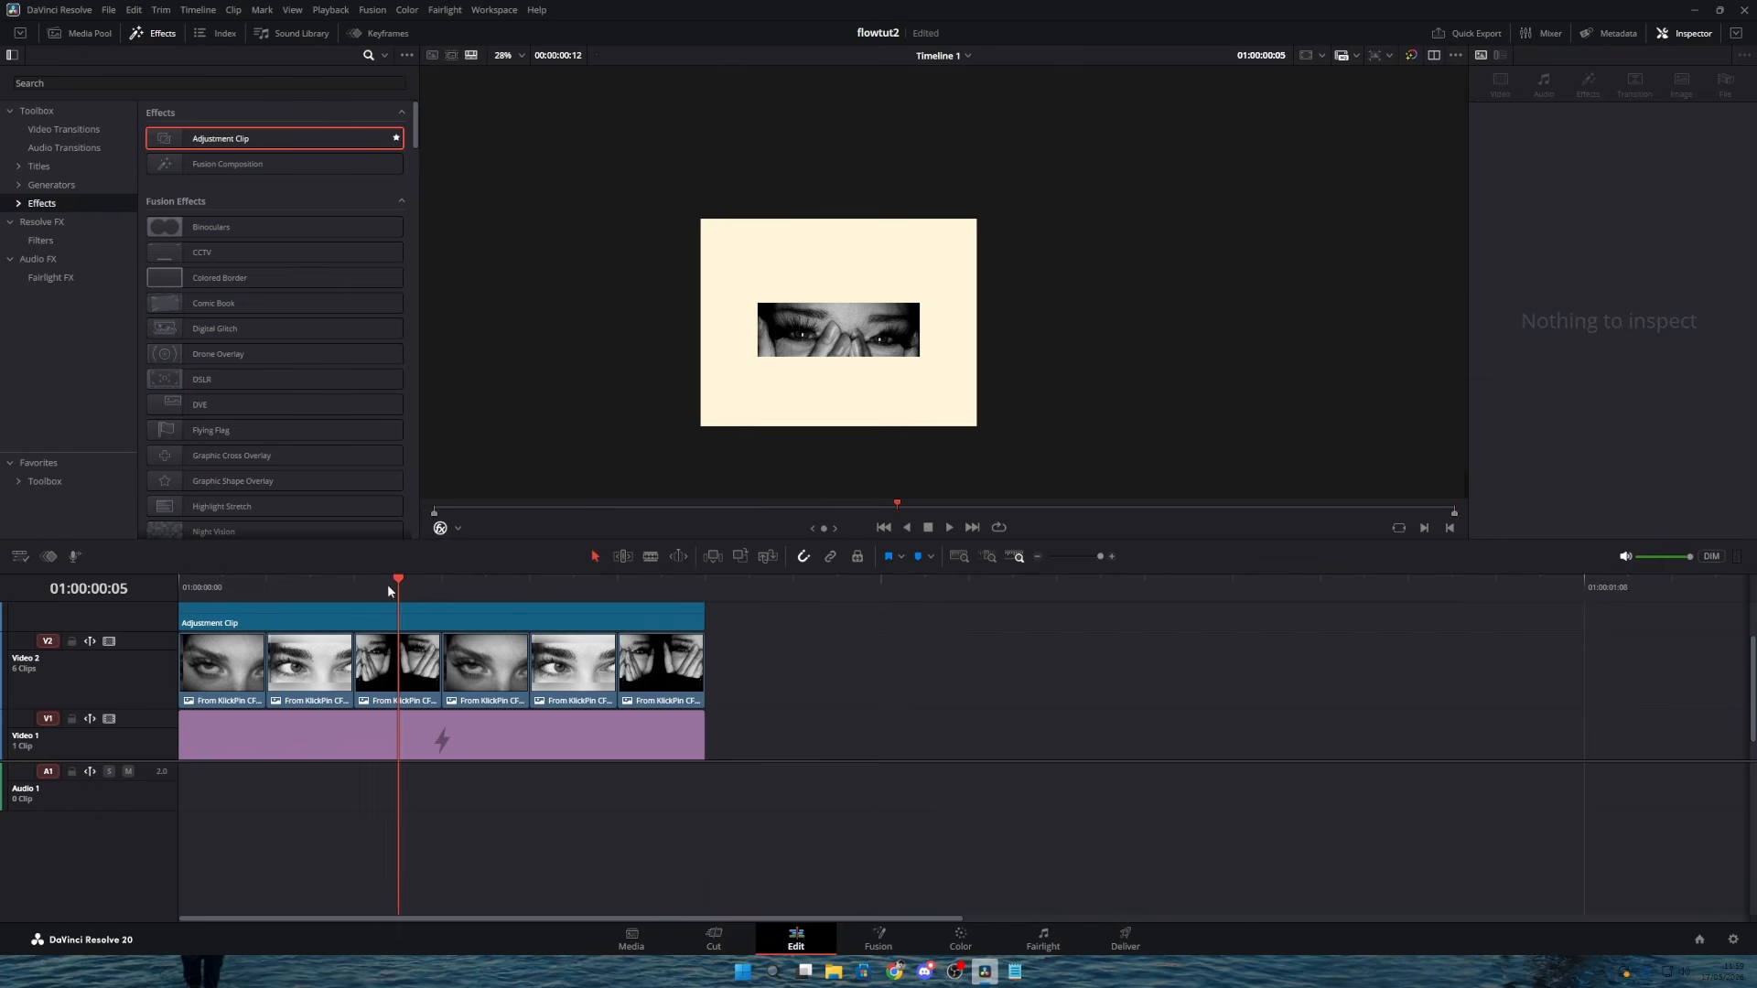
{"action": "right_click", "coordinate": [418, 620]}
{"action": "left_click", "coordinate": [518, 862]}
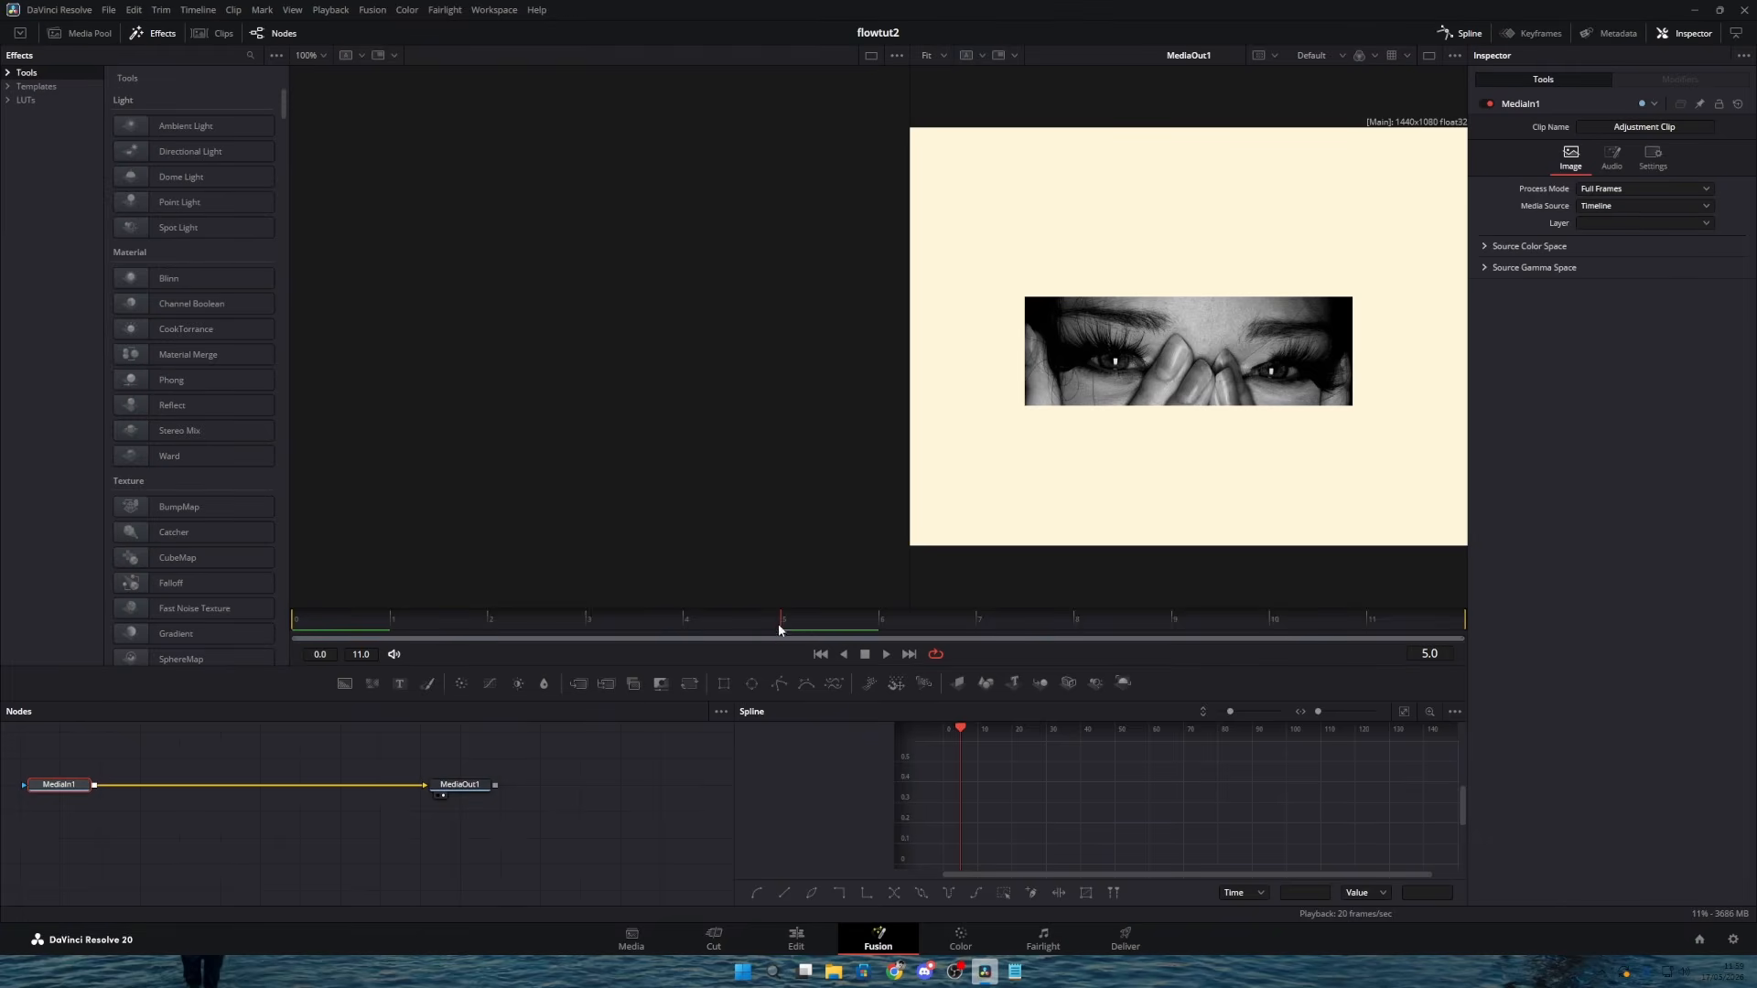
Step: Add a Transform node after MediaIn1 and keyframe its size from 1.0 at frame 0 to 1.4 at frame 11
{"action": "left_click_drag", "start_coordinate": [778, 630], "coordinate": [254, 657]}
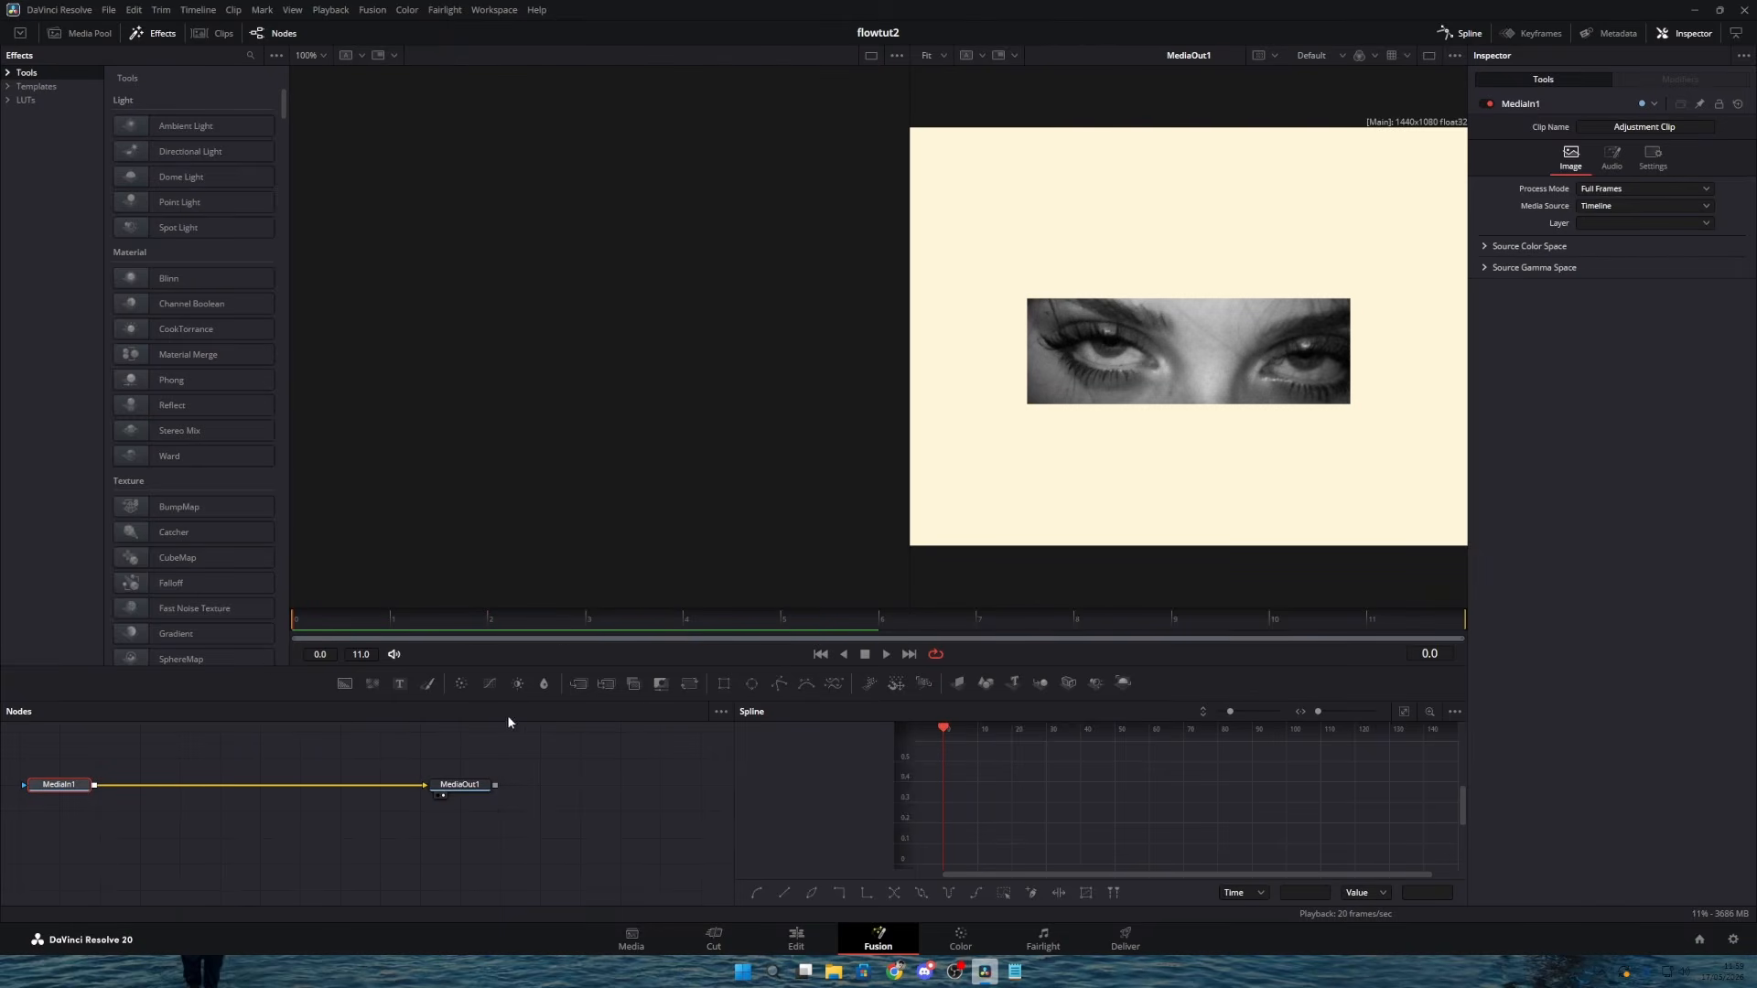
{"action": "left_click", "coordinate": [689, 683]}
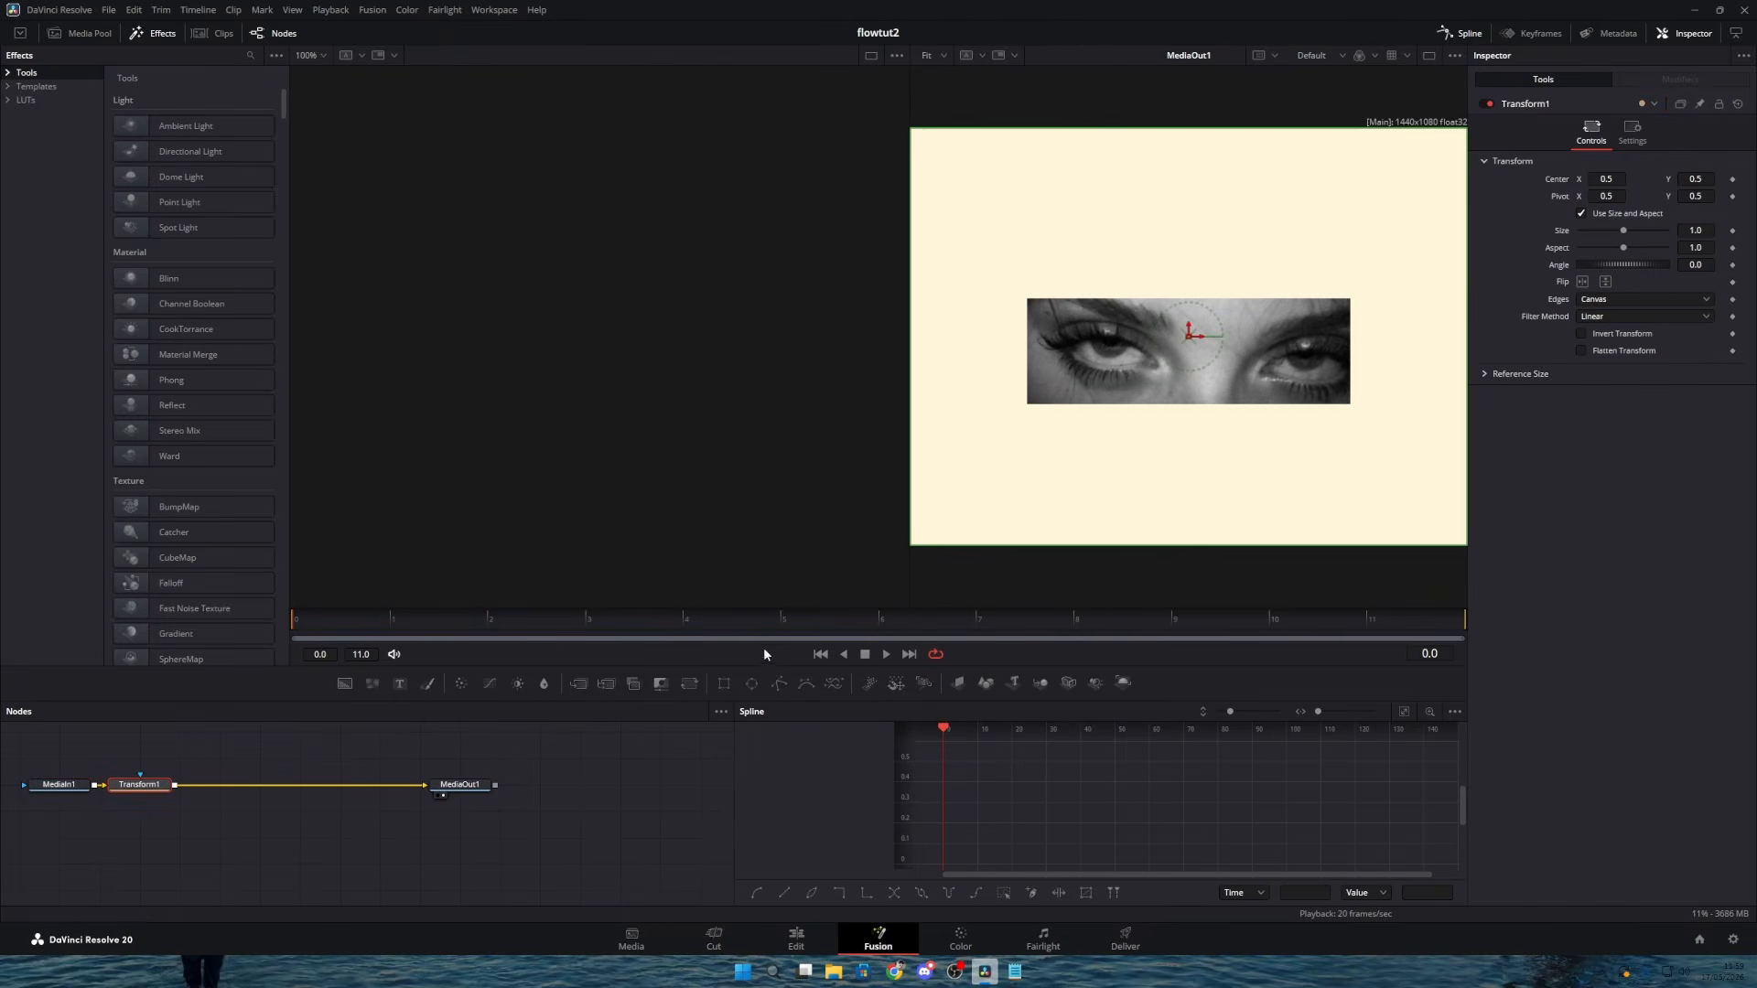
{"action": "left_click", "coordinate": [1732, 231]}
{"action": "key", "text": "End"}
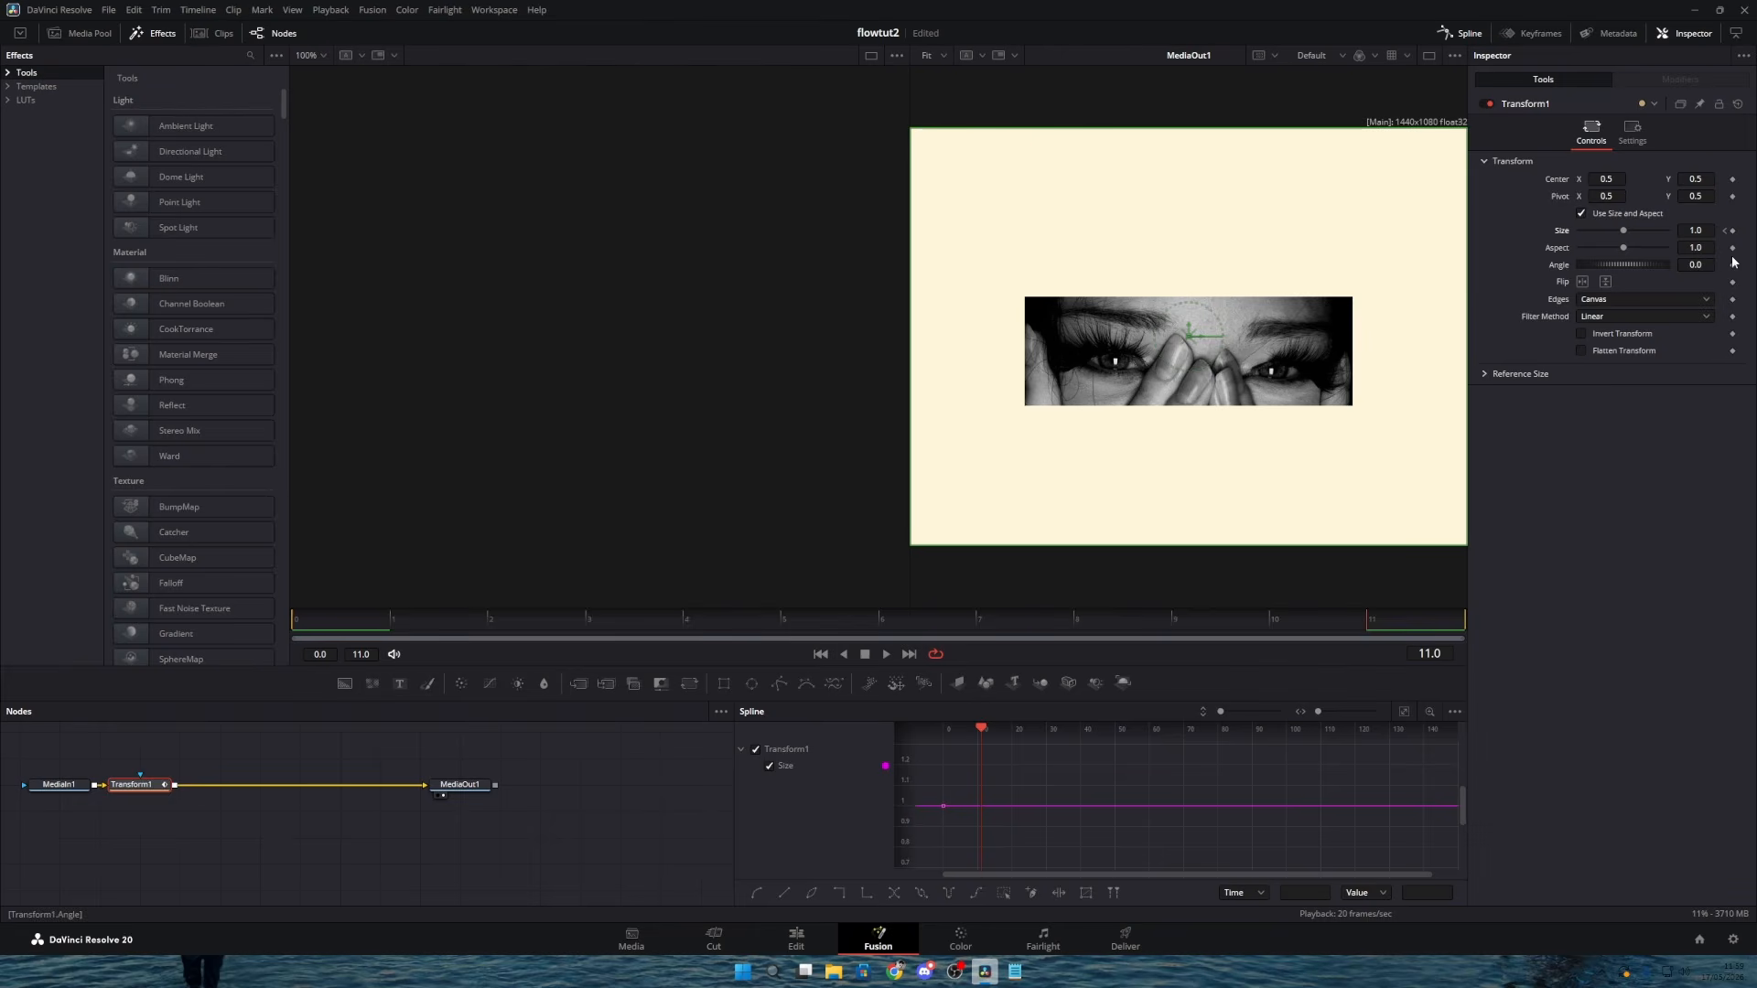
{"action": "left_click", "coordinate": [1709, 228]}
{"action": "type", "text": "1.4"}
{"action": "key", "text": "Tab"}
{"action": "scroll", "coordinate": [1241, 376], "scroll_direction": "down", "scroll_amount": 2}
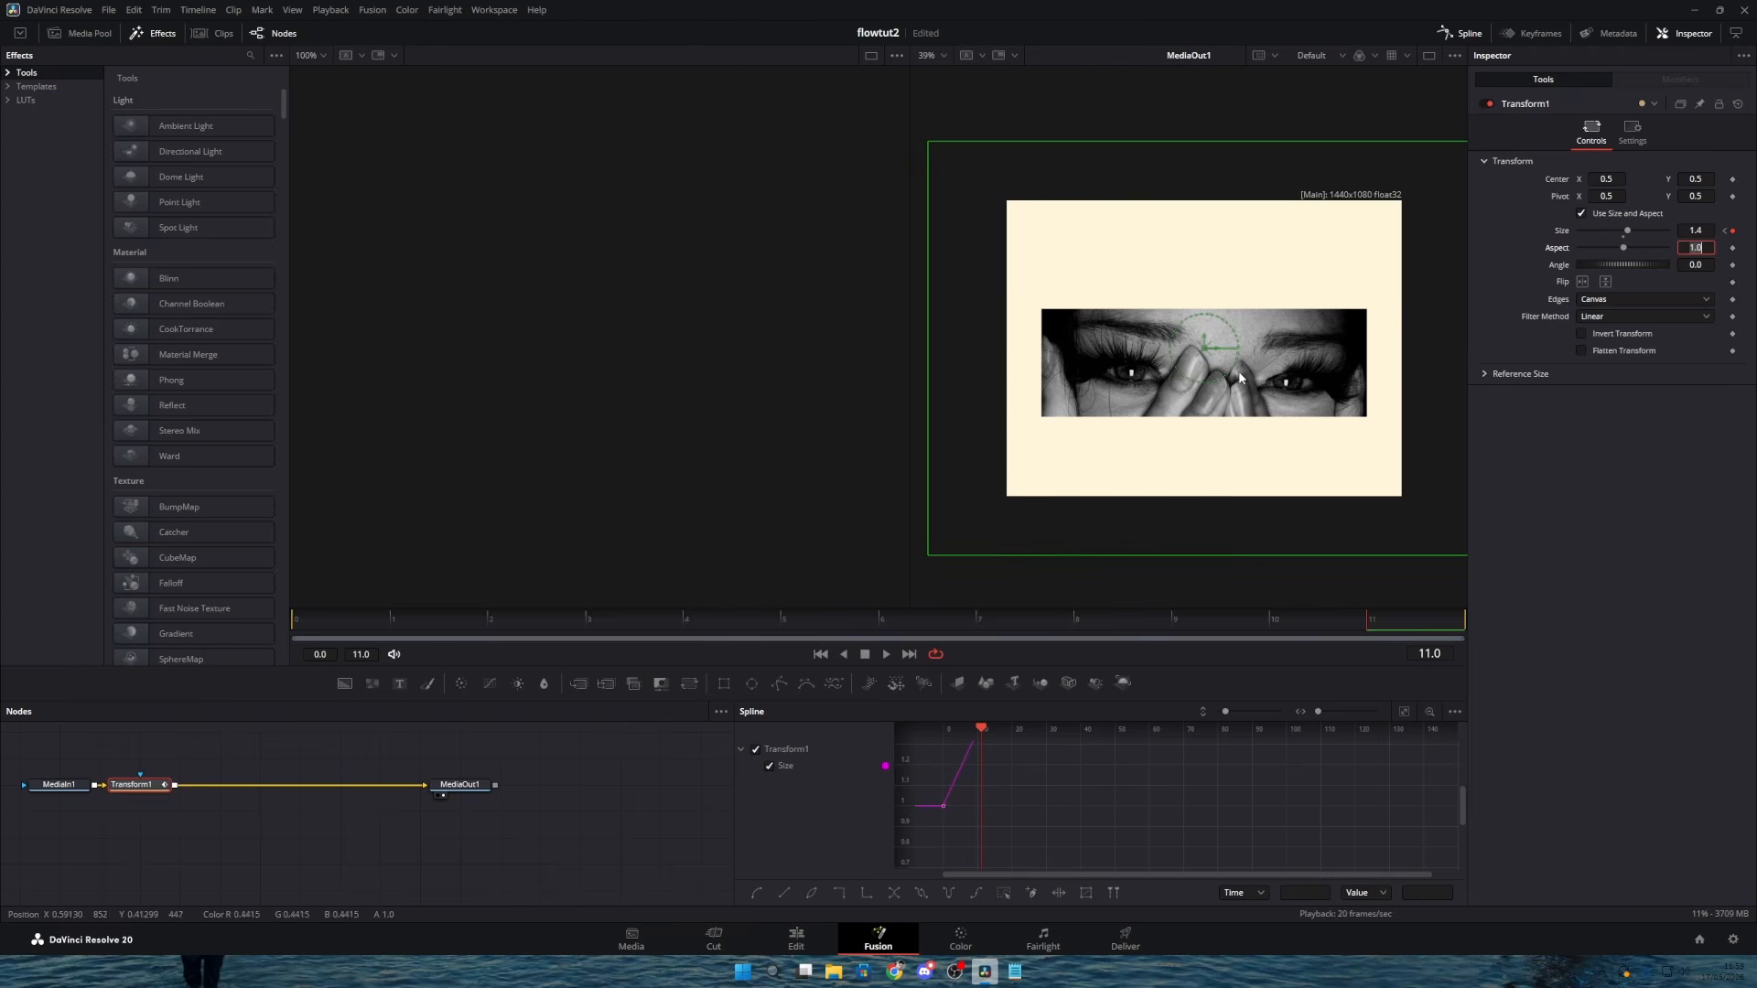
Step: Enable motion blur on the Transform with quality 10 and a shutter angle of 360
{"action": "left_click", "coordinate": [1631, 133]}
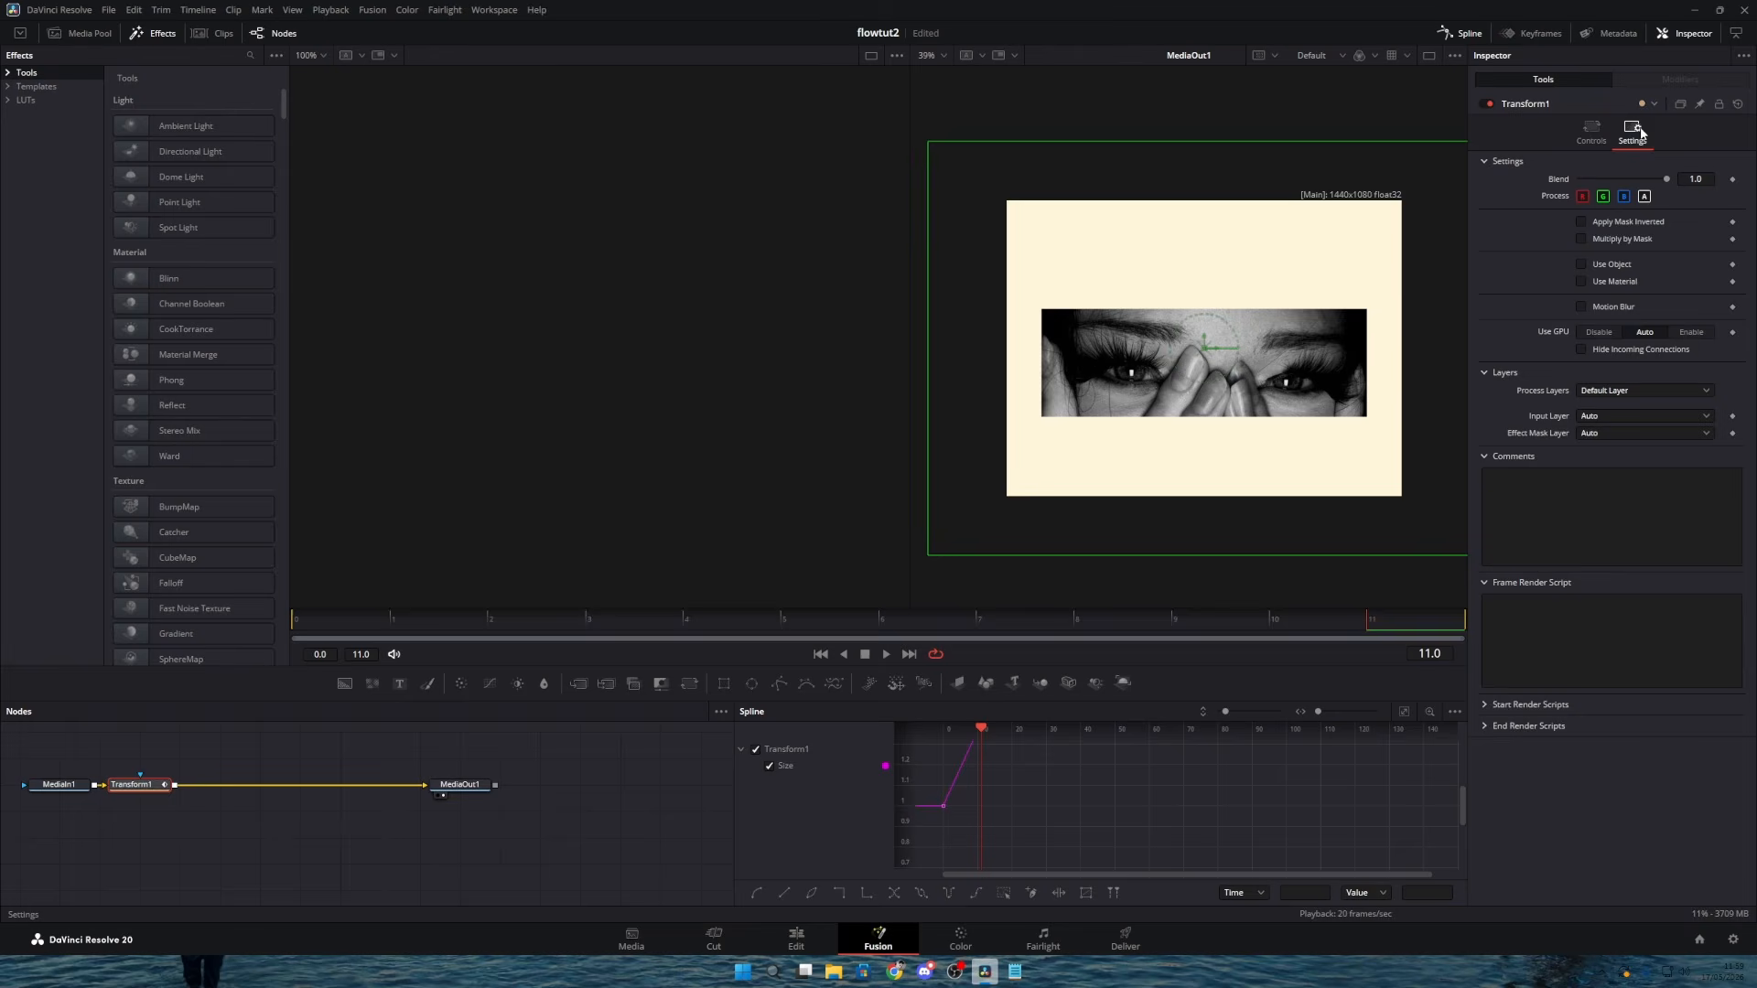
{"action": "left_click", "coordinate": [1582, 306]}
{"action": "left_click_drag", "start_coordinate": [1623, 340], "coordinate": [1675, 342]}
Step: Reshape the Transform's size curve with vertical handles at both keyframes so the zoom runs fast, slow, then fast
{"action": "left_click", "coordinate": [1403, 712]}
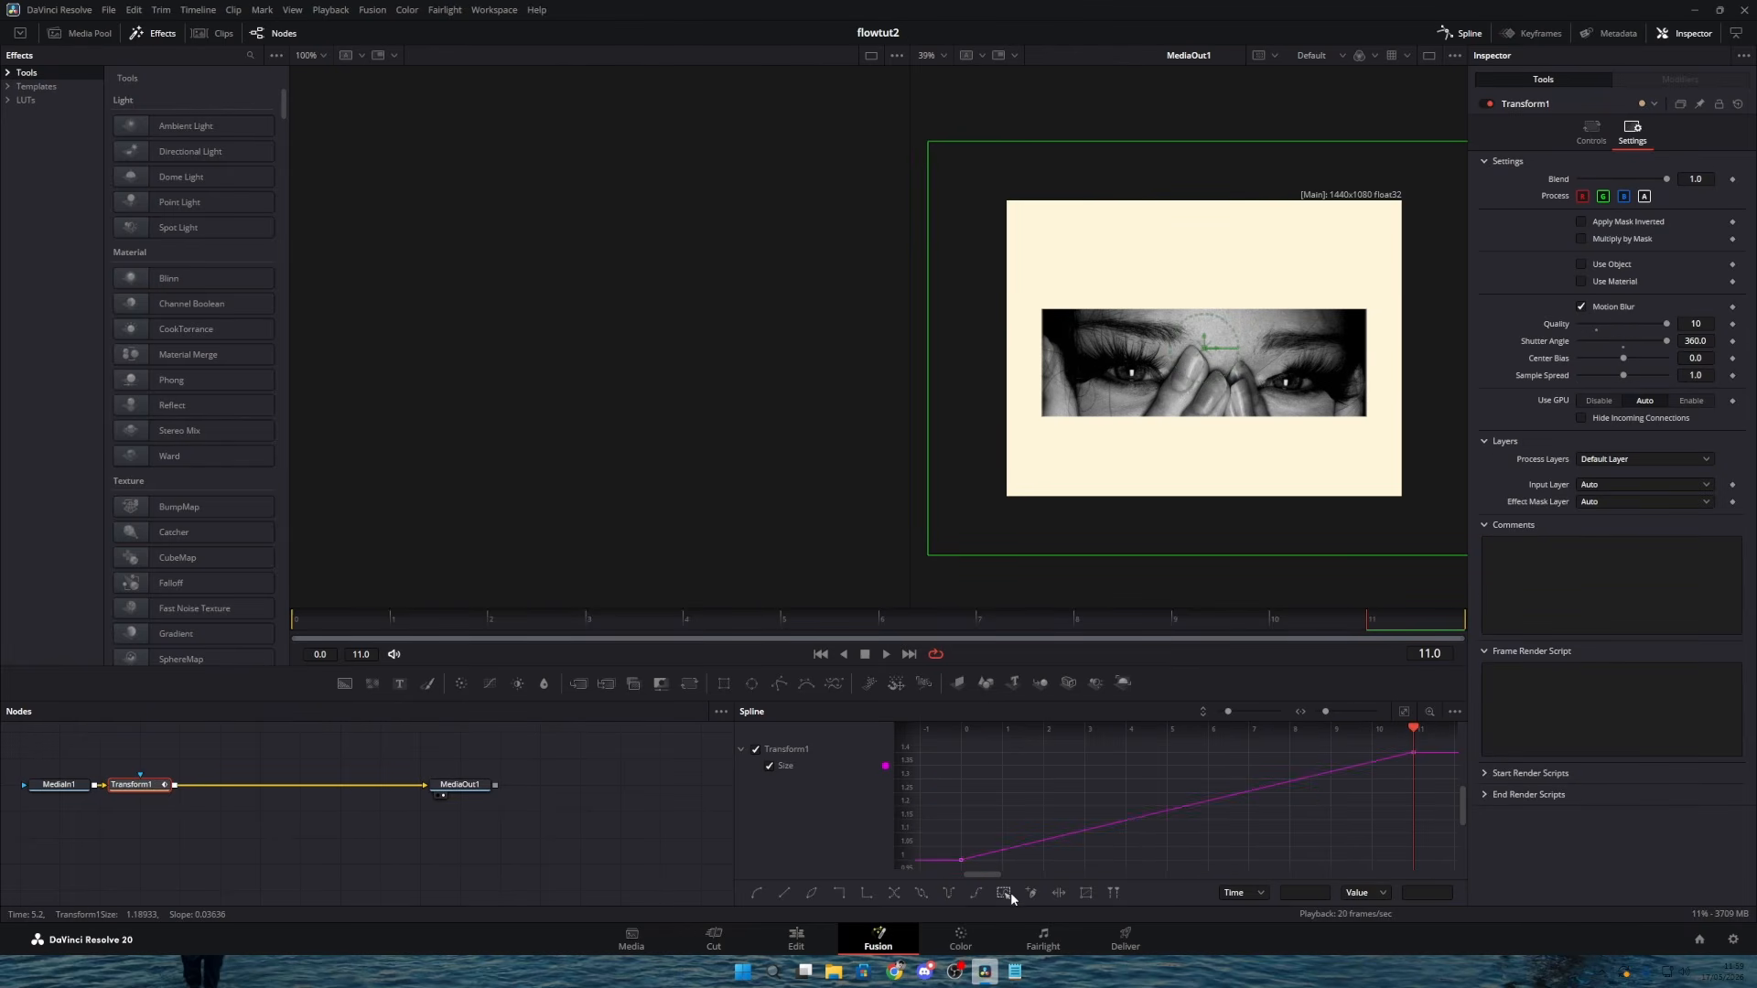
{"action": "left_click", "coordinate": [1005, 894]}
{"action": "key", "text": "f"}
{"action": "left_click_drag", "start_coordinate": [1261, 756], "coordinate": [1413, 833]}
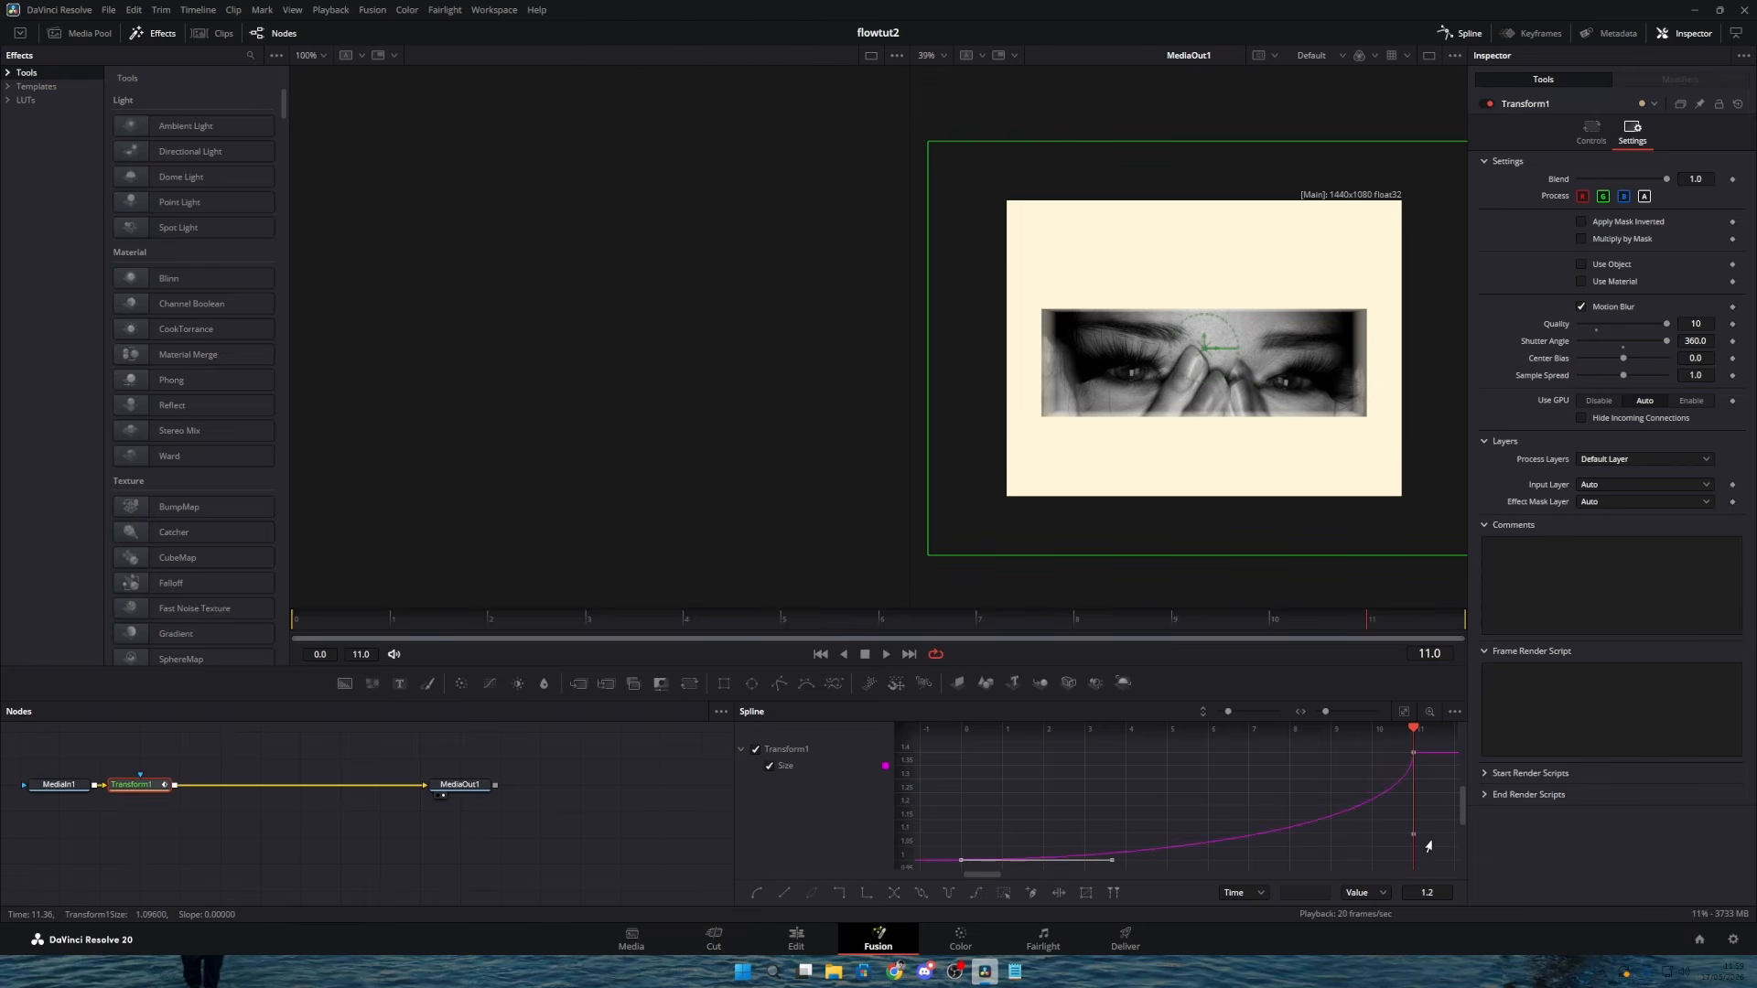
{"action": "left_click_drag", "start_coordinate": [1112, 860], "coordinate": [955, 787]}
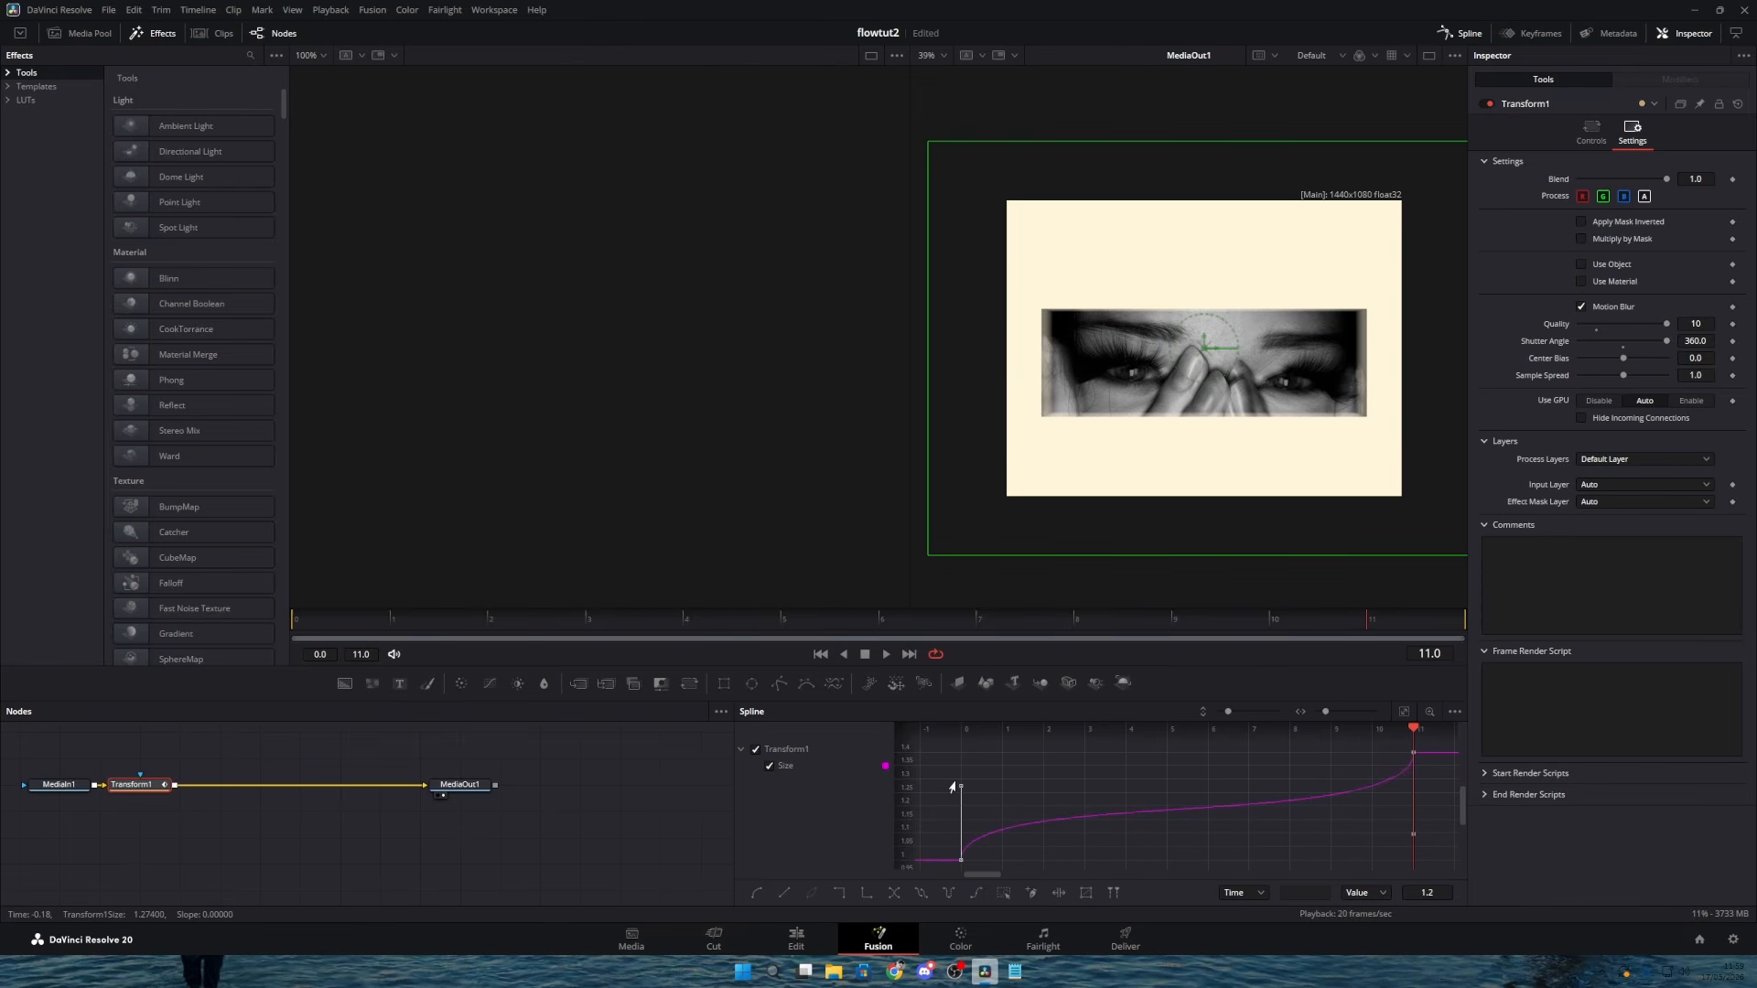
Step: Return to the Edit page and play back the zooming eye sequence from the start
{"action": "left_click", "coordinate": [796, 940]}
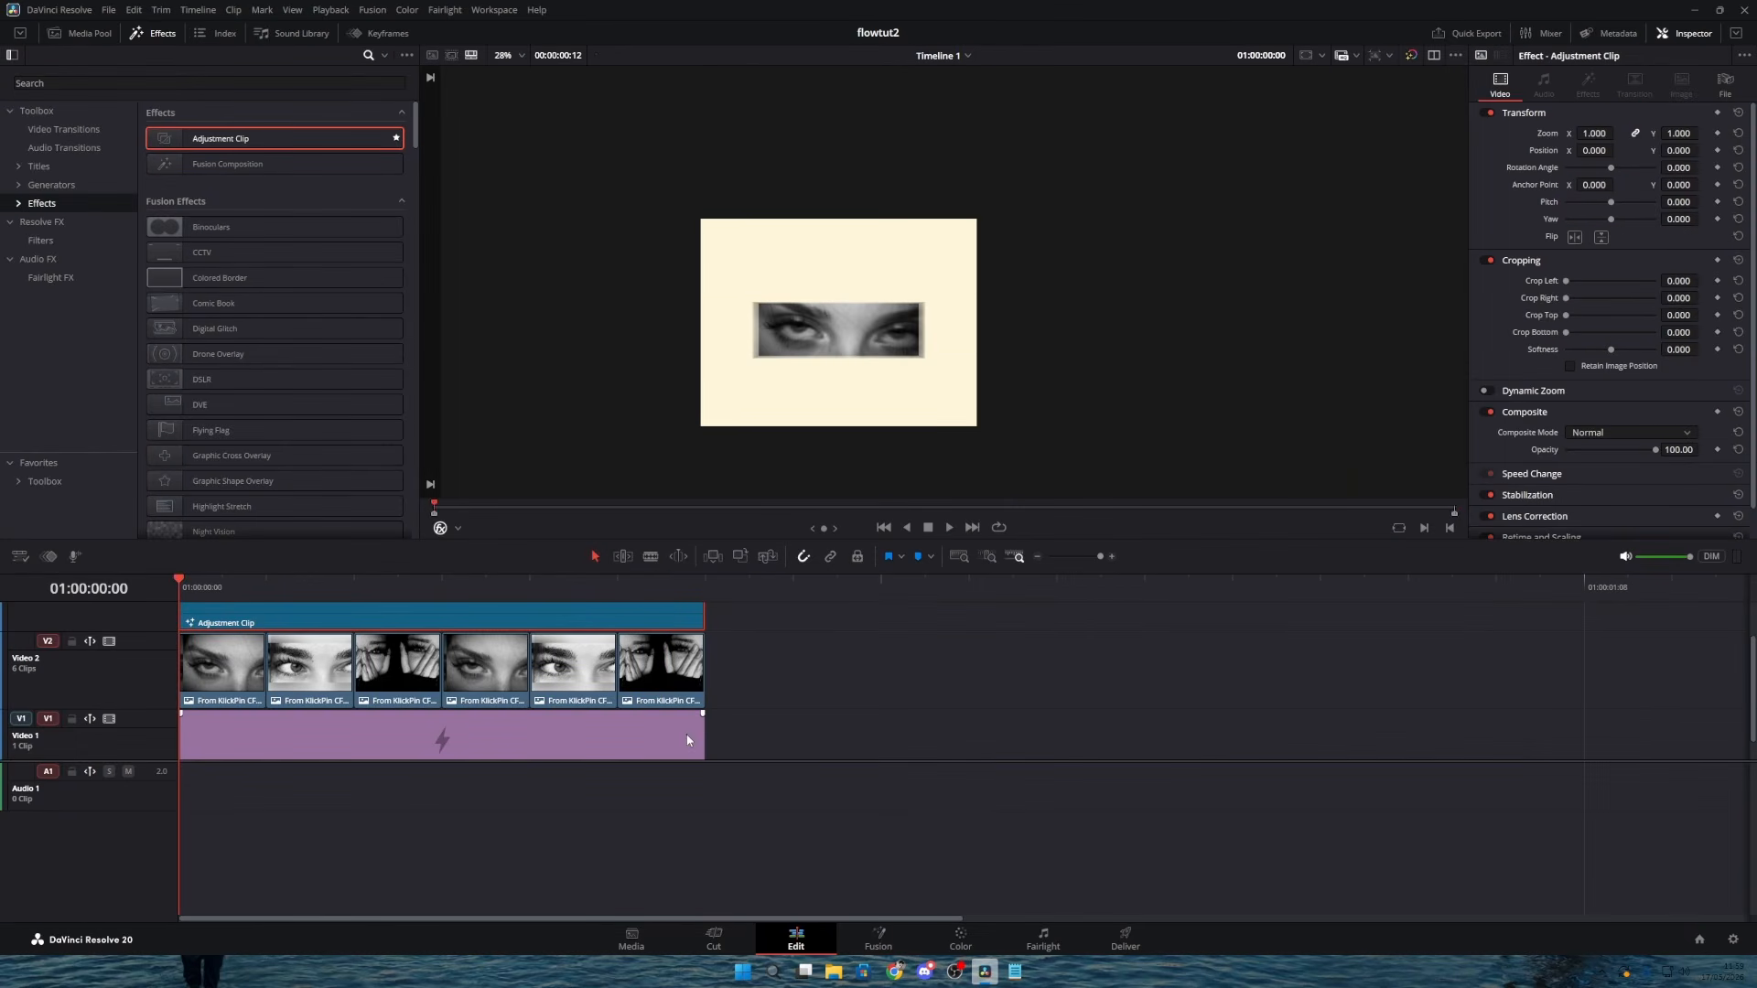
{"action": "key", "text": "space"}
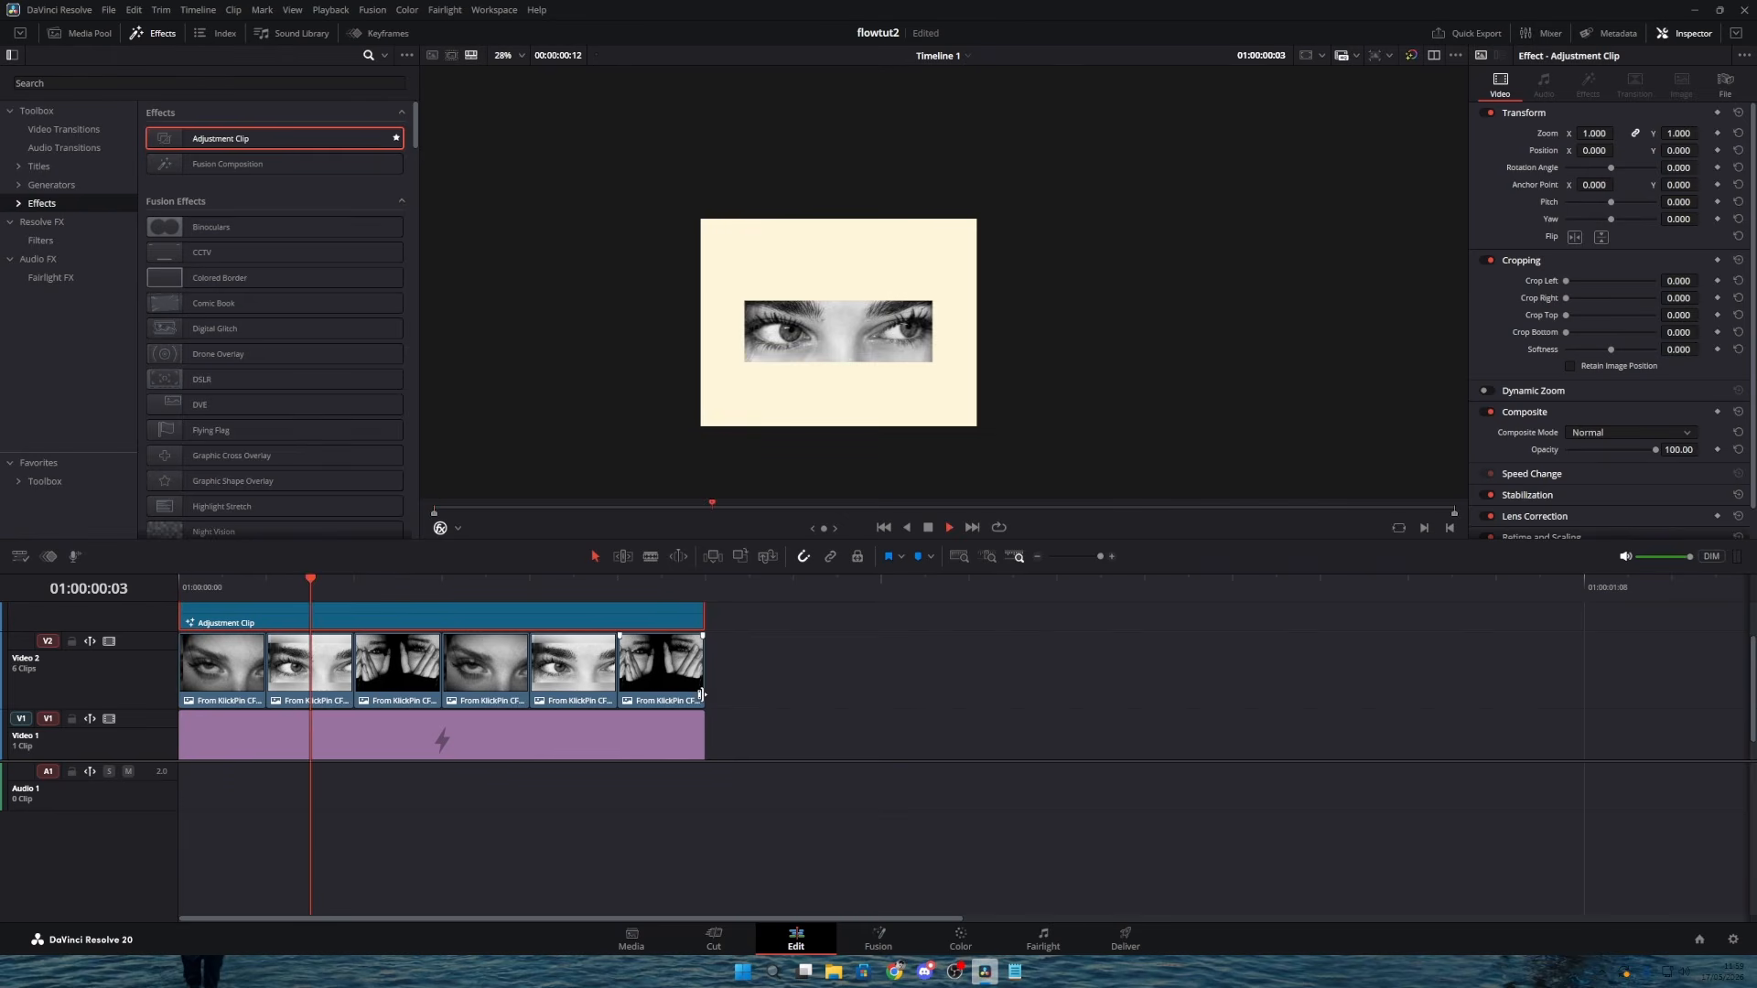
{"action": "left_click_drag", "start_coordinate": [697, 591], "coordinate": [179, 591]}
{"action": "key", "text": "space"}
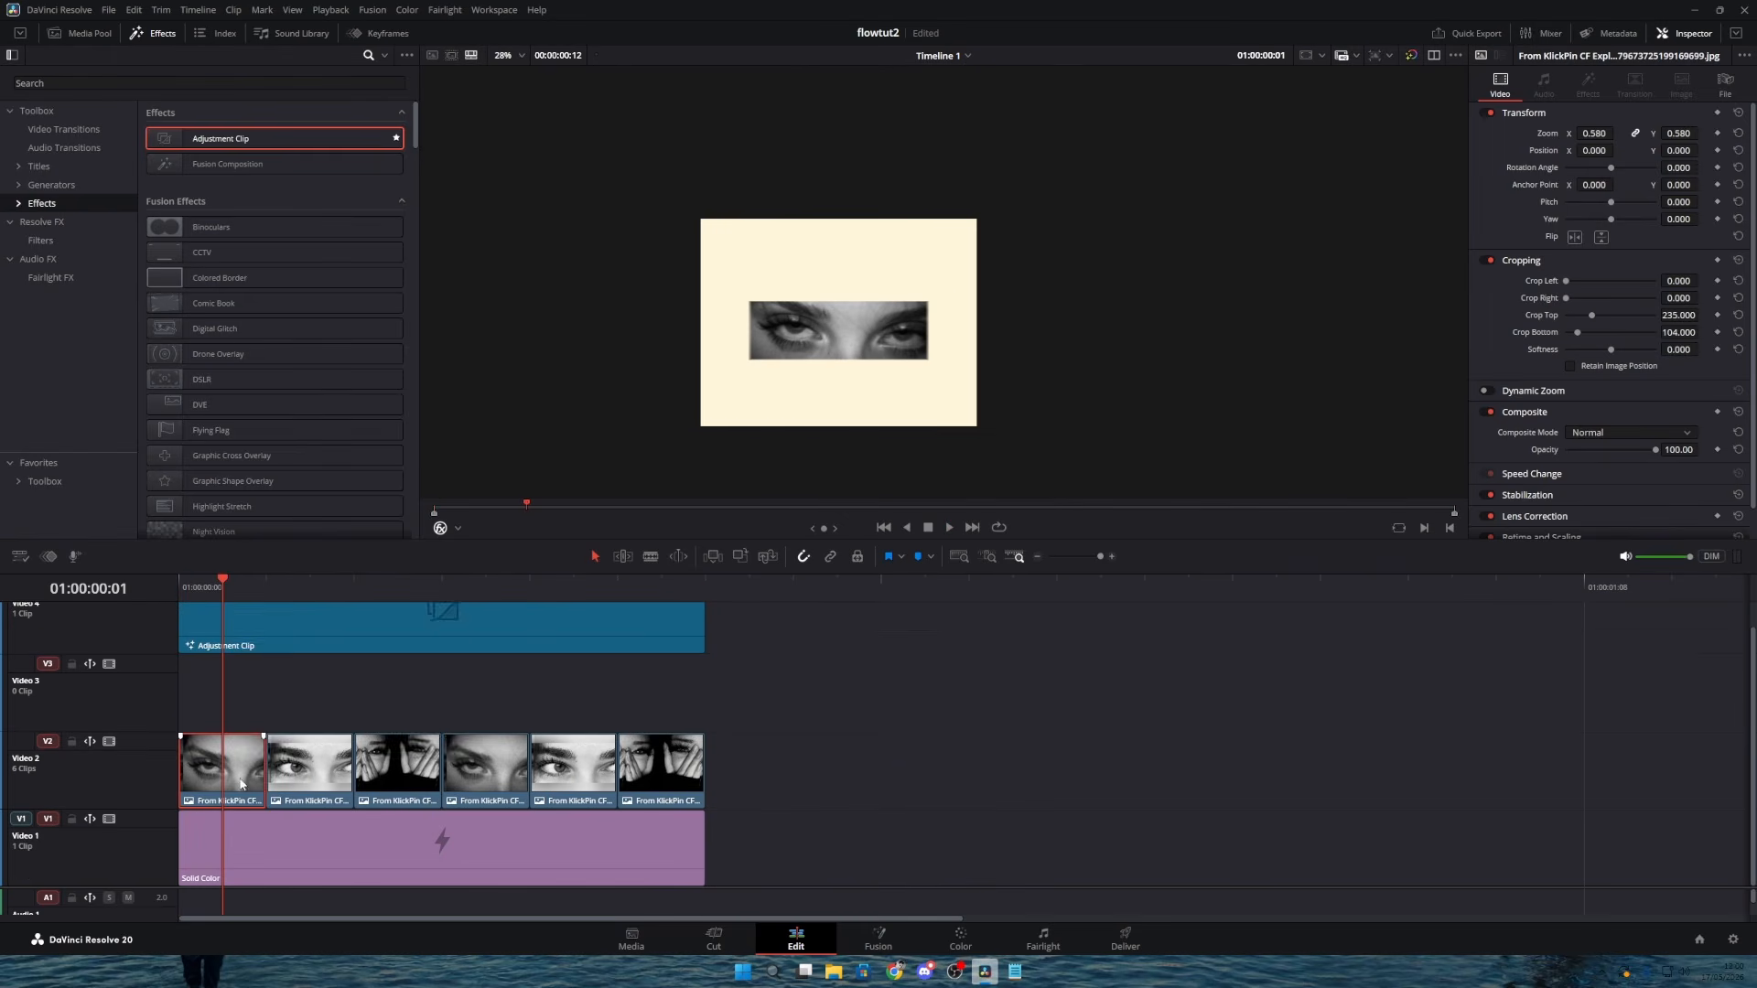
Step: Open the first eye clip in Fusion, add a Polygon mask to MediaIn1 and disable the mask for tracing
{"action": "right_click", "coordinate": [242, 784]}
{"action": "left_click", "coordinate": [304, 580]}
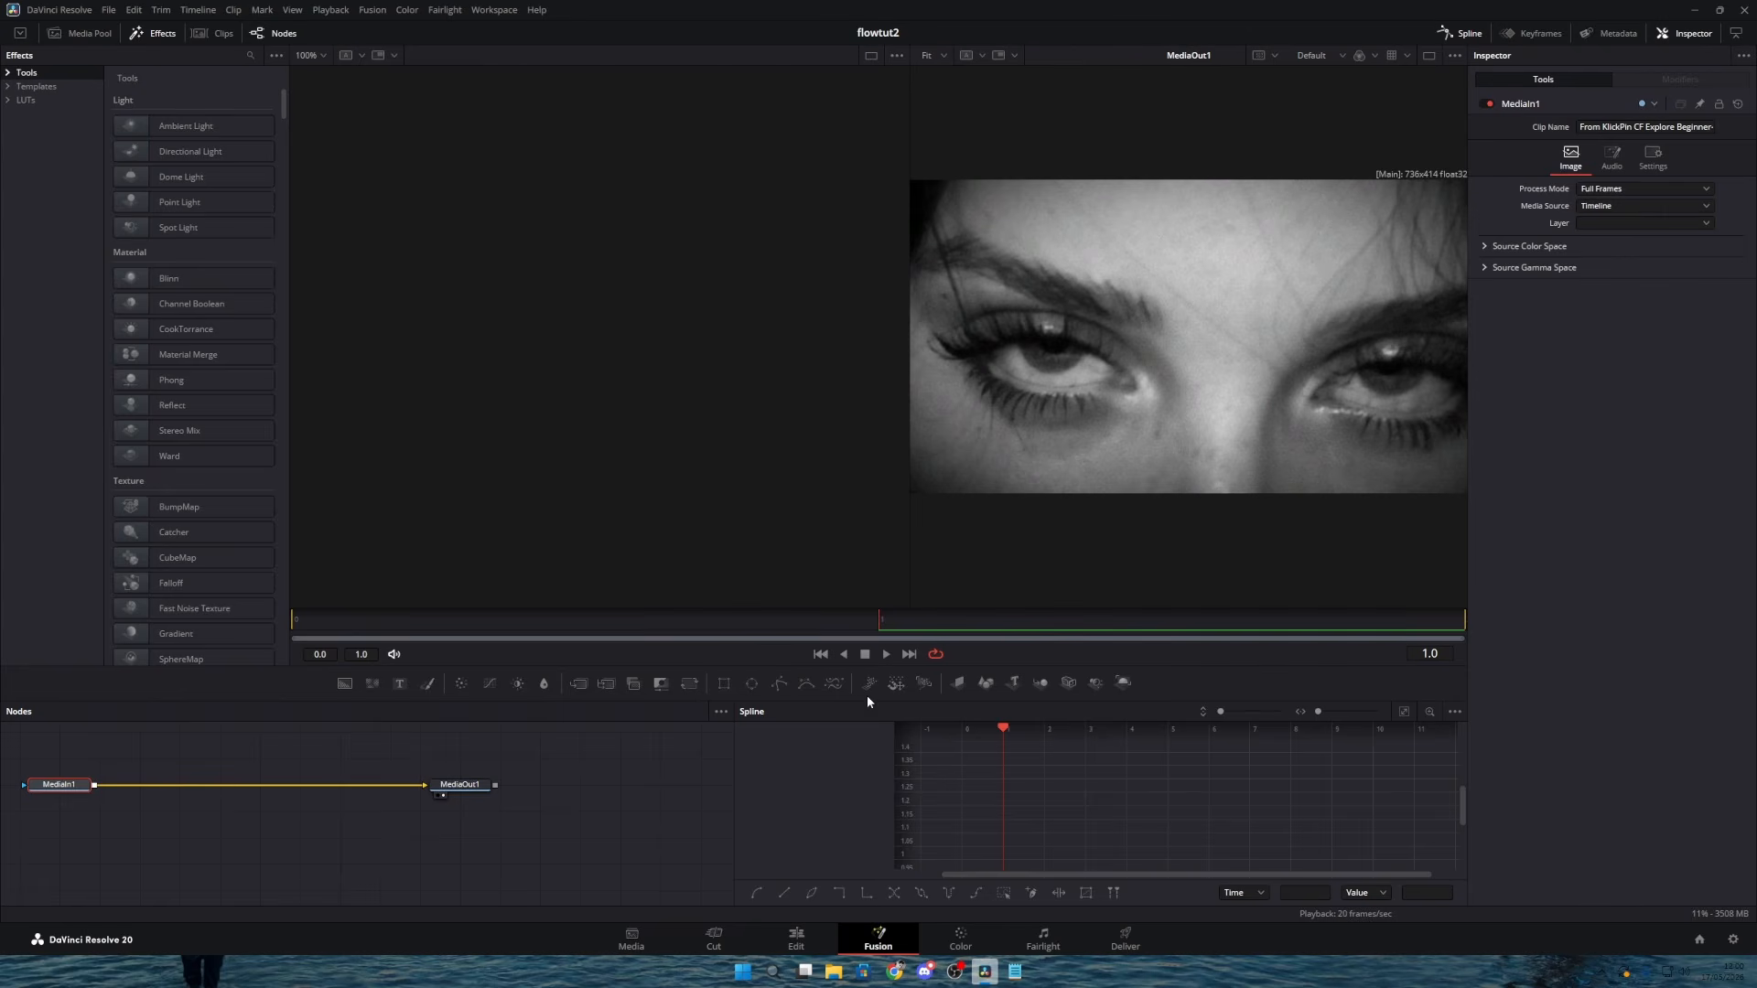
{"action": "left_click", "coordinate": [780, 686]}
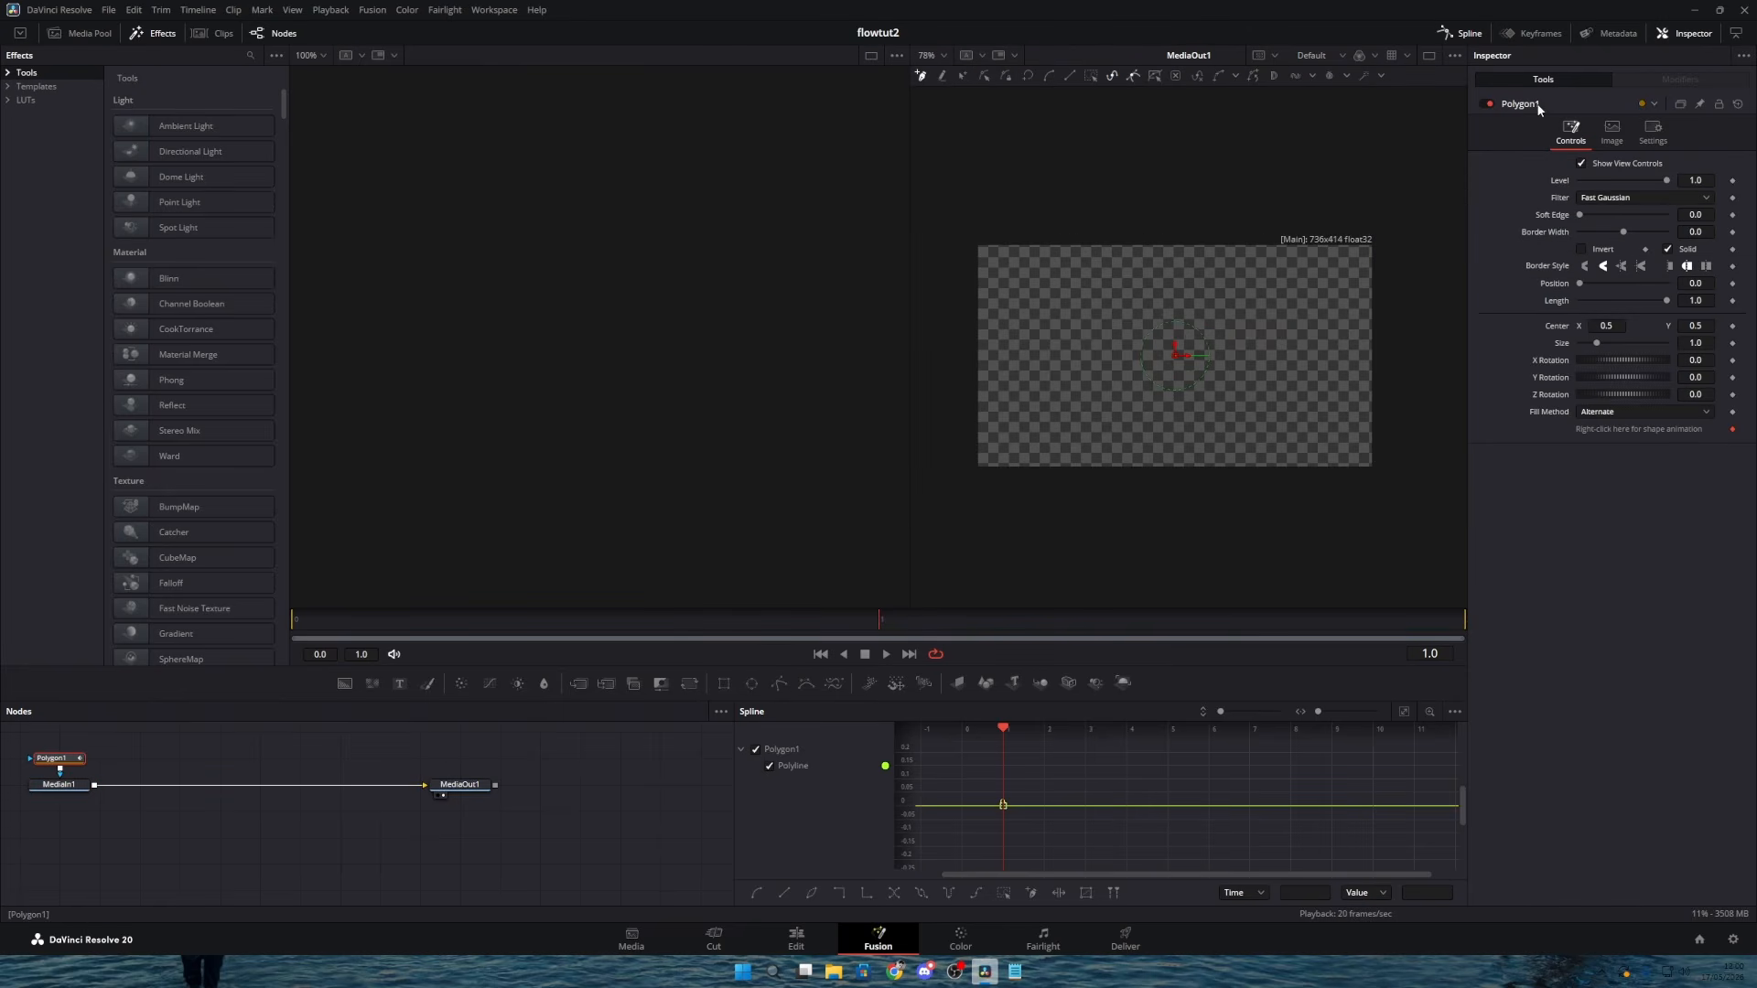
{"action": "left_click", "coordinate": [1484, 103]}
{"action": "scroll", "coordinate": [1094, 417], "scroll_direction": "up", "scroll_amount": 2}
Step: Trace a closed, rough paper-cutout outline around both eyes and brows, enable the Polygon mask again and return to the Edit page
{"action": "left_click", "coordinate": [958, 299]}
{"action": "left_click", "coordinate": [1053, 255]}
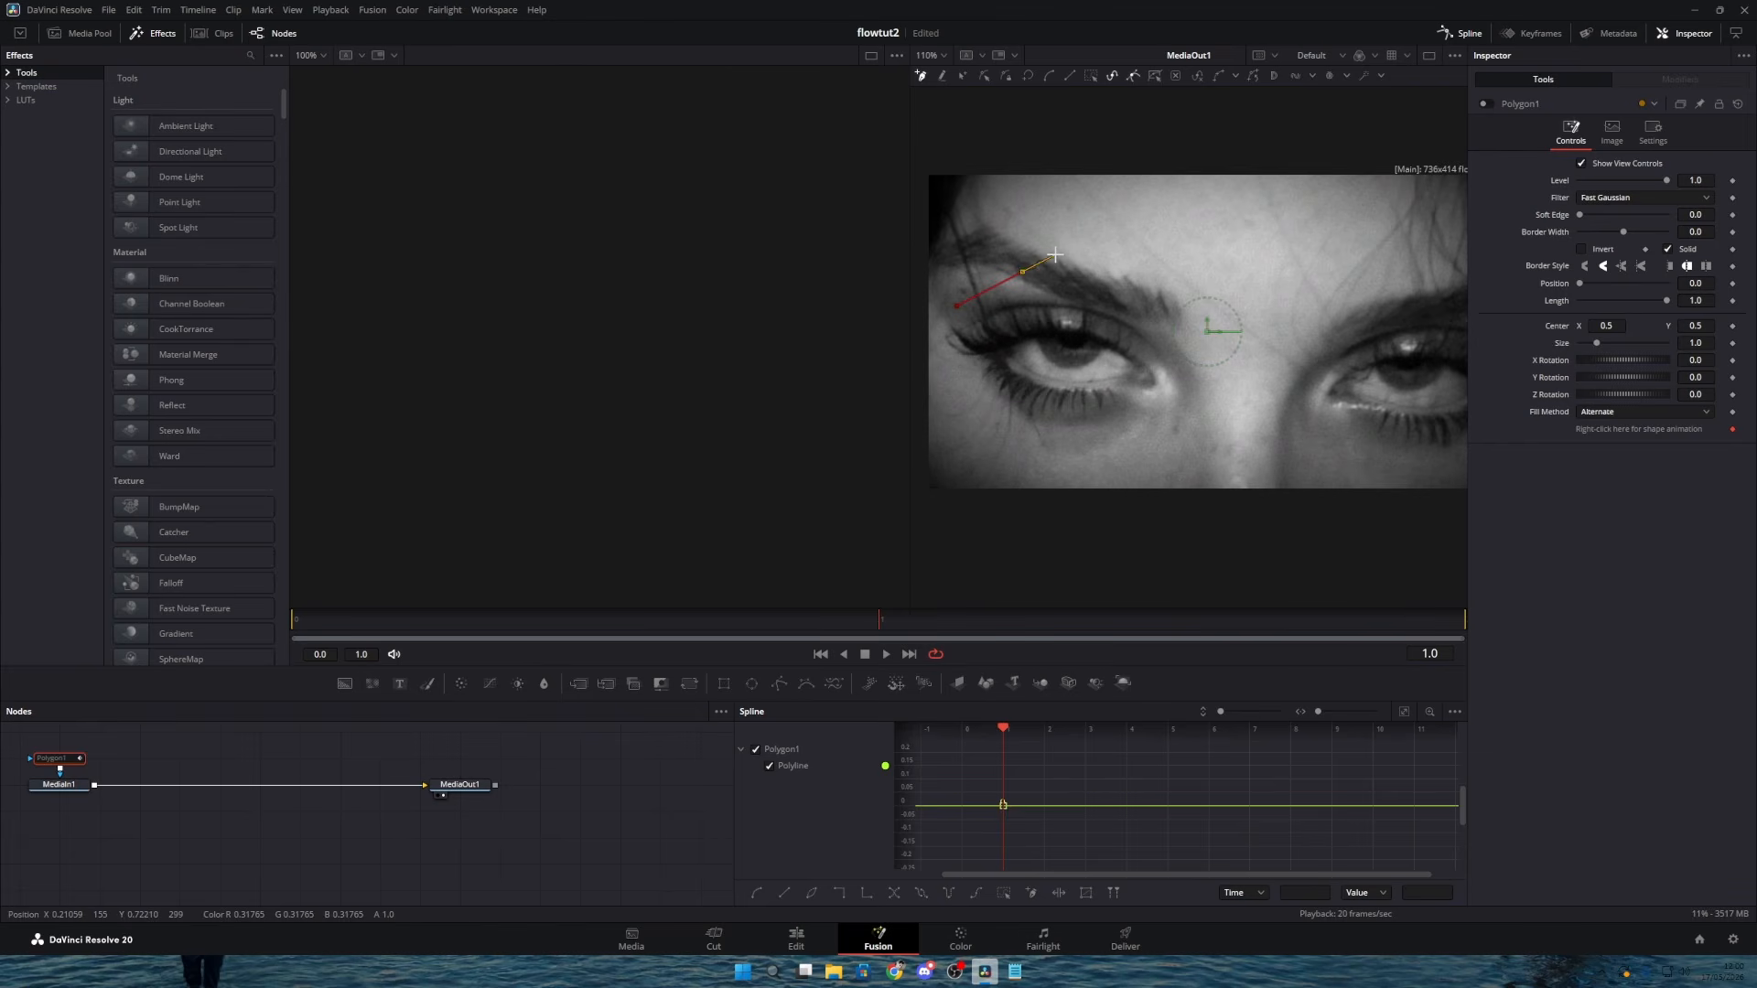
{"action": "left_click", "coordinate": [1187, 269]}
{"action": "left_click", "coordinate": [1251, 282]}
{"action": "left_click", "coordinate": [1282, 288]}
{"action": "left_click", "coordinate": [1274, 241]}
{"action": "left_click", "coordinate": [1352, 241]}
{"action": "left_click", "coordinate": [1391, 241]}
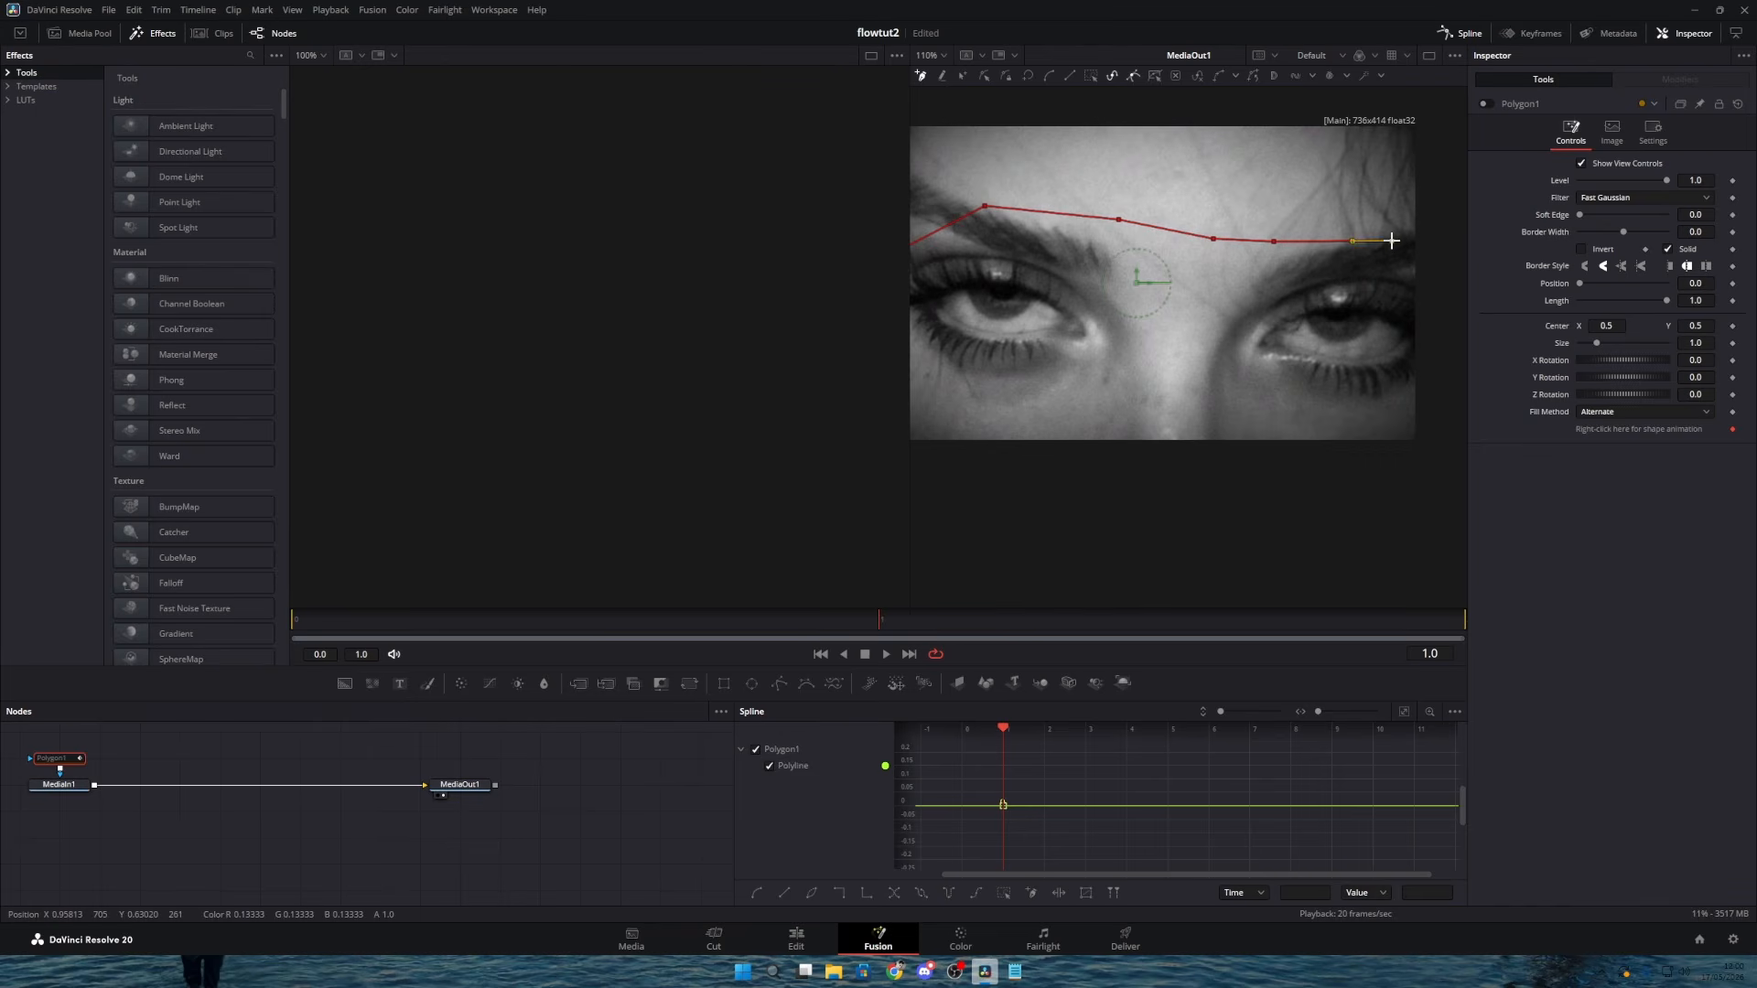
{"action": "left_click", "coordinate": [1415, 391]}
{"action": "left_click", "coordinate": [1363, 399]}
{"action": "left_click", "coordinate": [1315, 400]}
{"action": "left_click", "coordinate": [1165, 393]}
{"action": "left_click", "coordinate": [1082, 377]}
{"action": "left_click_drag", "start_coordinate": [1000, 379], "coordinate": [1134, 399]}
{"action": "left_click", "coordinate": [1086, 389]}
{"action": "left_click", "coordinate": [1041, 380]}
{"action": "left_click", "coordinate": [1029, 359]}
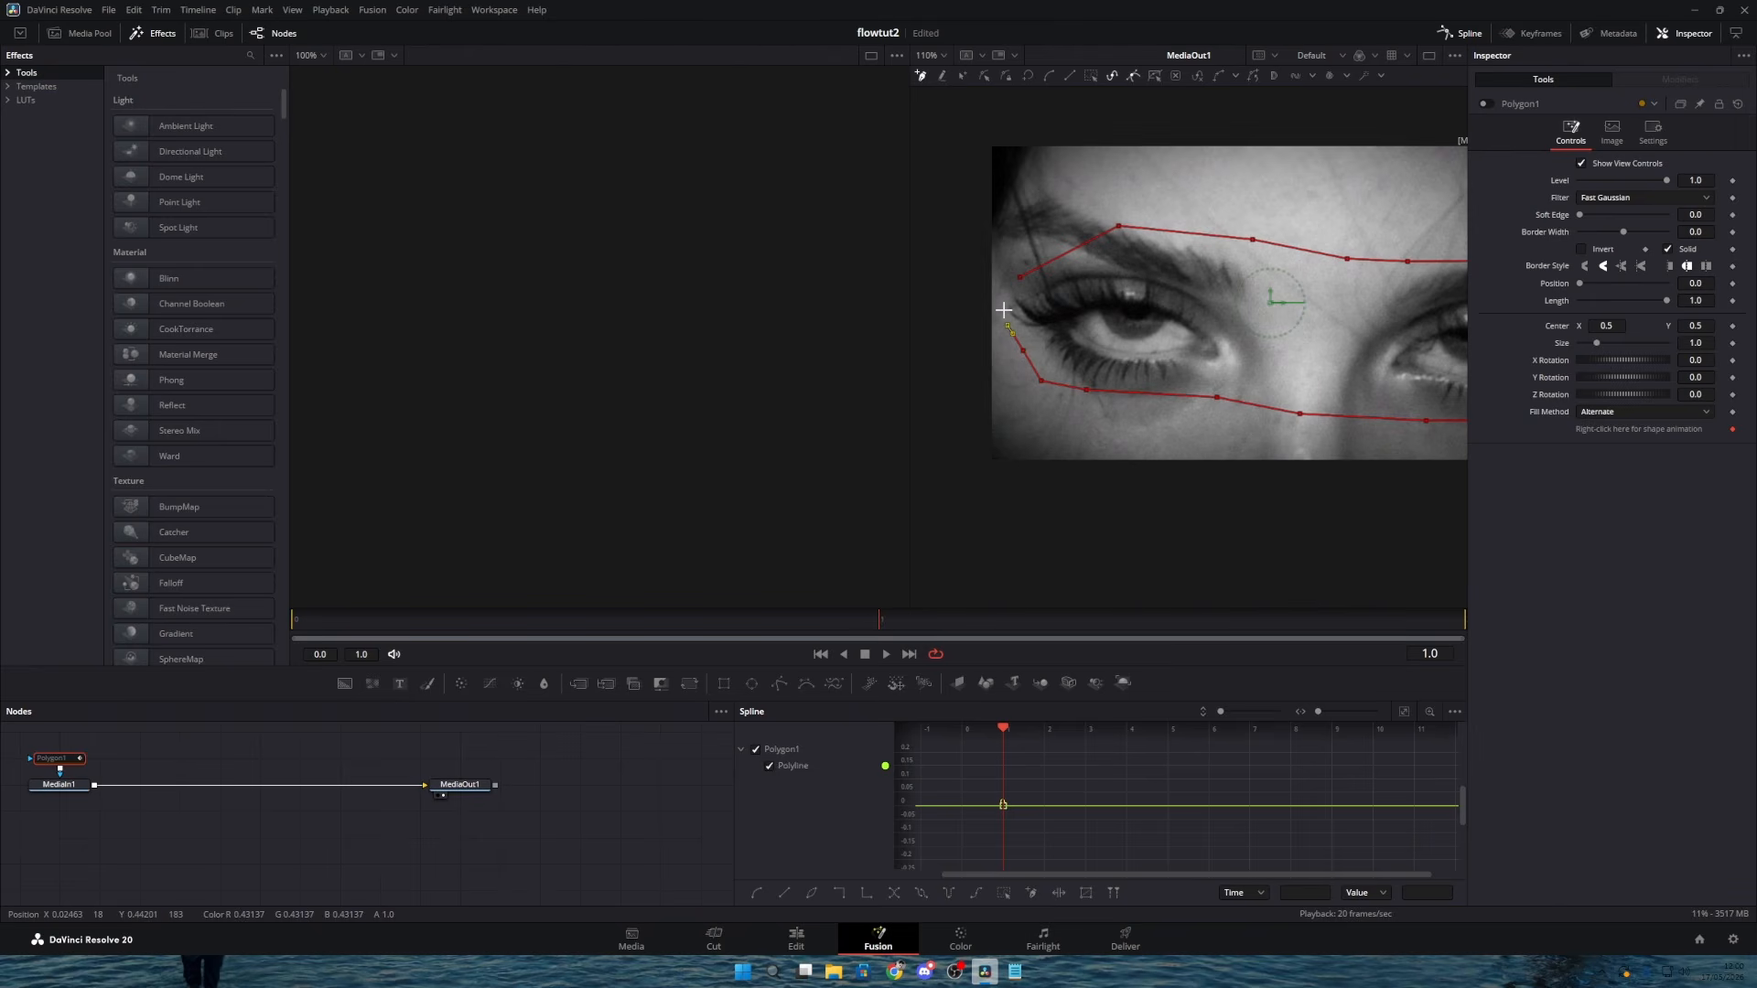
{"action": "left_click", "coordinate": [1020, 276]}
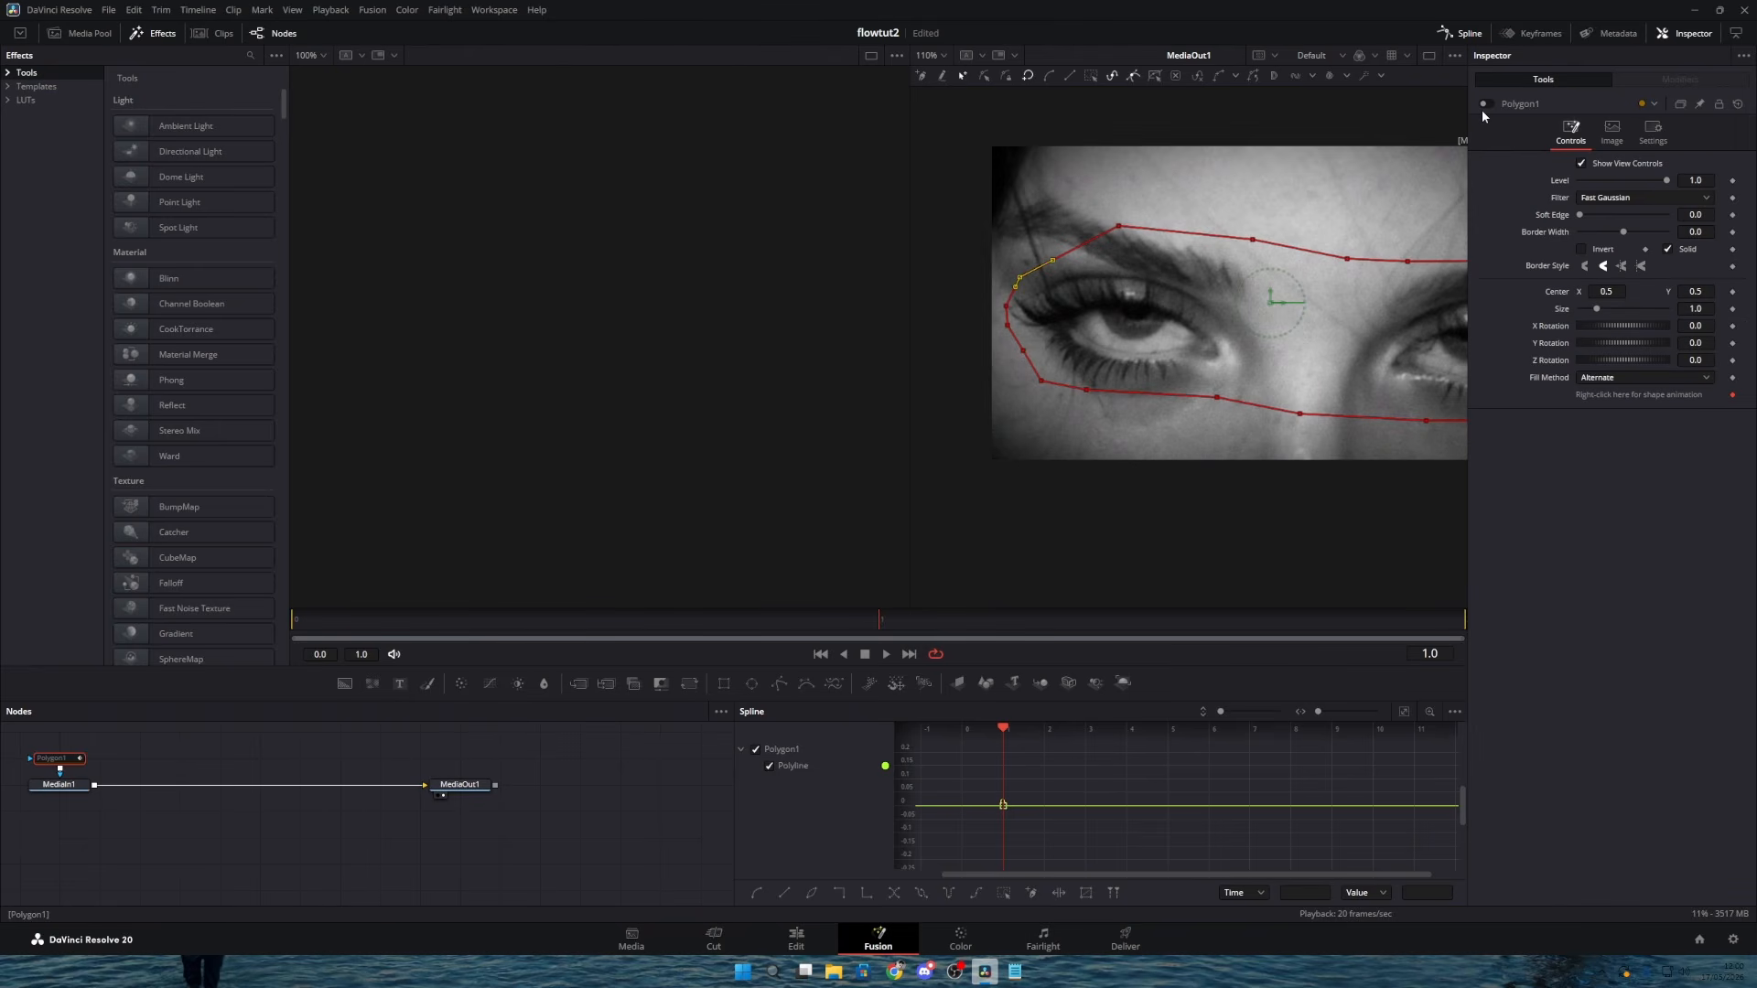
{"action": "key", "text": "shift+4"}
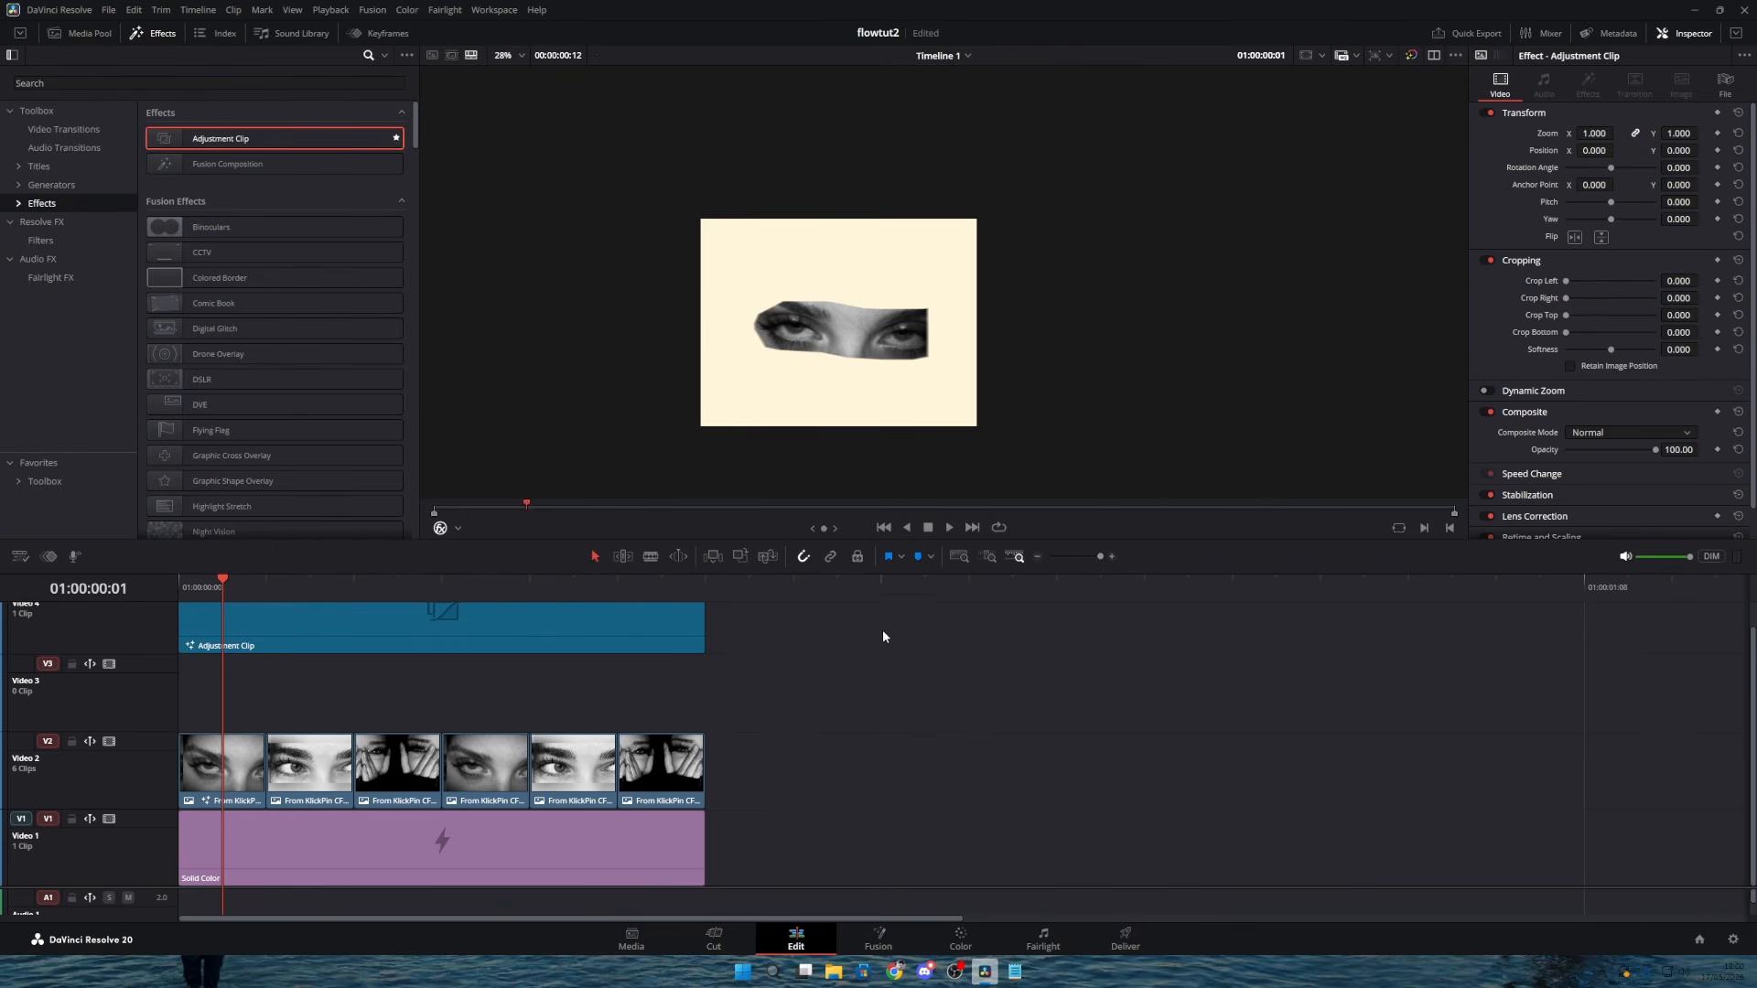
Step: Move to frame 3 and select the second eye clip for editing in Fusion
{"action": "left_click_drag", "start_coordinate": [229, 582], "coordinate": [299, 581]}
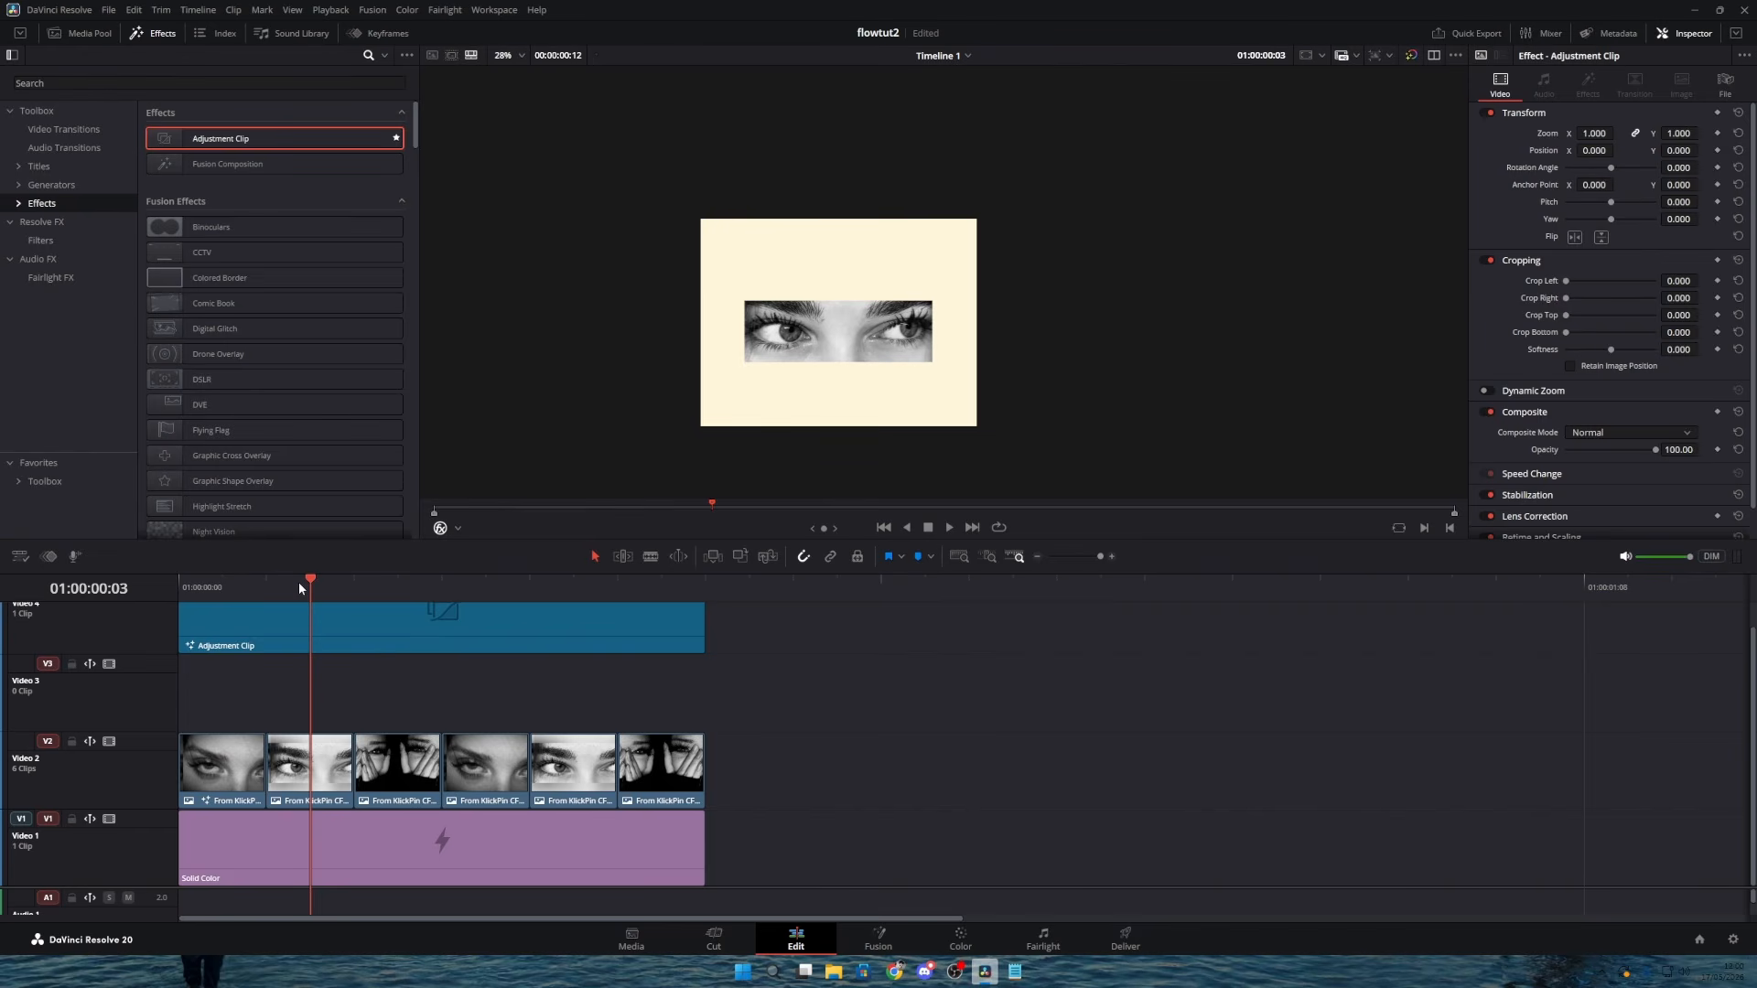
{"action": "left_click", "coordinate": [327, 792]}
{"action": "right_click", "coordinate": [327, 792]}
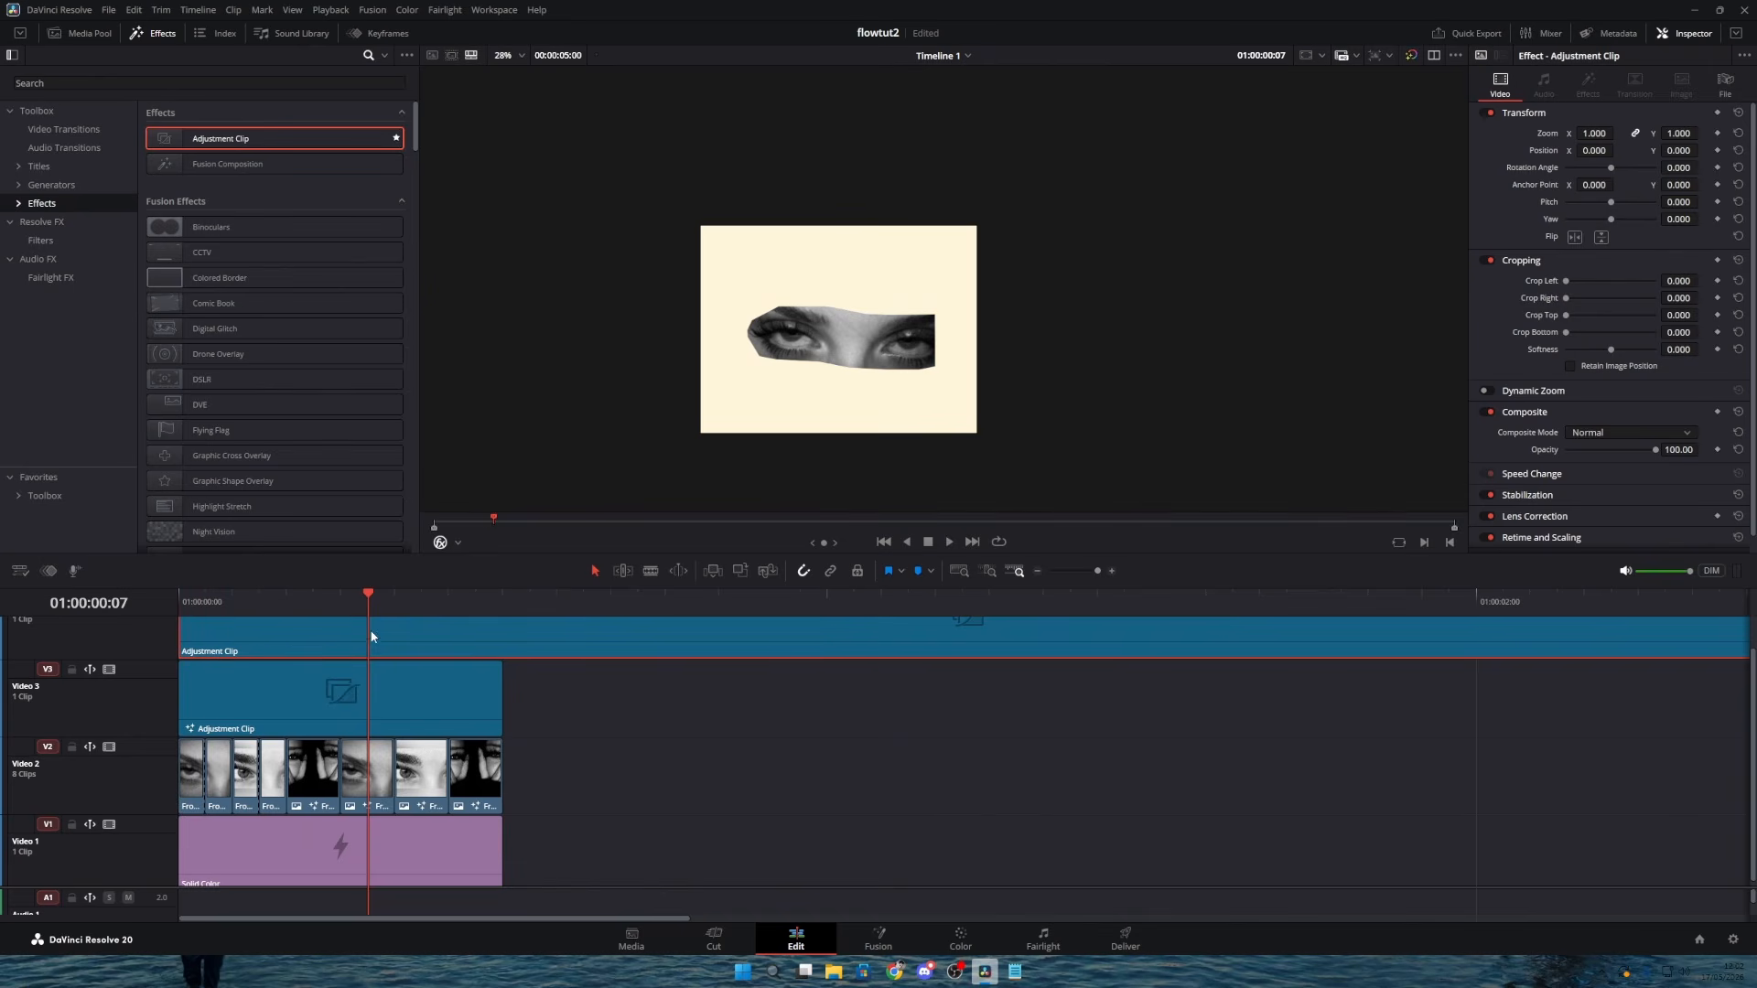
Step: Trim the new adjustment clip above the eye sequence to end at frame 12, matching the other layers
{"action": "left_click_drag", "start_coordinate": [373, 606], "coordinate": [498, 605]}
{"action": "key", "text": "ctrl+b"}
{"action": "key", "text": "BackSpace"}
{"action": "left_click", "coordinate": [288, 604]}
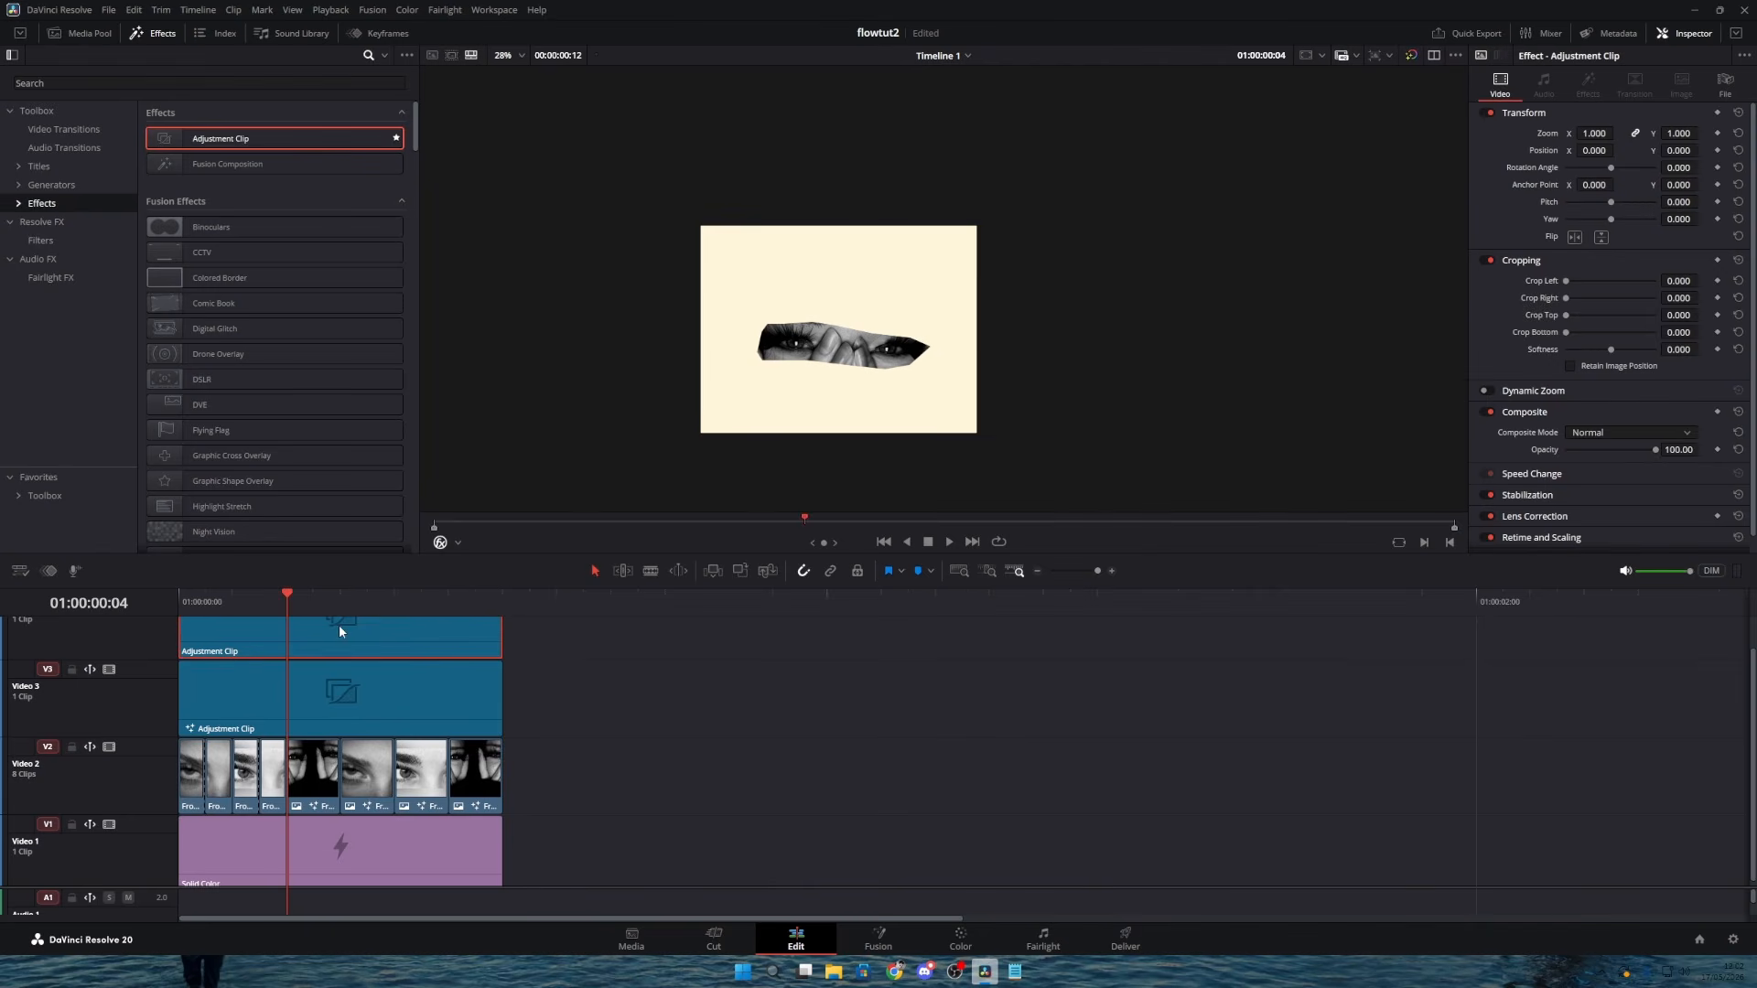
Step: Open the trimmed adjustment clip in Fusion and add a FUI Designer node after MediaIn1
{"action": "right_click", "coordinate": [339, 626]}
{"action": "left_click", "coordinate": [439, 866]}
{"action": "key", "text": "shift+space"}
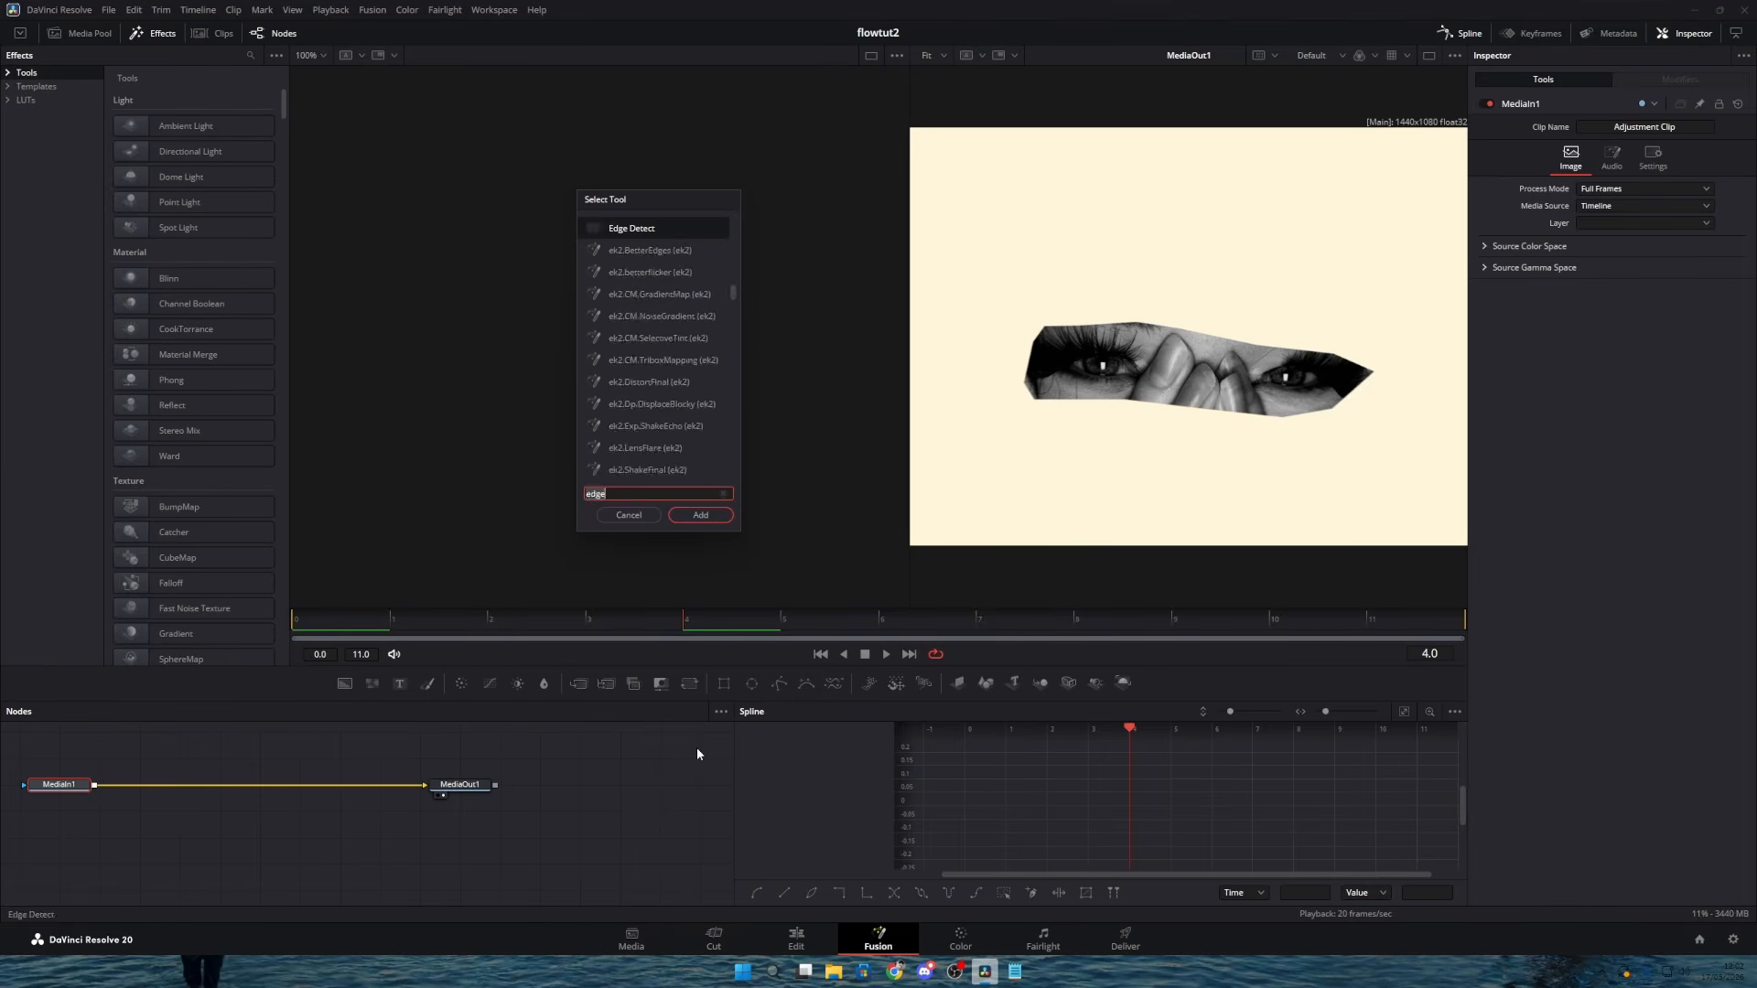
{"action": "type", "text": "fui"}
{"action": "key", "text": "Return"}
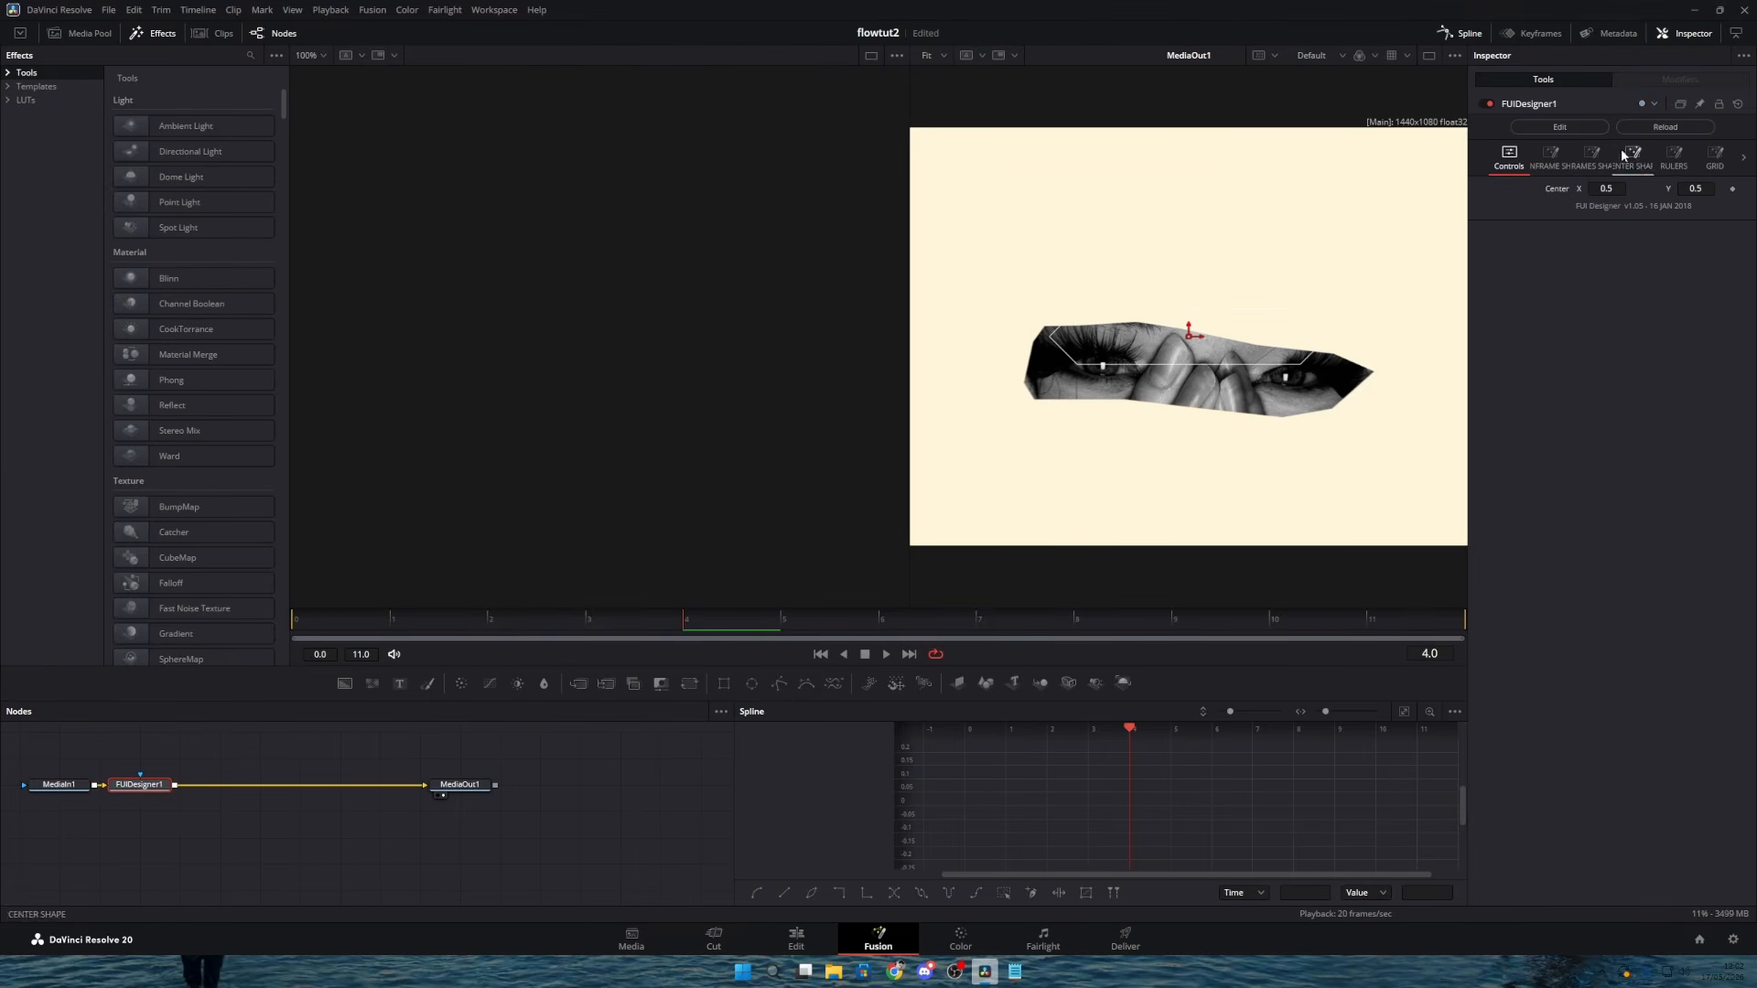
Step: Set the FUI Designer's line color to black
{"action": "left_click", "coordinate": [1633, 154]}
{"action": "left_click", "coordinate": [1619, 188]}
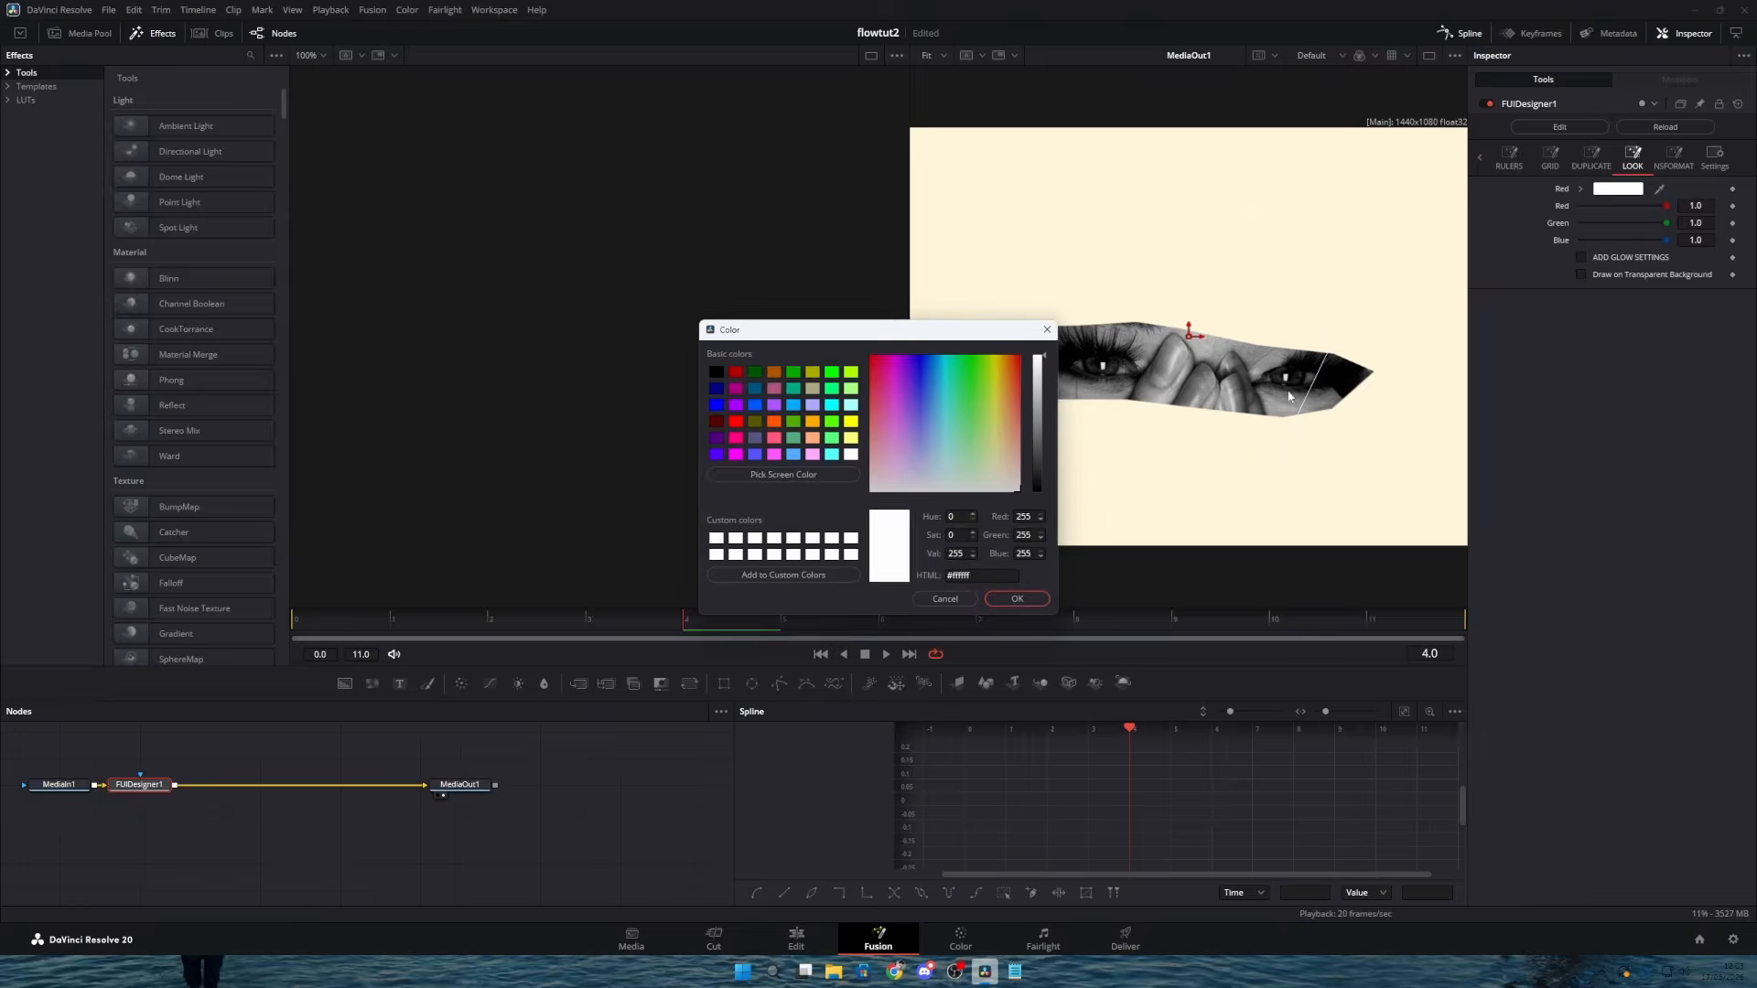
{"action": "left_click", "coordinate": [714, 372]}
{"action": "left_click", "coordinate": [1015, 595]}
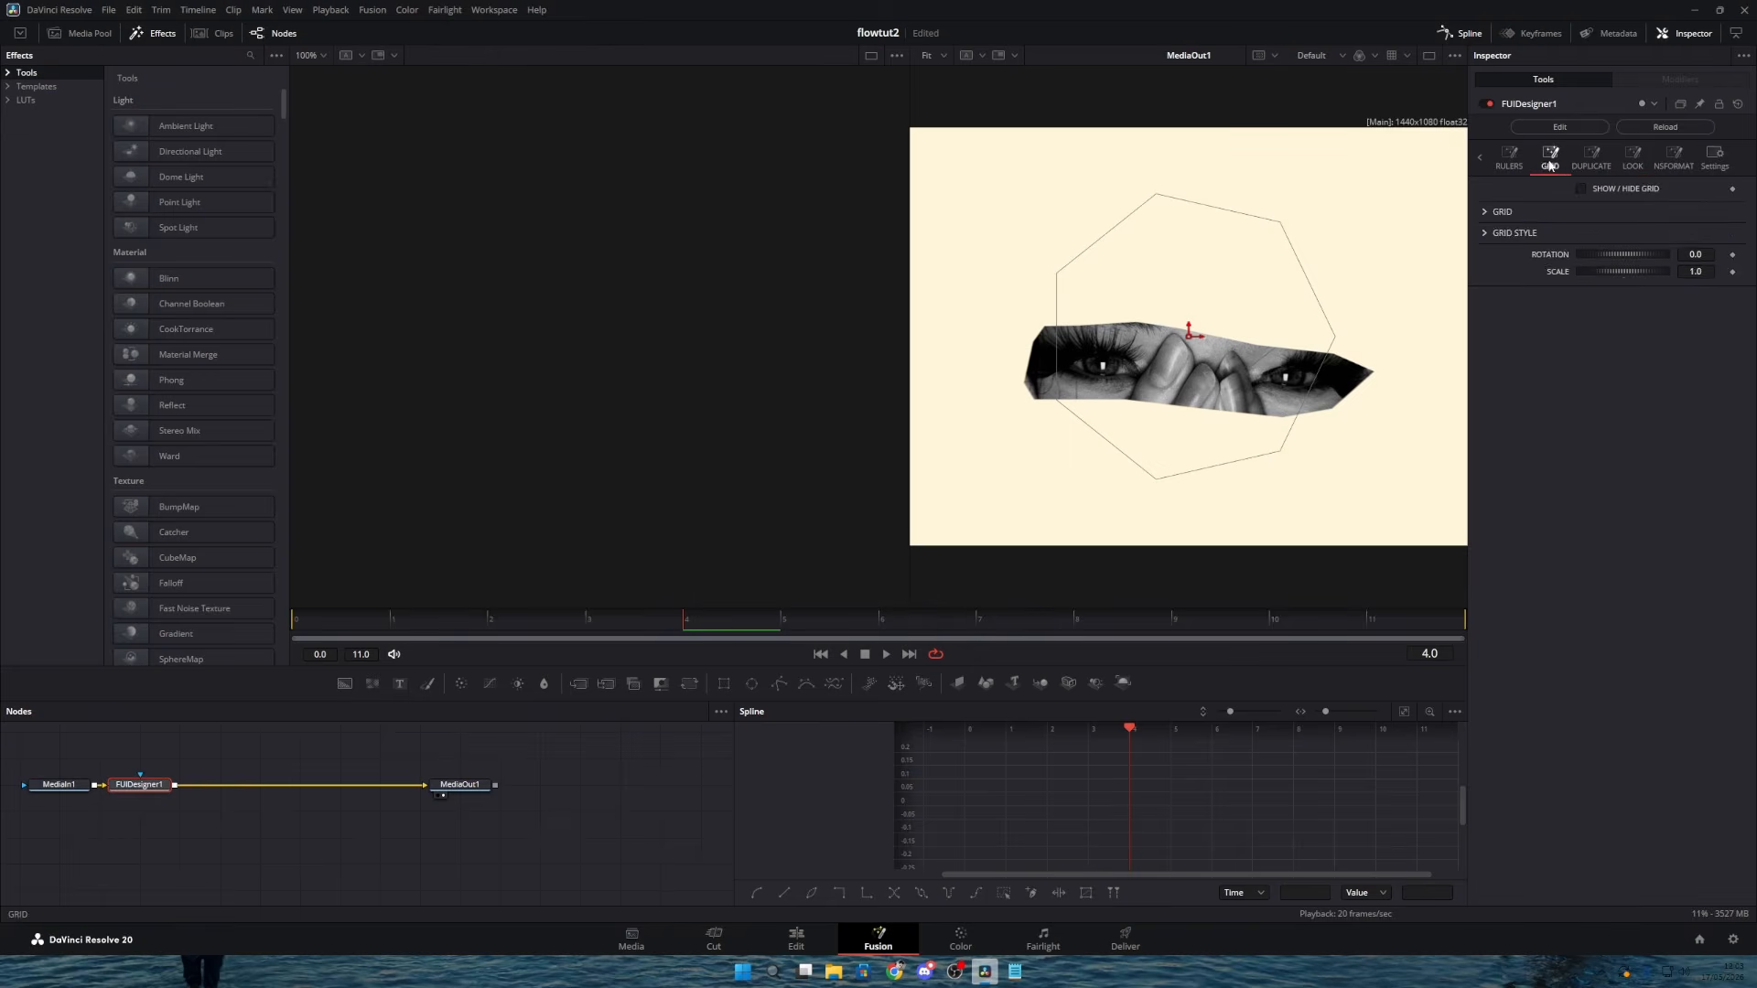
Step: Rotate Center Shape B to about -422.6, enlarge Center Shape A, and scrub through the sequence on the Edit page
{"action": "left_click", "coordinate": [1592, 158]}
{"action": "left_click", "coordinate": [1527, 304]}
{"action": "left_click_drag", "start_coordinate": [1622, 356], "coordinate": [1518, 369]}
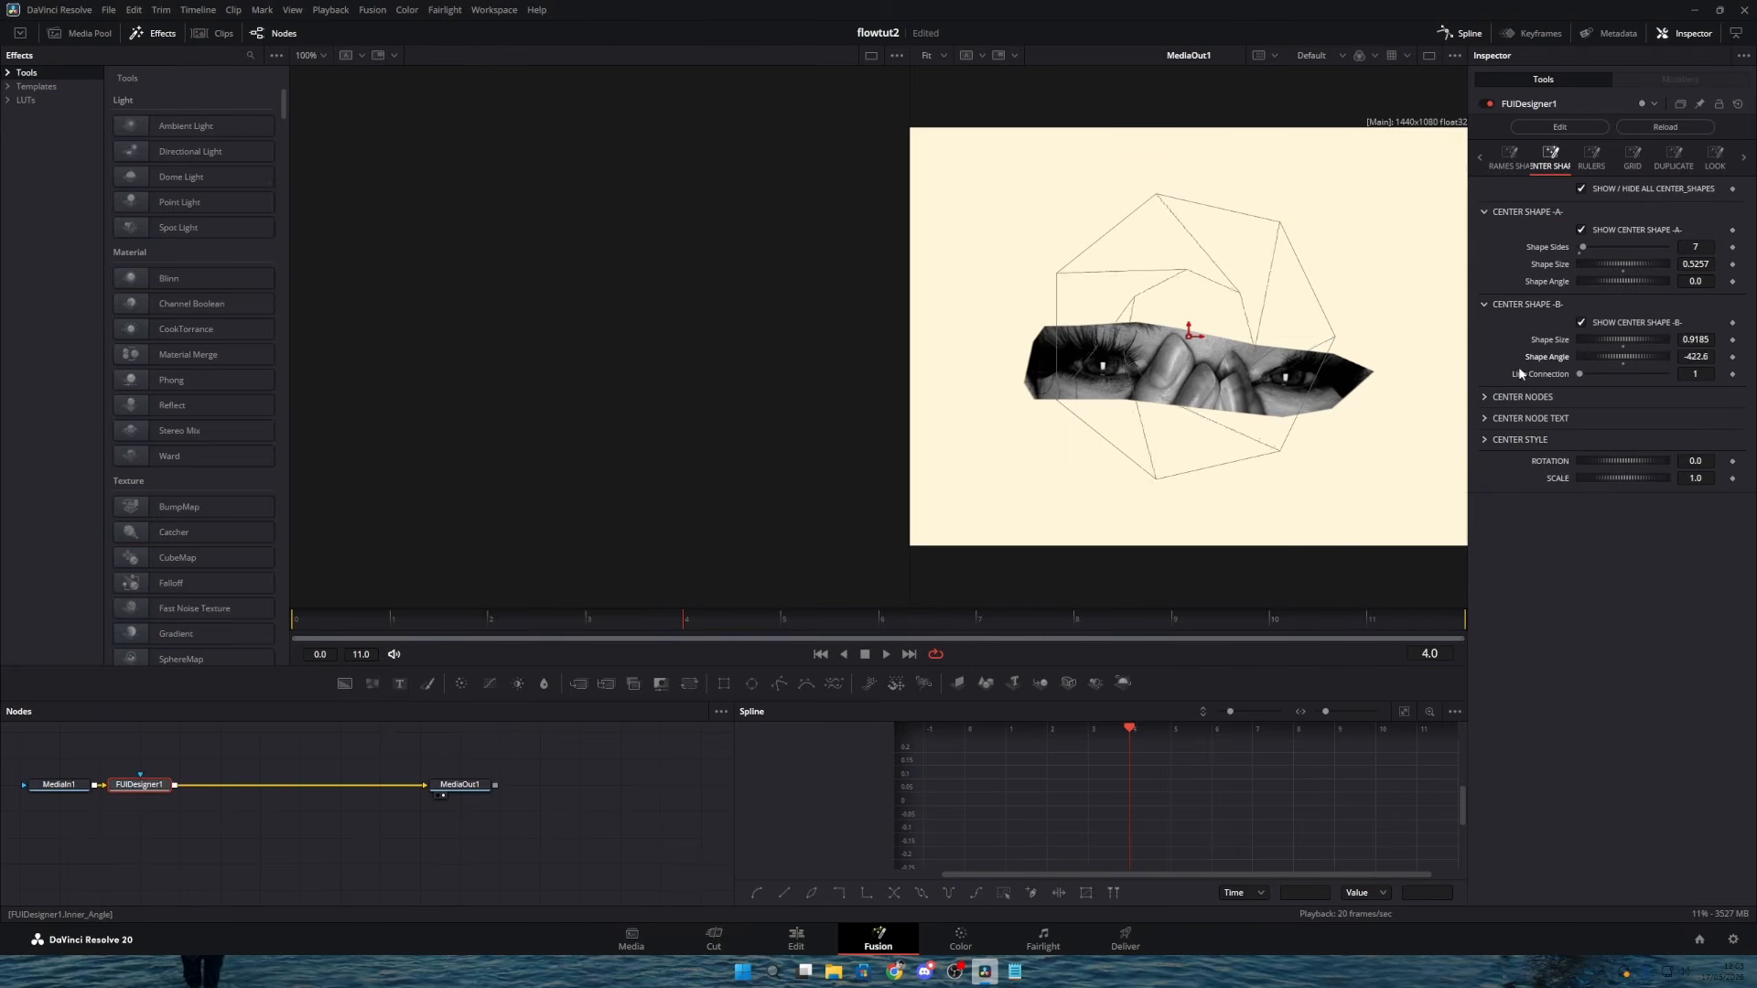
{"action": "left_click_drag", "start_coordinate": [1622, 264], "coordinate": [1660, 266]}
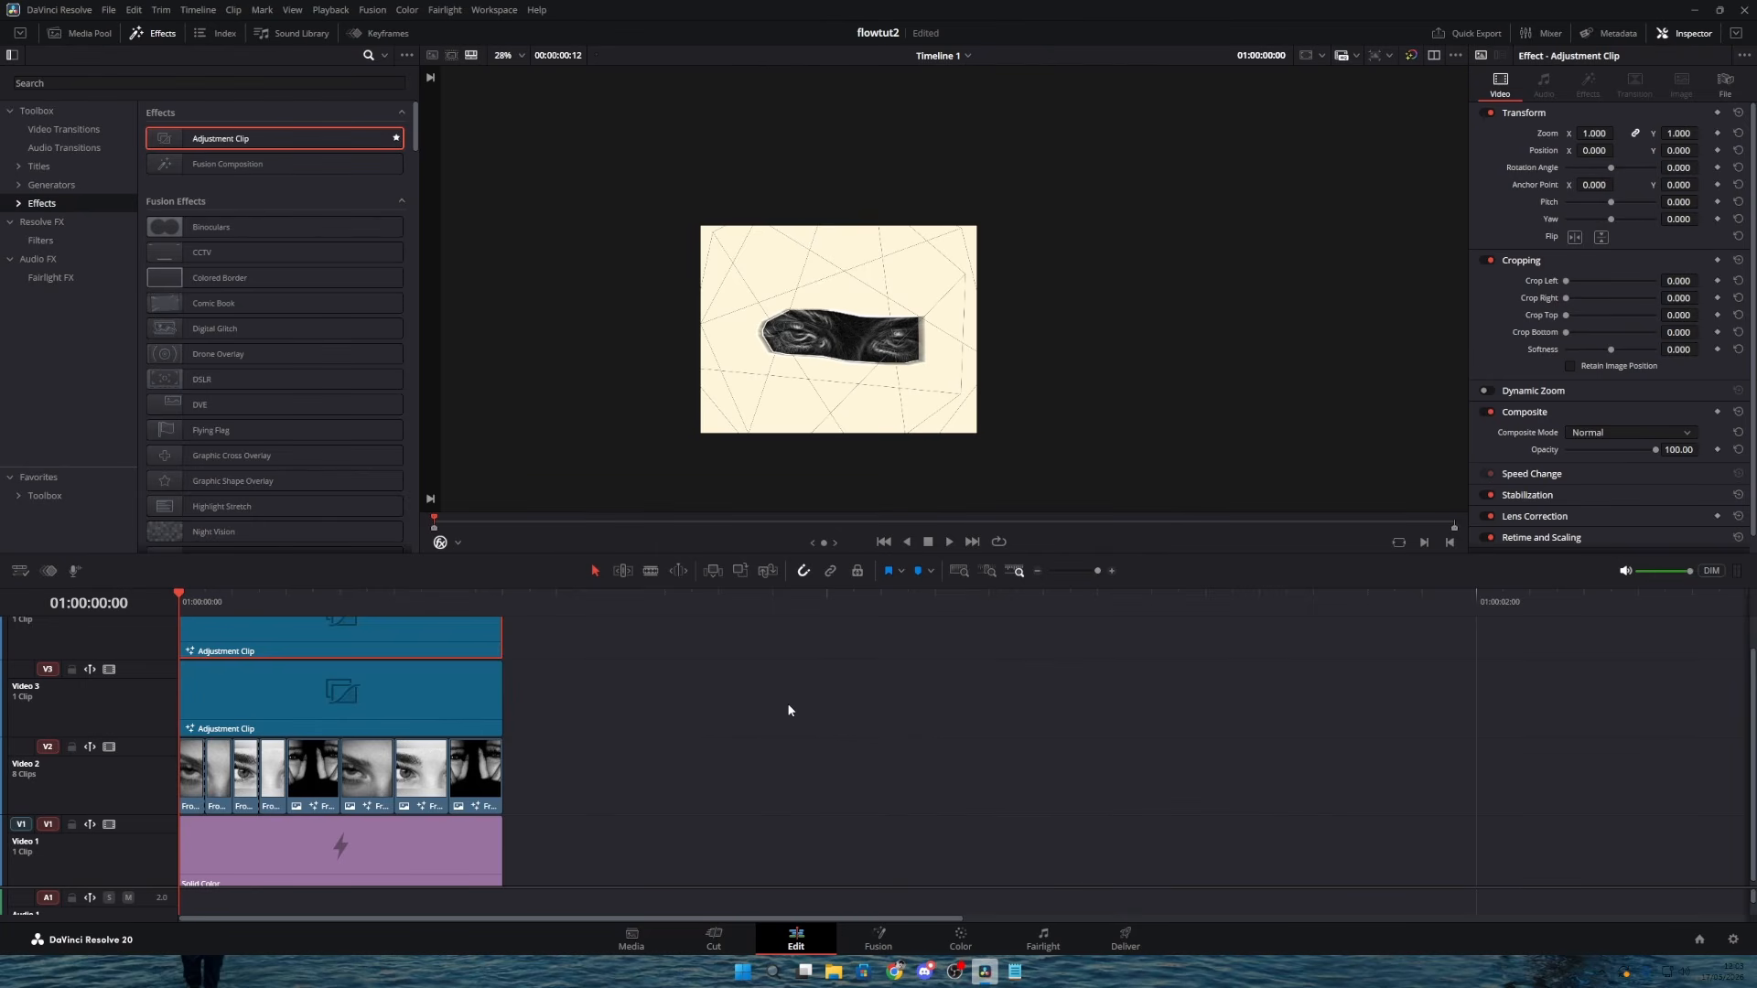
{"action": "left_click_drag", "start_coordinate": [179, 595], "coordinate": [492, 641]}
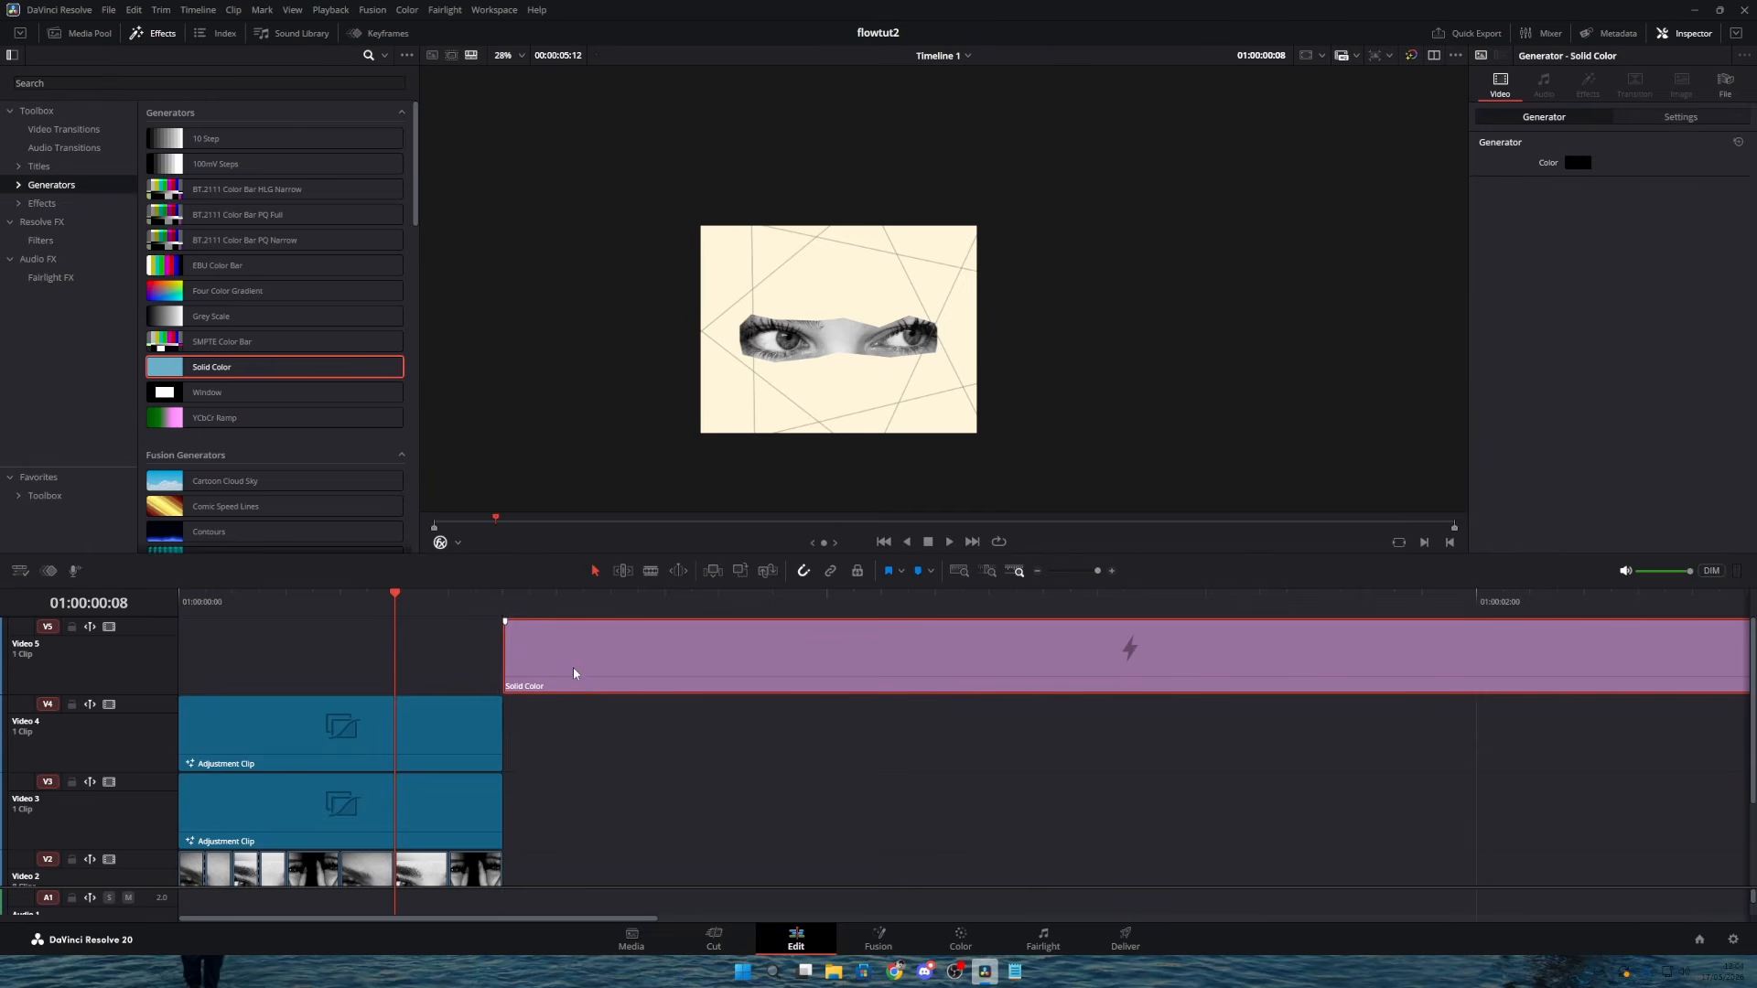
Step: Start the Solid Color clip on Video 5 at frame 11 and cut it off at frame 12, leaving one frame
{"action": "left_click_drag", "start_coordinate": [573, 674], "coordinate": [545, 676]}
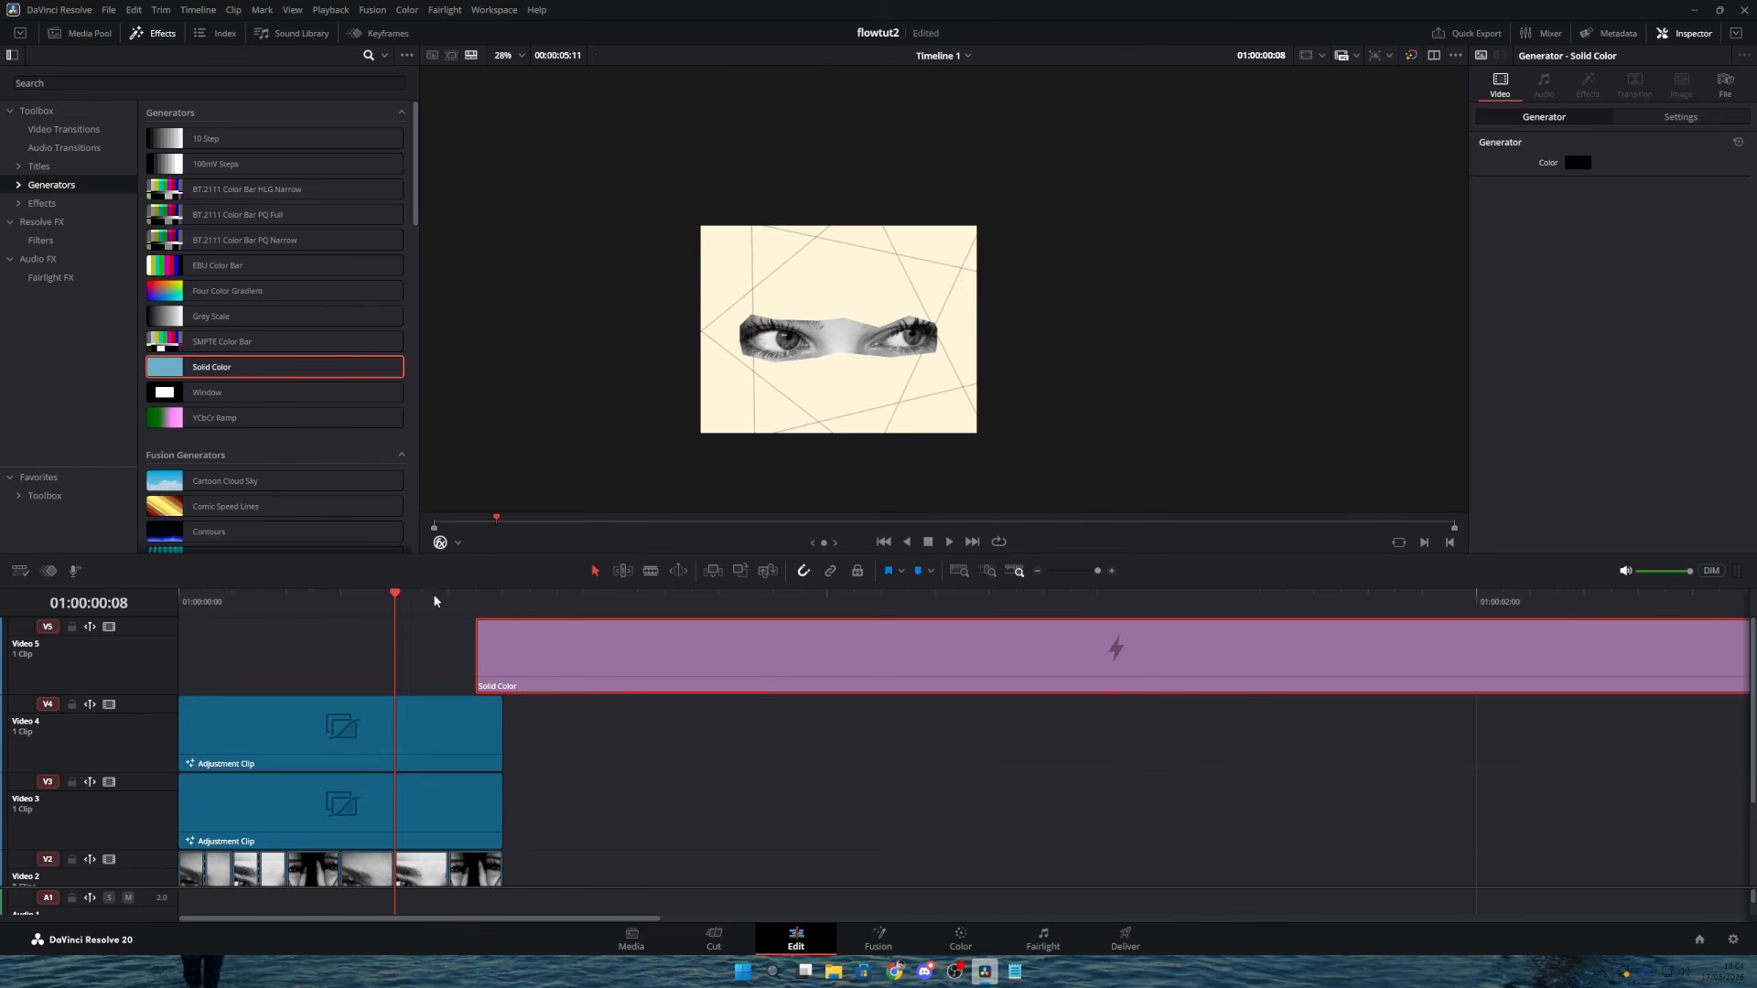
{"action": "left_click", "coordinate": [503, 609]}
{"action": "mouse_move", "coordinate": [501, 614]}
{"action": "left_mouse_down"}
{"action": "mouse_move", "coordinate": [485, 617]}
{"action": "mouse_move", "coordinate": [503, 629]}
{"action": "left_mouse_up"}
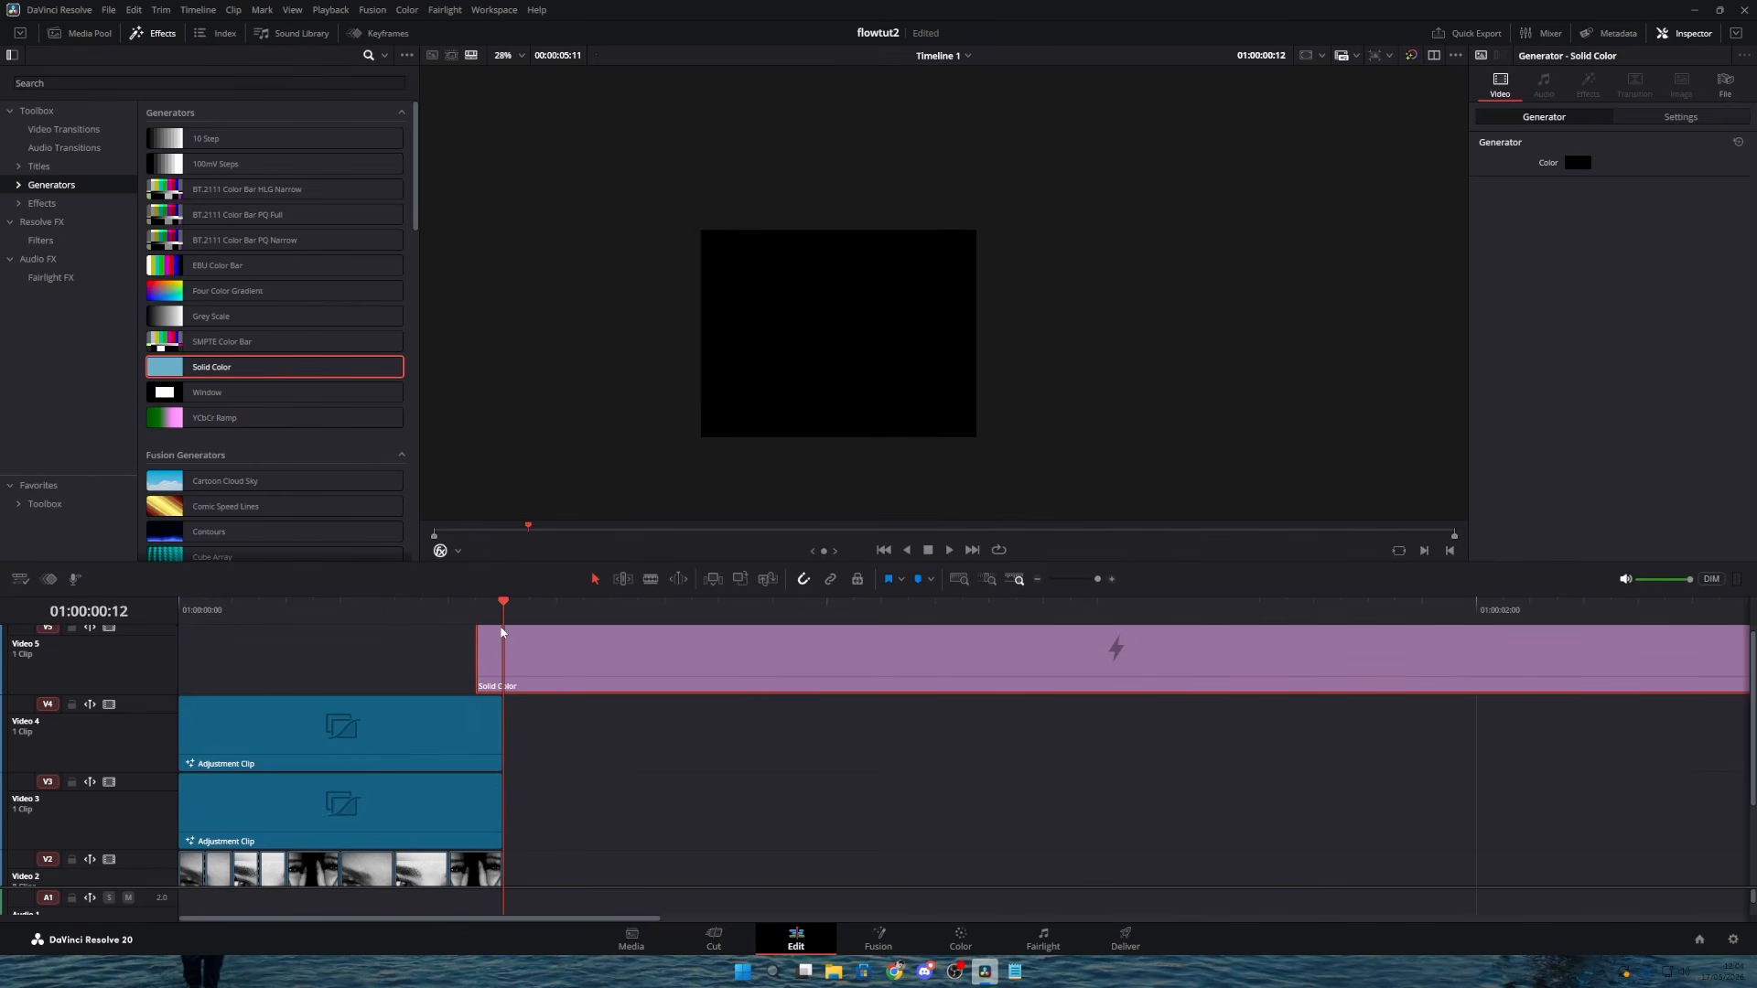
{"action": "key", "text": "ctrl+b"}
{"action": "left_click", "coordinate": [540, 660]}
{"action": "key", "text": "BackSpace"}
Step: Change the one-frame Solid Color clip's color to white
{"action": "left_click", "coordinate": [483, 647]}
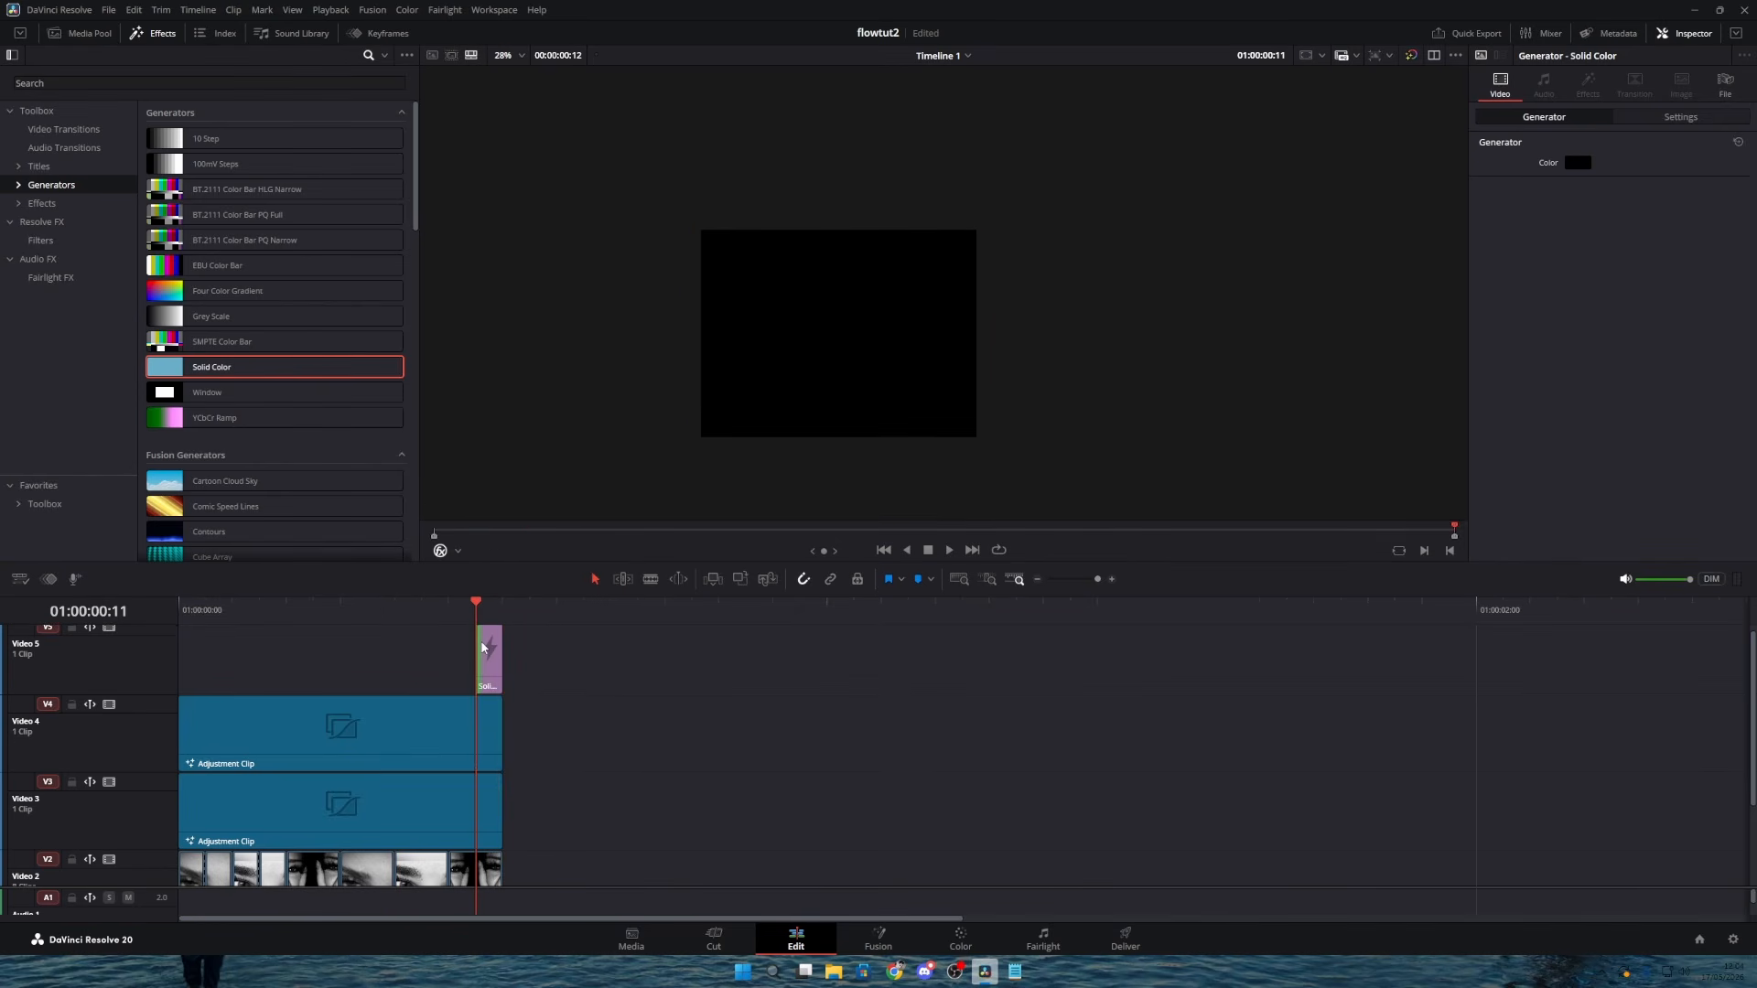
{"action": "left_click", "coordinate": [1578, 163]}
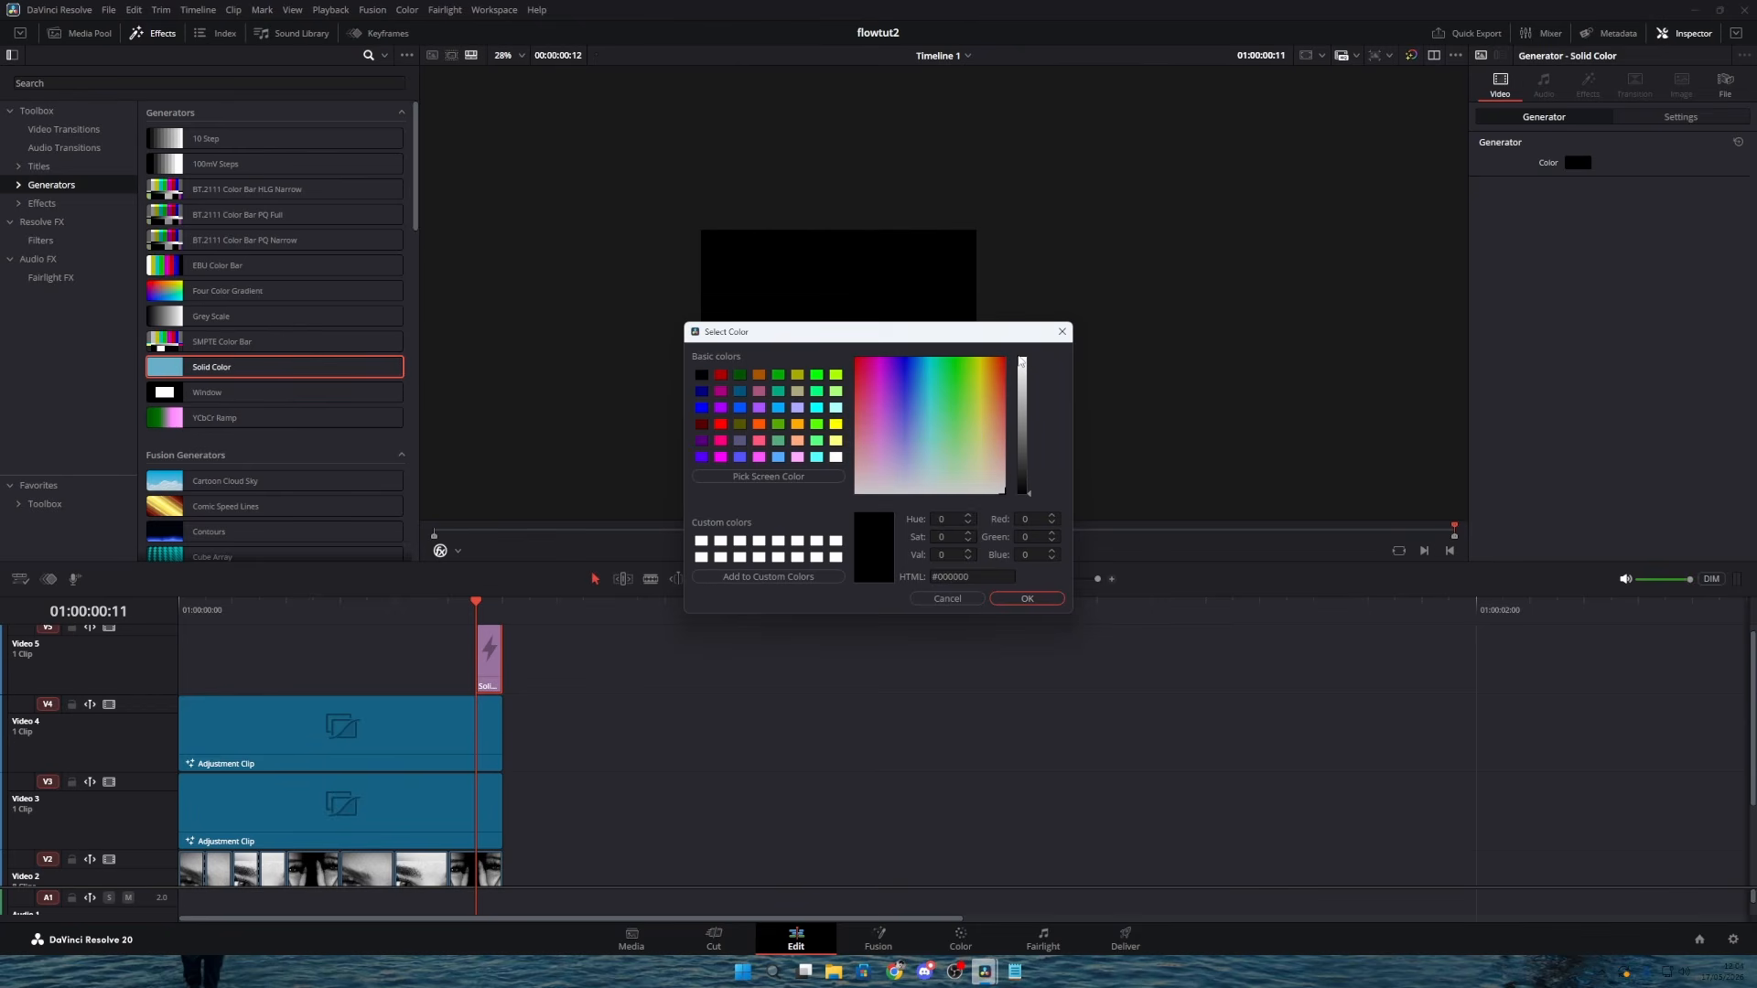
{"action": "left_click", "coordinate": [1021, 363]}
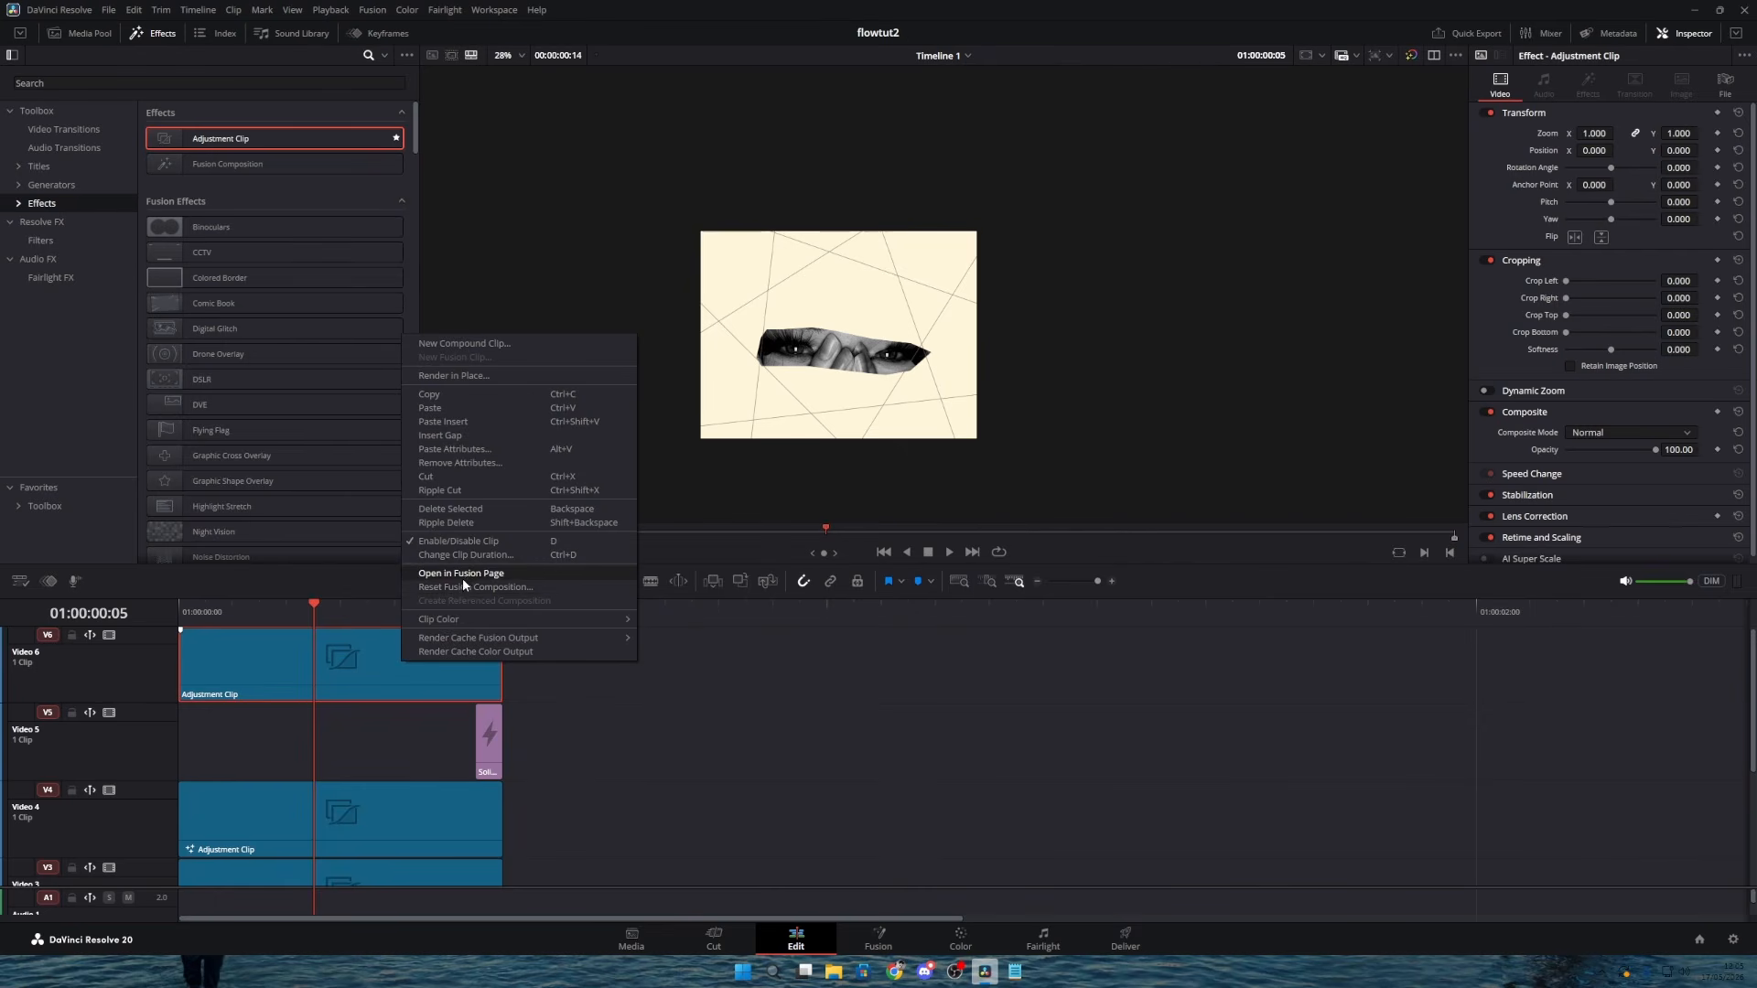
Step: Open the Video 6 adjustment clip in Fusion and add a flicker effect after MediaIn1
{"action": "left_click", "coordinate": [463, 576]}
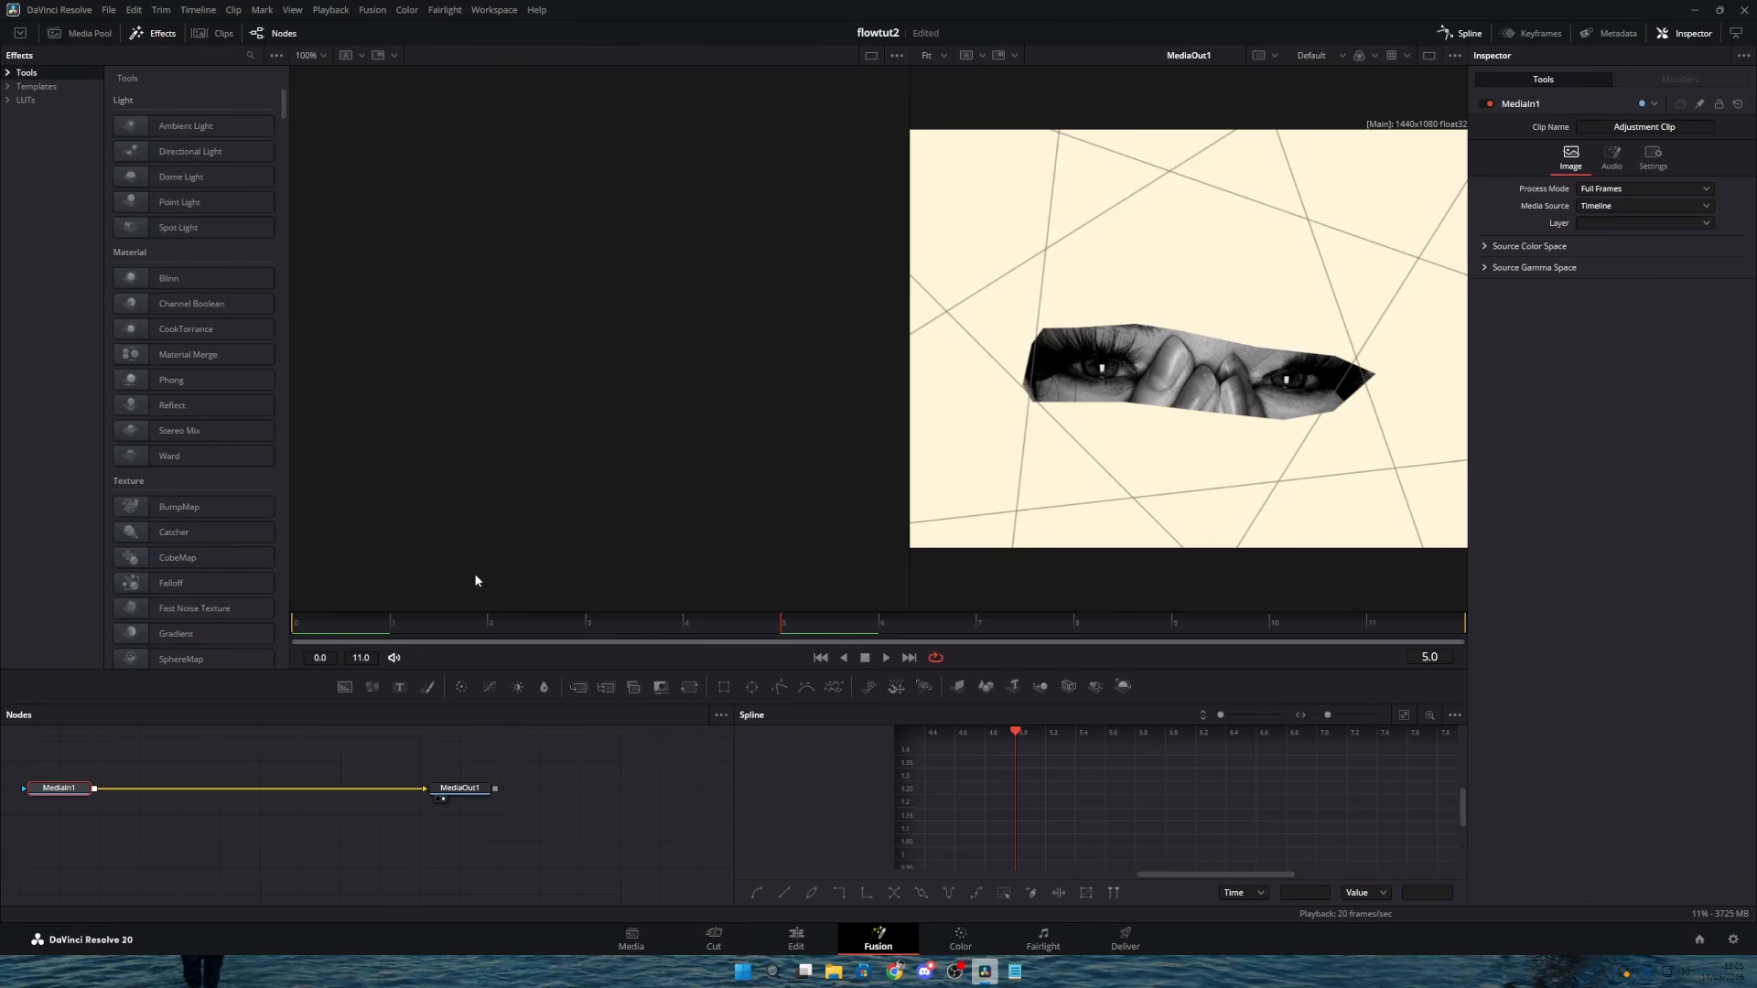
{"action": "key", "text": "shift+space"}
{"action": "type", "text": "flick"}
{"action": "key", "text": "Return"}
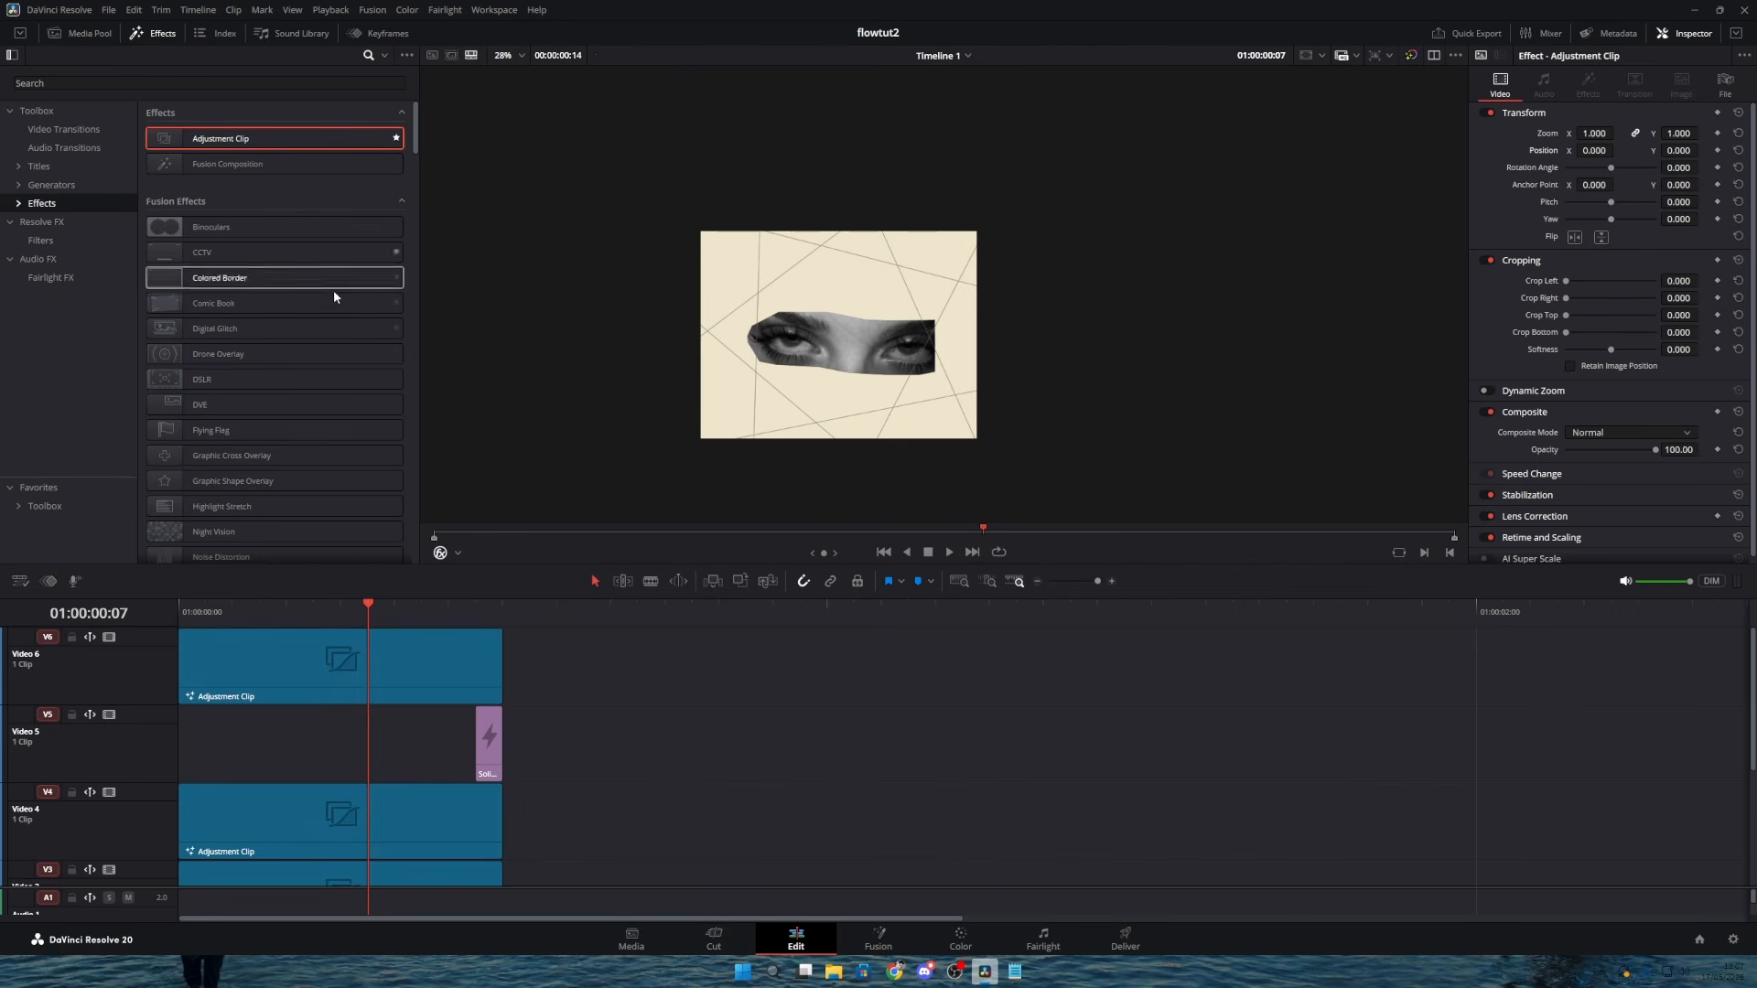
Step: Add an adjustment clip on Video 7 across the whole eye sequence and open it in Fusion
{"action": "left_click_drag", "start_coordinate": [220, 138], "coordinate": [427, 618]}
{"action": "right_click", "coordinate": [374, 662]}
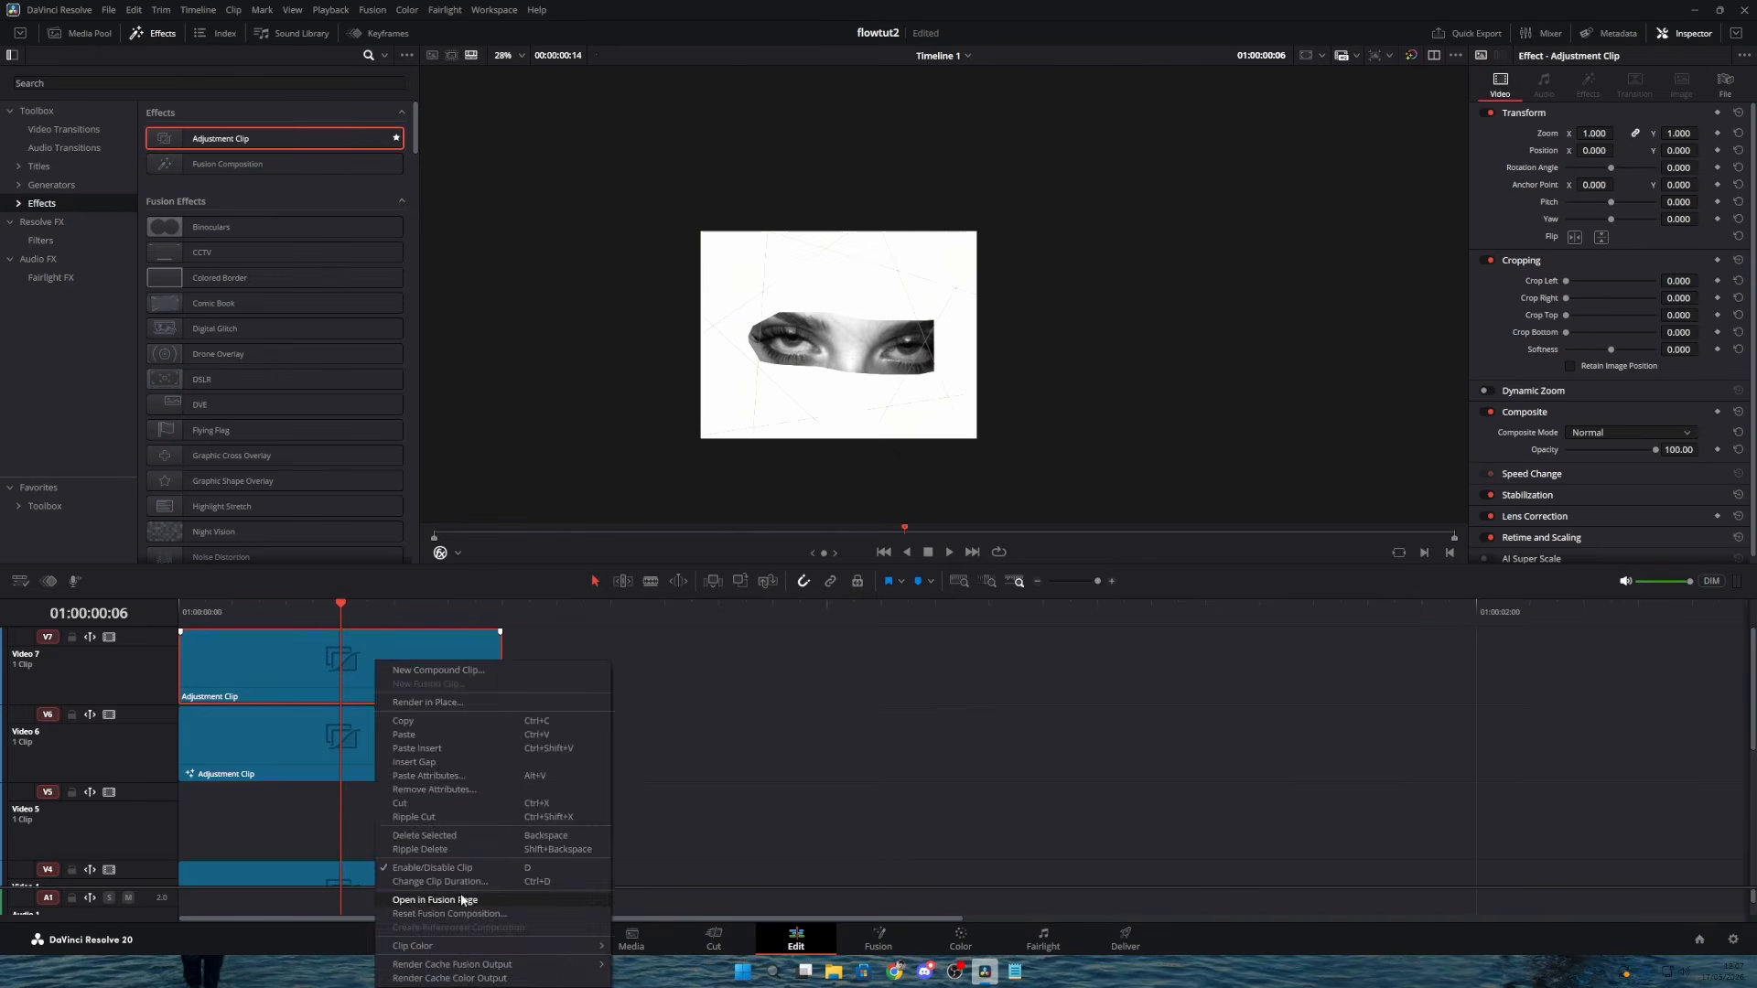
{"action": "left_click", "coordinate": [461, 892]}
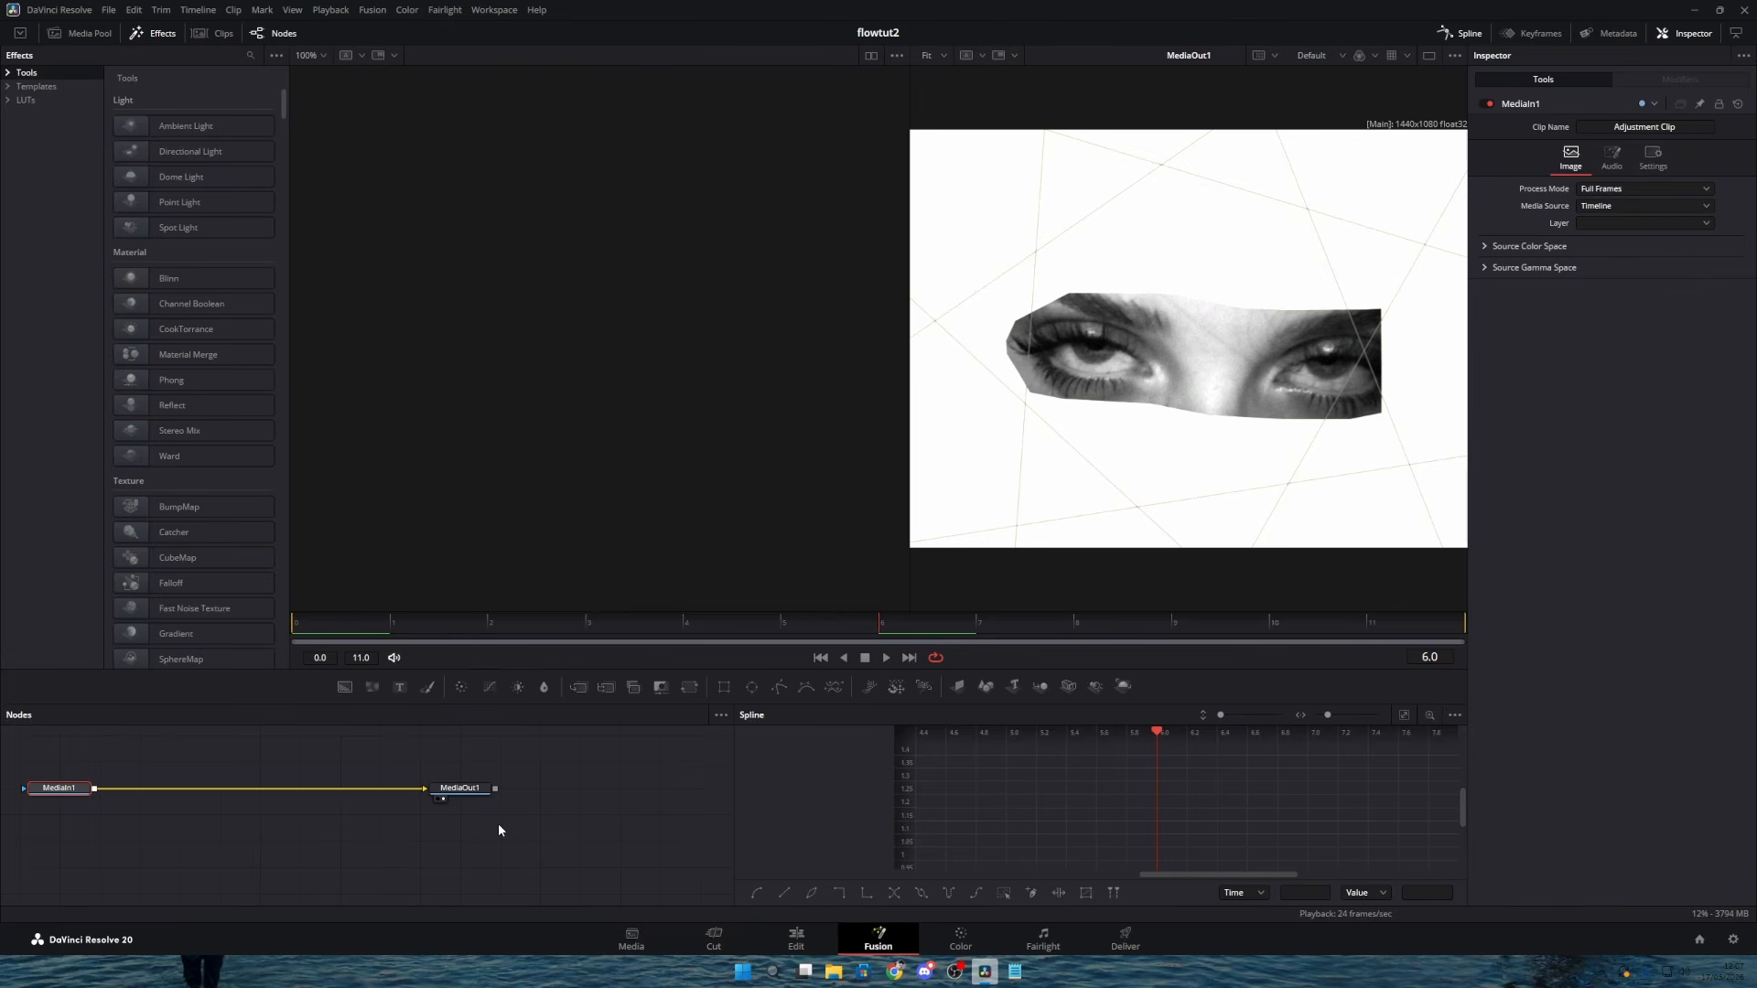
Step: Add a Radial Blur after MediaIn1 with Smooth Strength 0.433, return to the Edit page and scrub the sequence
{"action": "key", "text": "shift+space"}
{"action": "type", "text": "radiu"}
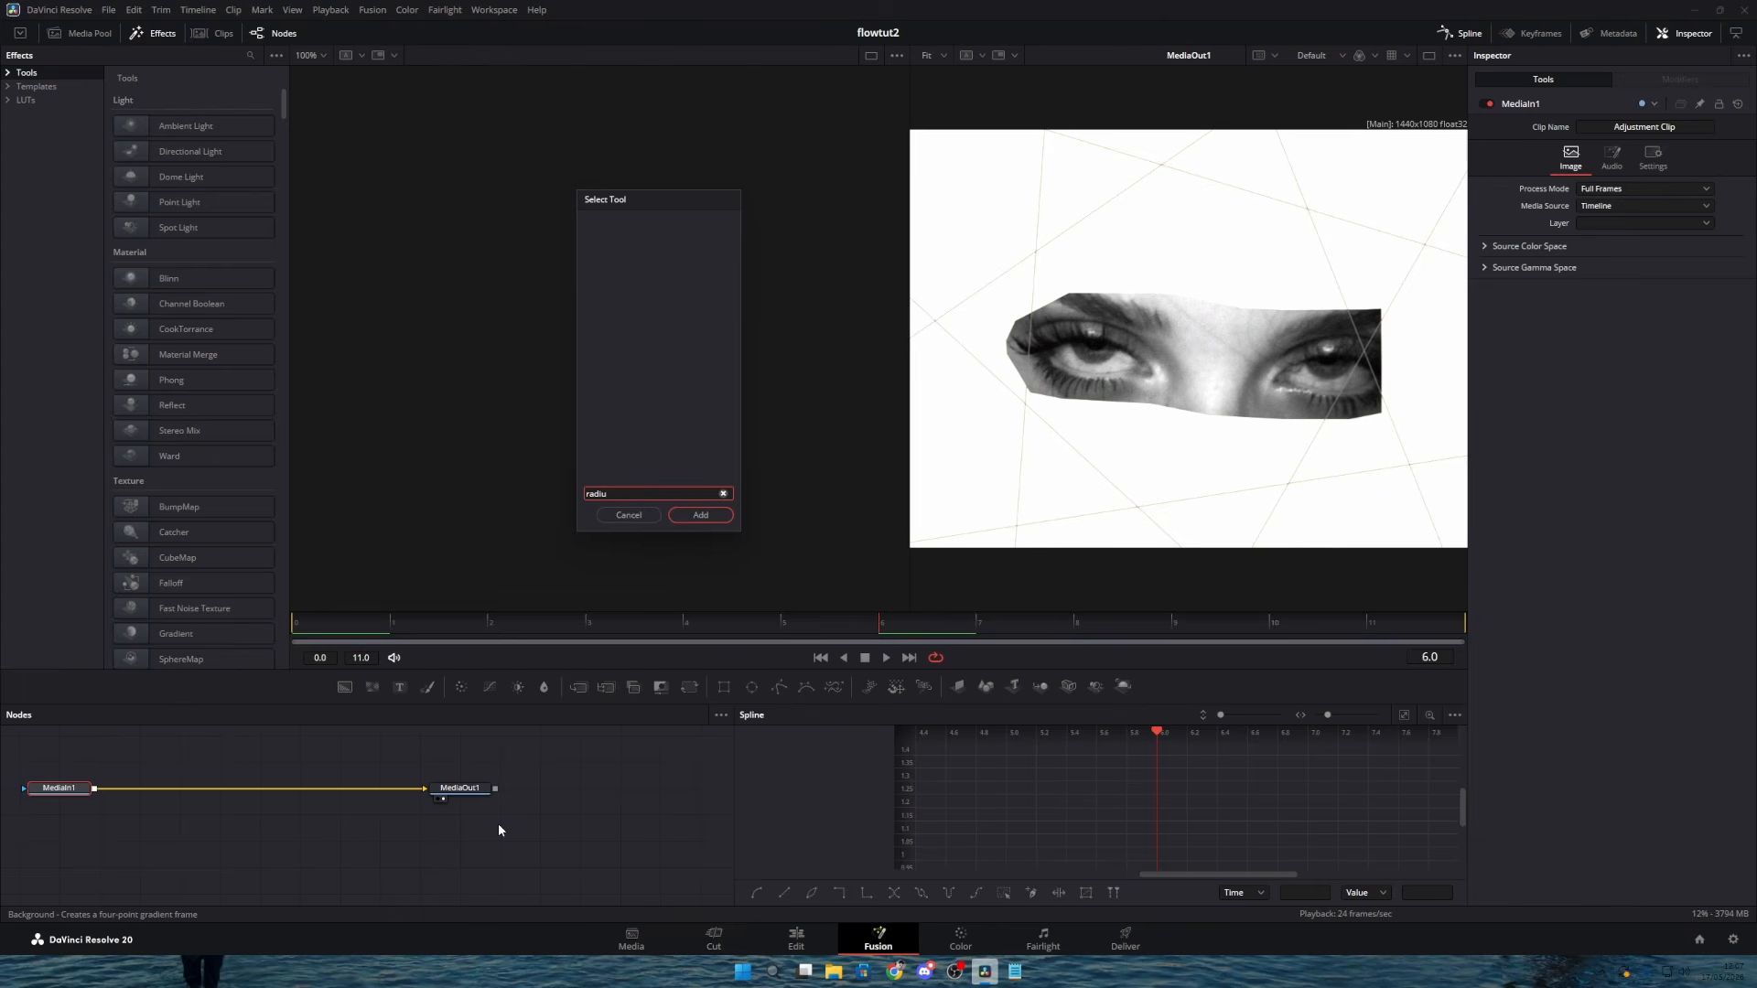
{"action": "key", "text": "BackSpace"}
{"action": "key", "text": "Up"}
{"action": "key", "text": "Return"}
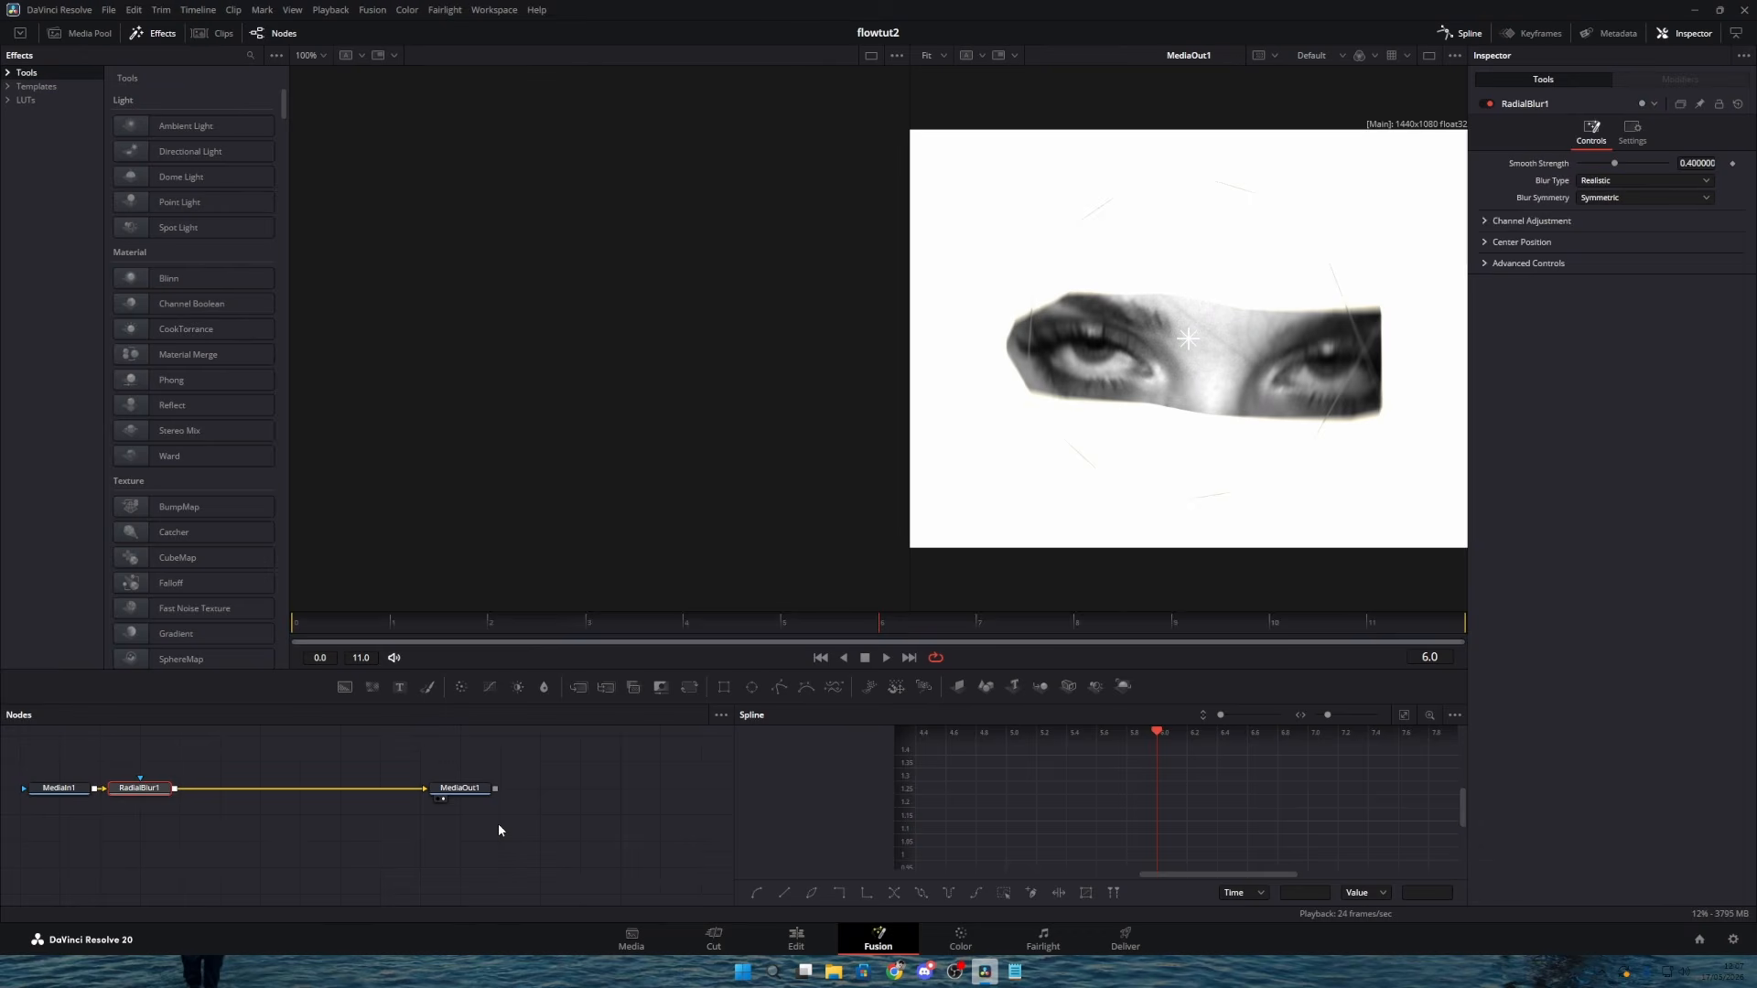
{"action": "left_click_drag", "start_coordinate": [1614, 163], "coordinate": [1617, 163]}
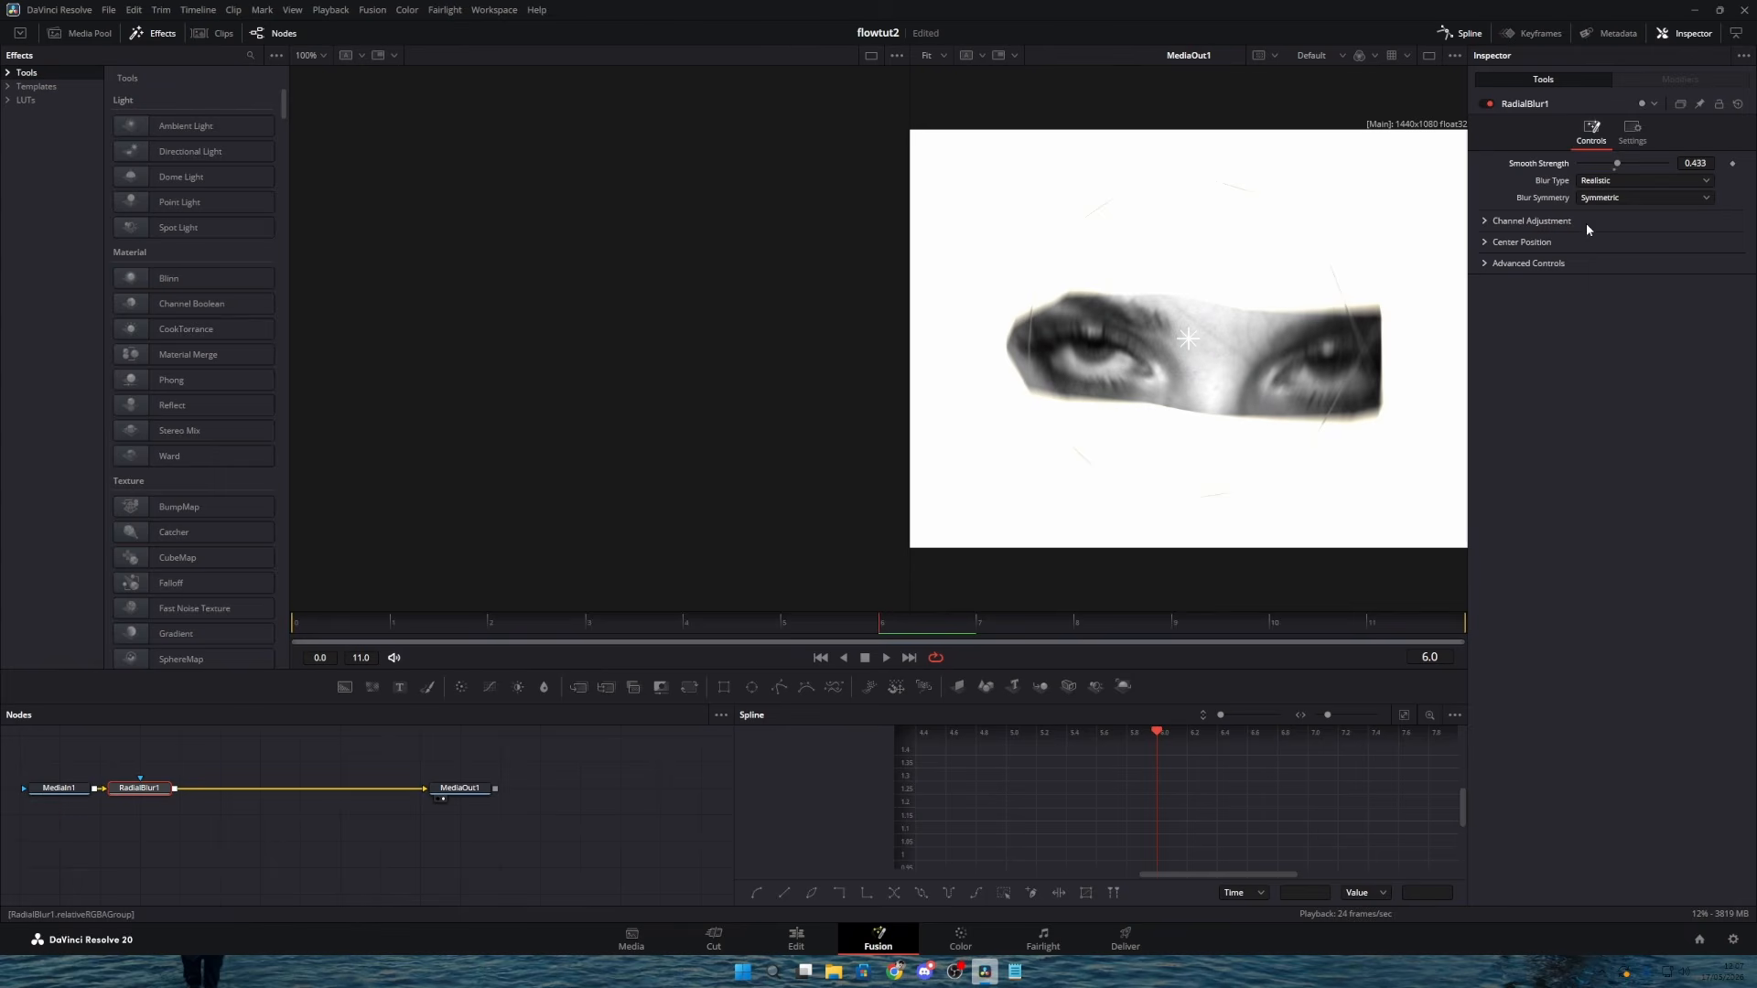
{"action": "left_click", "coordinate": [795, 939]}
{"action": "left_click_drag", "start_coordinate": [240, 610], "coordinate": [205, 611]}
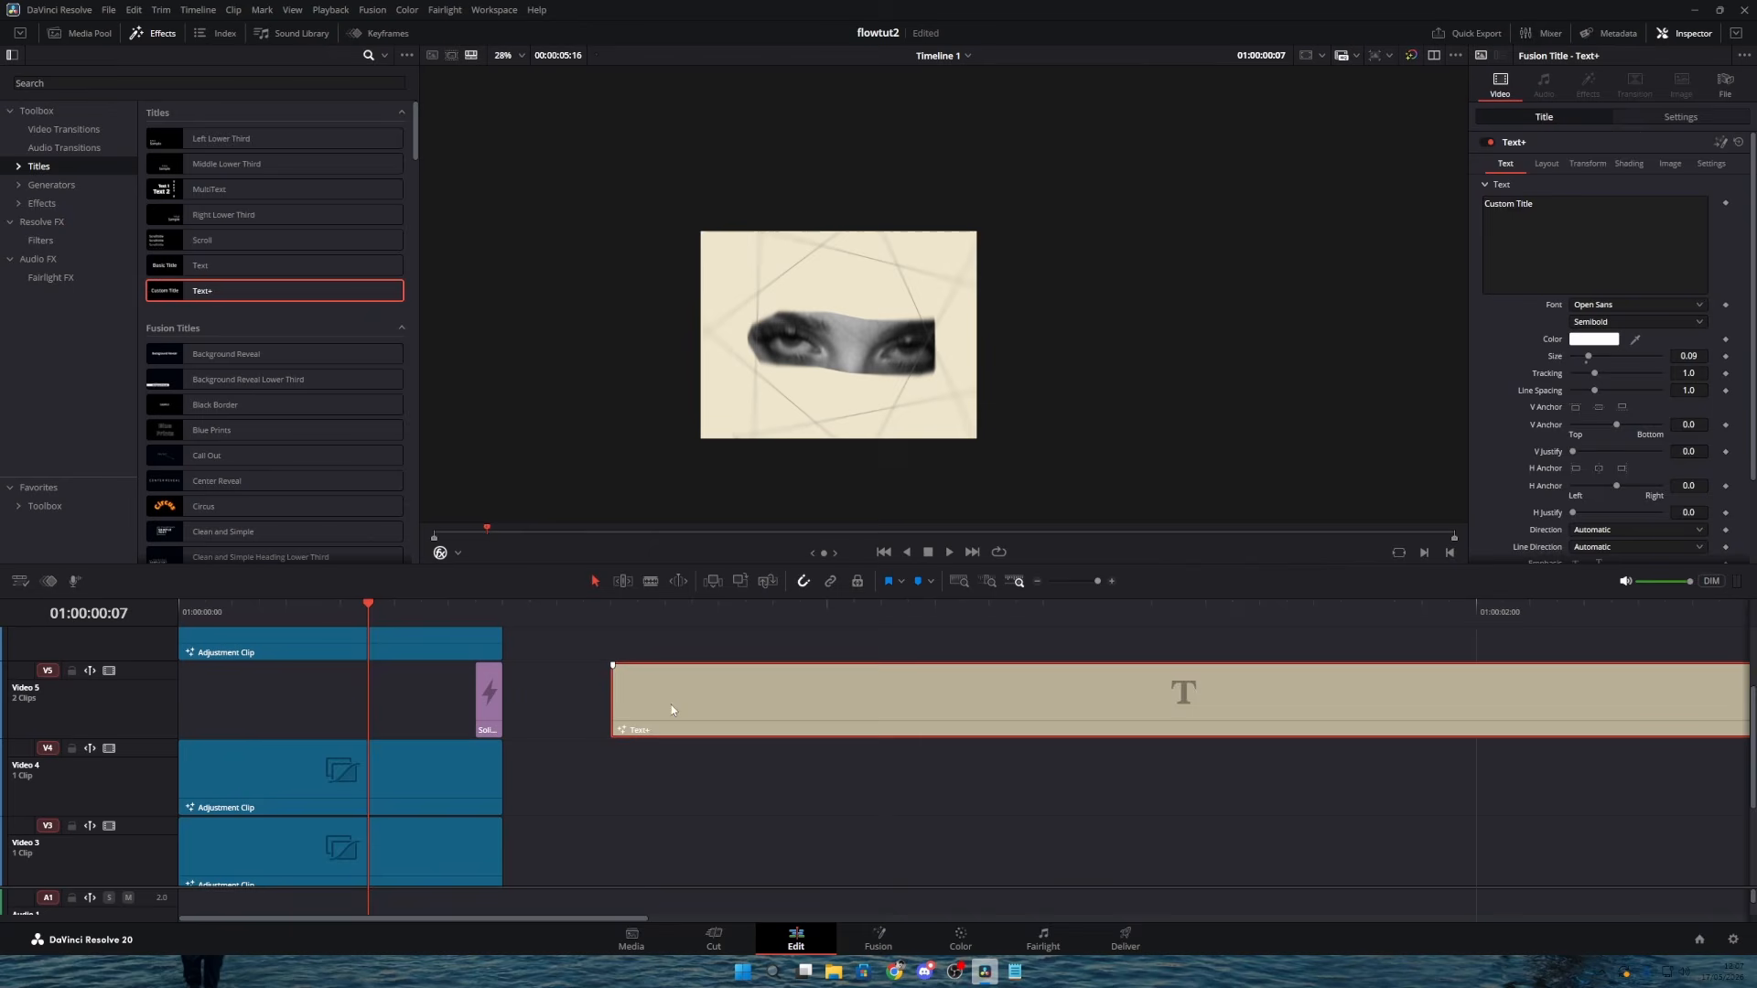
Step: Reposition the Text+ title clip past the end of the eye sequence
{"action": "left_click_drag", "start_coordinate": [671, 704], "coordinate": [665, 727]}
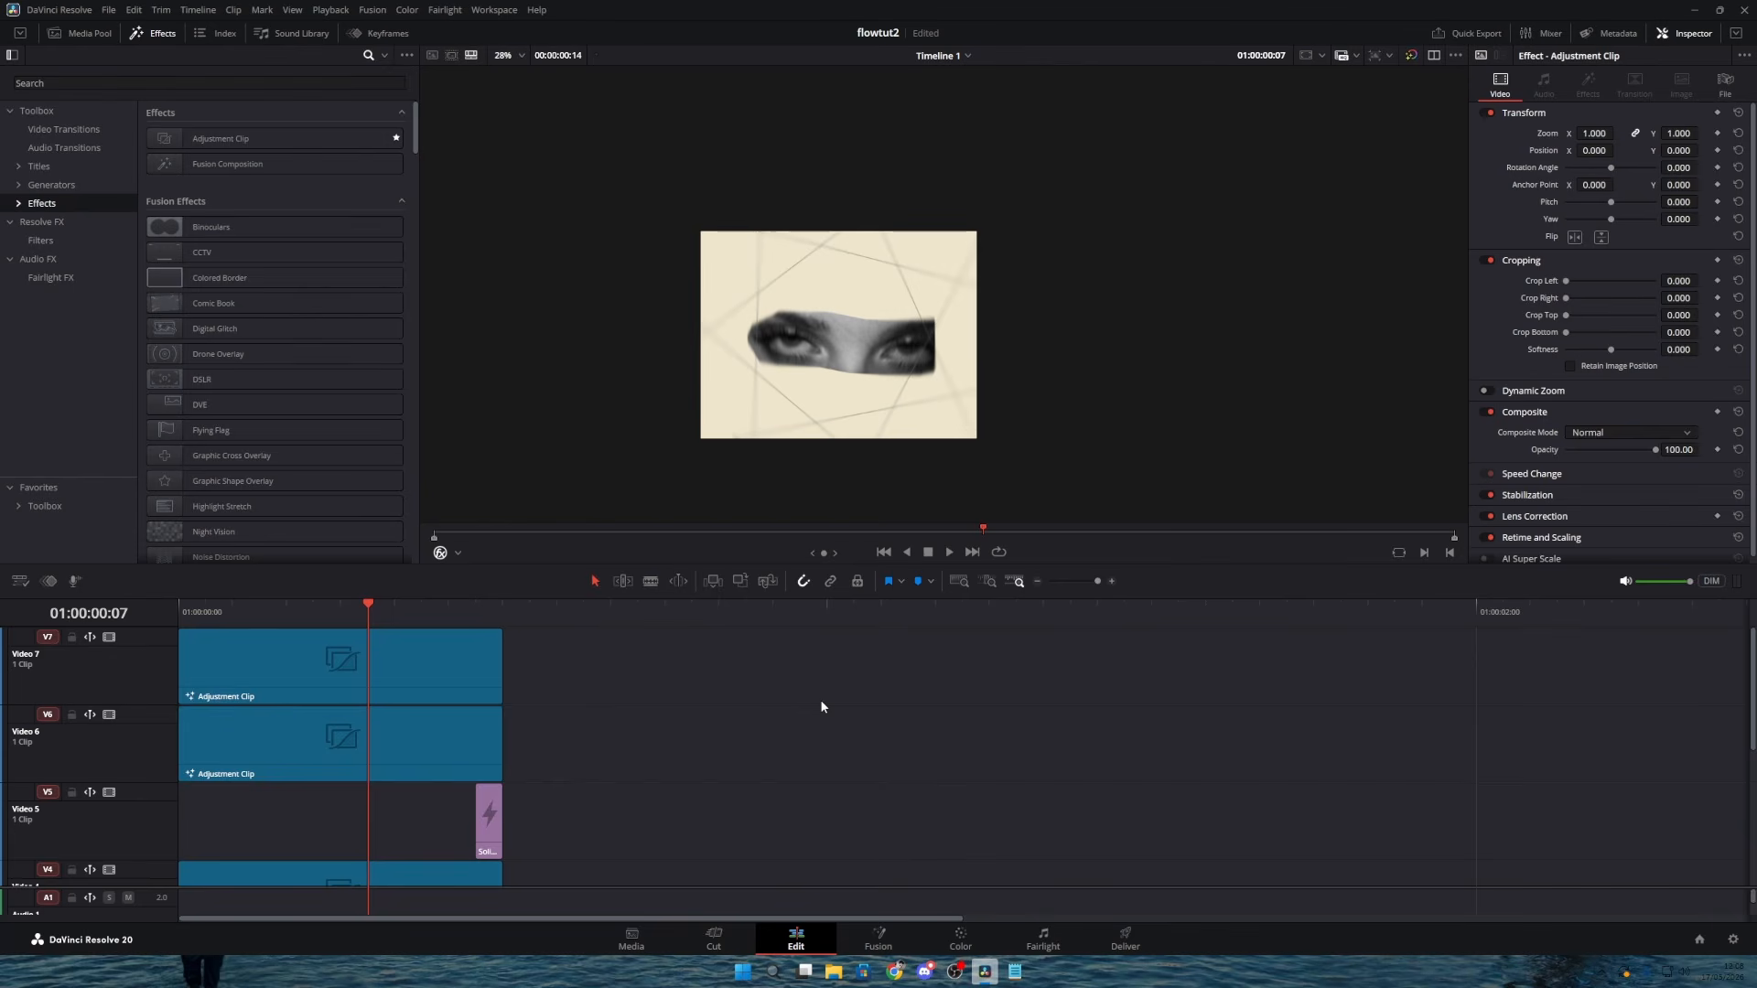
Step: Add an adjustment clip on Video 8 starting at frame 8 and cut it off at the sequence's end, frame 12
{"action": "left_click_drag", "start_coordinate": [229, 138], "coordinate": [394, 670]}
{"action": "left_click", "coordinate": [502, 614]}
{"action": "key", "text": "ctrl+b"}
{"action": "left_click", "coordinate": [579, 666]}
{"action": "key", "text": "Delete"}
{"action": "key", "text": "Left"}
{"action": "key", "text": "Left"}
Step: Extend the start of the Video 8 adjustment clip two frames earlier to frame 6 and open it in Fusion
{"action": "right_click", "coordinate": [436, 674]}
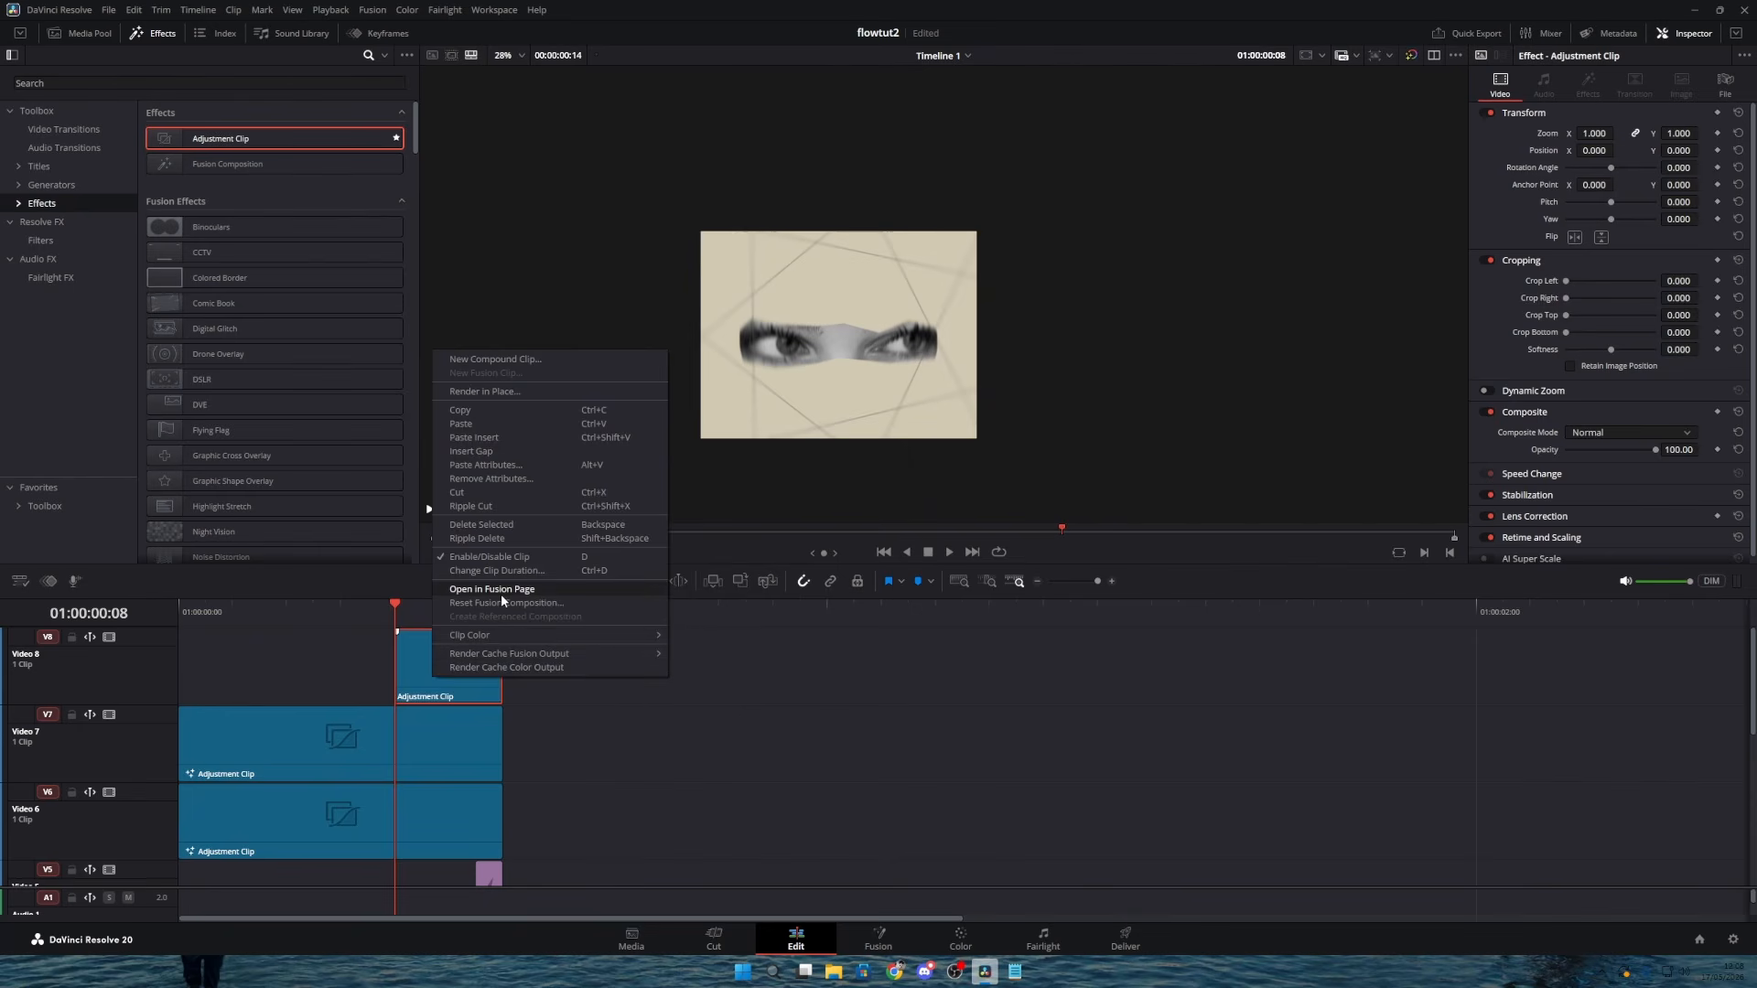
{"action": "left_click", "coordinate": [501, 591]}
{"action": "left_click_drag", "start_coordinate": [395, 687], "coordinate": [340, 688]}
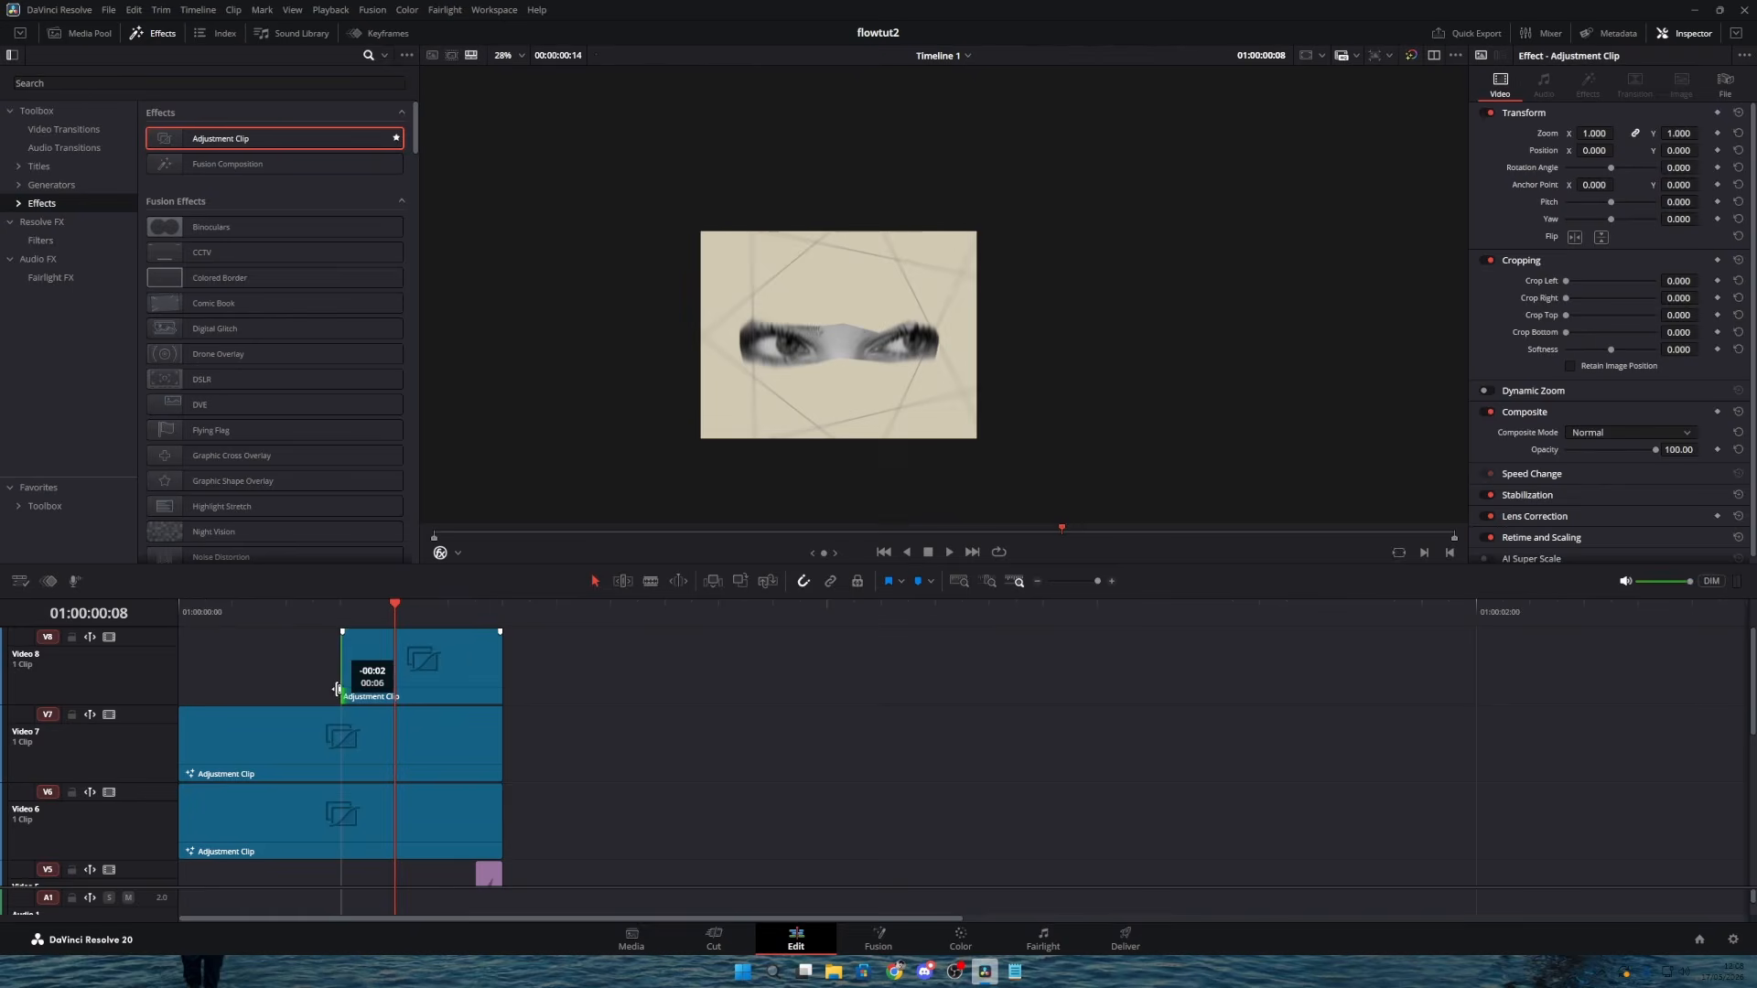
{"action": "right_click", "coordinate": [447, 688]}
{"action": "left_click", "coordinate": [554, 603]}
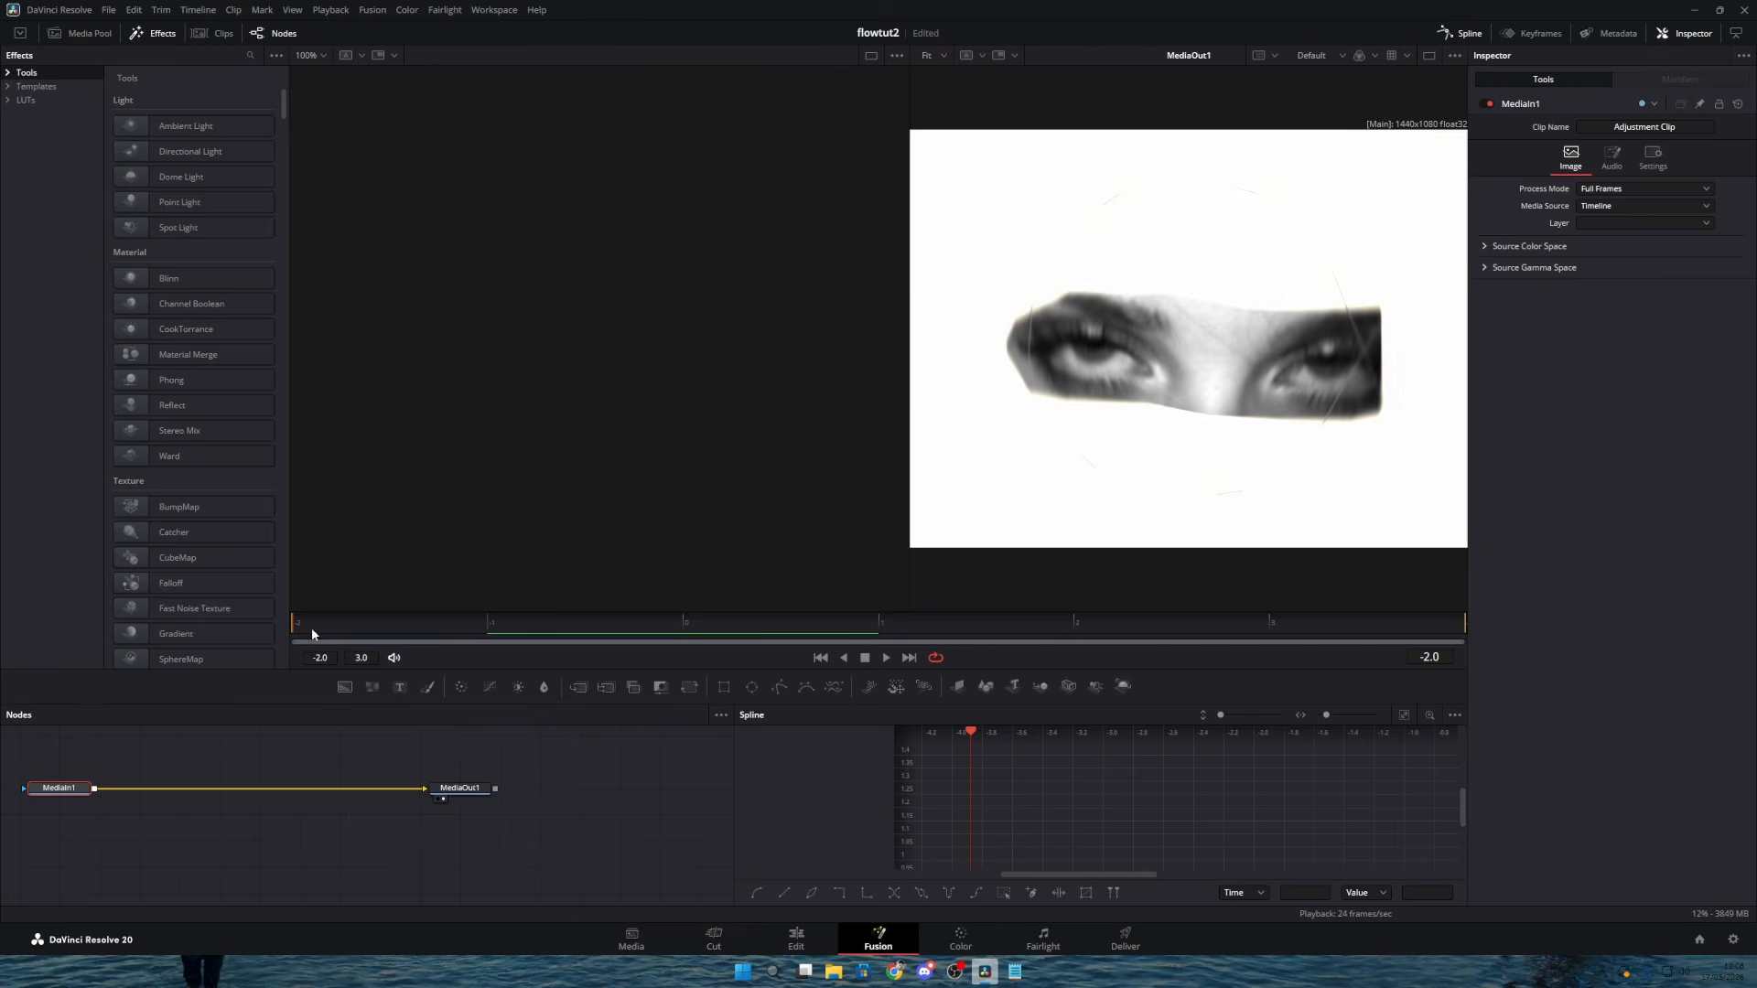
Step: Add a Transform and keyframe its Angle from 0.0 at the first frame to -8.4 at the last frame
{"action": "left_click", "coordinate": [687, 688]}
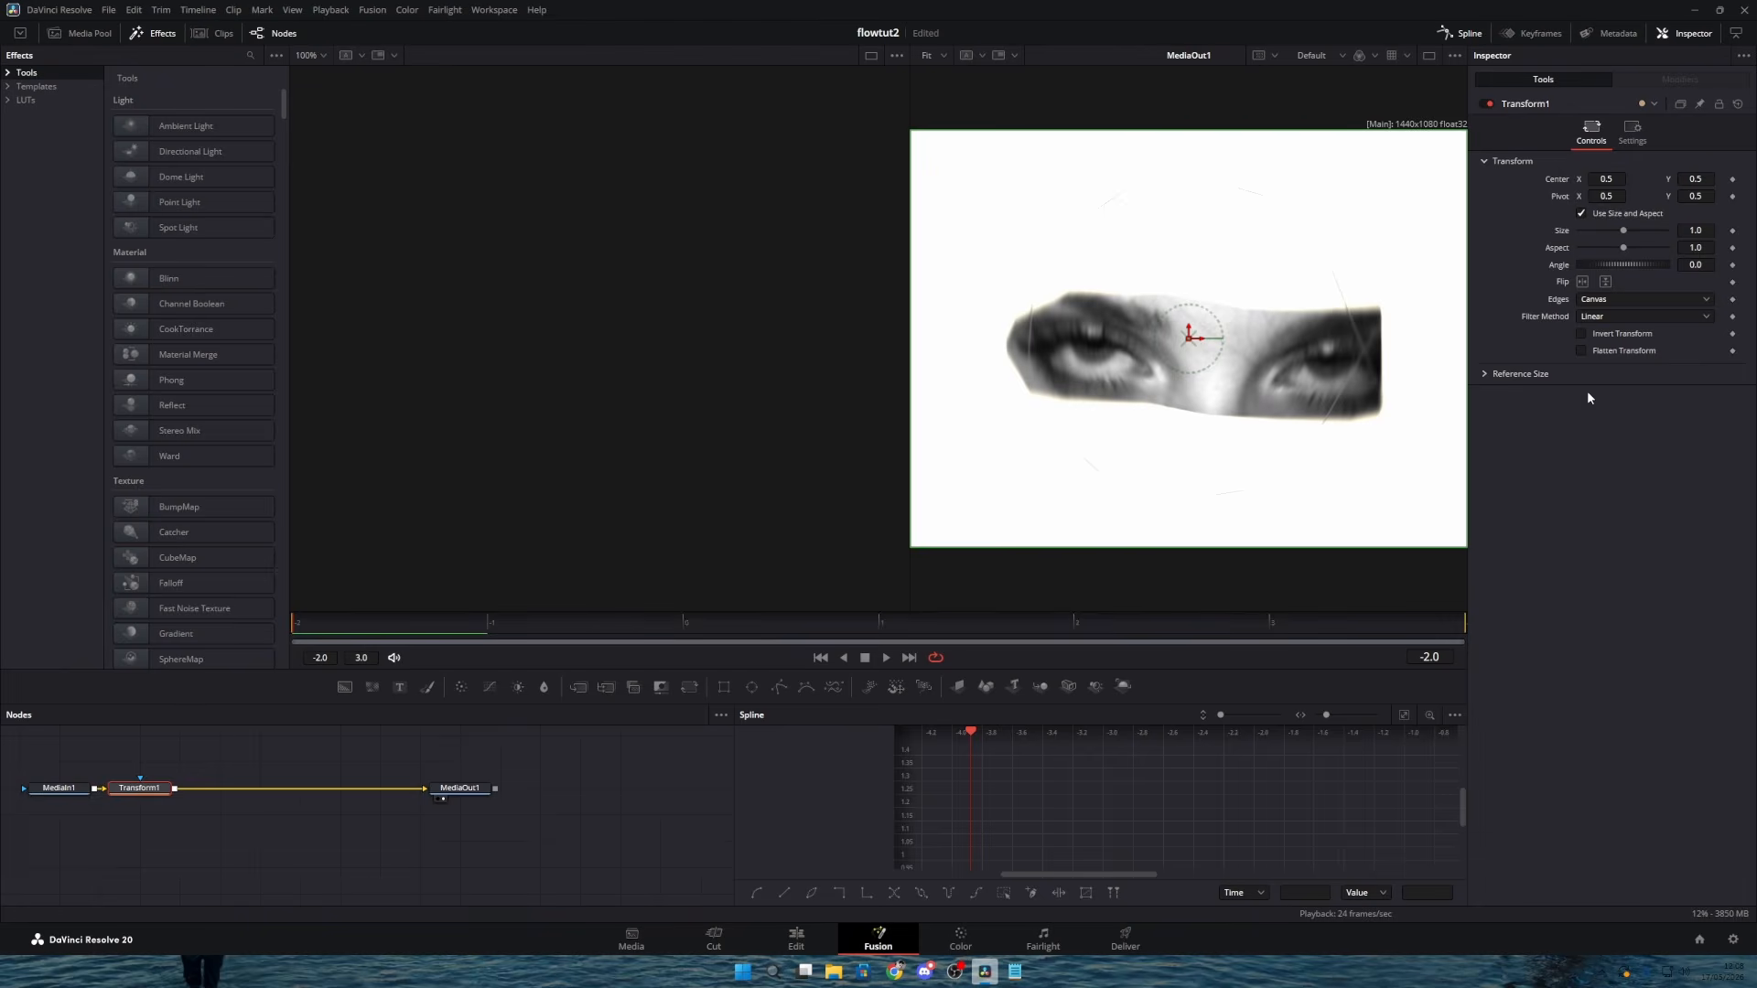
{"action": "left_click", "coordinate": [1732, 265]}
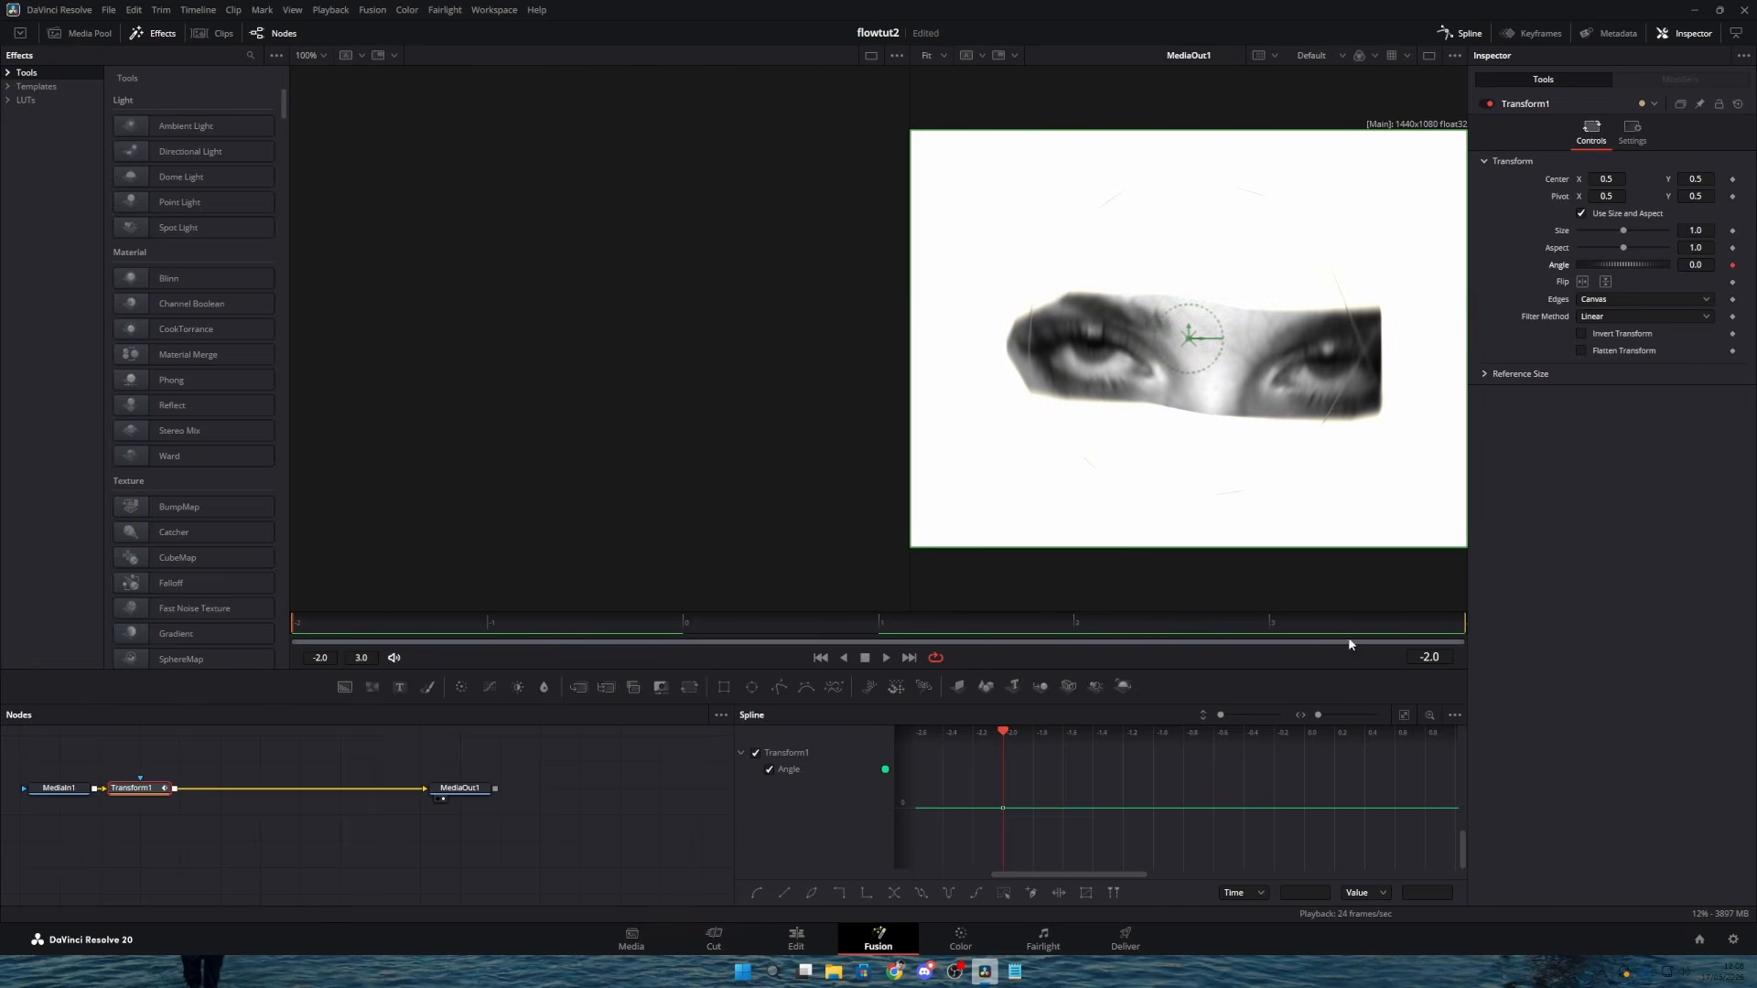
{"action": "key", "text": "End"}
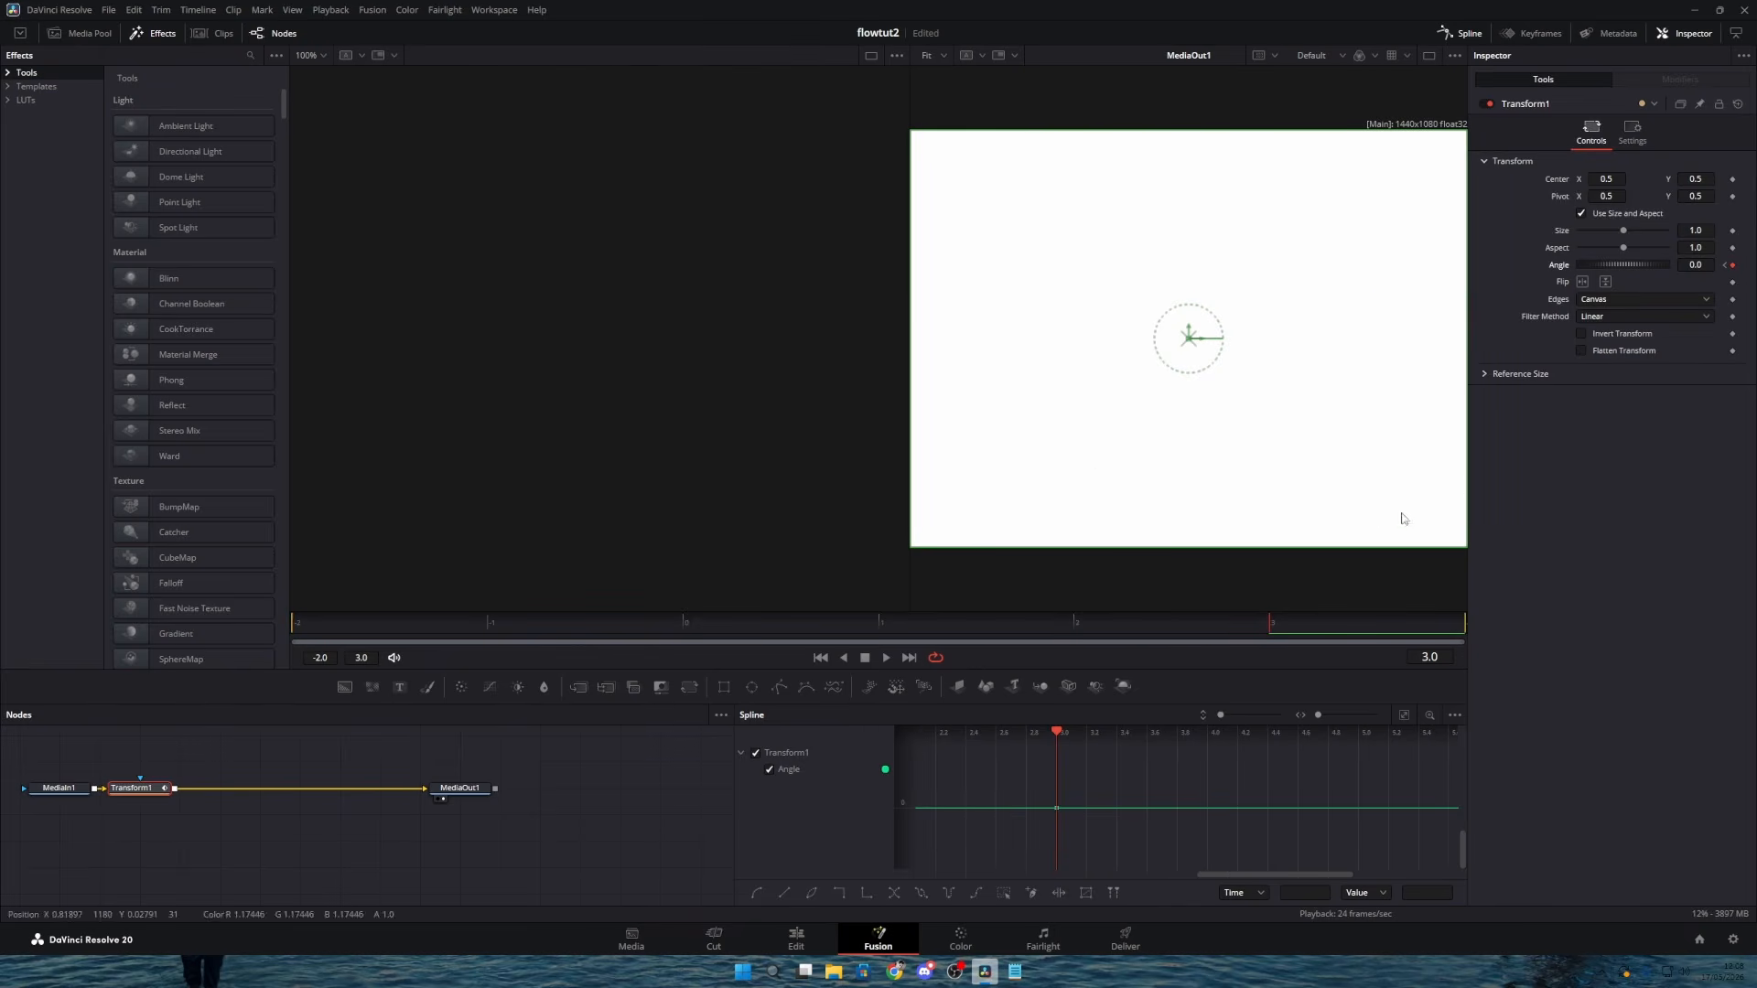
{"action": "left_click_drag", "start_coordinate": [1694, 265], "coordinate": [1654, 265]}
Step: Set the Transform's Edges to Mirror and play the sequence from the start on the Edit page
{"action": "left_click", "coordinate": [1671, 296]}
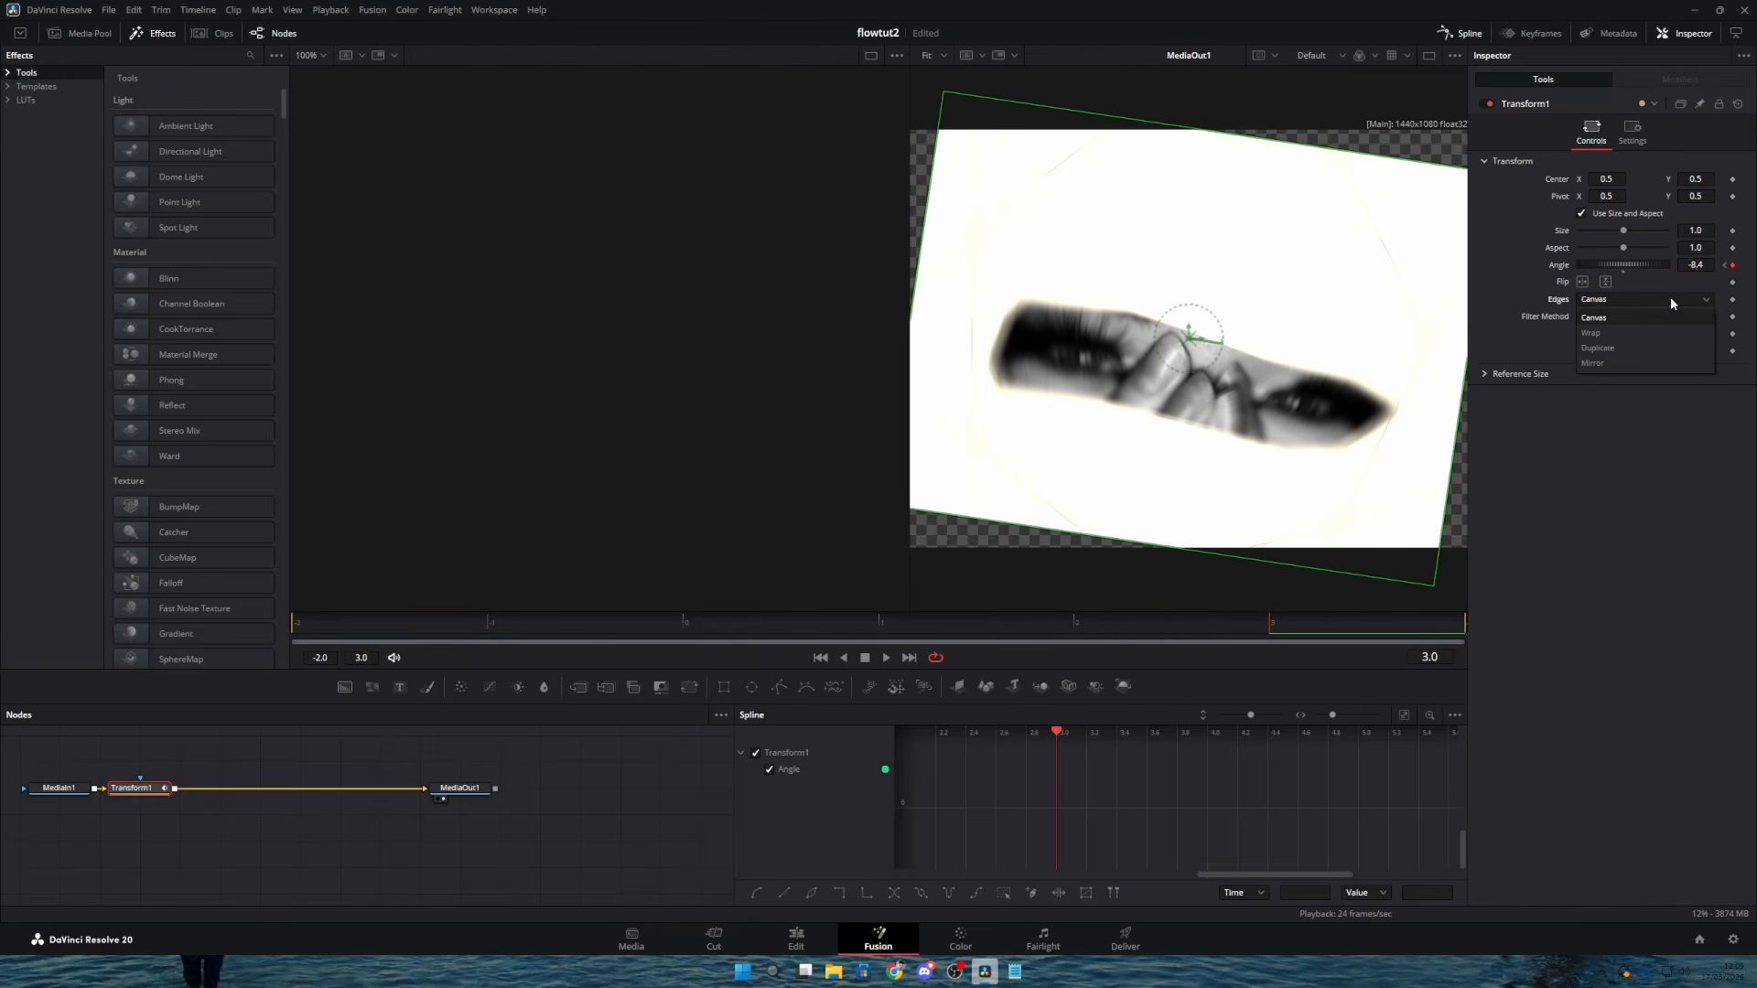
{"action": "left_click", "coordinate": [1626, 361]}
{"action": "left_click", "coordinate": [795, 939]}
{"action": "left_click_drag", "start_coordinate": [393, 606], "coordinate": [113, 638]}
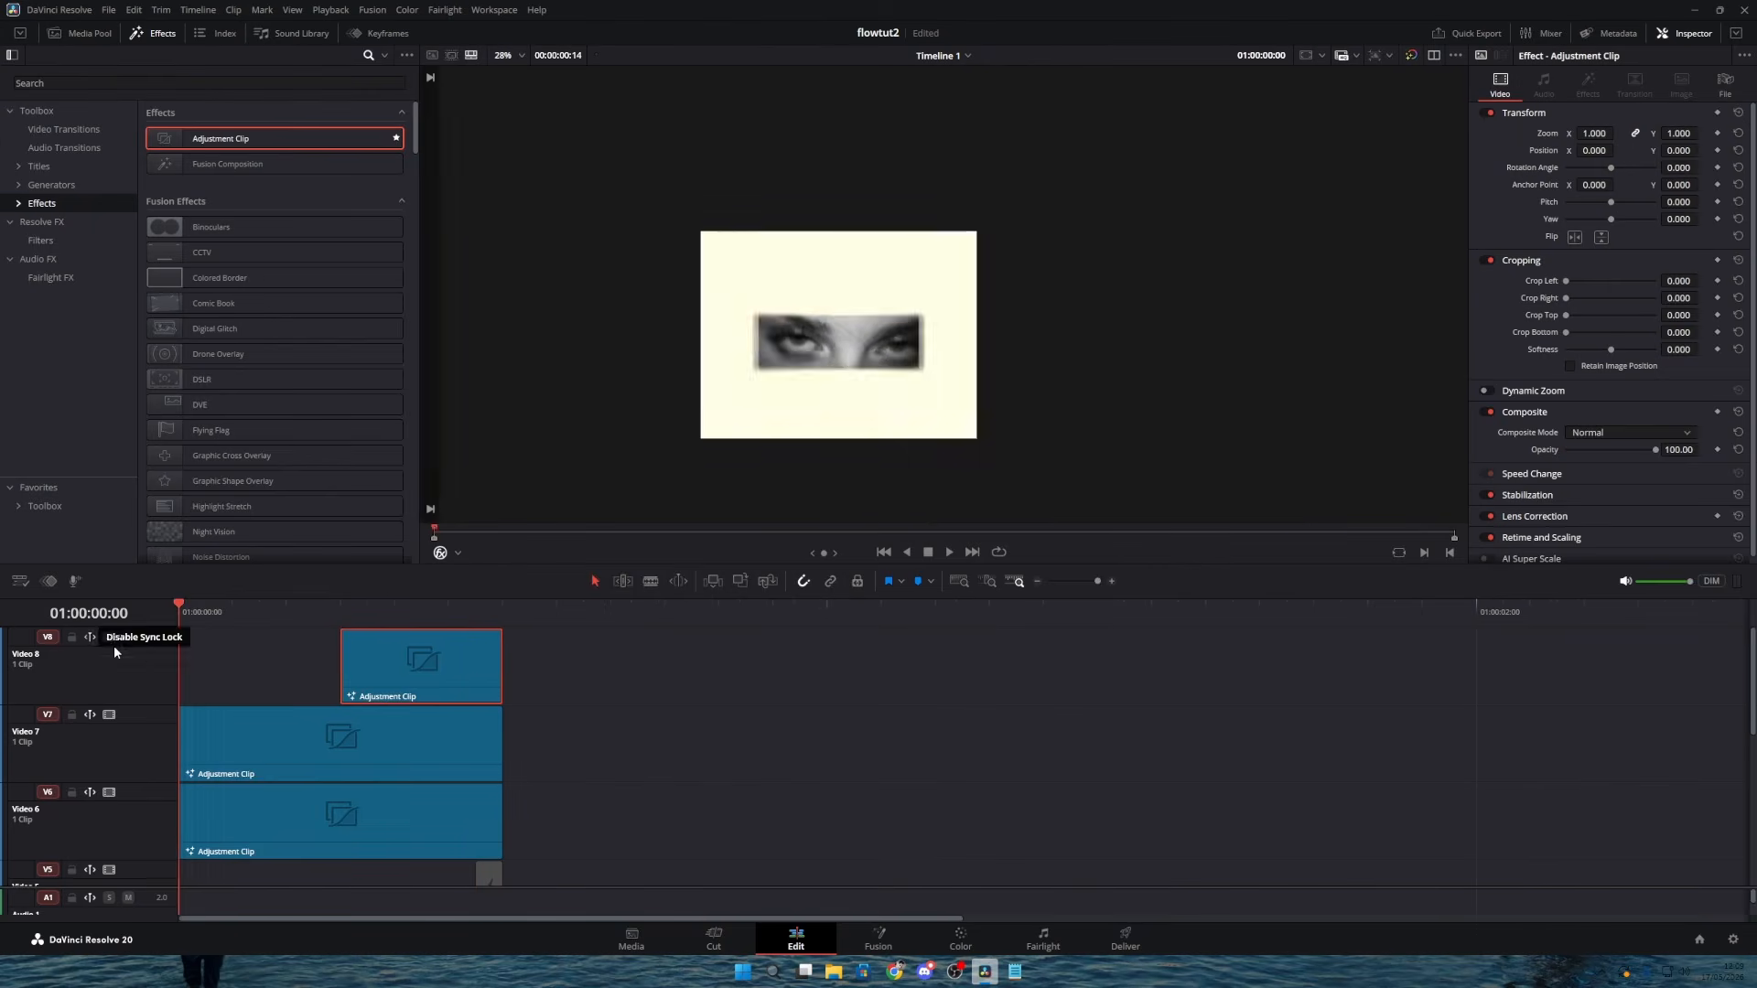
{"action": "key", "text": "space"}
Step: Back in Fusion, smooth the Transform's Angle curve and bend both keyframe handles so the rotation starts slowly and accelerates toward the end
{"action": "left_click", "coordinate": [877, 939]}
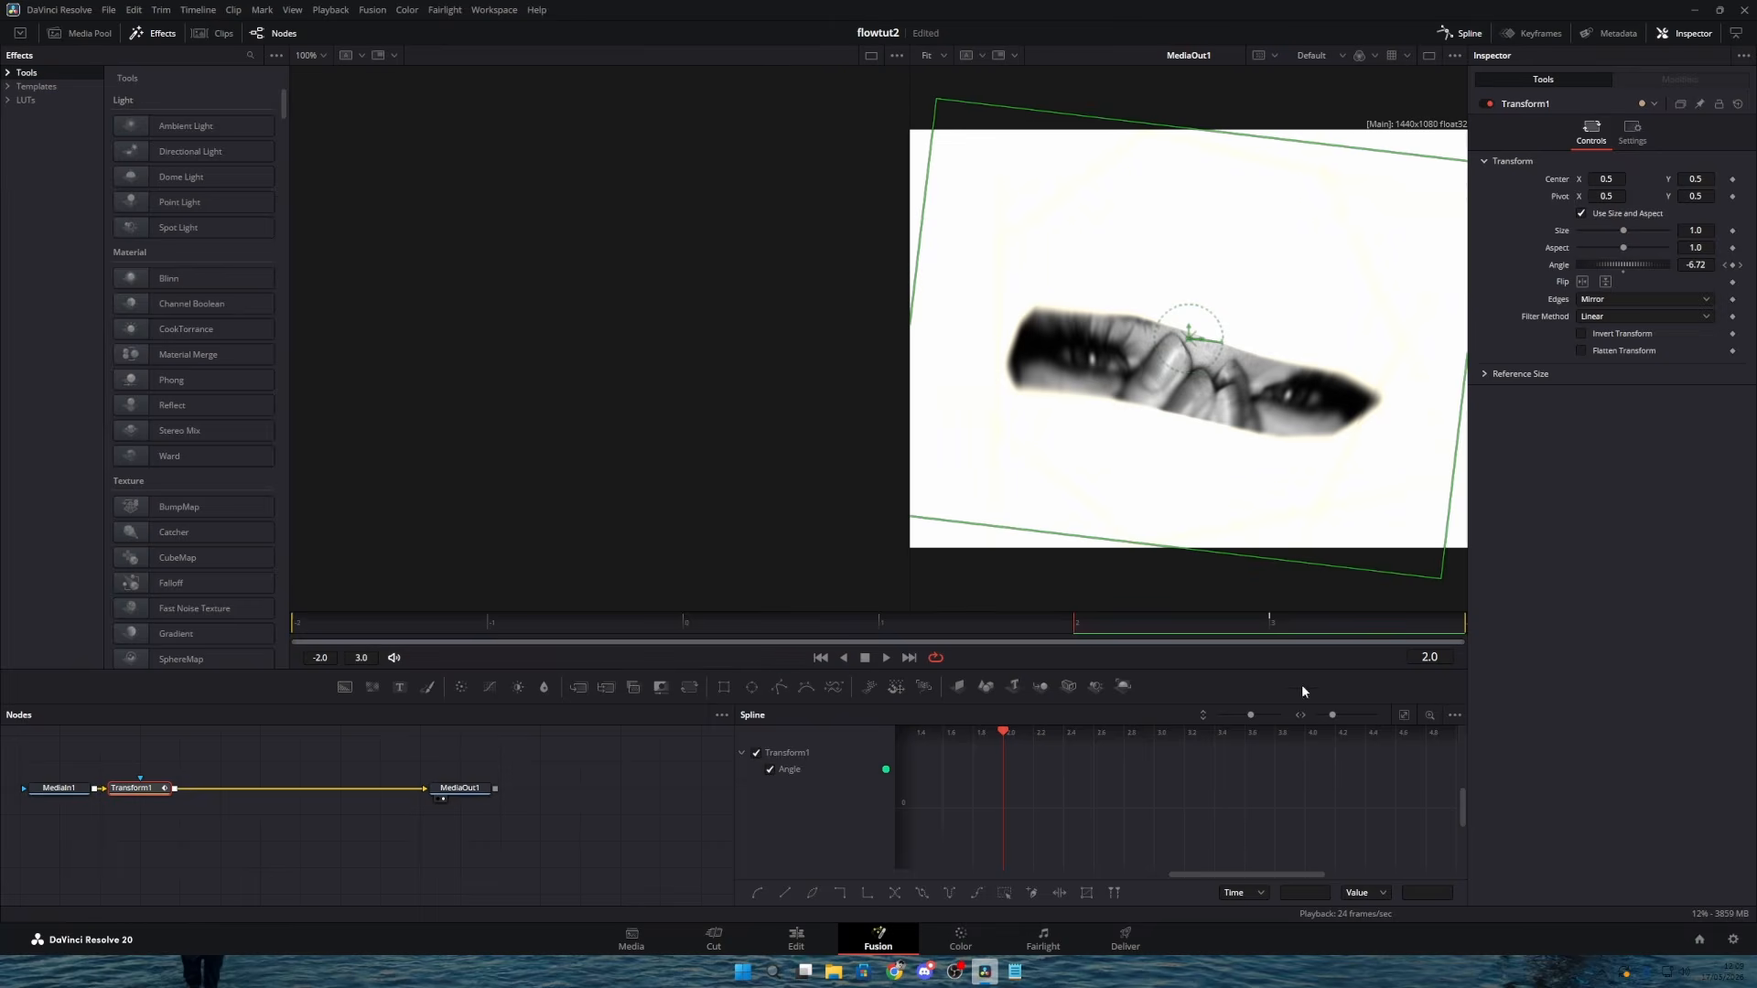
{"action": "left_click", "coordinate": [1401, 716]}
{"action": "left_click", "coordinate": [1002, 895]}
{"action": "key", "text": "shift+s"}
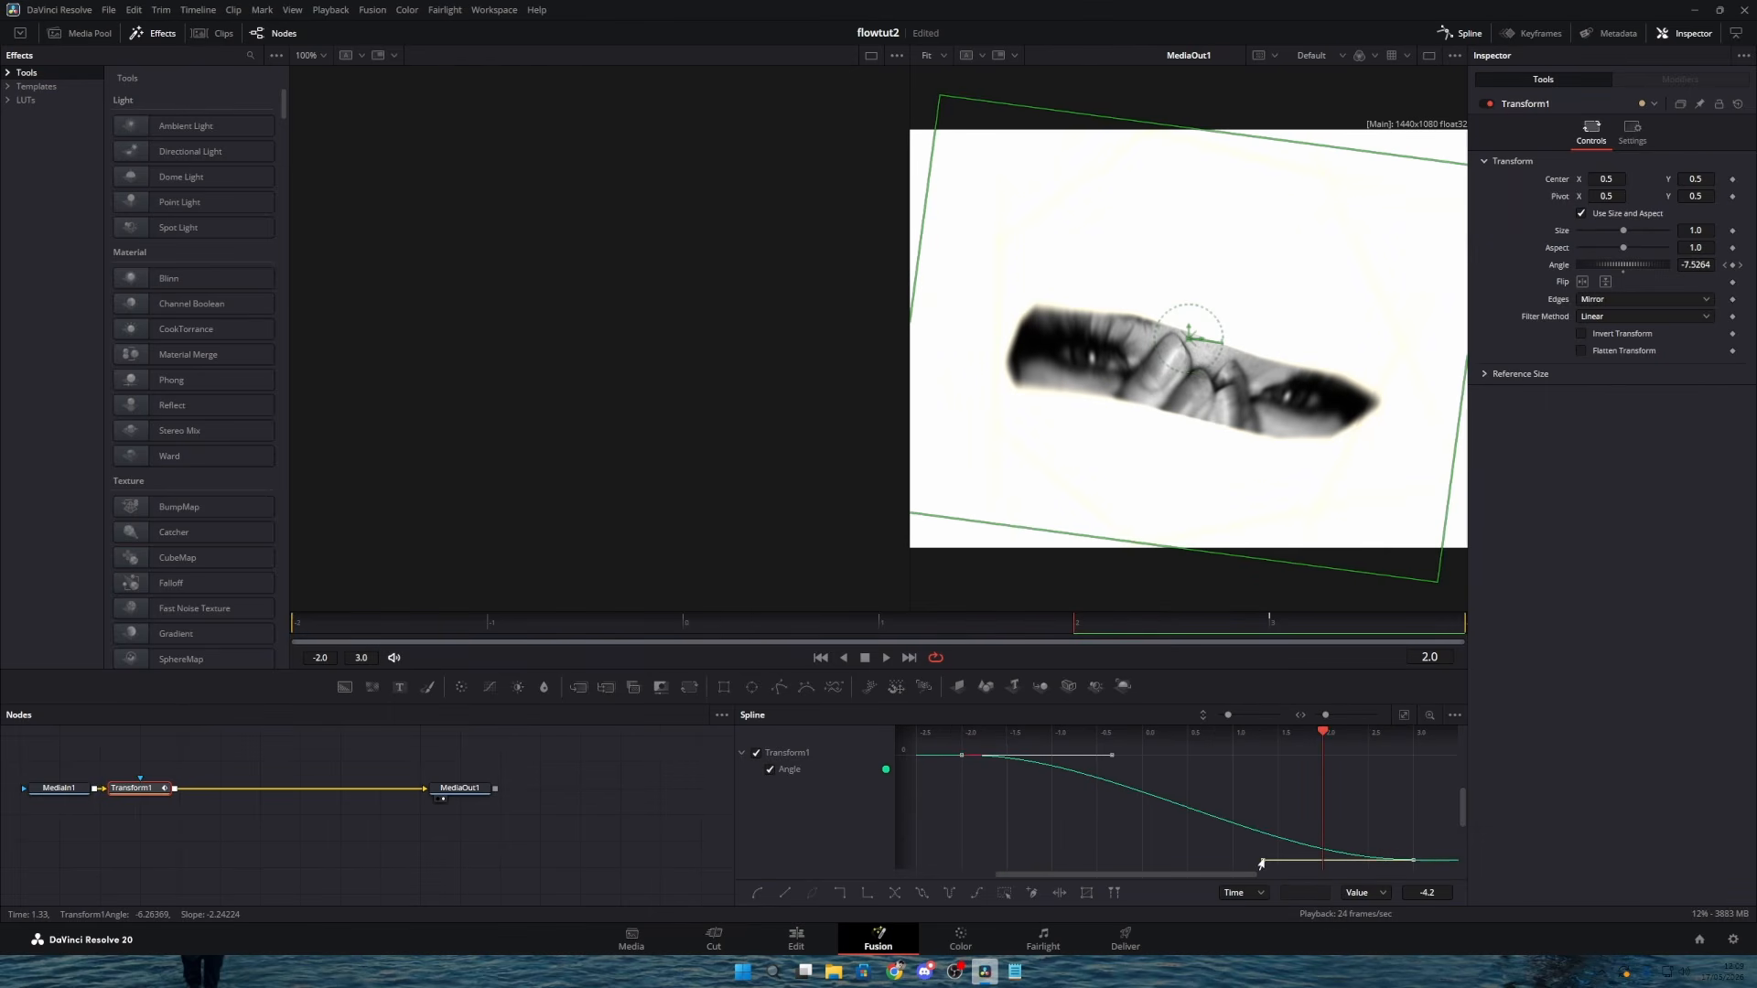
{"action": "left_click_drag", "start_coordinate": [1267, 860], "coordinate": [1322, 785]}
{"action": "left_click_drag", "start_coordinate": [1110, 756], "coordinate": [1266, 775]}
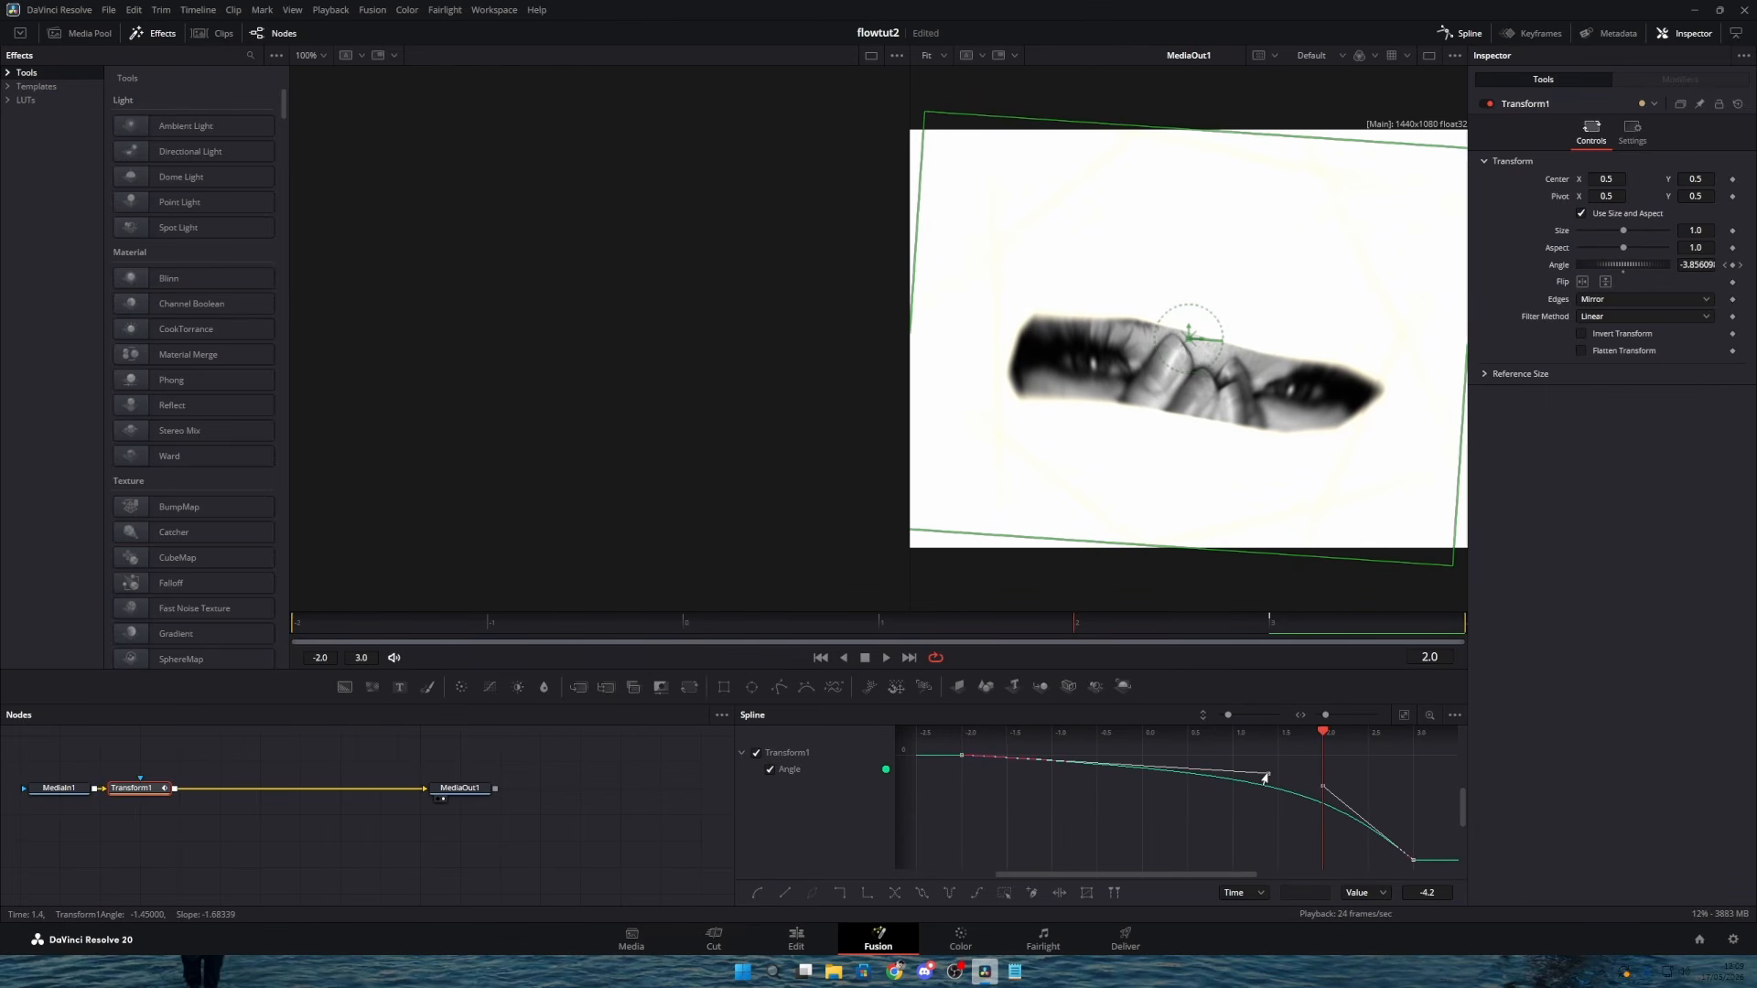
Step: On the Edit page, fit a six-frame adjustment clip on Video 8 starting at frame 12 and open it in Fusion with a Transform
{"action": "left_click", "coordinate": [794, 937]}
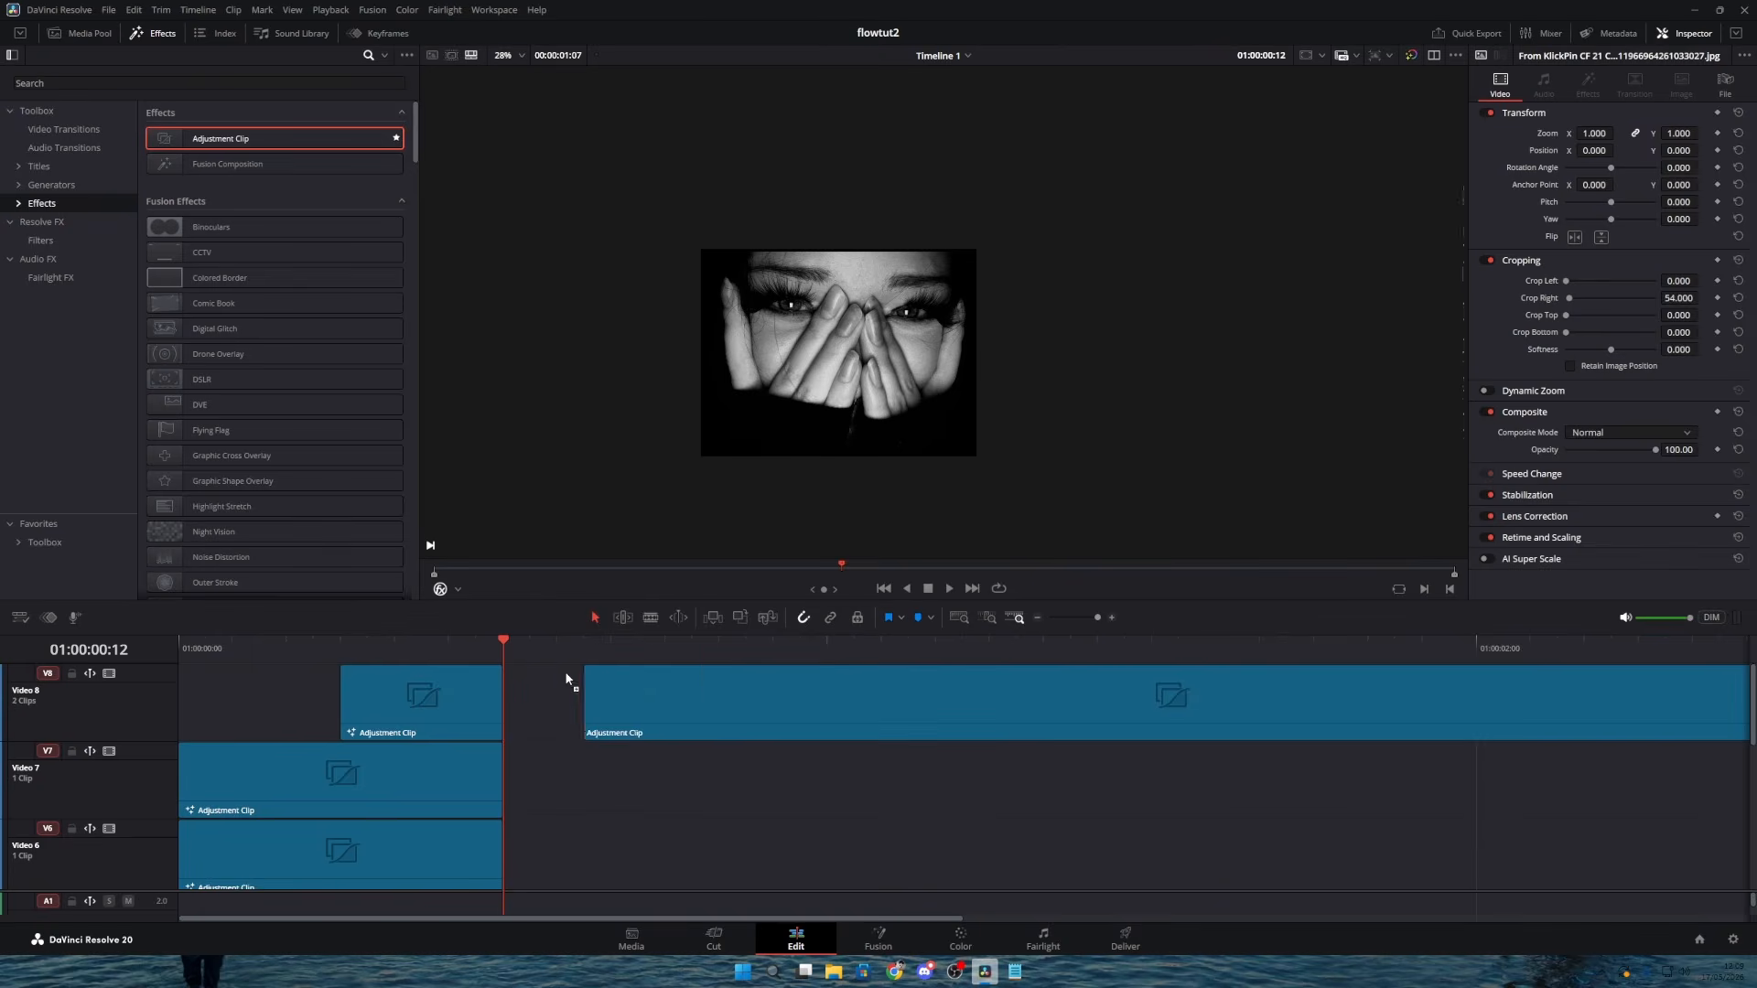
{"action": "left_click_drag", "start_coordinate": [564, 671], "coordinate": [501, 716]}
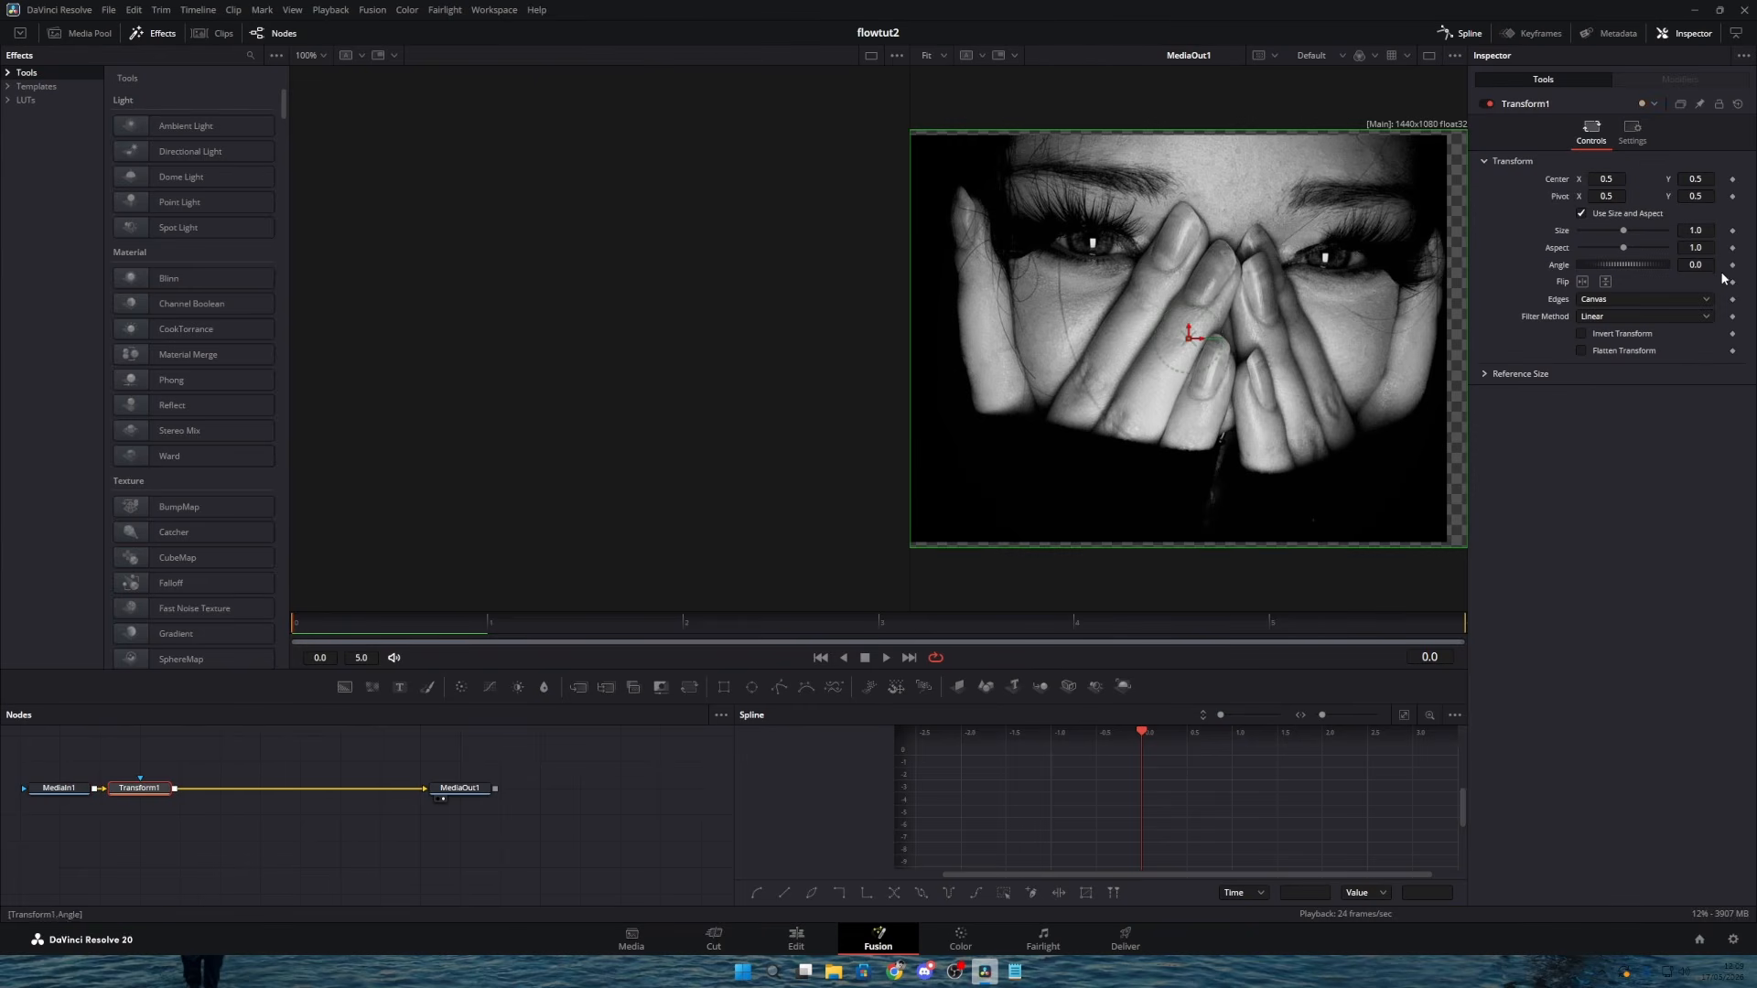
Step: Keyframe the Transform's Angle from -8.5 at the first frame to 0.0 at the last frame, and set Edges to Mirror
{"action": "left_click", "coordinate": [1731, 265]}
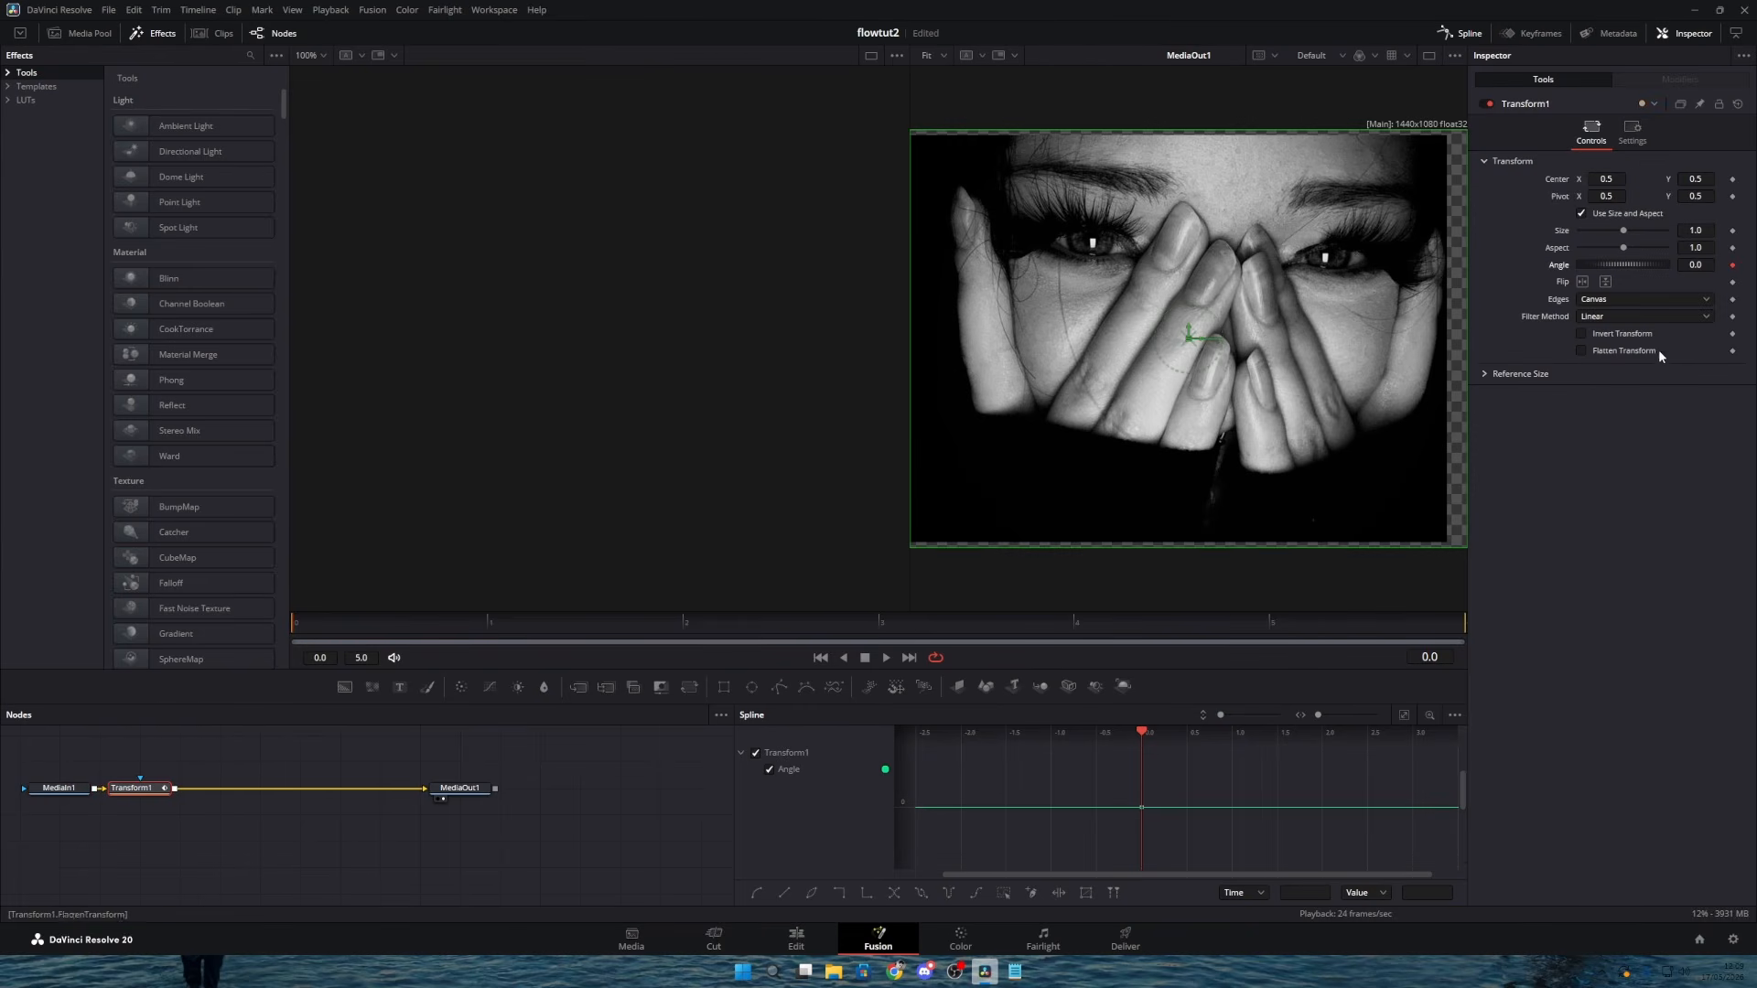
{"action": "left_click_drag", "start_coordinate": [1179, 624], "coordinate": [1346, 619]}
{"action": "left_click", "coordinate": [1732, 264]}
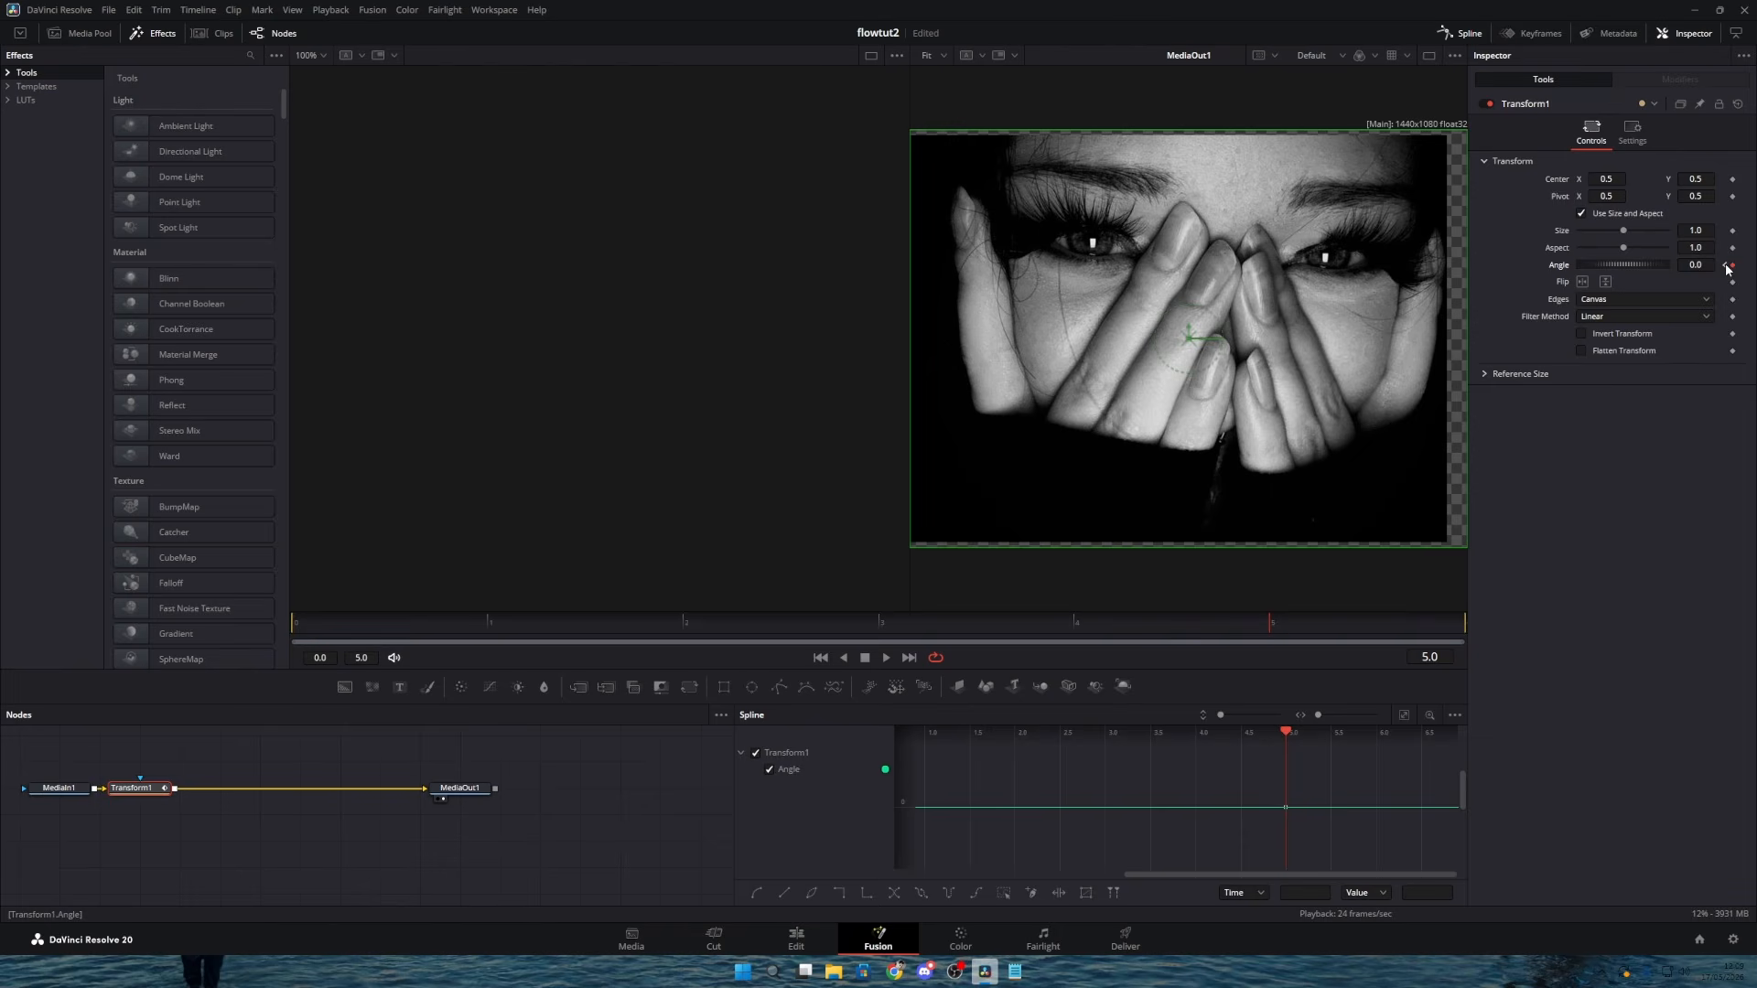
{"action": "left_click", "coordinate": [1724, 264]}
{"action": "left_click_drag", "start_coordinate": [1703, 264], "coordinate": [1627, 265]}
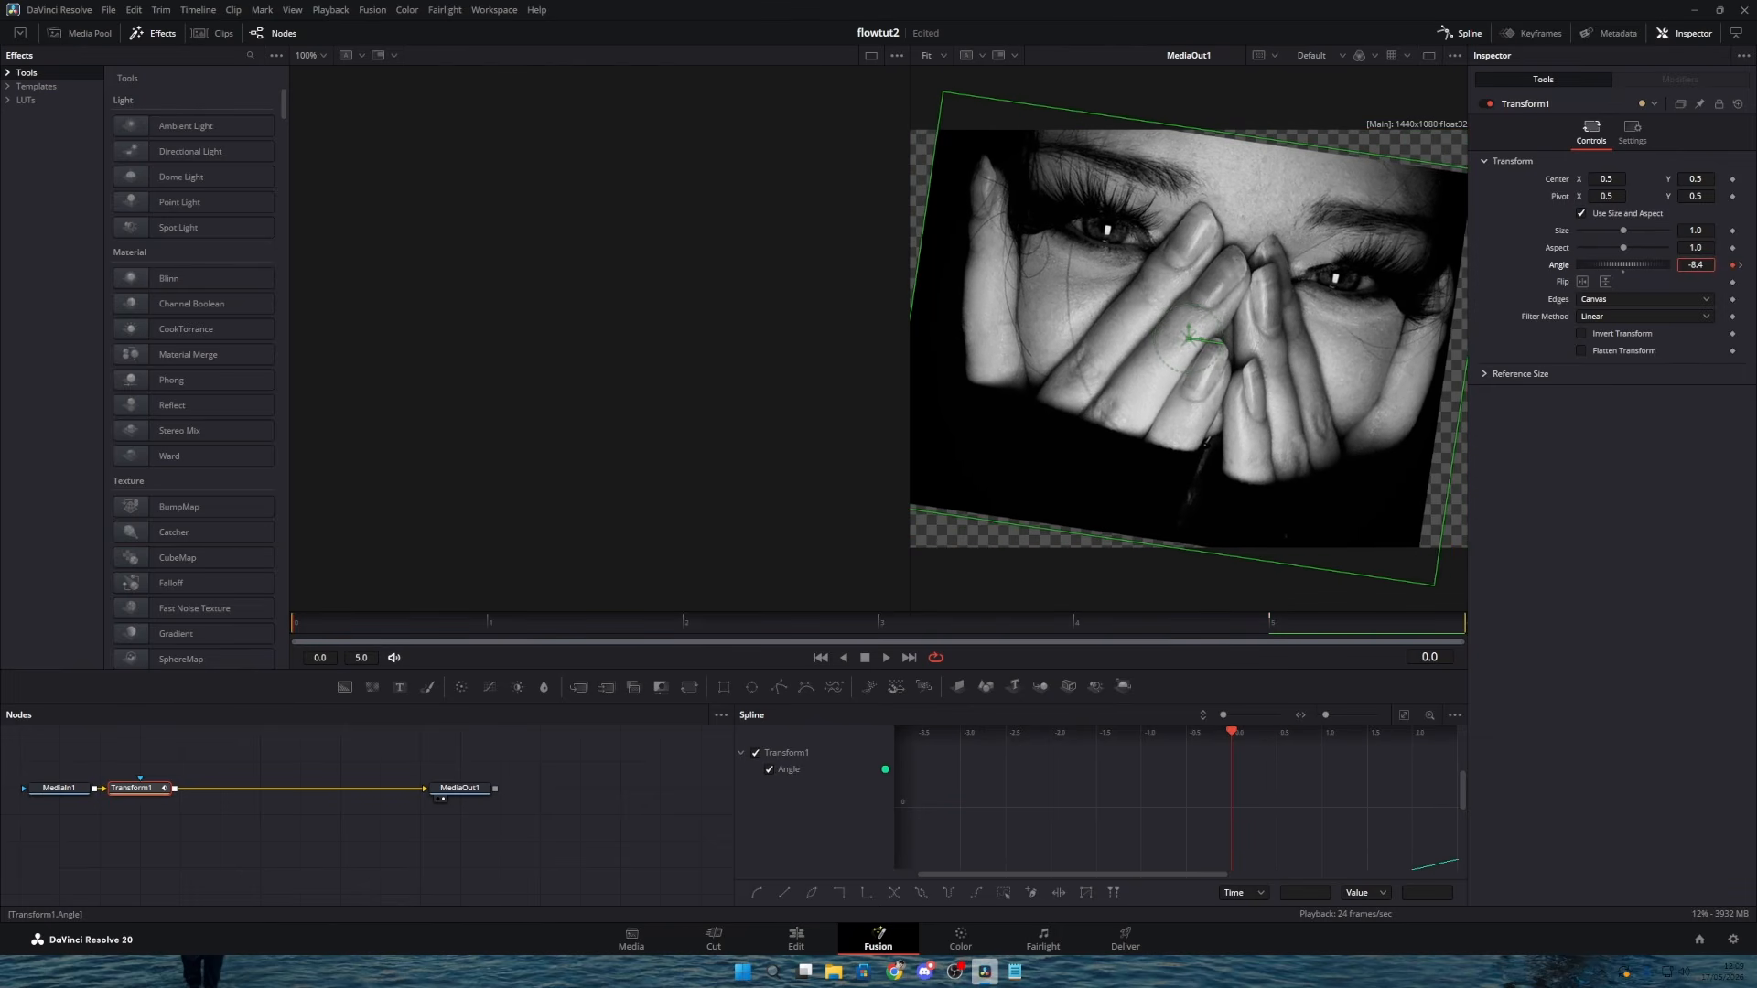
{"action": "left_click", "coordinate": [1677, 300]}
{"action": "left_click", "coordinate": [1612, 365]}
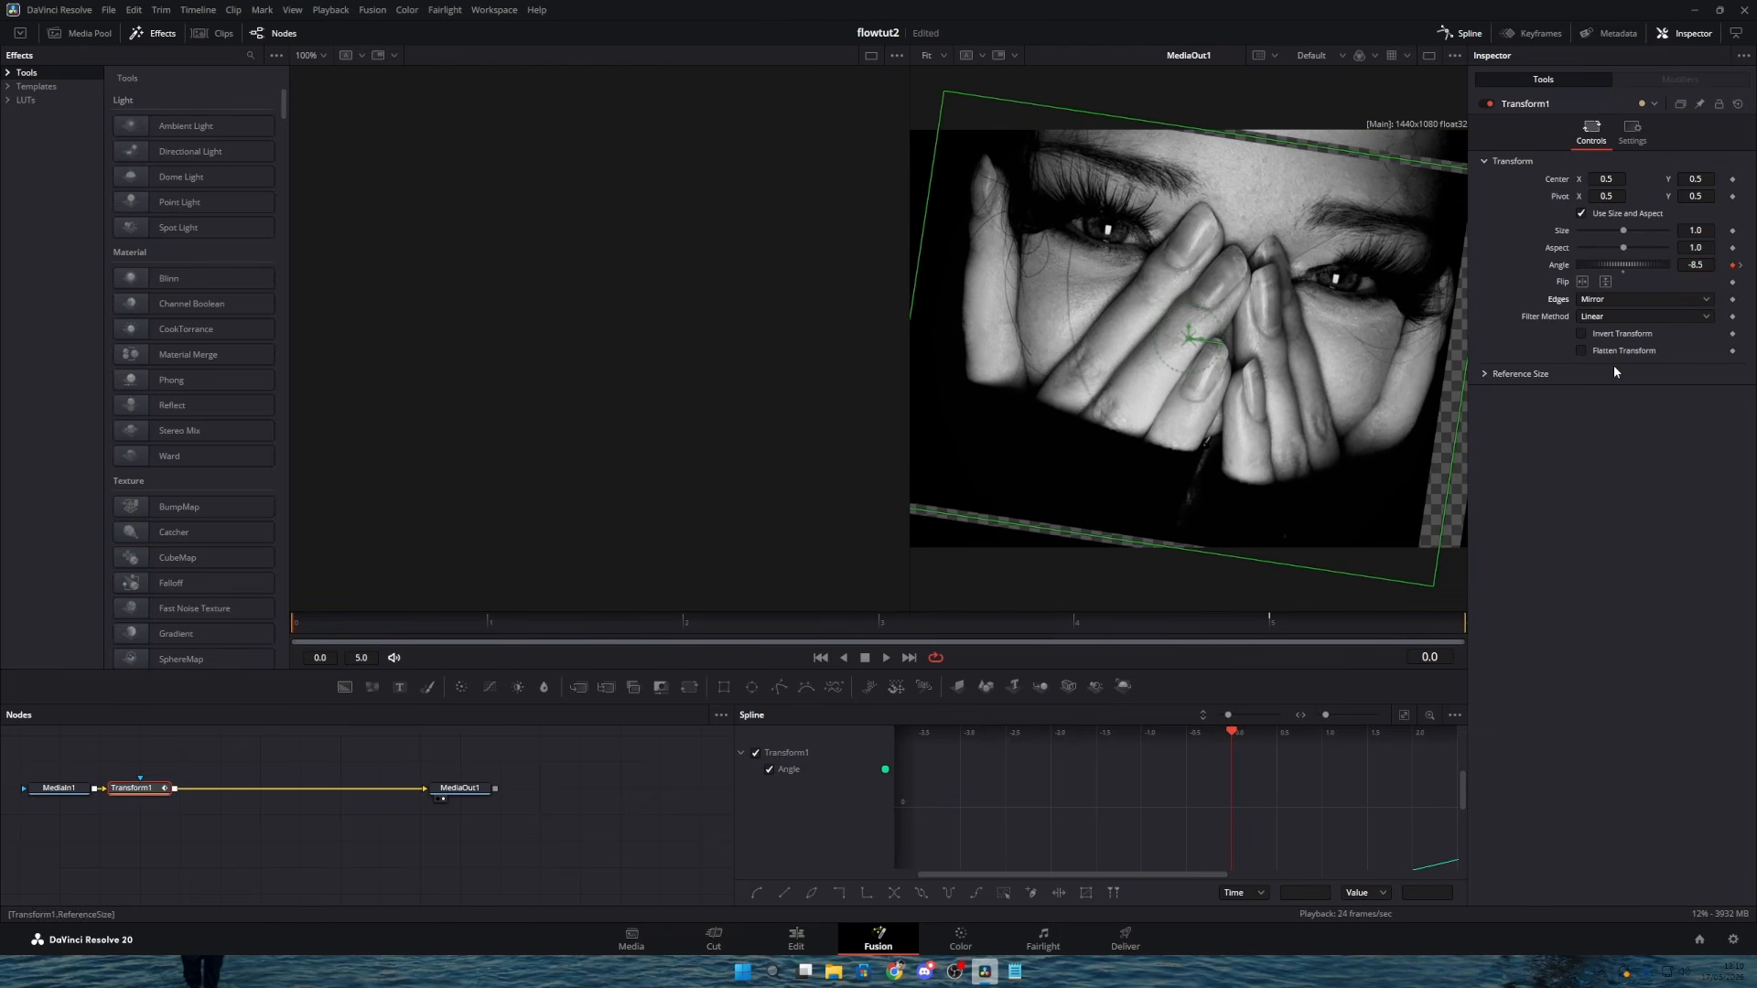
Step: Smooth the Transform's Angle curve and bend both keyframe handles so the rotation starts fast and slows toward the end
{"action": "left_click", "coordinate": [1263, 633]}
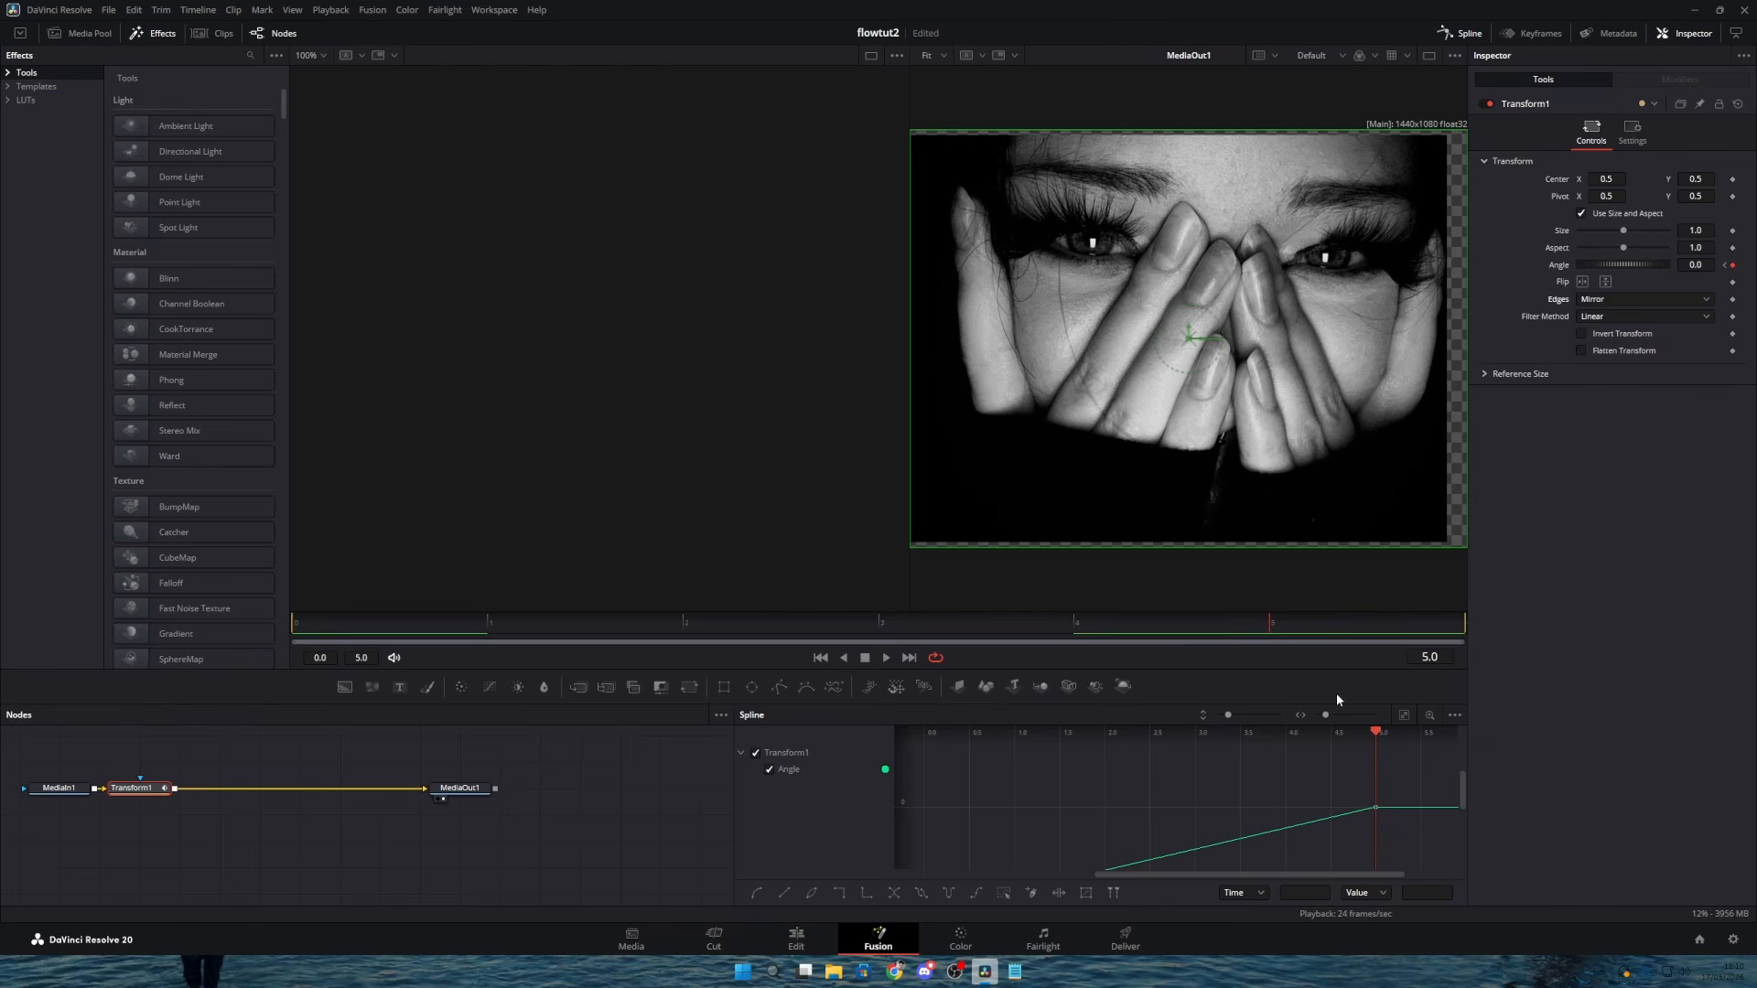
{"action": "left_click", "coordinate": [1402, 715]}
{"action": "left_click", "coordinate": [1002, 893]}
{"action": "key", "text": "f"}
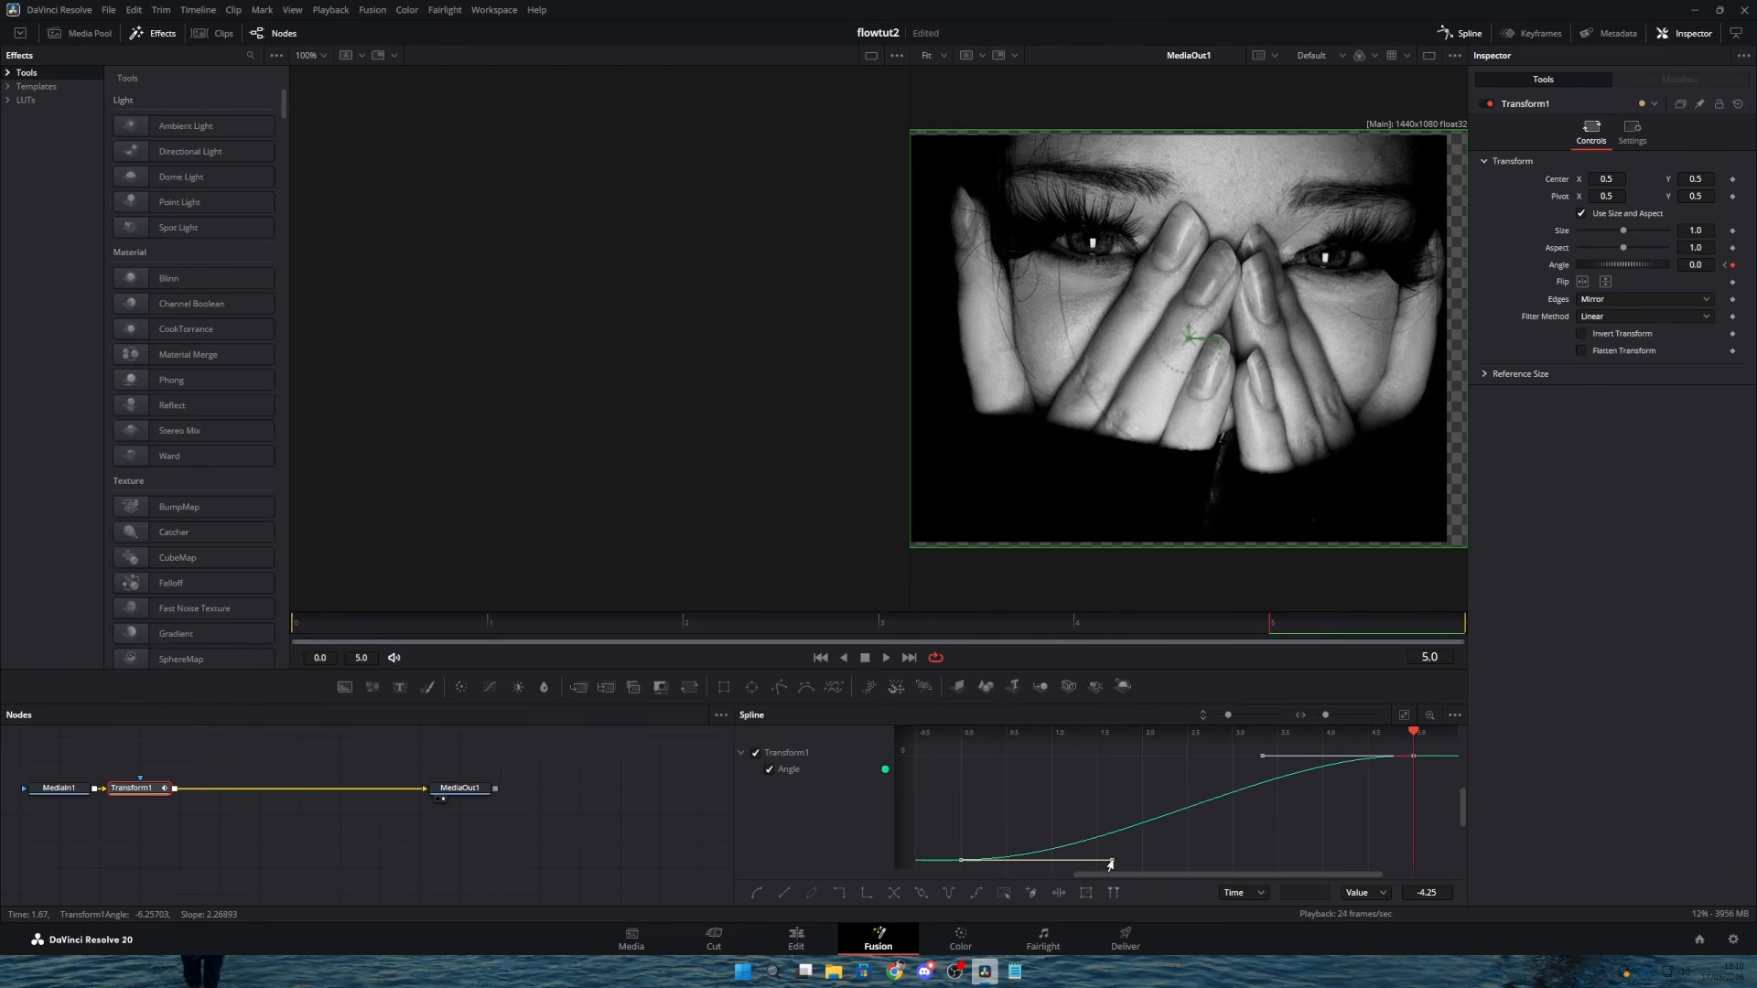
{"action": "left_click_drag", "start_coordinate": [1111, 860], "coordinate": [1044, 804]}
{"action": "left_click_drag", "start_coordinate": [1263, 756], "coordinate": [1046, 788]}
Step: Return to the Edit page and play the sequence from the start to review the rotation across the cut
{"action": "left_click", "coordinate": [796, 938]}
{"action": "left_click", "coordinate": [179, 647]}
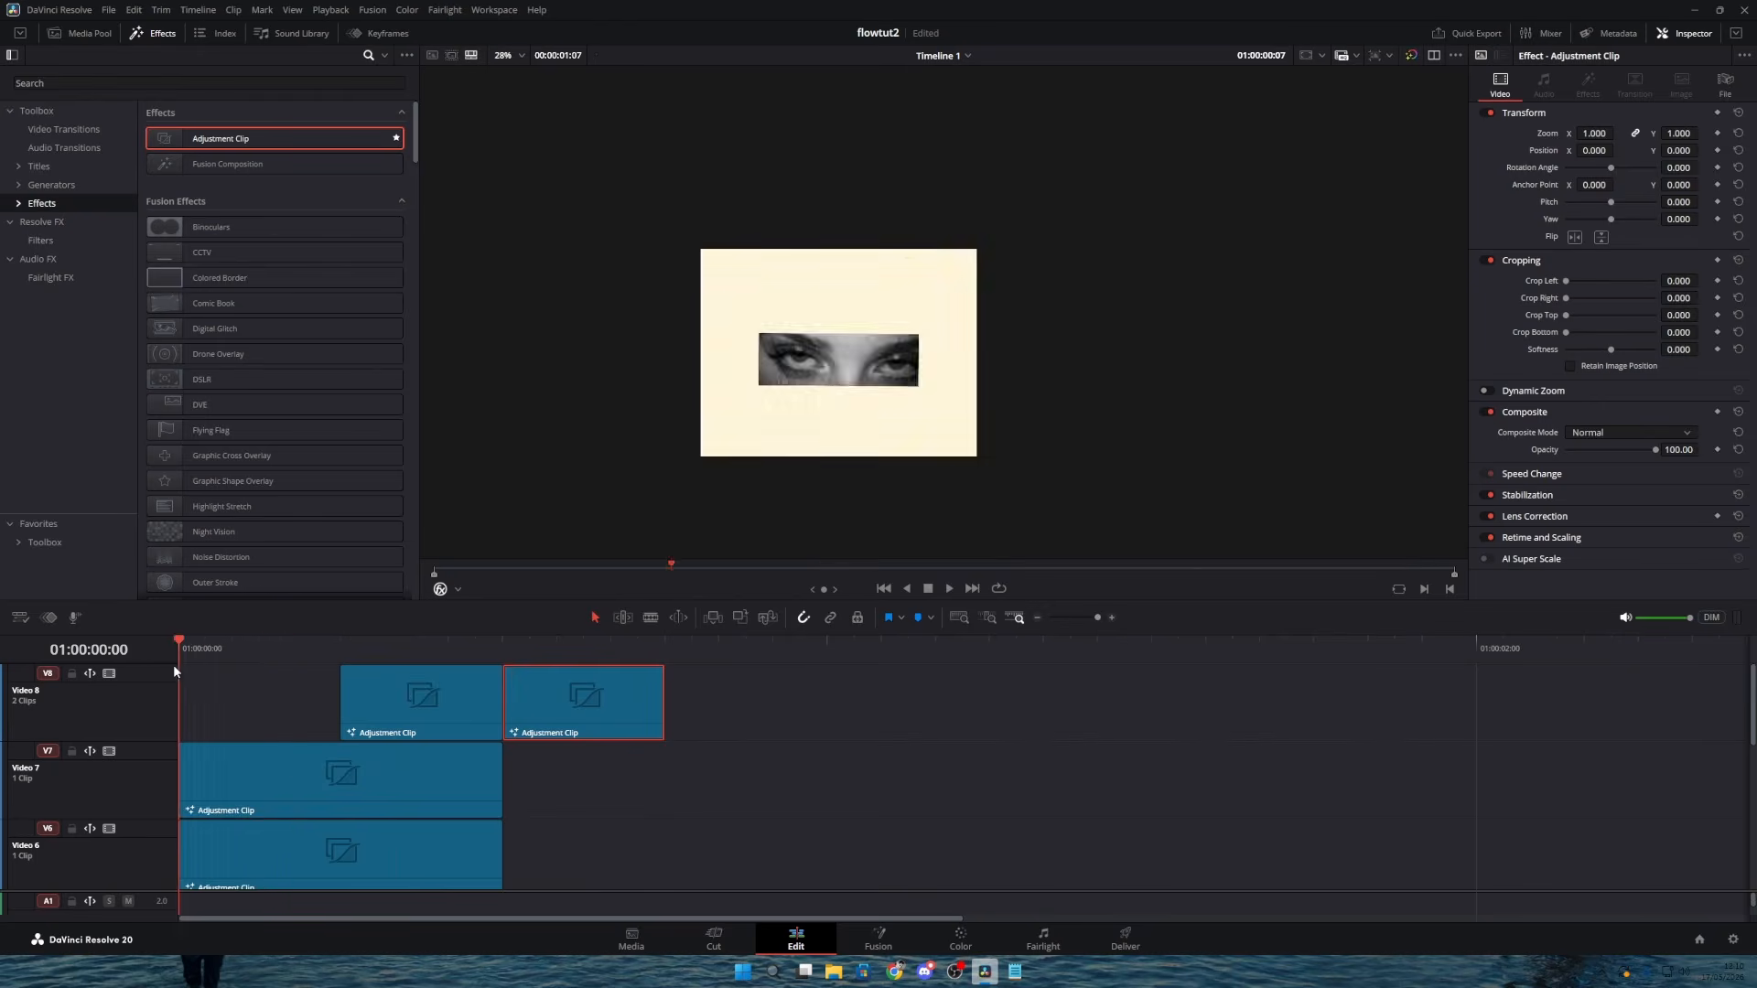
{"action": "key", "text": "space"}
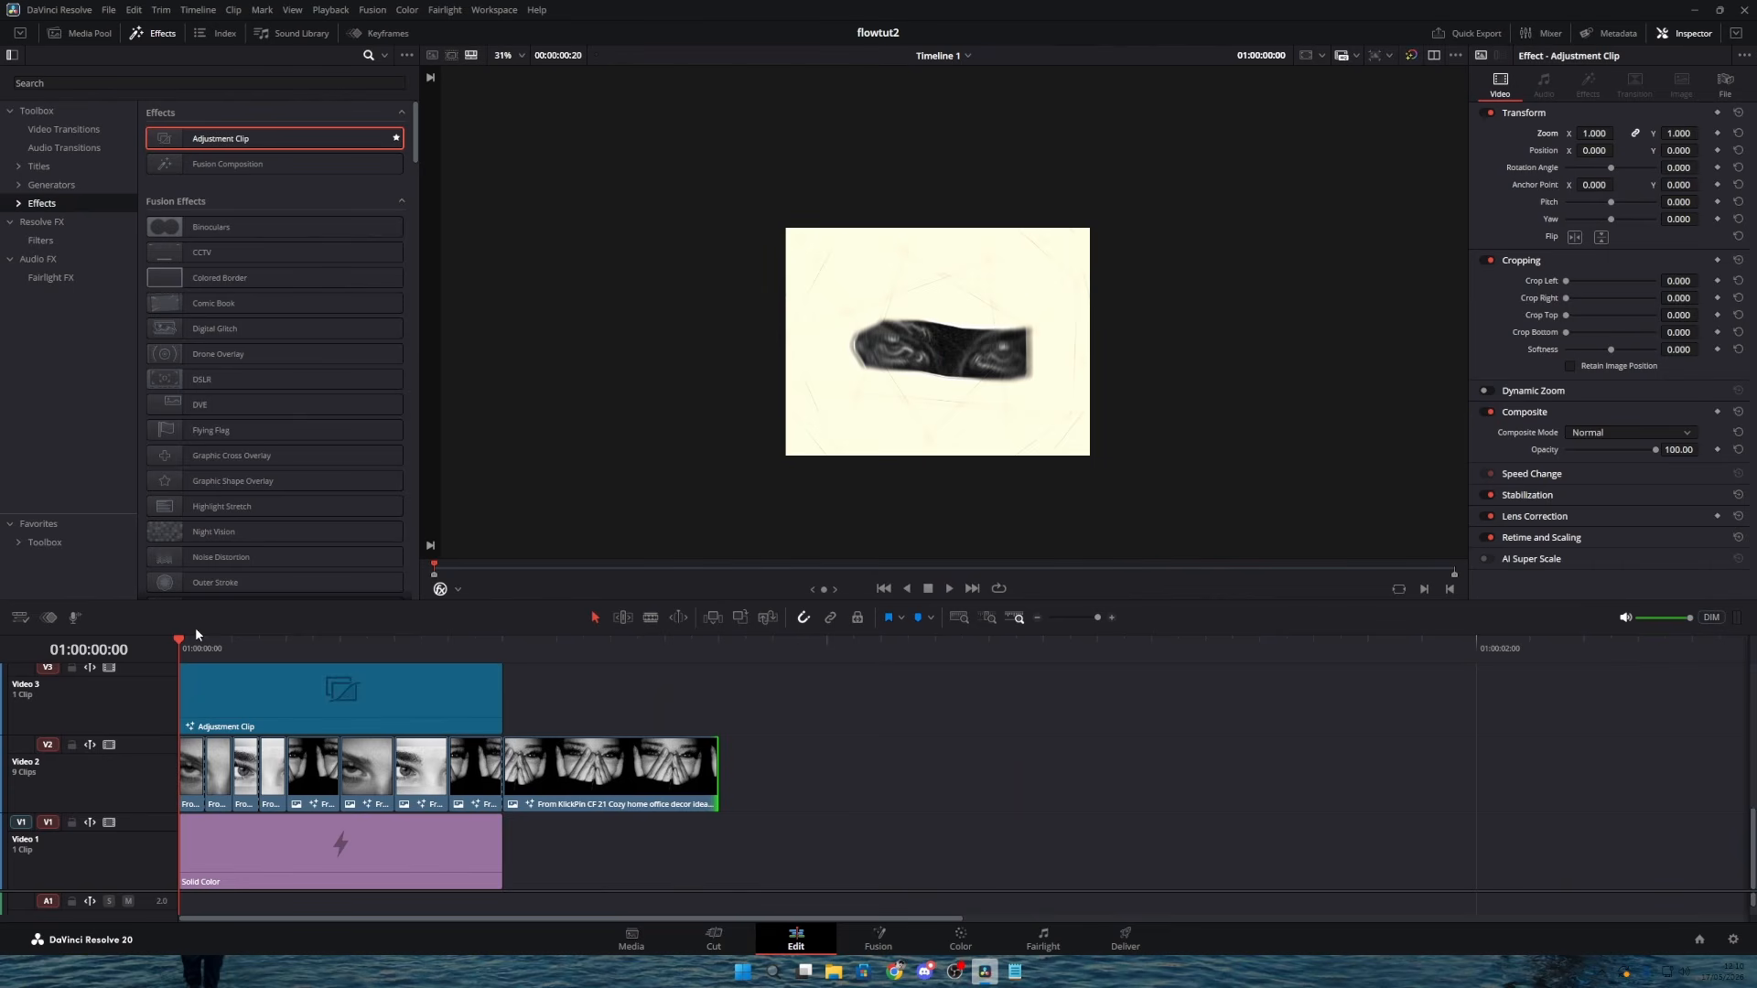